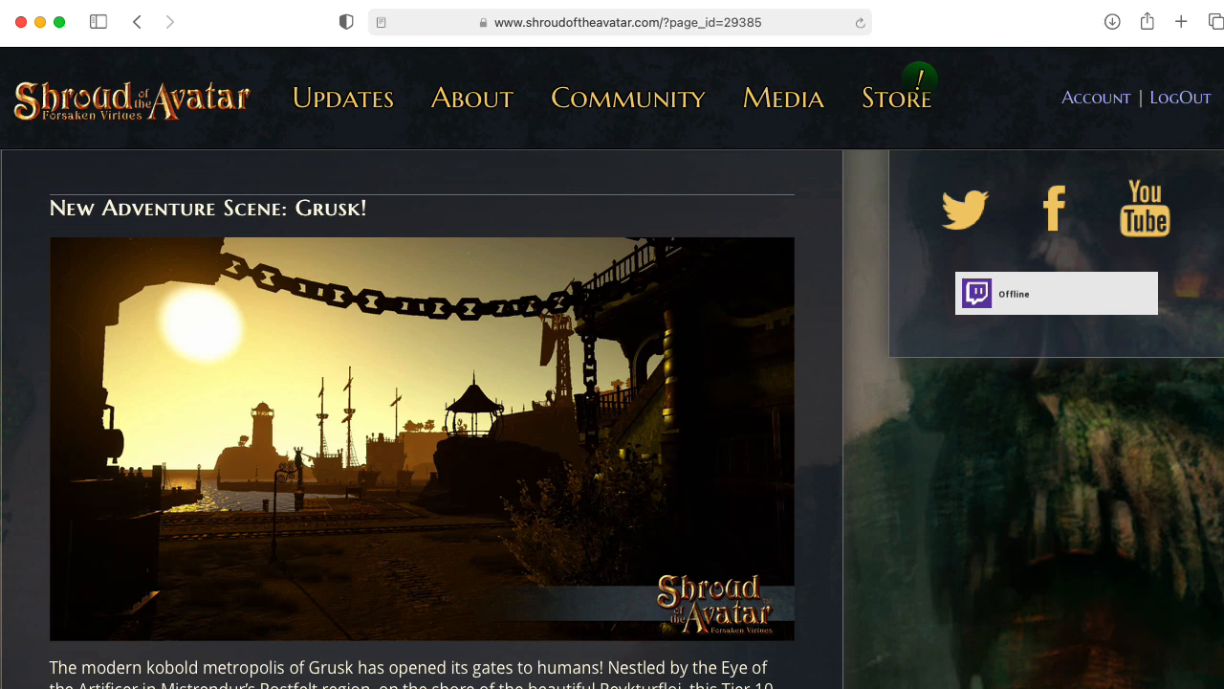
Read the New Adventure Scene: Grusk article through to the New Fetid Fish! section
{"action": "scroll", "coordinate": [612, 421], "scroll_direction": "down", "scroll_amount": 13}
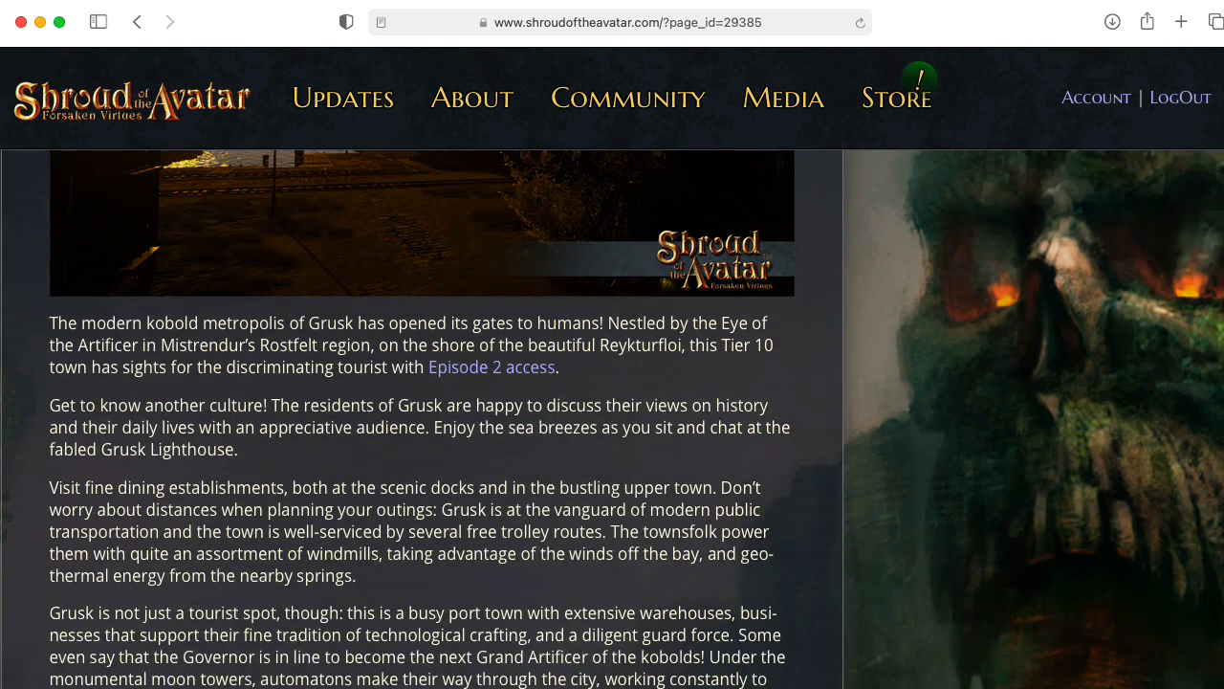
{"action": "scroll", "coordinate": [612, 420], "scroll_direction": "down", "scroll_amount": 6}
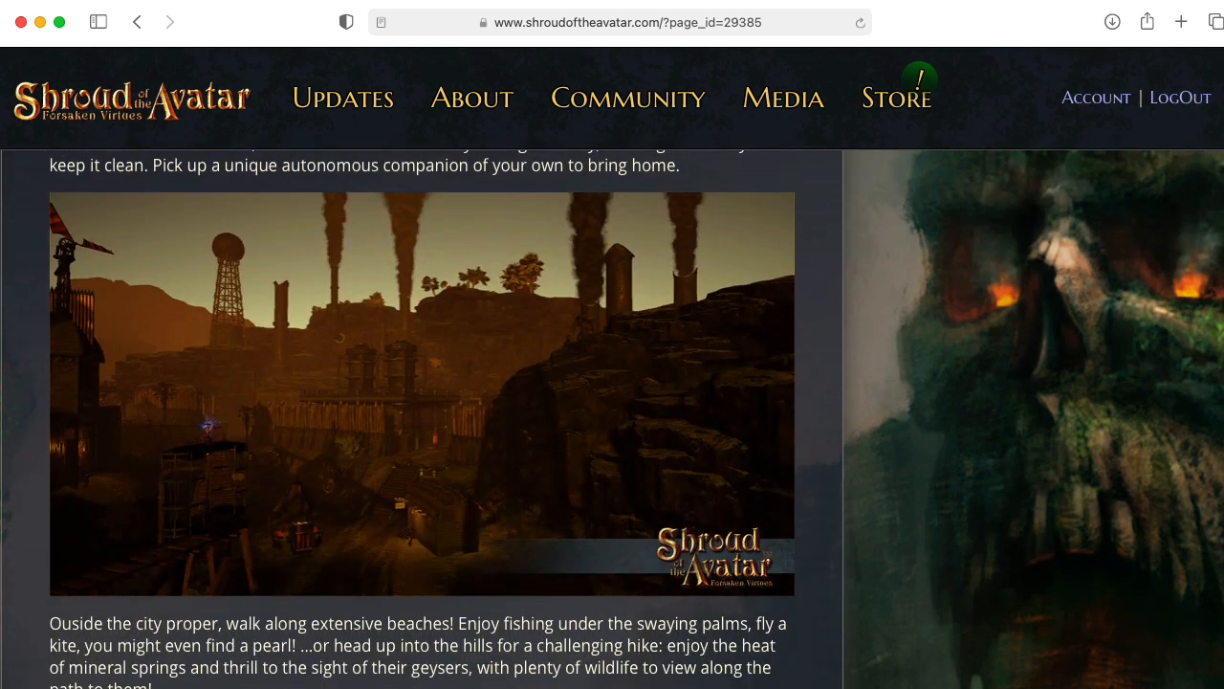
{"action": "scroll", "coordinate": [612, 421], "scroll_direction": "down", "scroll_amount": 1}
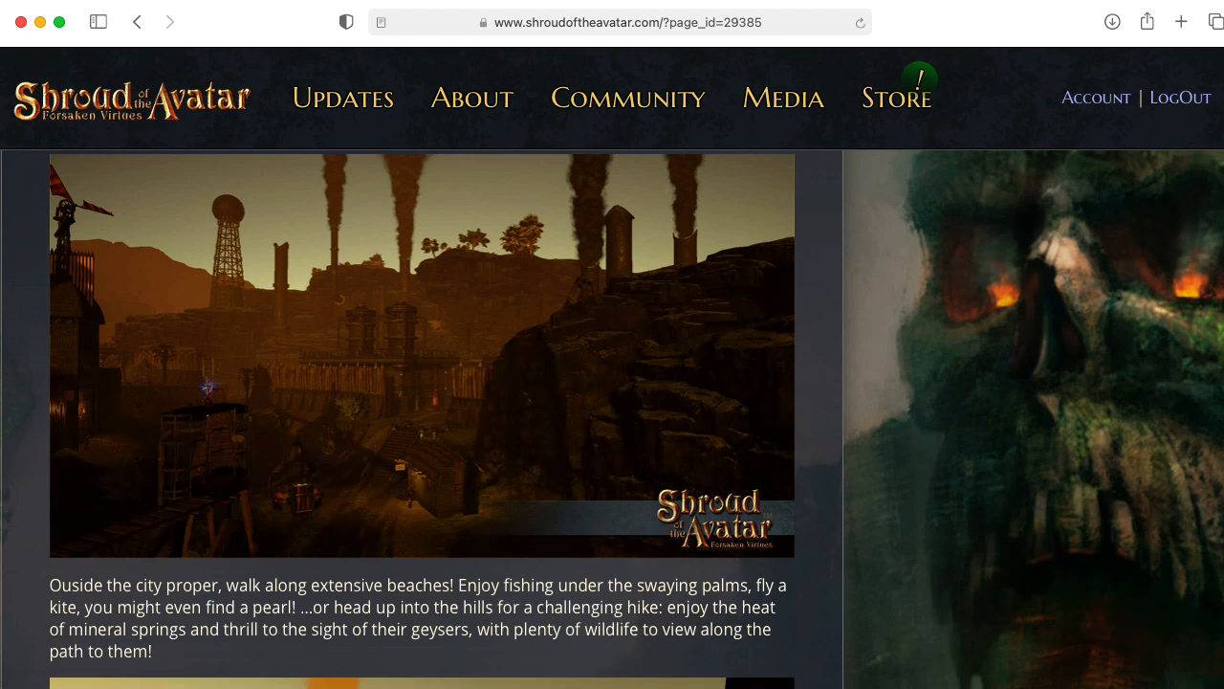
{"action": "scroll", "coordinate": [423, 419], "scroll_direction": "down", "scroll_amount": 10}
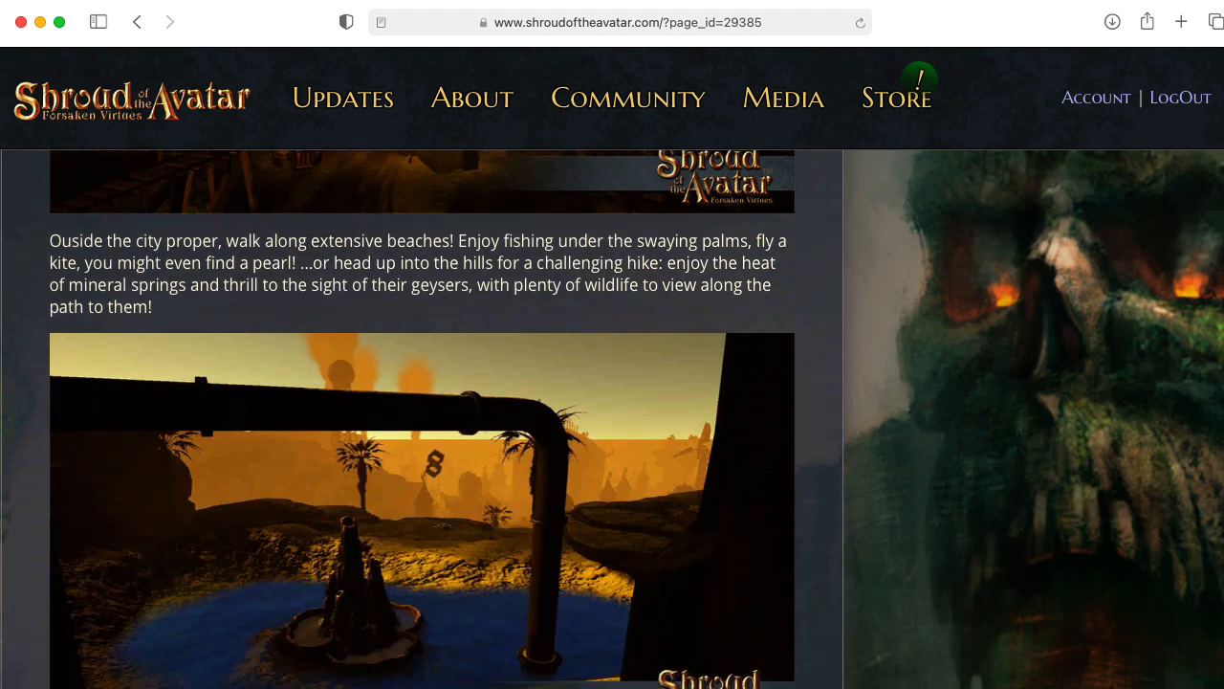
{"action": "scroll", "coordinate": [423, 419], "scroll_direction": "down", "scroll_amount": 1}
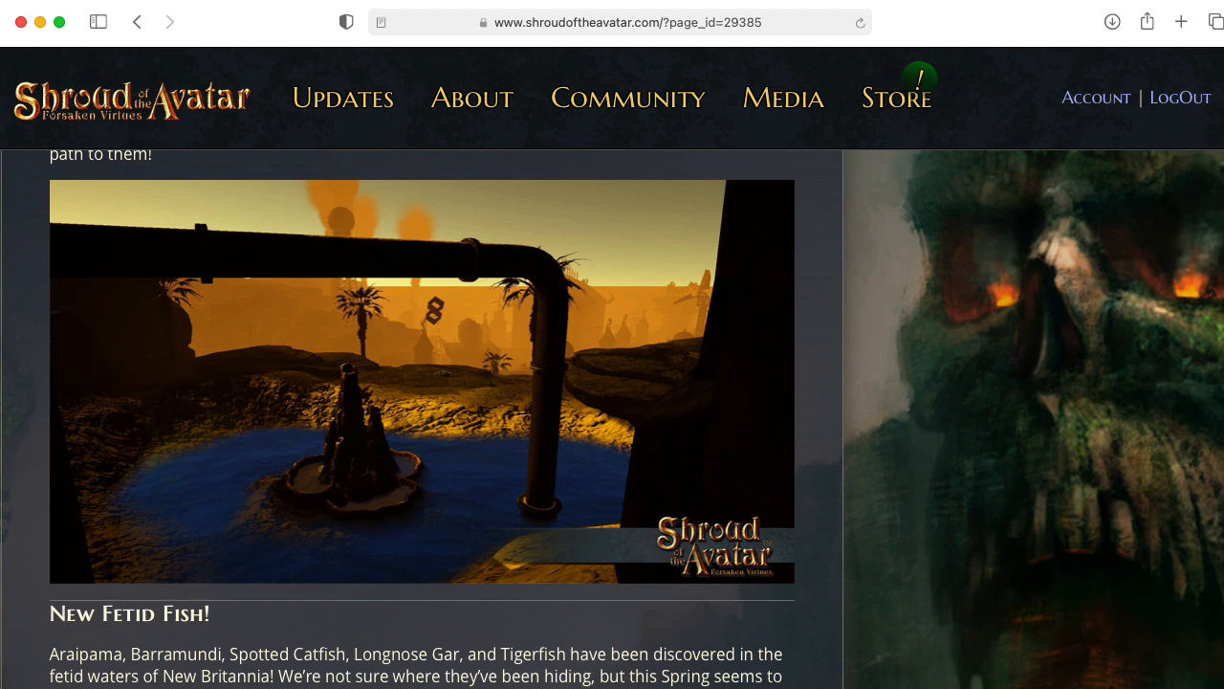
{"action": "scroll", "coordinate": [423, 419], "scroll_direction": "down", "scroll_amount": 13}
{"action": "scroll", "coordinate": [422, 419], "scroll_direction": "down", "scroll_amount": 2}
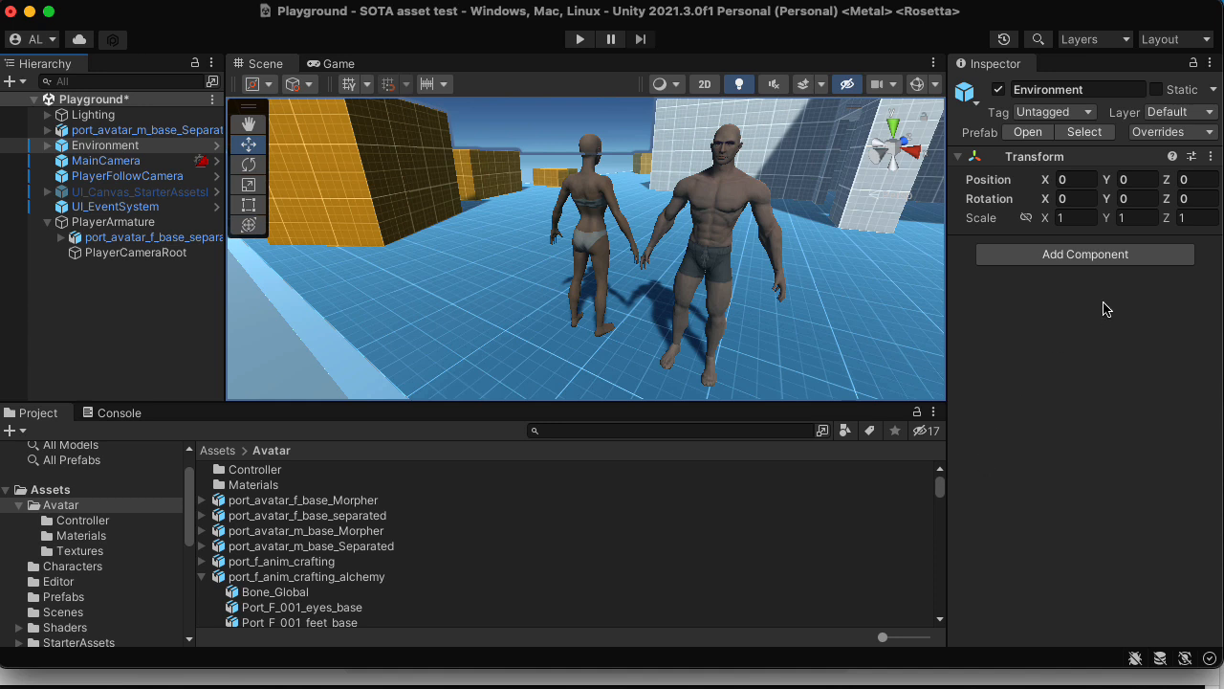
Run the Playground scene in Unity, and open the Houses folder inside sota_devplus in Finder
{"action": "left_click", "coordinate": [582, 38]}
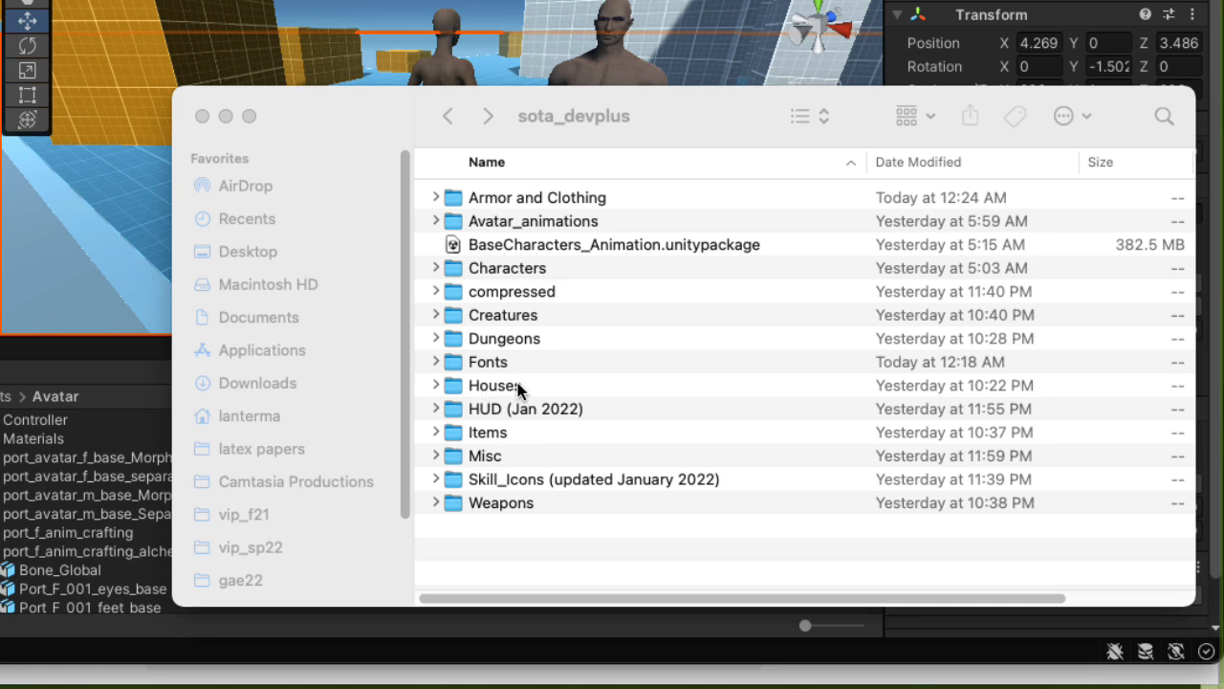
{"action": "double_click", "coordinate": [516, 383]}
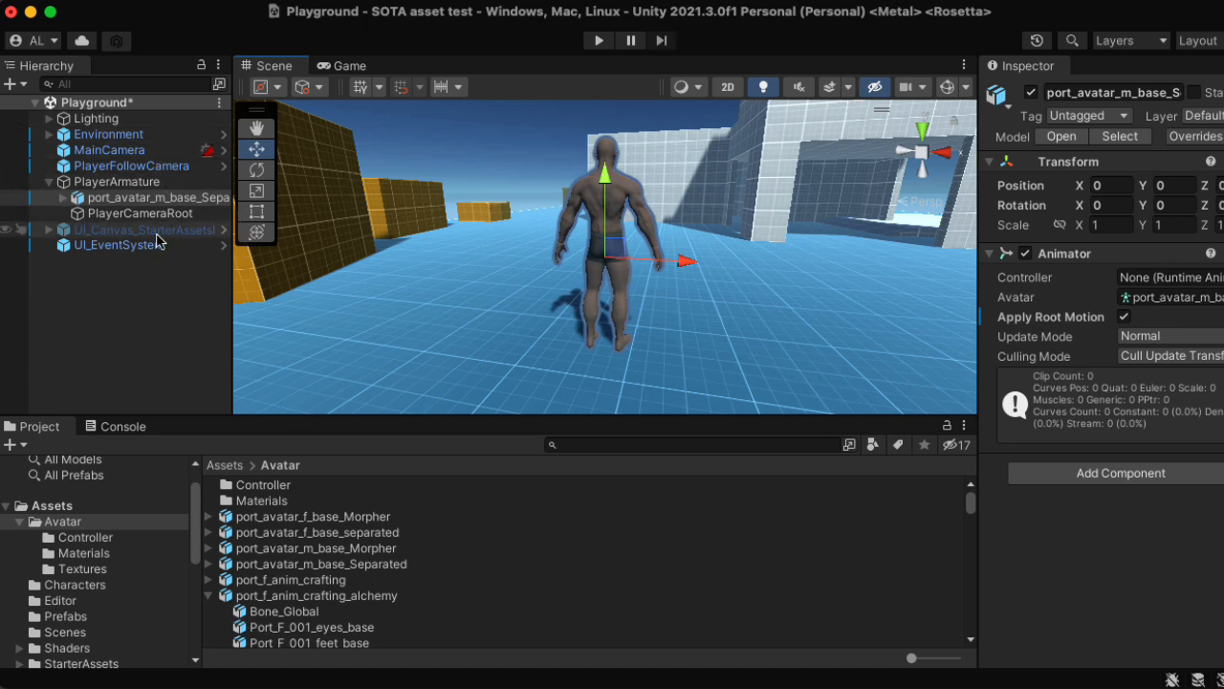
Expand Environment and Greybox in Unity and try to delete the large orange Box_350x250x300 beside the avatar
{"action": "left_click", "coordinate": [49, 134]}
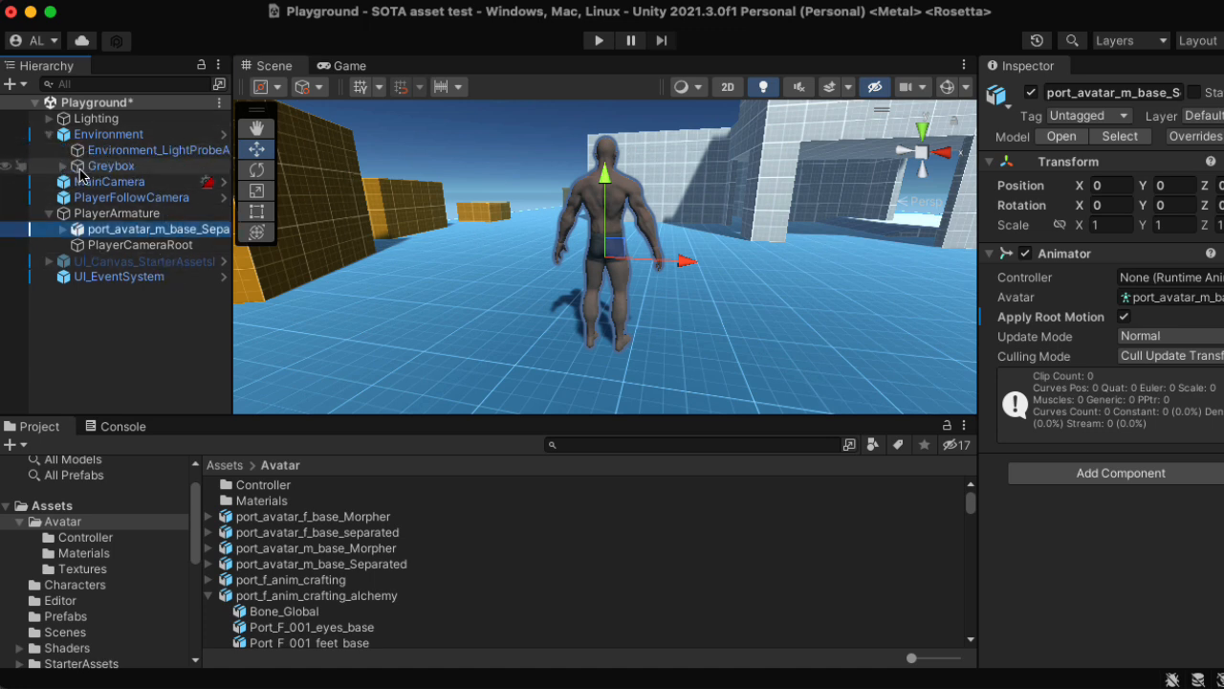
{"action": "left_click", "coordinate": [64, 167]}
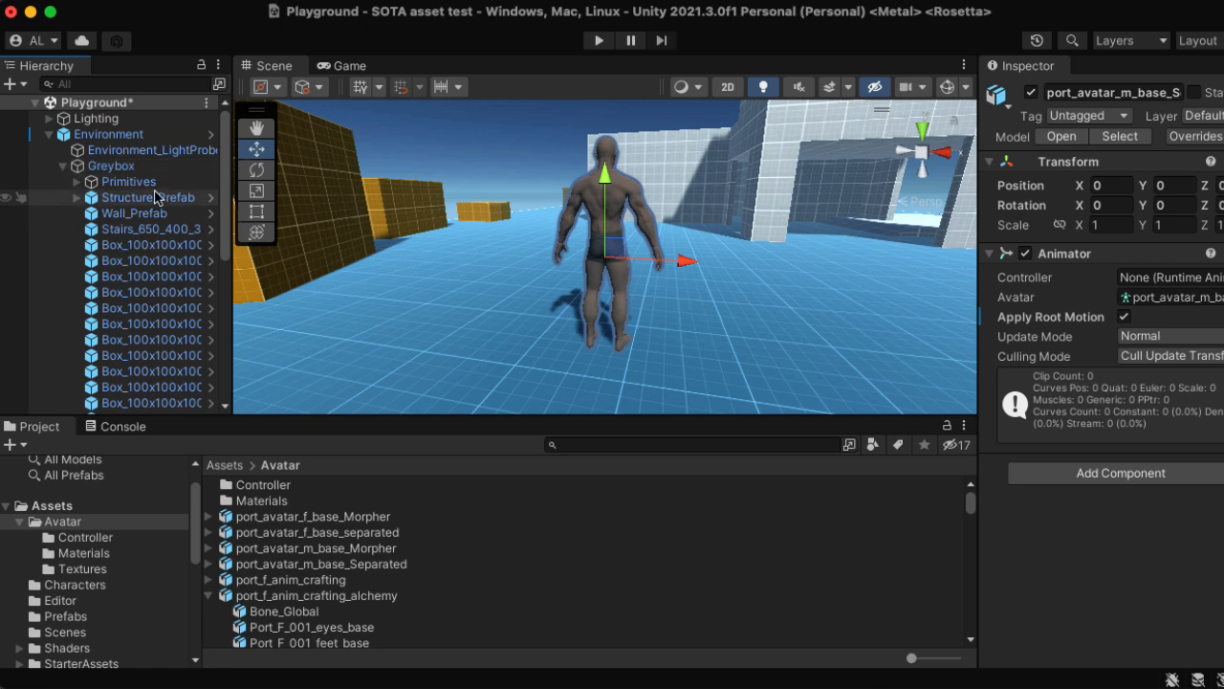
{"action": "left_click", "coordinate": [325, 215]}
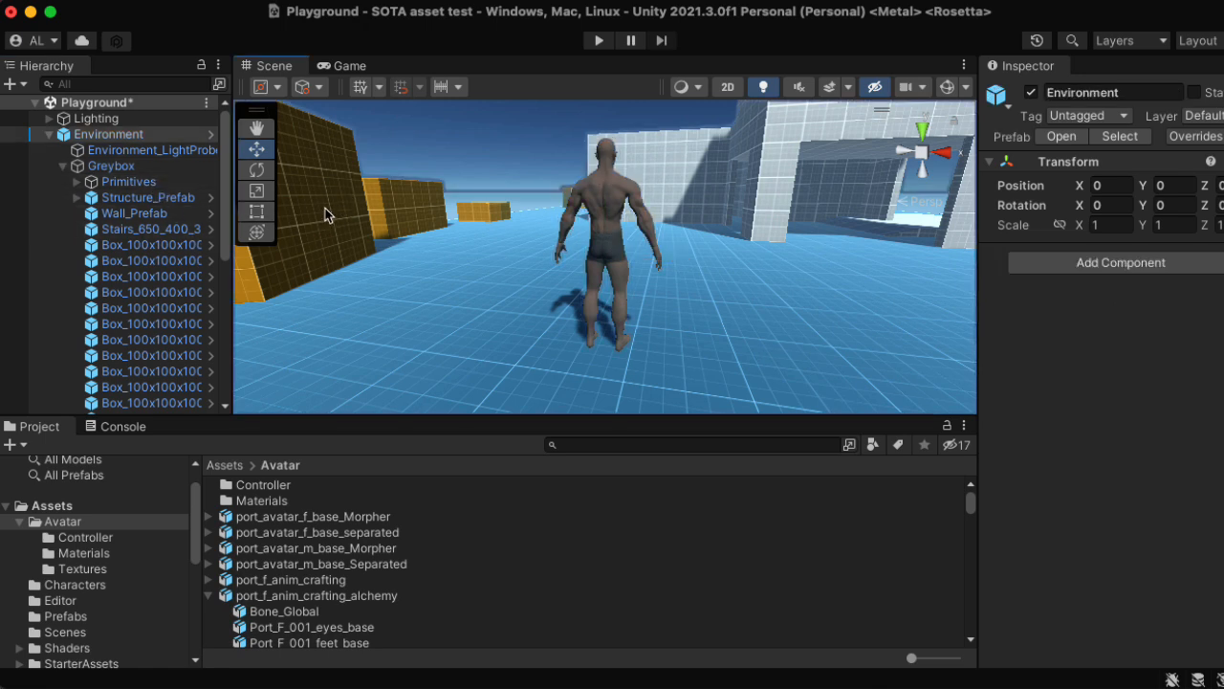
{"action": "left_click", "coordinate": [350, 224]}
{"action": "key", "text": "super+BackSpace"}
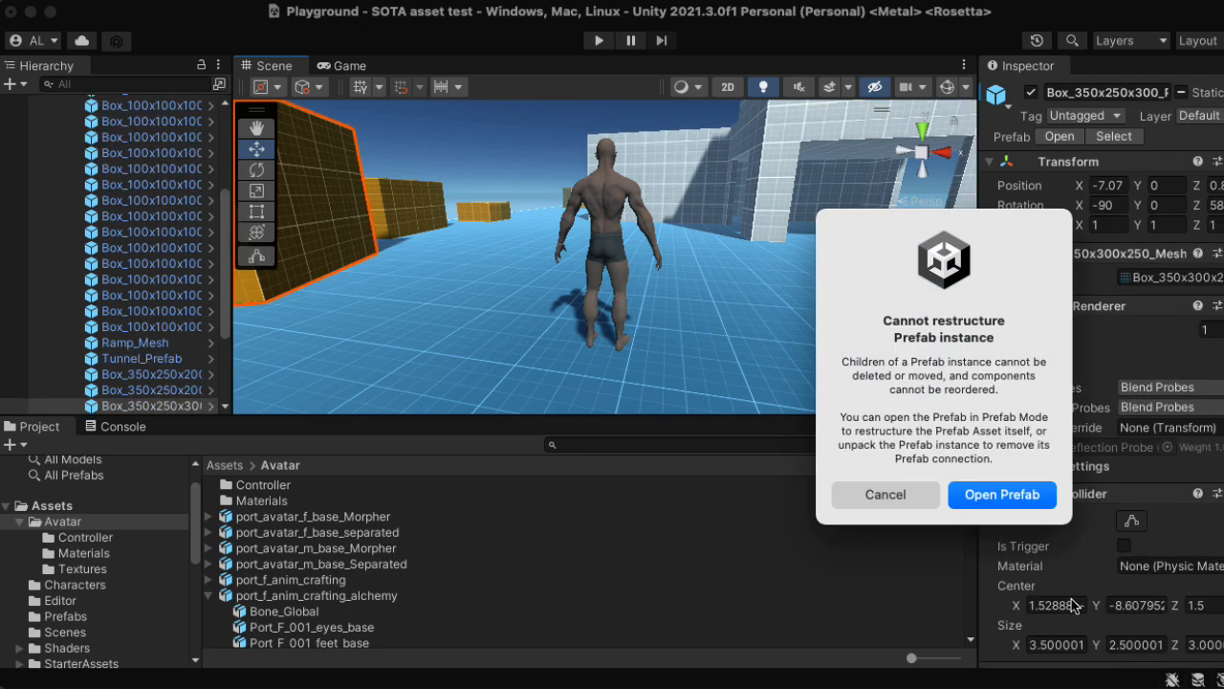
{"action": "left_click", "coordinate": [924, 497]}
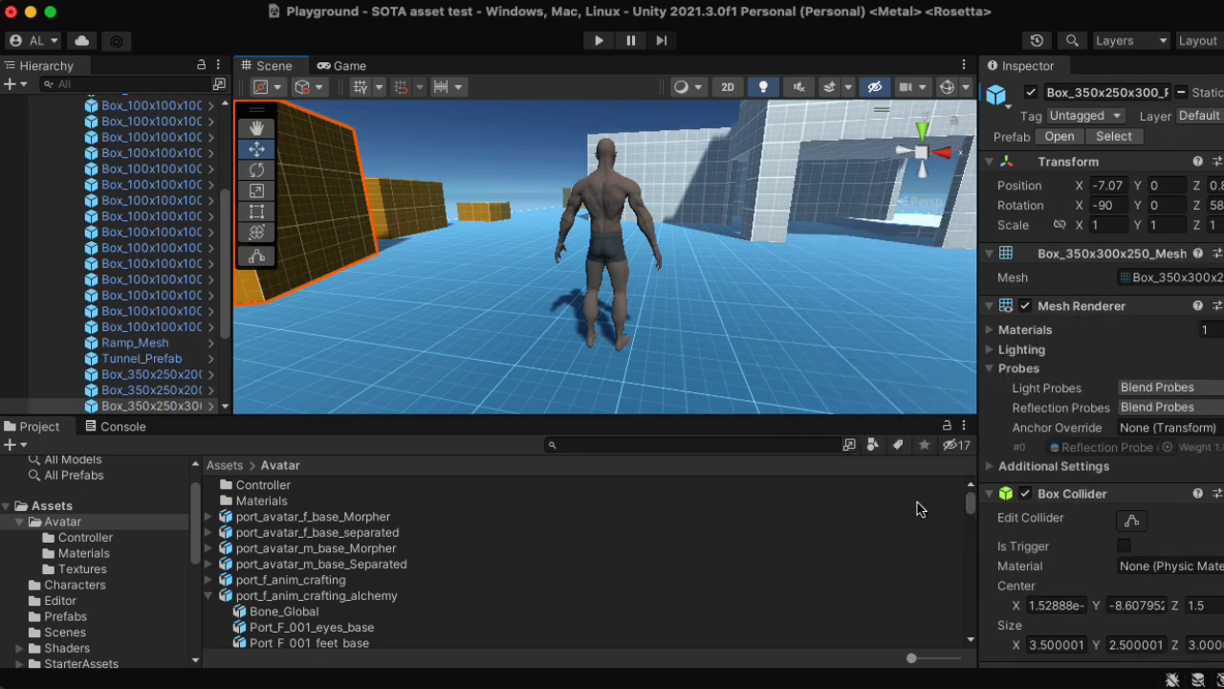
Unpack the Environment prefab instance
{"action": "left_click_drag", "start_coordinate": [233, 278], "coordinate": [223, 157]}
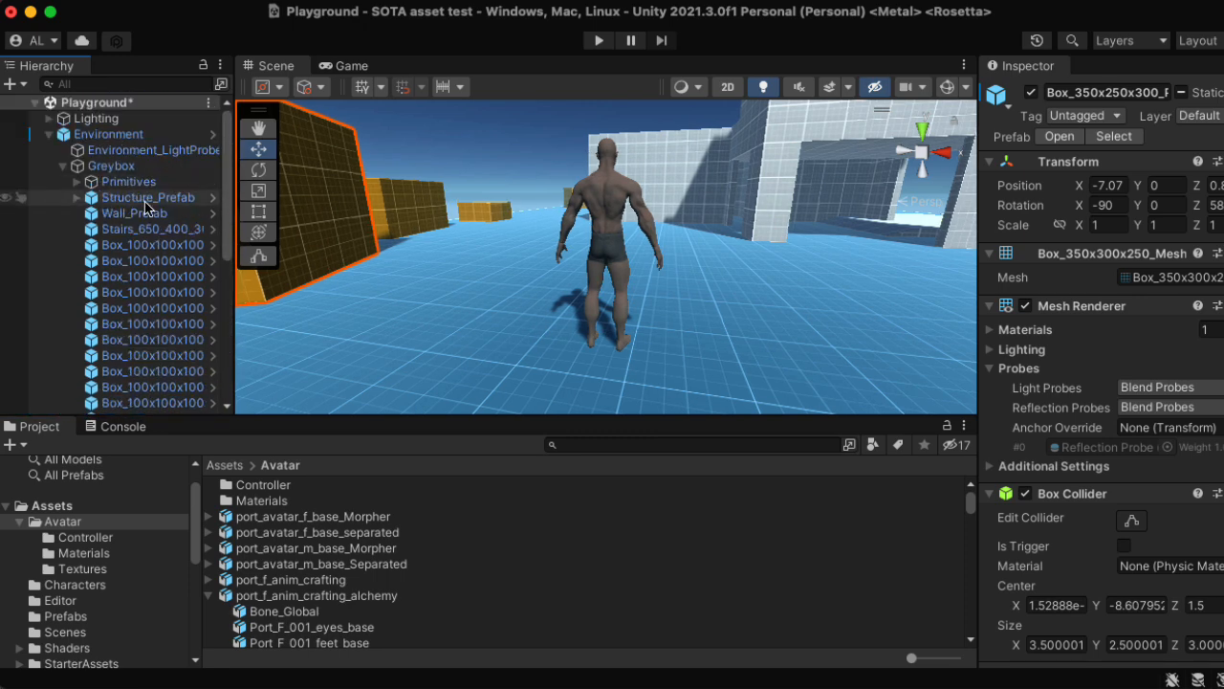
{"action": "left_click", "coordinate": [108, 134]}
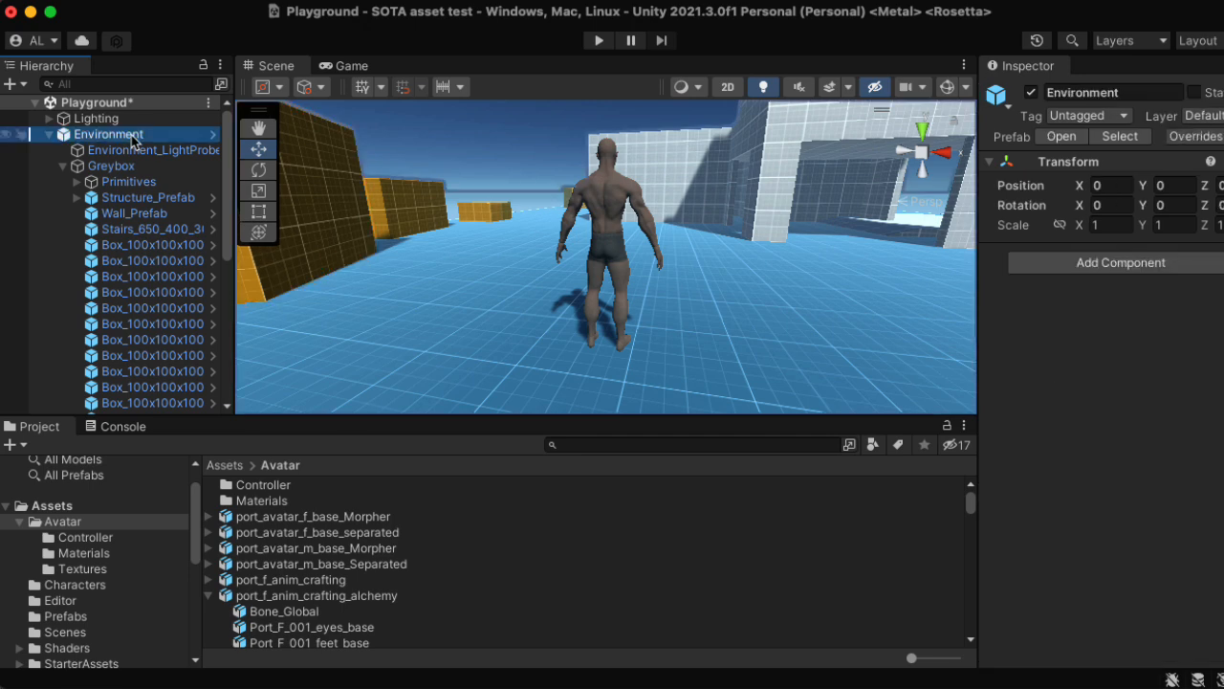
{"action": "right_click", "coordinate": [134, 139]}
{"action": "mouse_move", "coordinate": [266, 397]}
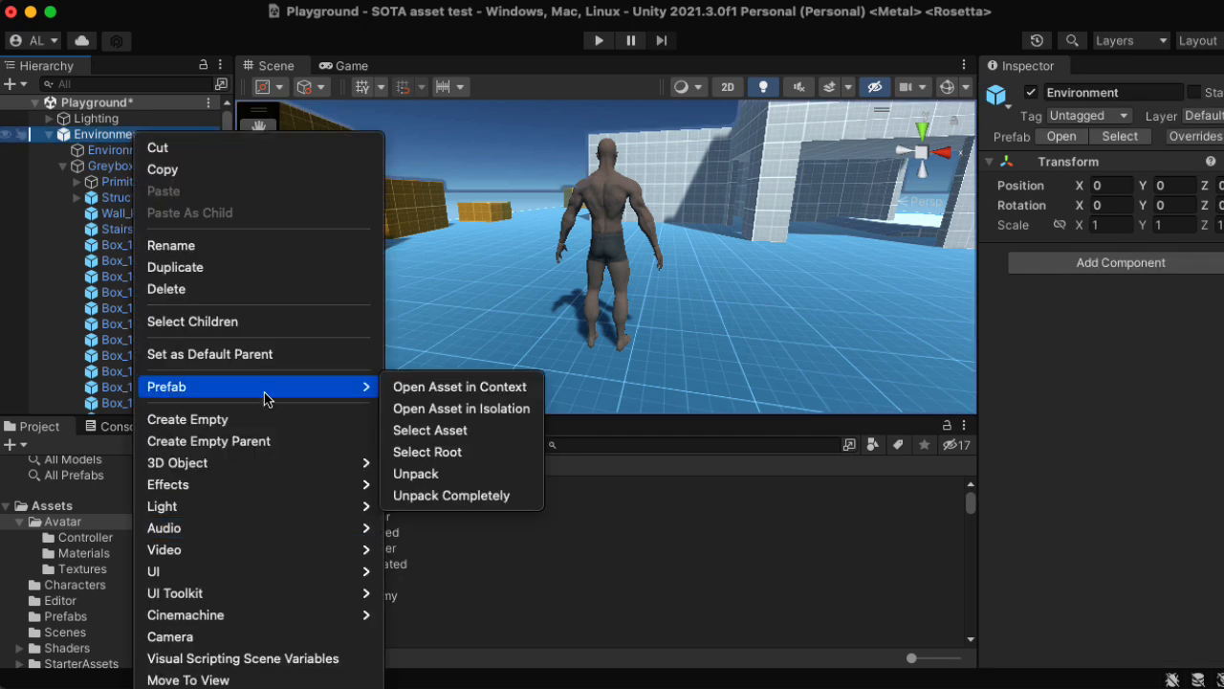
{"action": "left_click", "coordinate": [424, 478]}
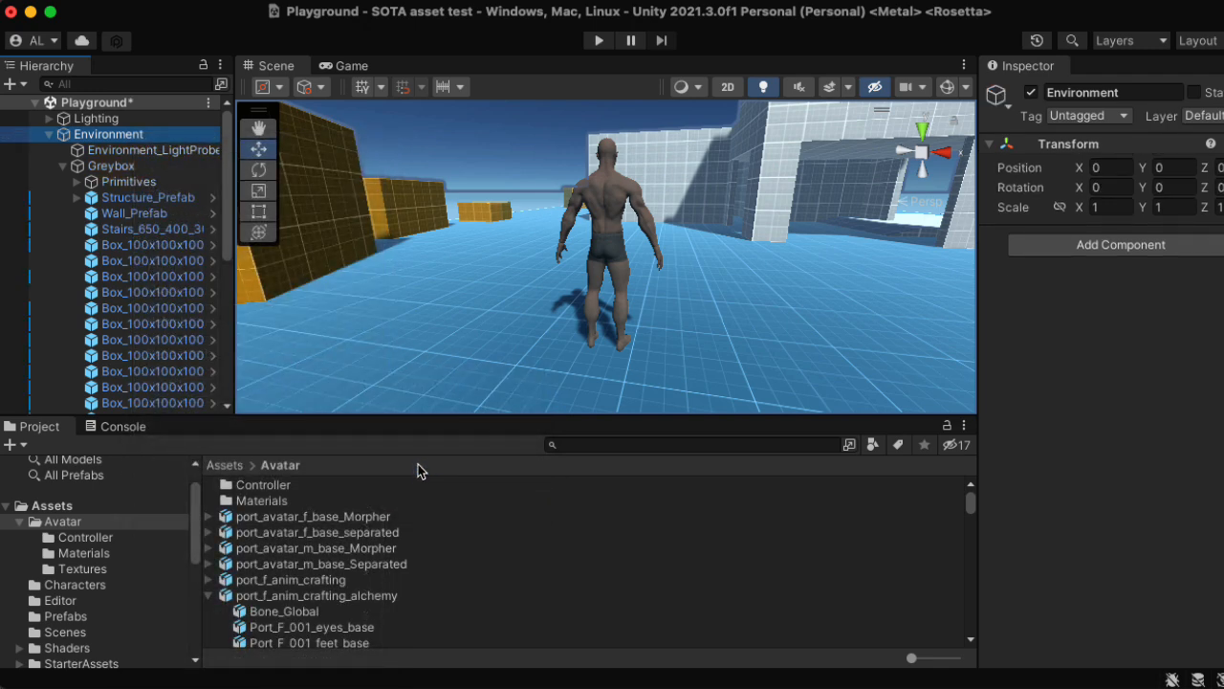
Delete the large orange boxes beside the avatar from the scene
{"action": "left_click", "coordinate": [320, 237]}
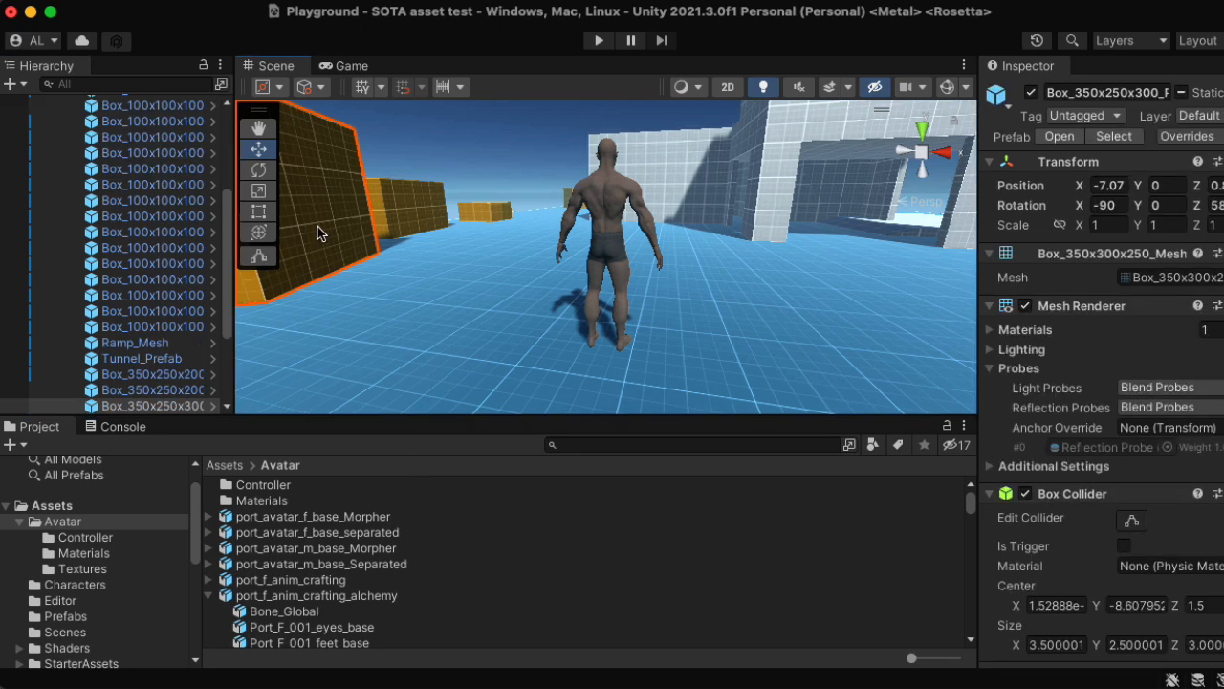
{"action": "key", "text": "Delete"}
{"action": "left_click", "coordinate": [394, 201]}
{"action": "key", "text": "Delete"}
{"action": "left_click", "coordinate": [474, 216]}
{"action": "key", "text": "Delete"}
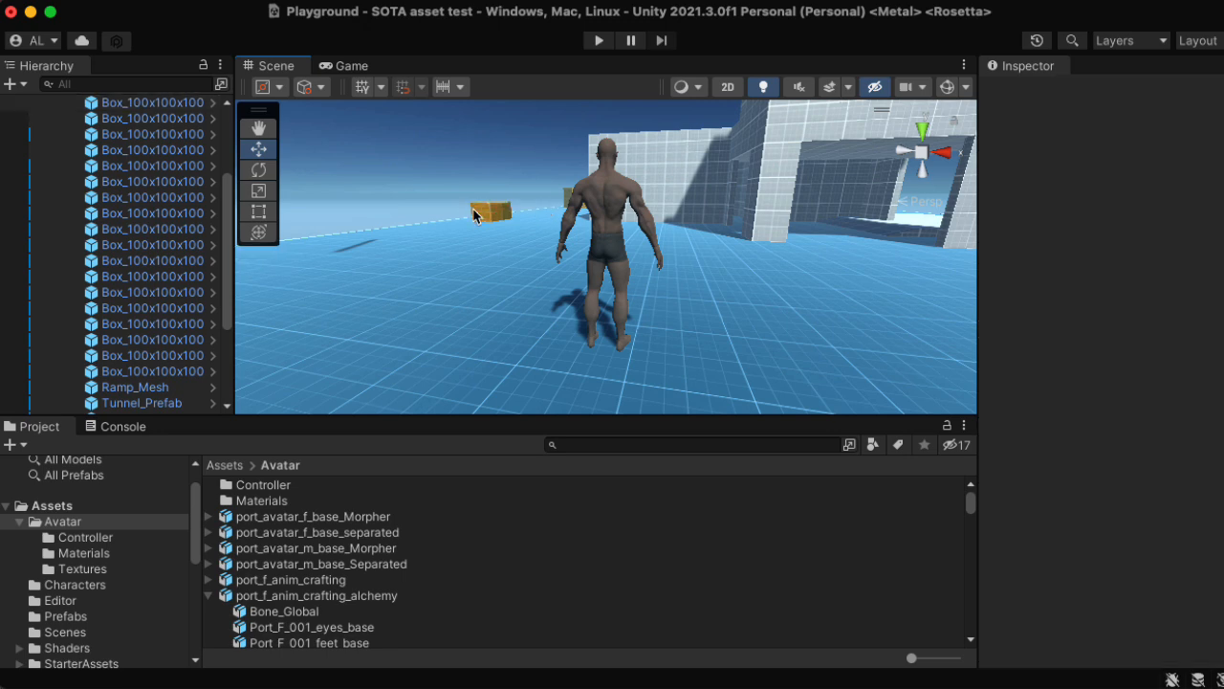
Delete the white Structure_Prefab building and its large Stairs_650_400 object from the scene
{"action": "left_click", "coordinate": [722, 169]}
{"action": "key", "text": "Delete"}
{"action": "left_click", "coordinate": [765, 187]}
{"action": "key", "text": "Delete"}
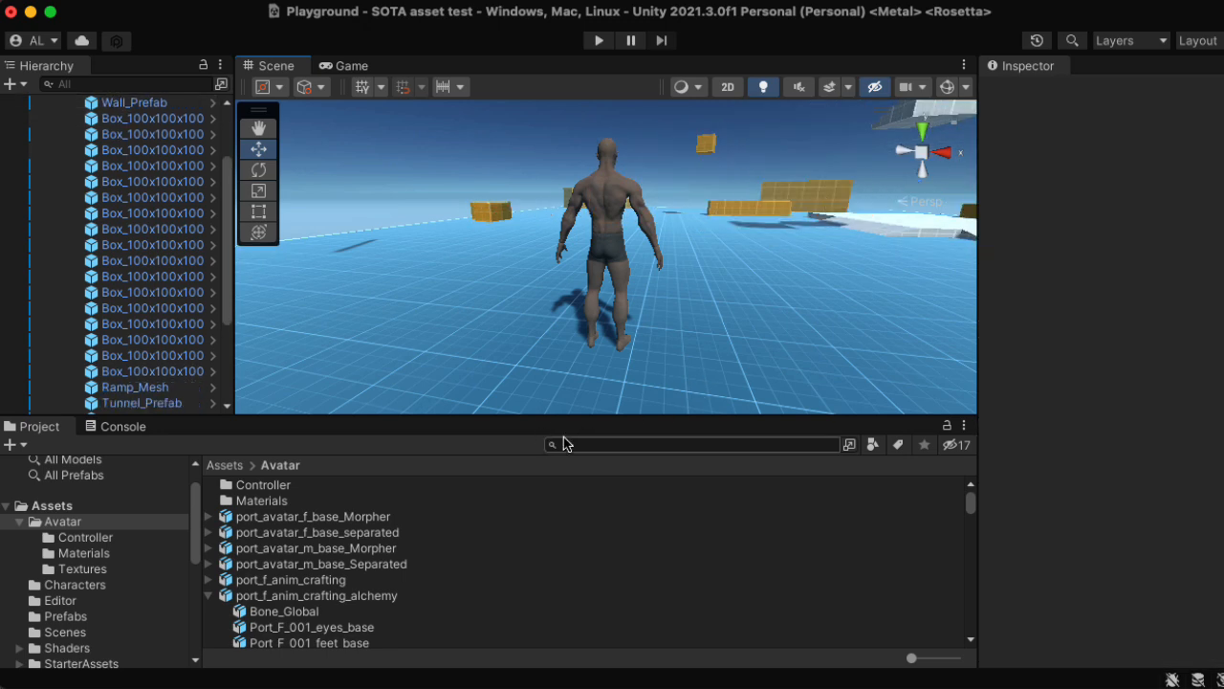
Delete all the Box_100x100x100 objects and the remaining Box_350x250x200 object from Greybox
{"action": "left_click", "coordinate": [172, 373]}
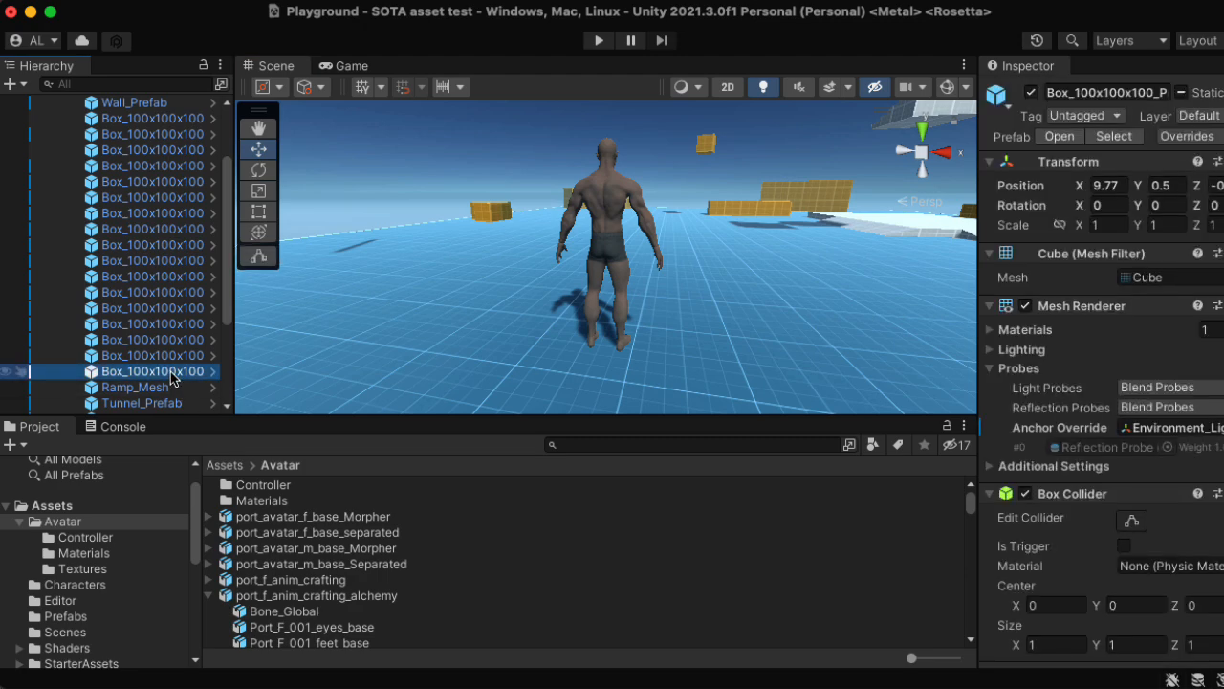
{"action": "left_click", "coordinate": [159, 121], "text": "shift"}
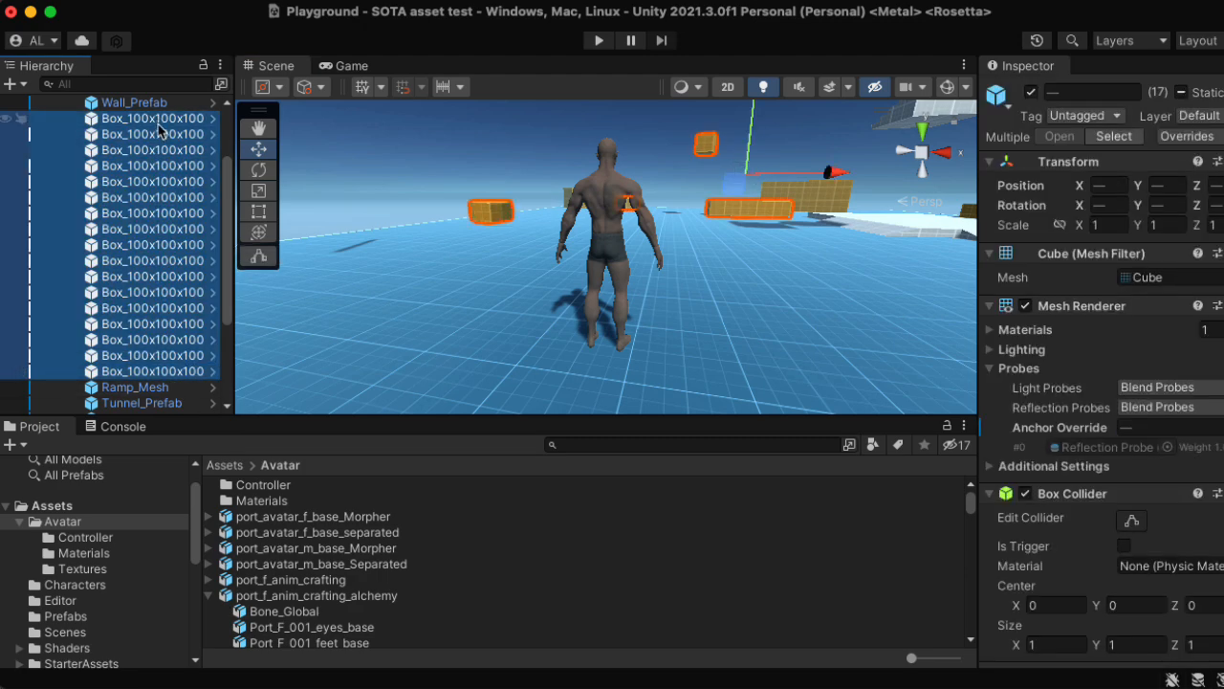
{"action": "key", "text": "Delete"}
{"action": "left_click", "coordinate": [158, 249]}
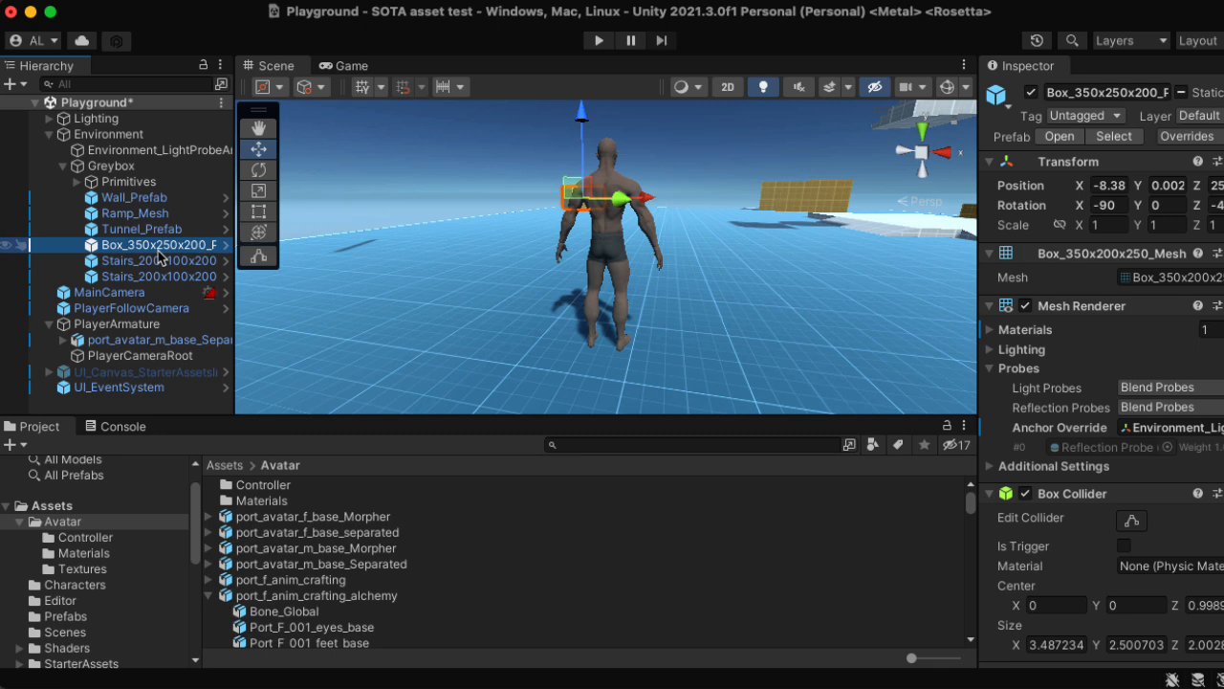
{"action": "key", "text": "Delete"}
Delete both Stairs_200x100x200 objects from Greybox
{"action": "left_click", "coordinate": [160, 251]}
{"action": "left_click", "coordinate": [159, 262]}
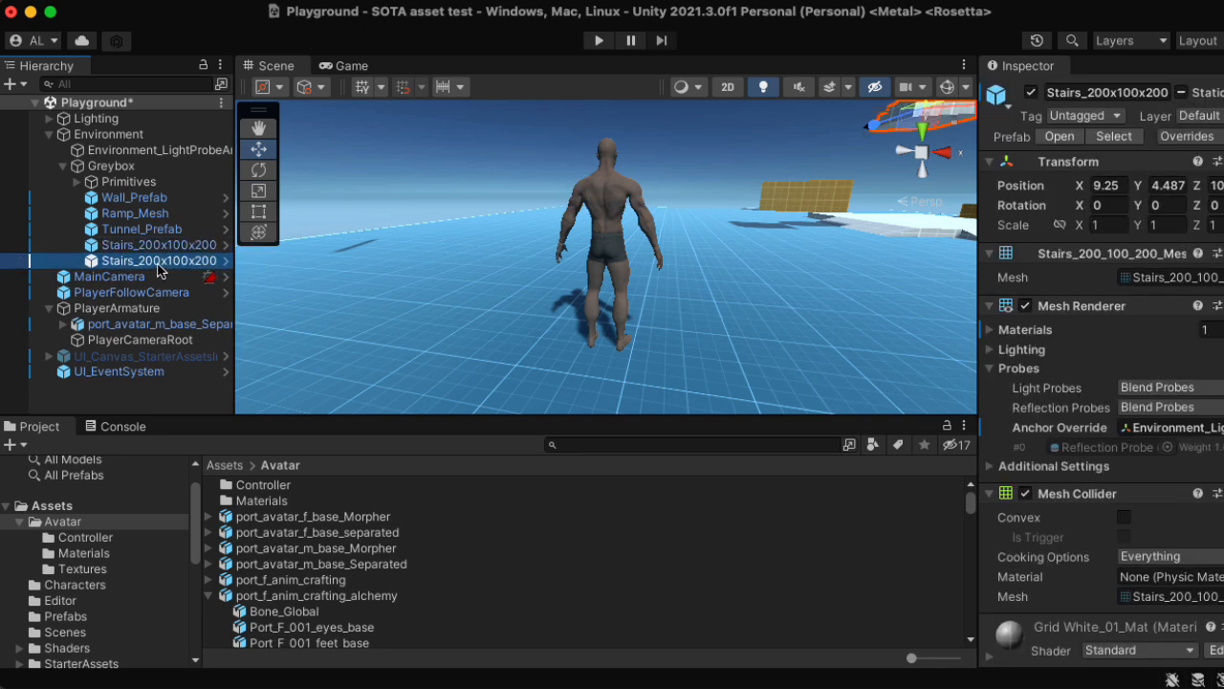
{"action": "left_click", "coordinate": [142, 249], "text": "shift"}
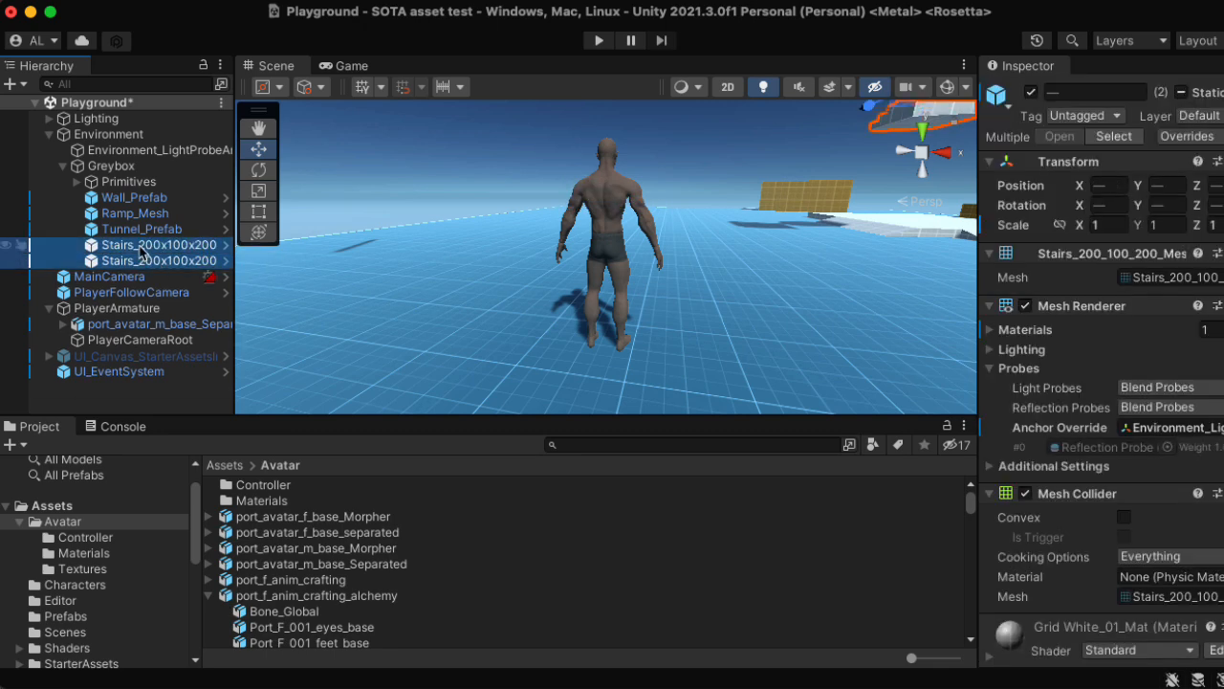
{"action": "key", "text": "Delete"}
Delete Wall_Prefab, Ramp_Mesh and Tunnel_Prefab from Greybox
{"action": "left_click_drag", "start_coordinate": [789, 281], "coordinate": [993, 349], "text": "alt"}
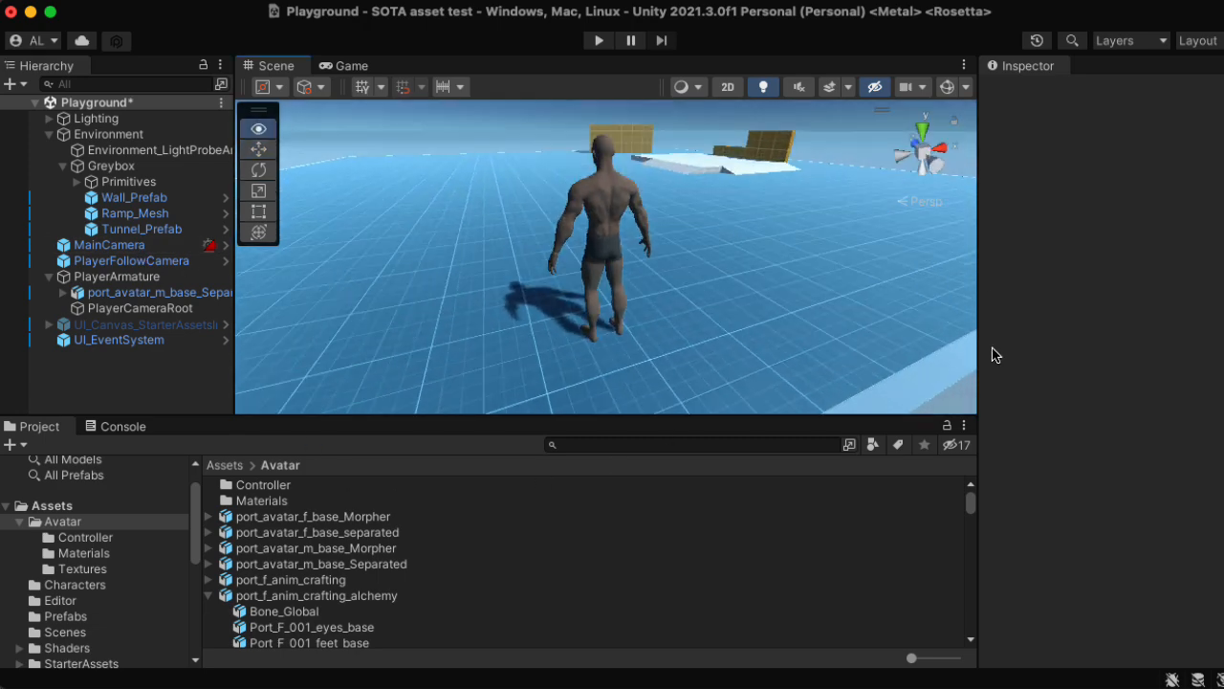
{"action": "left_click", "coordinate": [132, 198]}
{"action": "left_click", "coordinate": [136, 214], "text": "shift"}
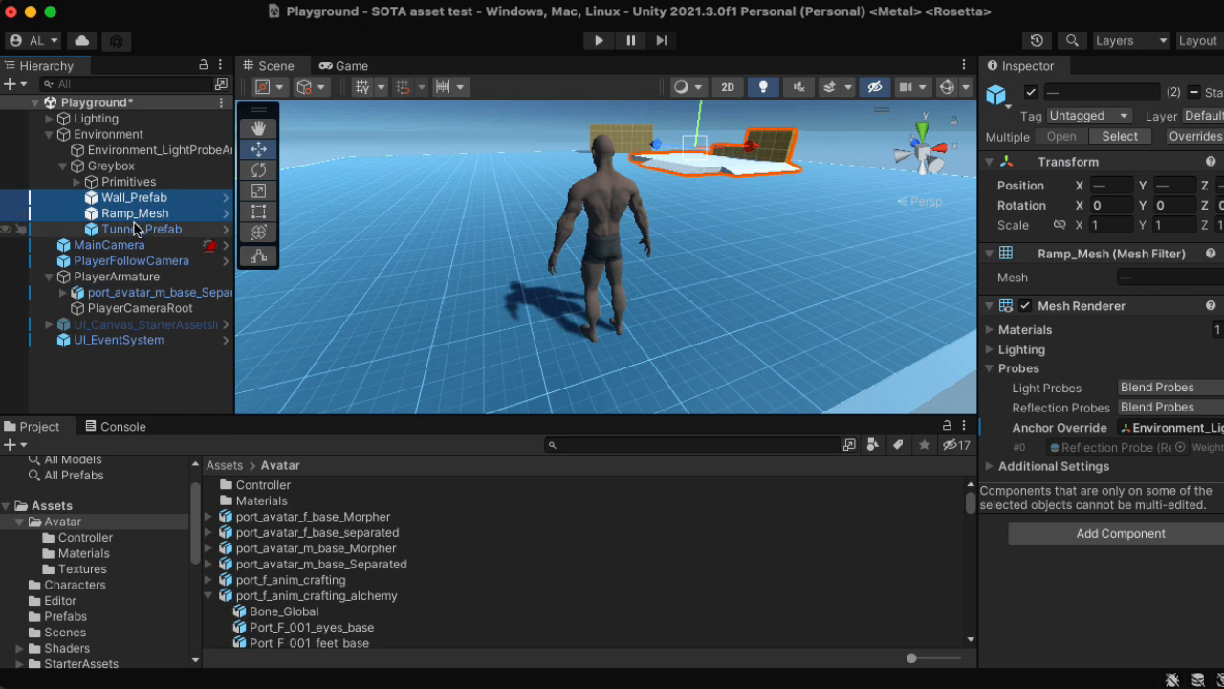
{"action": "left_click", "coordinate": [135, 230], "text": "shift"}
{"action": "key", "text": "Delete"}
{"action": "left_click_drag", "start_coordinate": [421, 284], "coordinate": [242, 269], "text": "alt"}
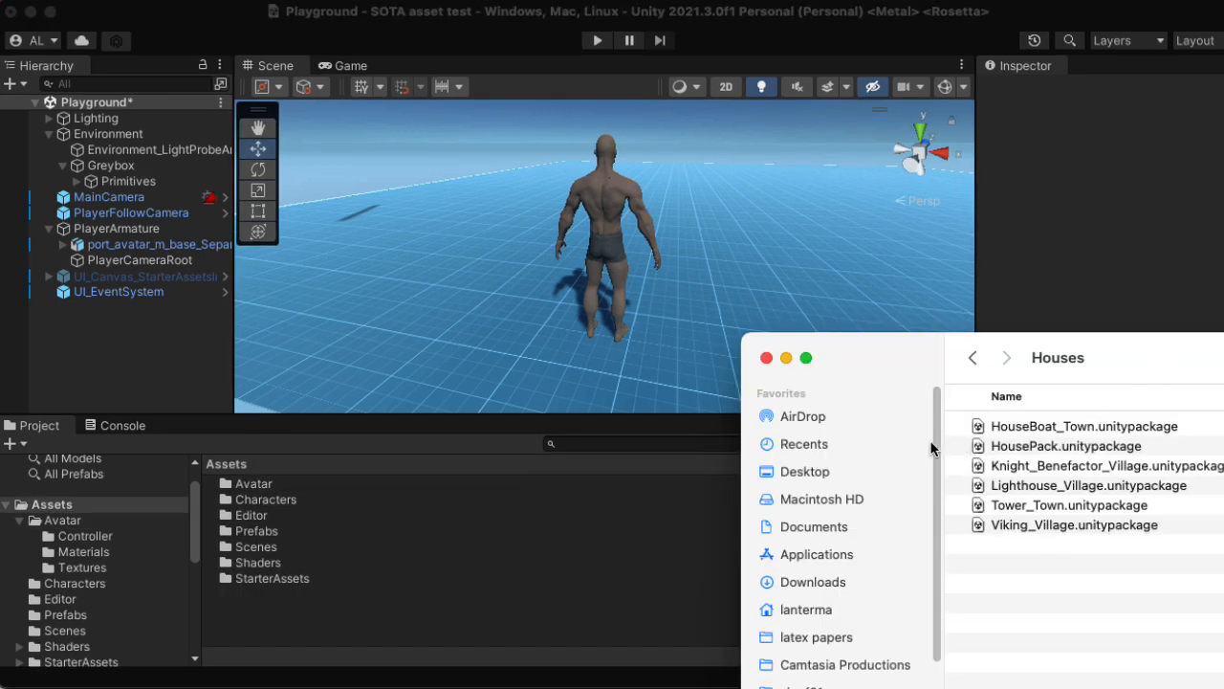
Import the entire Viking_Village.unitypackage from the Houses folder into the project's Assets
{"action": "left_click", "coordinate": [979, 526]}
{"action": "left_click_drag", "start_coordinate": [979, 526], "coordinate": [62, 509]}
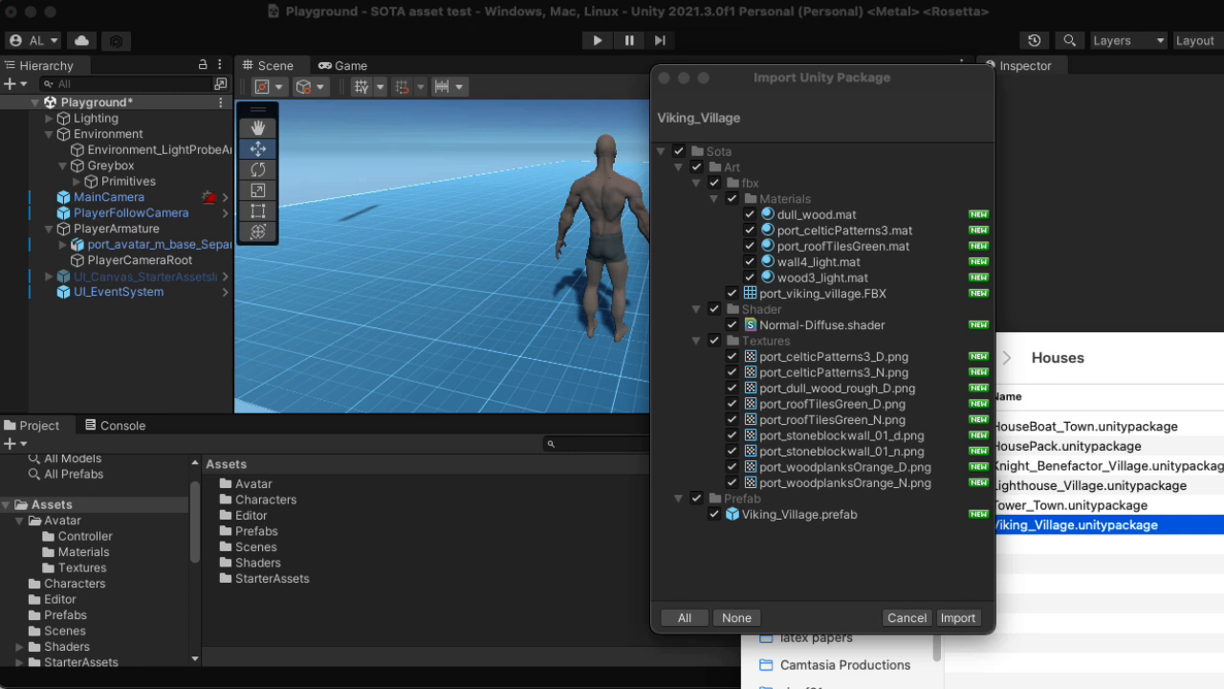
{"action": "left_click", "coordinate": [958, 617]}
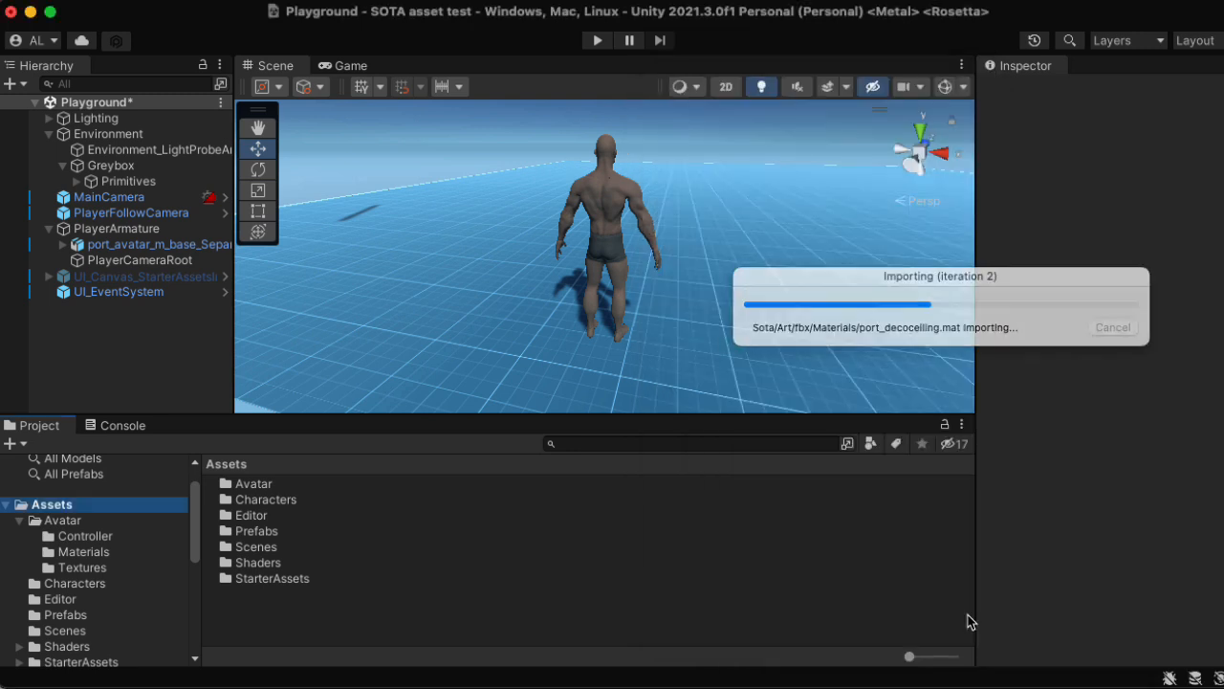
Open the Prefab subfolder of the imported Sota folder and select the Viking_Village prefab
{"action": "left_click_drag", "start_coordinate": [192, 559], "coordinate": [191, 570]}
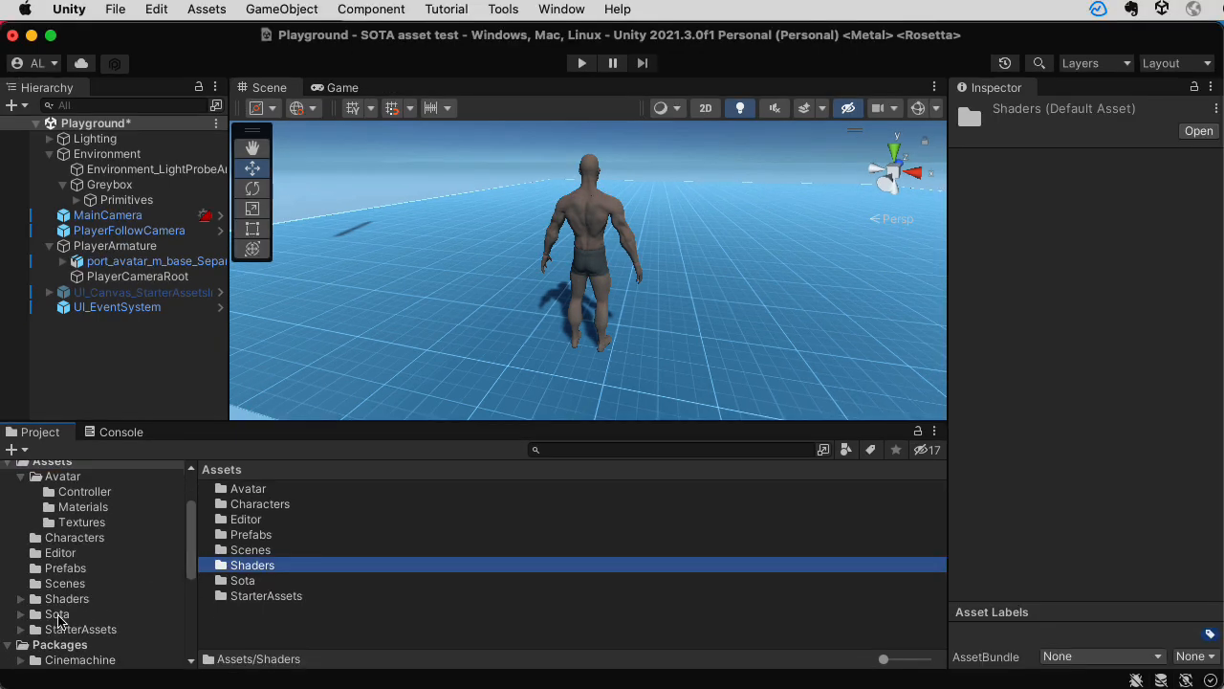
{"action": "left_click", "coordinate": [64, 616]}
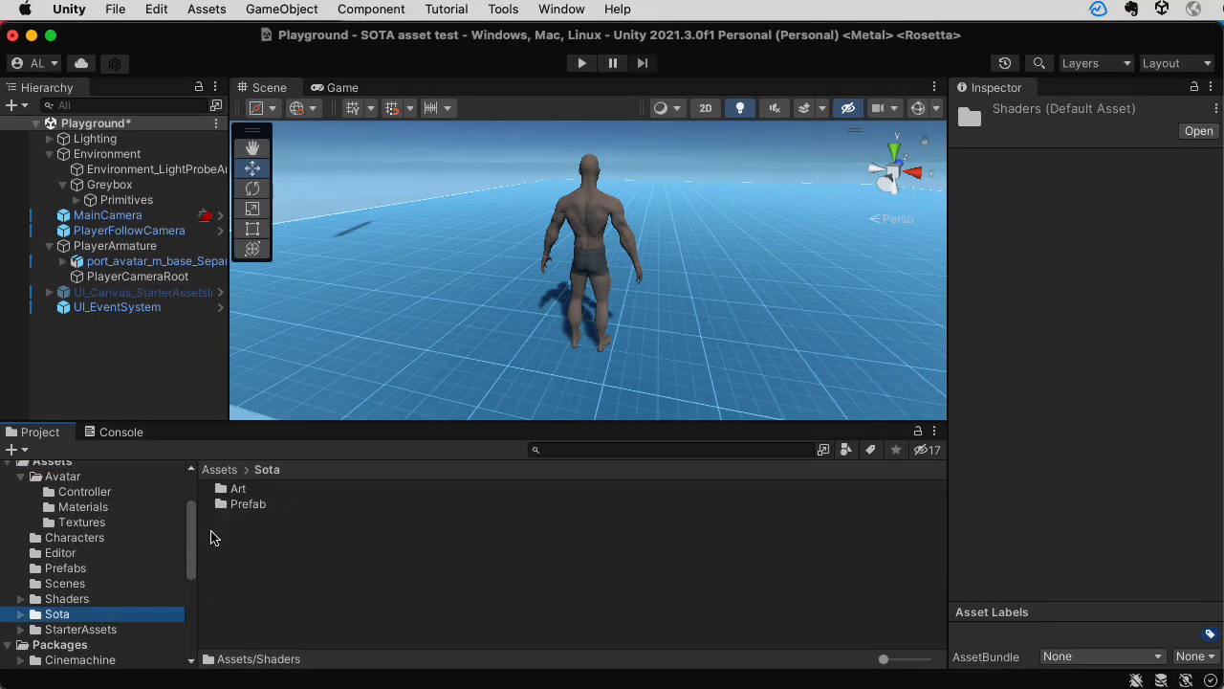
{"action": "left_click", "coordinate": [239, 512]}
{"action": "double_click", "coordinate": [239, 504]}
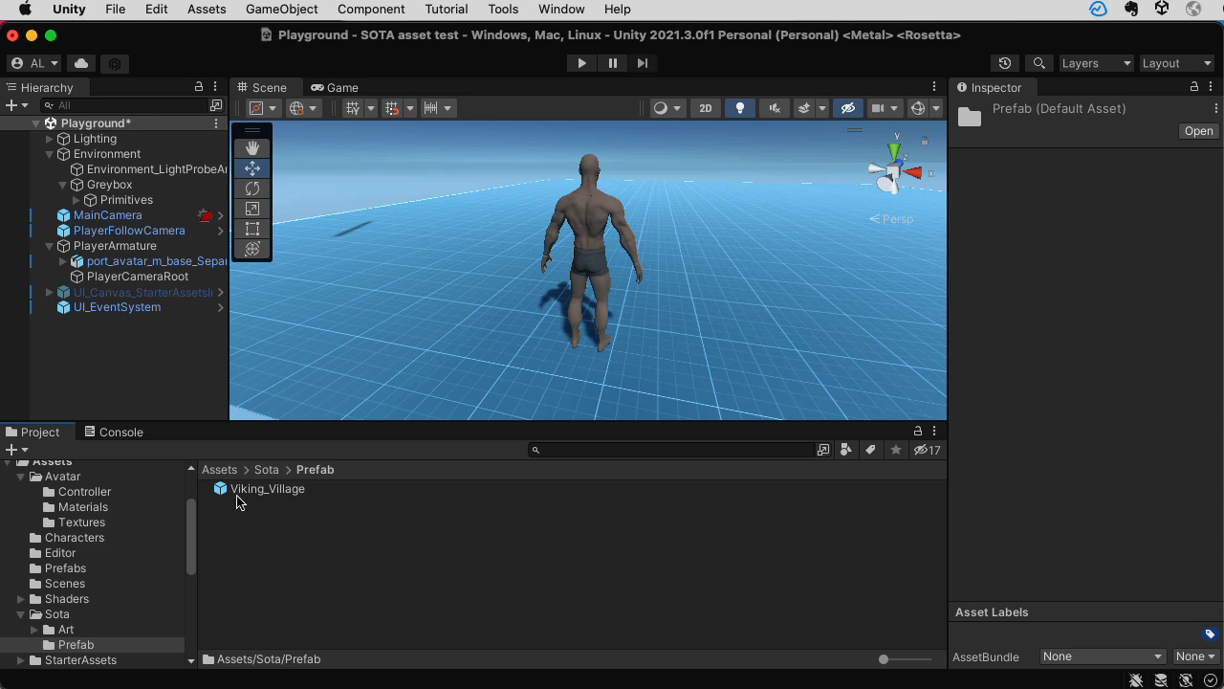
{"action": "left_click", "coordinate": [219, 487]}
{"action": "left_click_drag", "start_coordinate": [219, 487], "coordinate": [325, 516]}
Open the Shader folder under Sota's Art folder and inspect the Normal-Diffuse shader
{"action": "left_click", "coordinate": [100, 629]}
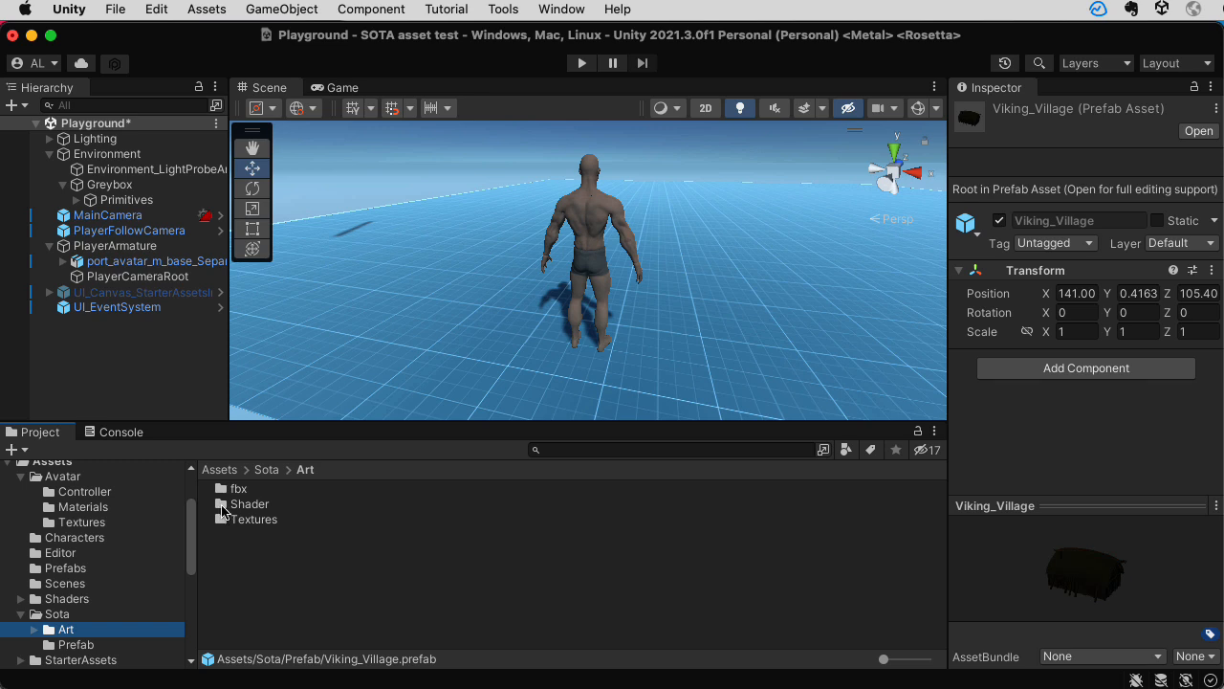
{"action": "double_click", "coordinate": [229, 504]}
{"action": "left_click", "coordinate": [255, 492]}
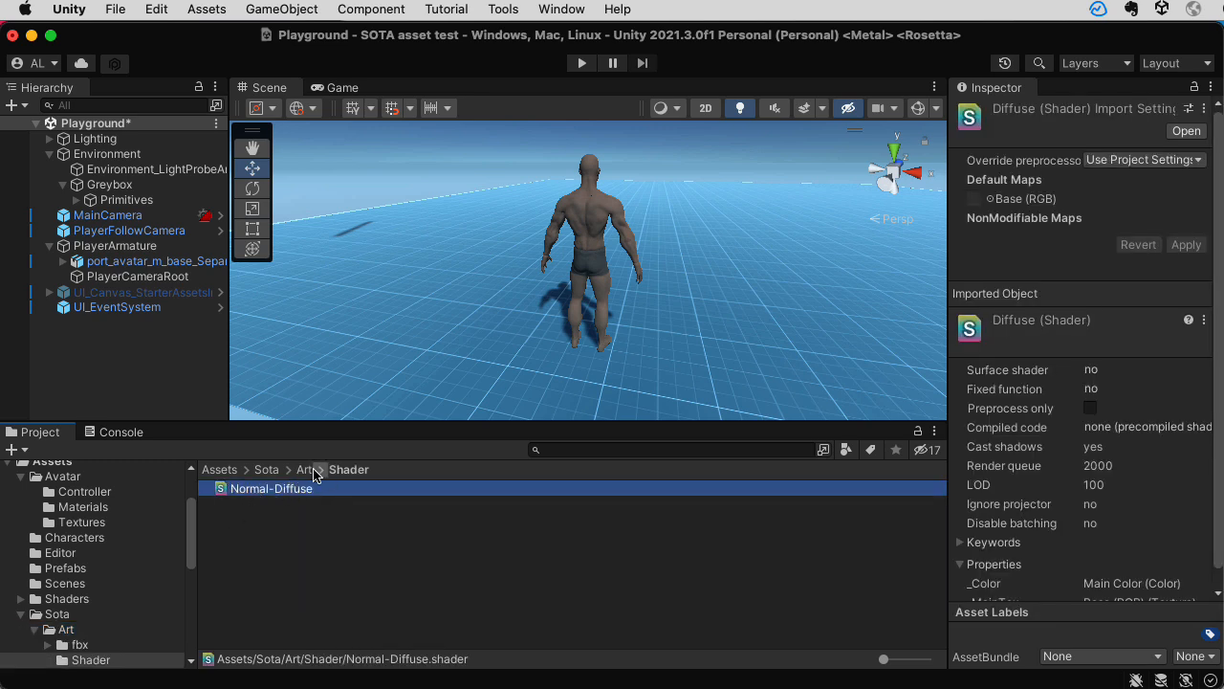
Open the Textures folder under Sota's Art folder and inspect the port_celticPatterns3_D texture
{"action": "left_click", "coordinate": [320, 469]}
{"action": "left_click", "coordinate": [356, 531]}
{"action": "left_click", "coordinate": [260, 506]}
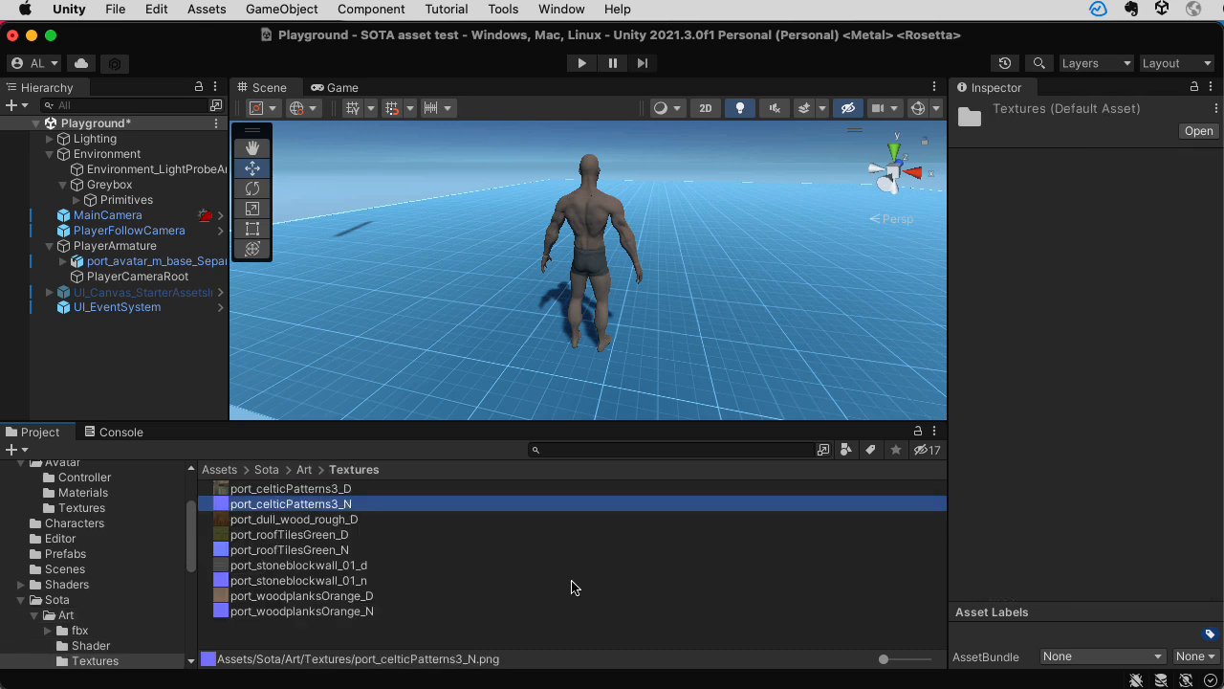
{"action": "key", "text": "Up"}
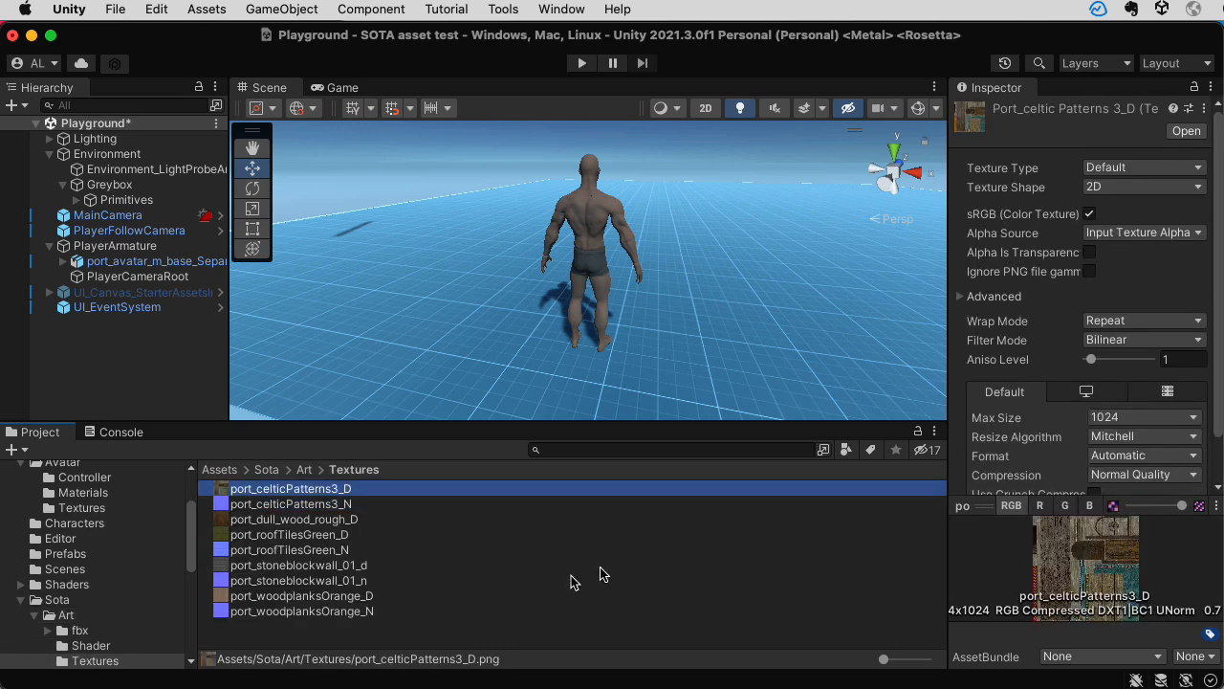
Inspect the component meshes of the port_viking_village model in the fbx folder and open its Materials subfolder
{"action": "left_click", "coordinate": [79, 631]}
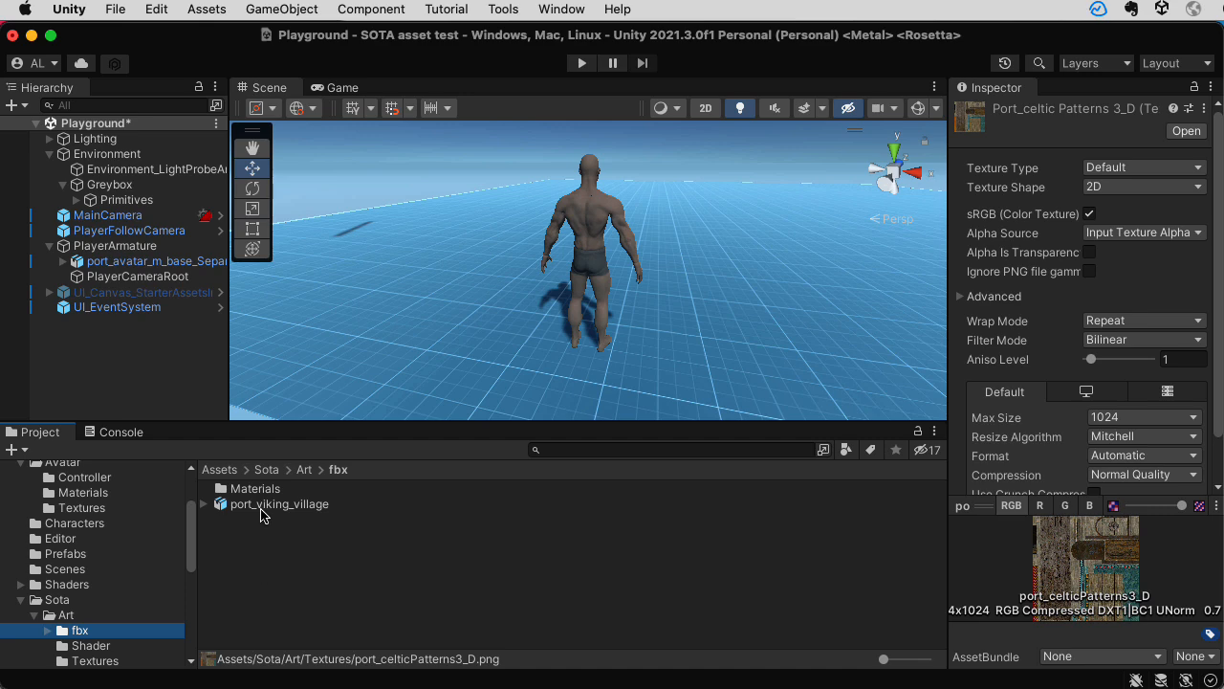
{"action": "left_click", "coordinate": [207, 505]}
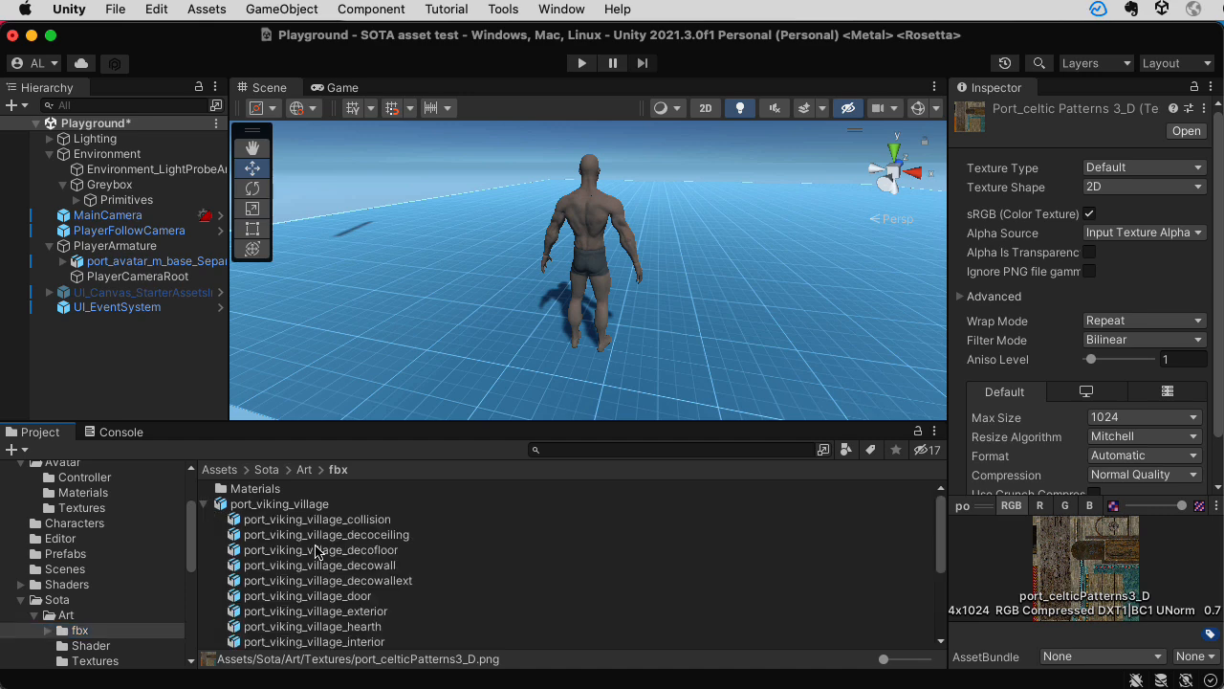
{"action": "left_click", "coordinate": [323, 523]}
{"action": "key", "text": "Down"}
{"action": "key", "text": "Down"}
{"action": "key", "text": "Down"}
{"action": "key", "text": "Down"}
{"action": "key", "text": "Down"}
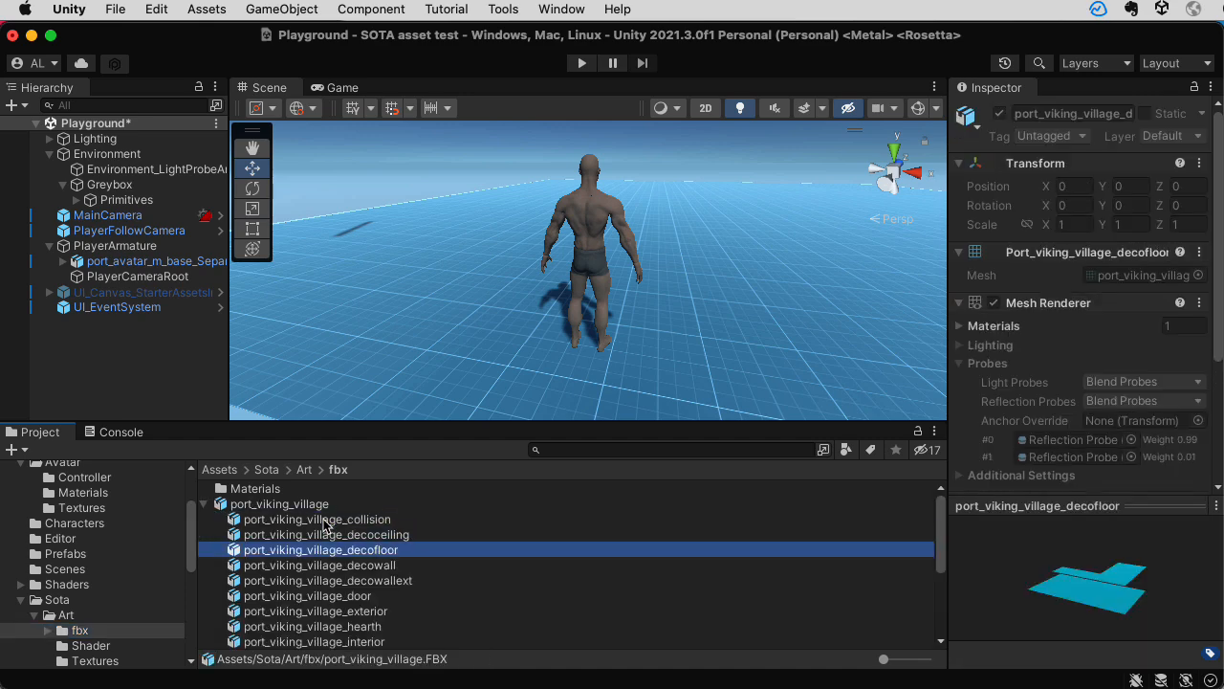
{"action": "key", "text": "Down"}
{"action": "key", "text": "Down"}
{"action": "key", "text": "Down"}
{"action": "key", "text": "Up"}
{"action": "key", "text": "Up"}
{"action": "key", "text": "Up"}
{"action": "key", "text": "Up"}
{"action": "key", "text": "Up"}
{"action": "key", "text": "Up"}
{"action": "key", "text": "Up"}
{"action": "key", "text": "Up"}
{"action": "key", "text": "Up"}
{"action": "key", "text": "Up"}
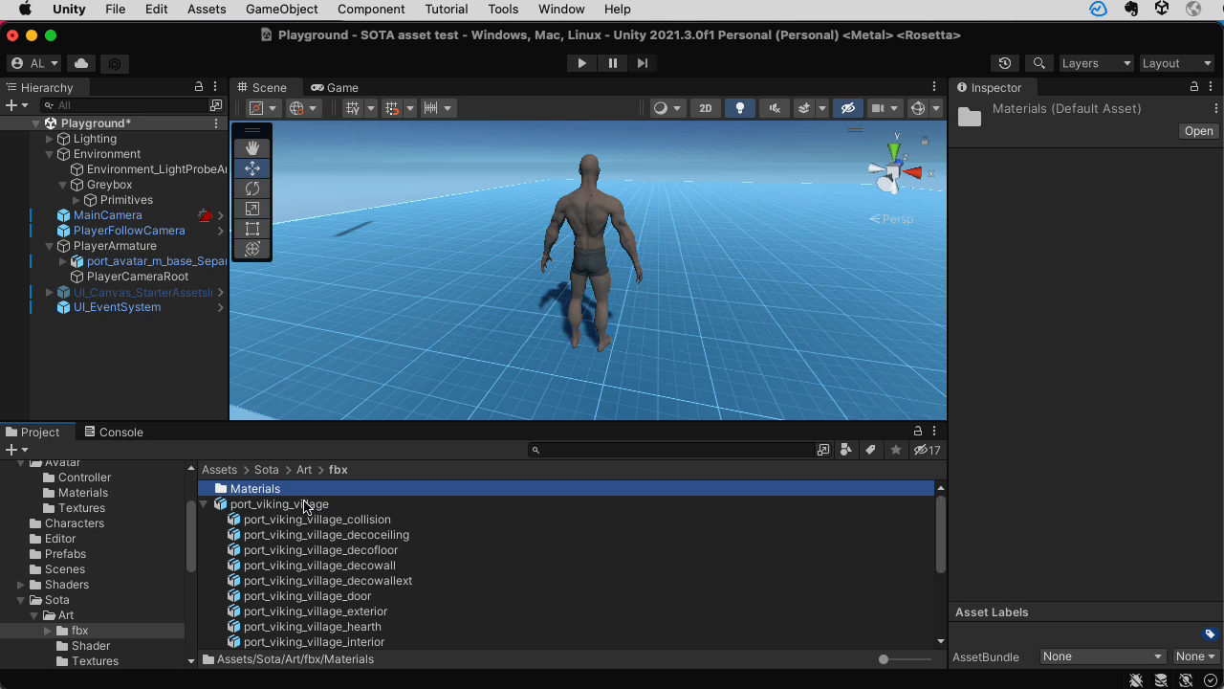
{"action": "double_click", "coordinate": [255, 489]}
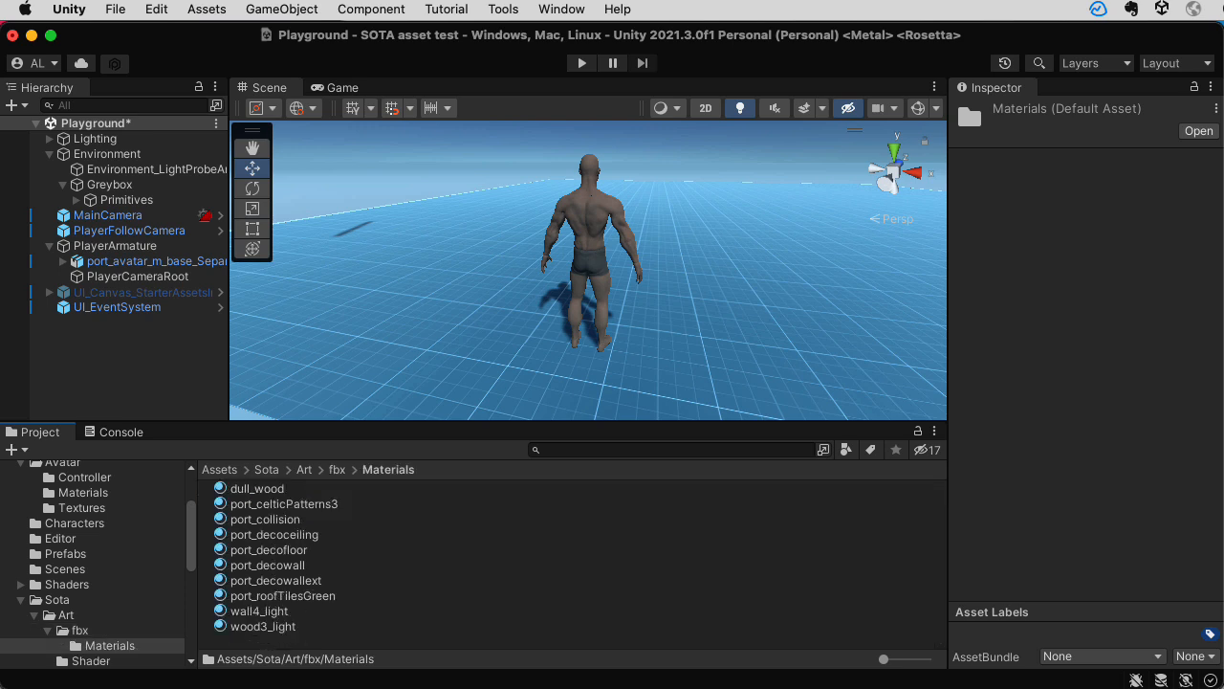
Place the Viking_Village prefab from Sota's Prefab folder into the scene around the avatar and set its Y position to 0
{"action": "left_click_drag", "start_coordinate": [191, 555], "coordinate": [187, 573]}
{"action": "left_click", "coordinate": [86, 616]}
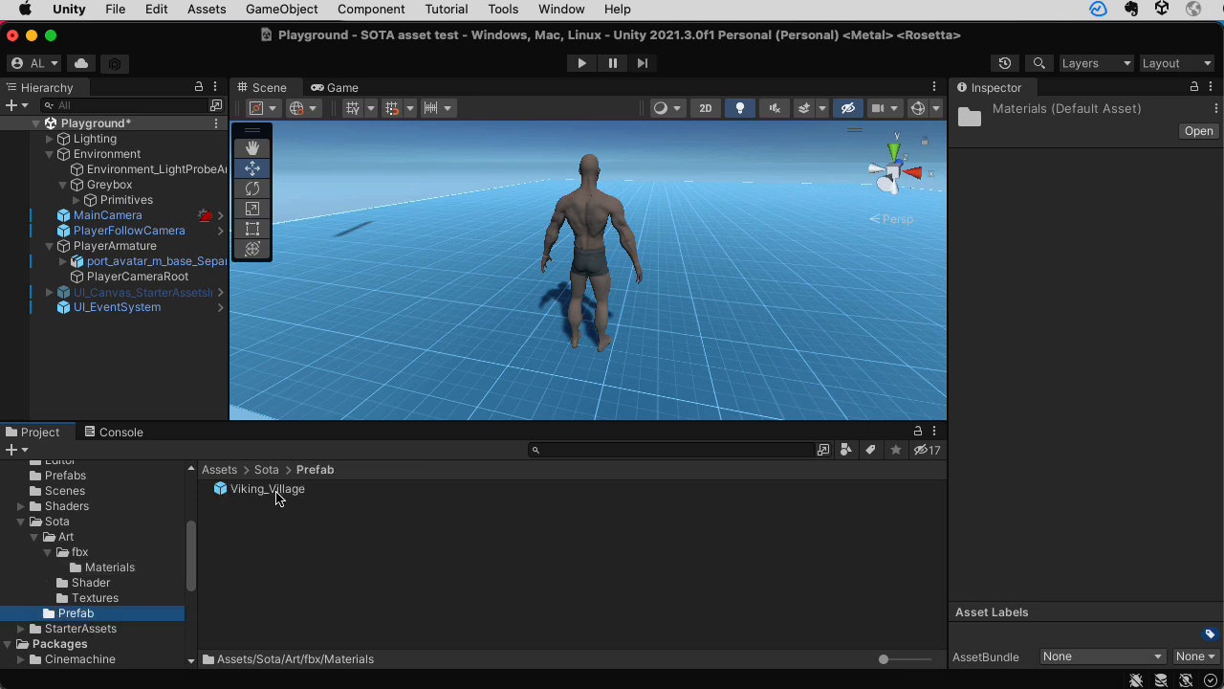
{"action": "left_click_drag", "start_coordinate": [268, 495], "coordinate": [408, 388]}
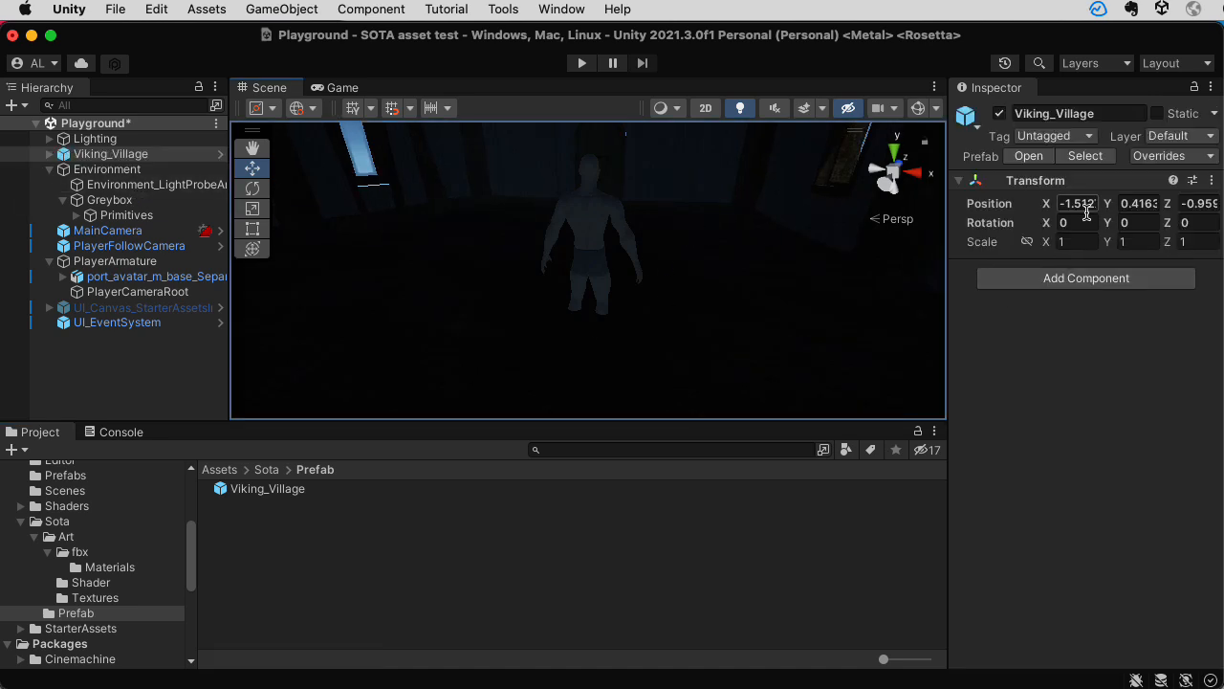
{"action": "left_click", "coordinate": [1129, 204]}
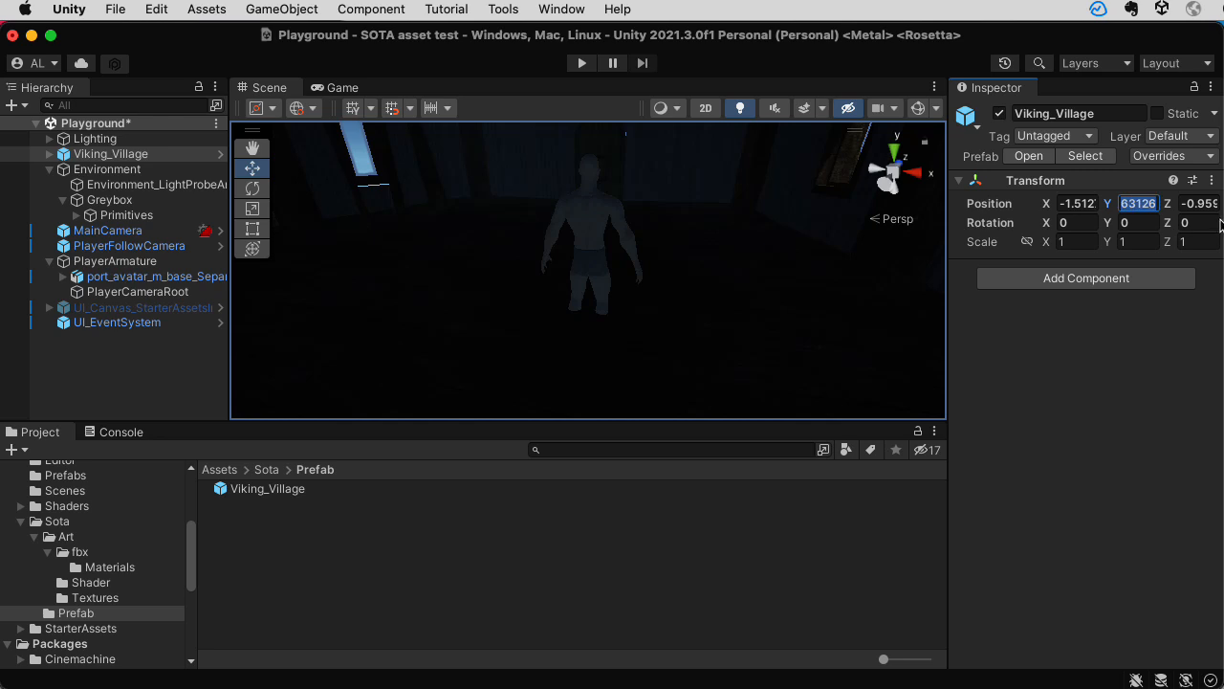
{"action": "type", "text": "0"}
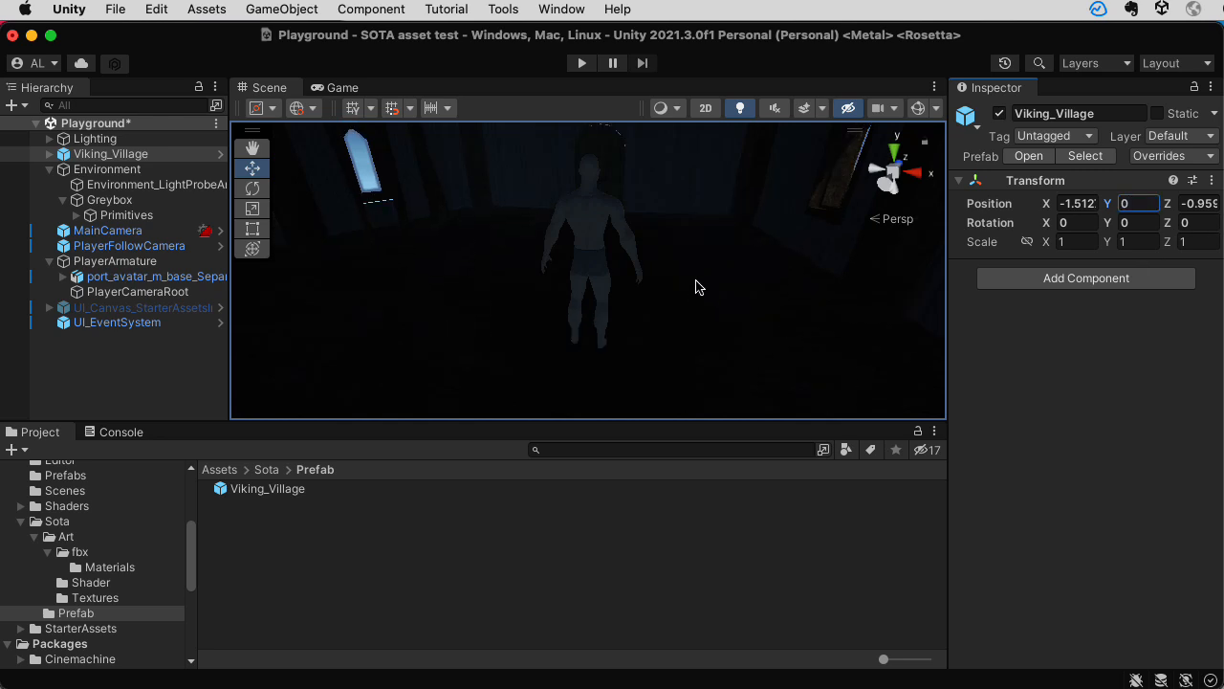
Add a point light inside the house and move it in front of the avatar to about X 0.8, Y 1.26, Z 1.1
{"action": "left_click_drag", "start_coordinate": [708, 274], "coordinate": [3, 280], "text": "alt"}
{"action": "left_click_drag", "start_coordinate": [681, 285], "coordinate": [875, 273], "text": "alt"}
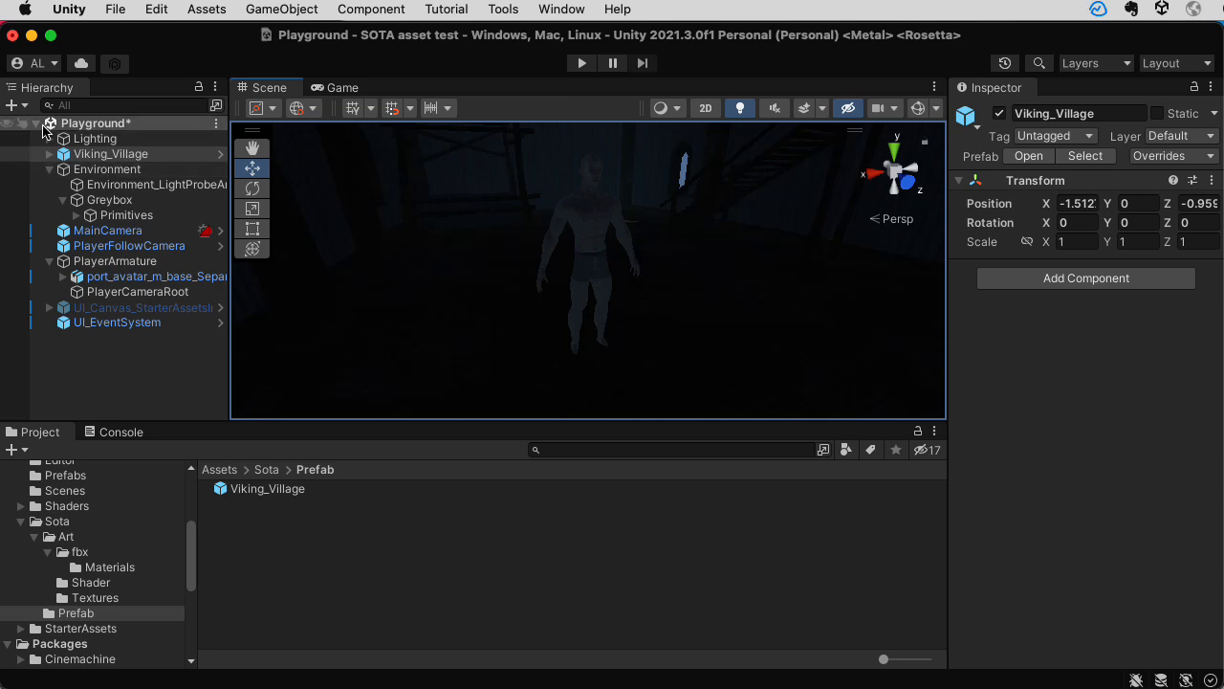
{"action": "left_click", "coordinate": [14, 106]}
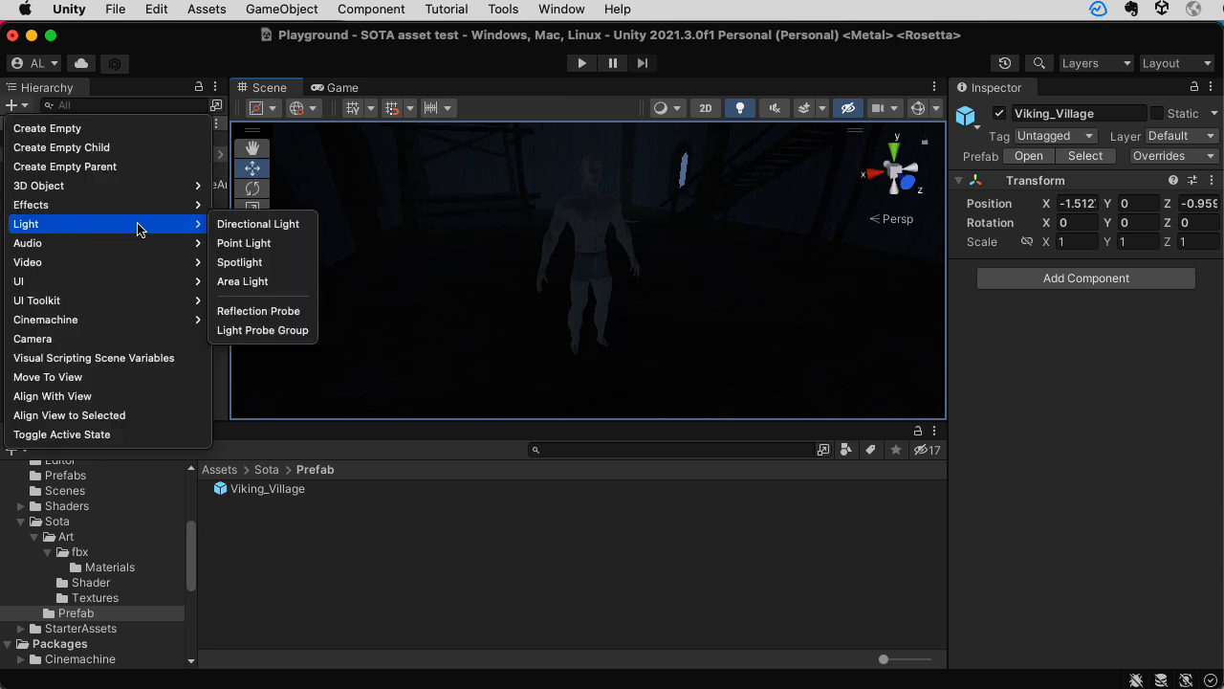
{"action": "mouse_move", "coordinate": [184, 224]}
{"action": "left_click", "coordinate": [244, 245]}
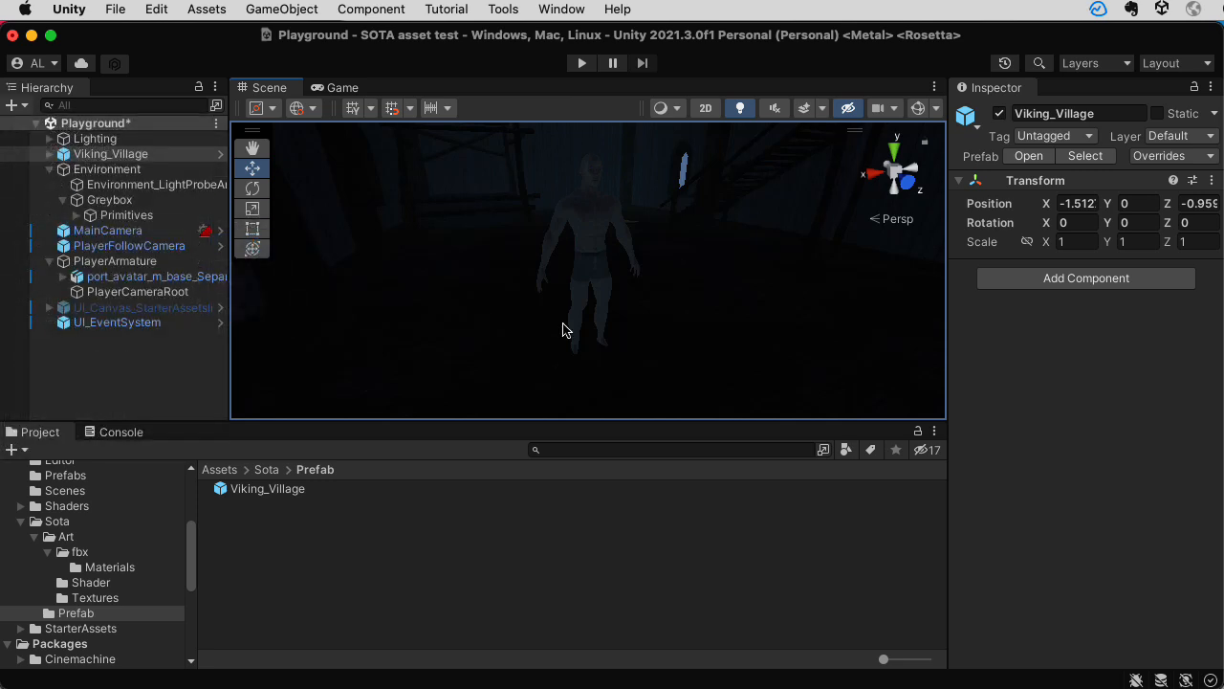
{"action": "left_click_drag", "start_coordinate": [525, 281], "coordinate": [550, 427]}
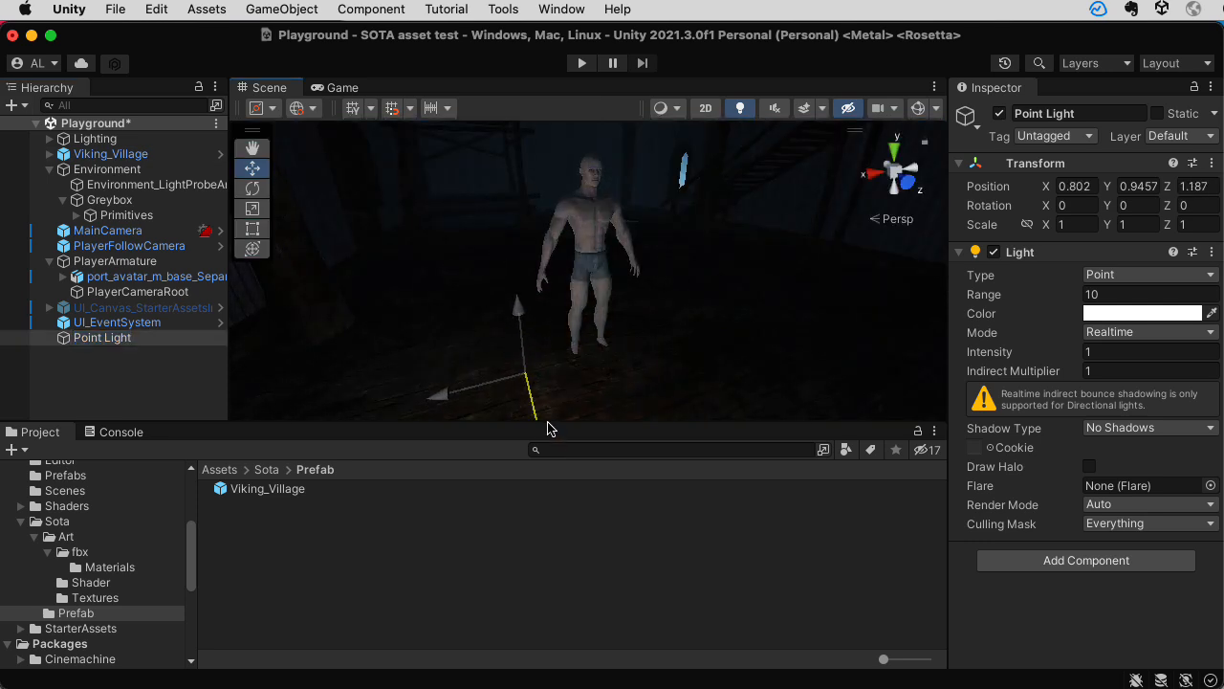
{"action": "left_click_drag", "start_coordinate": [513, 222], "coordinate": [514, 232]}
{"action": "left_click_drag", "start_coordinate": [543, 291], "coordinate": [472, 311], "text": "alt"}
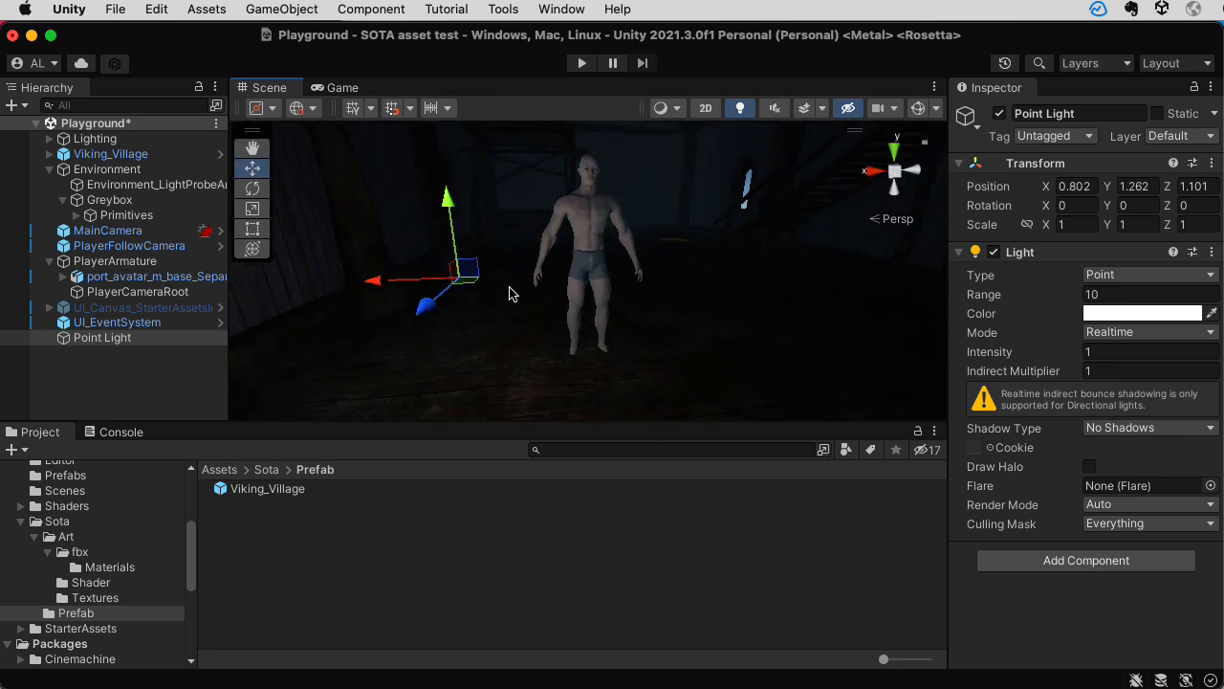
Duplicate the point light, move the copy to the avatar's other side at about X -1.43, and set its intensity to 2
{"action": "key", "text": "super+d"}
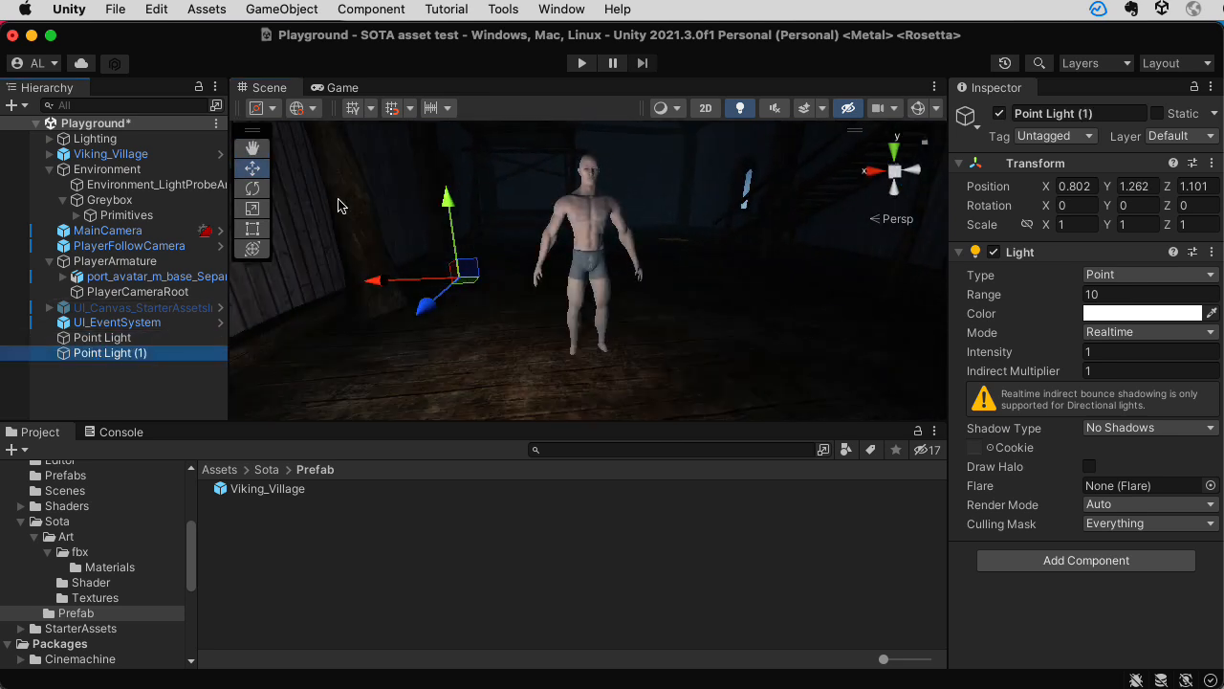
{"action": "left_click_drag", "start_coordinate": [463, 291], "coordinate": [756, 296]}
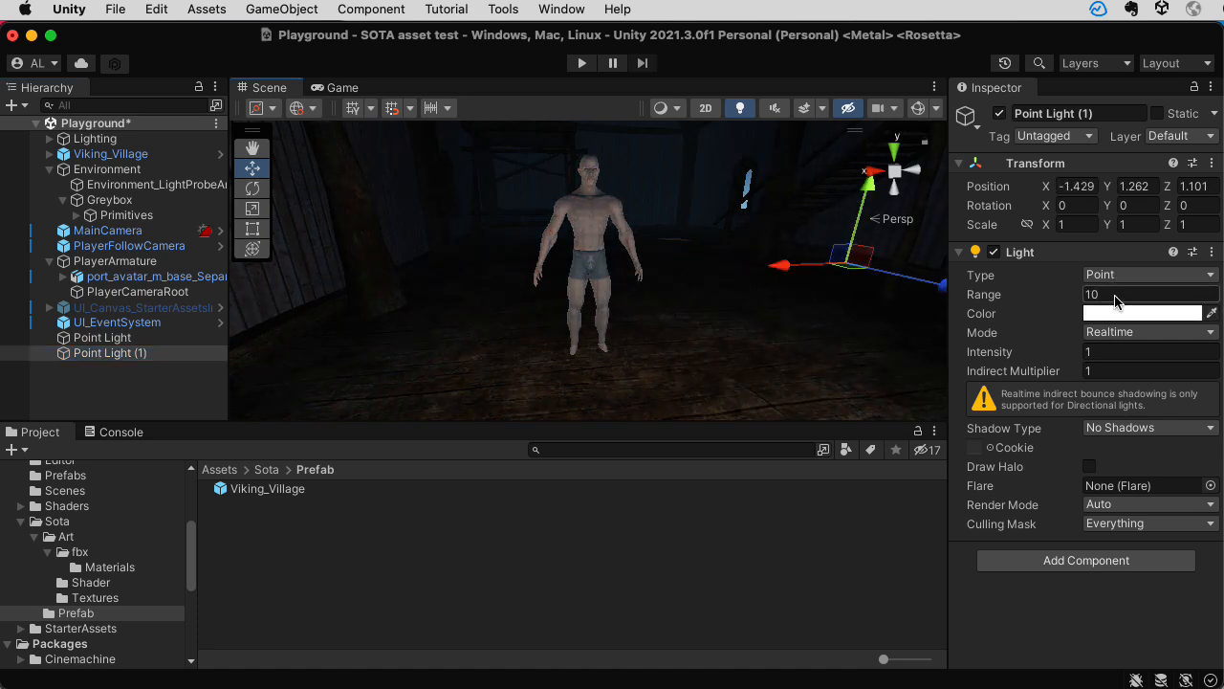
{"action": "type", "text": "2"}
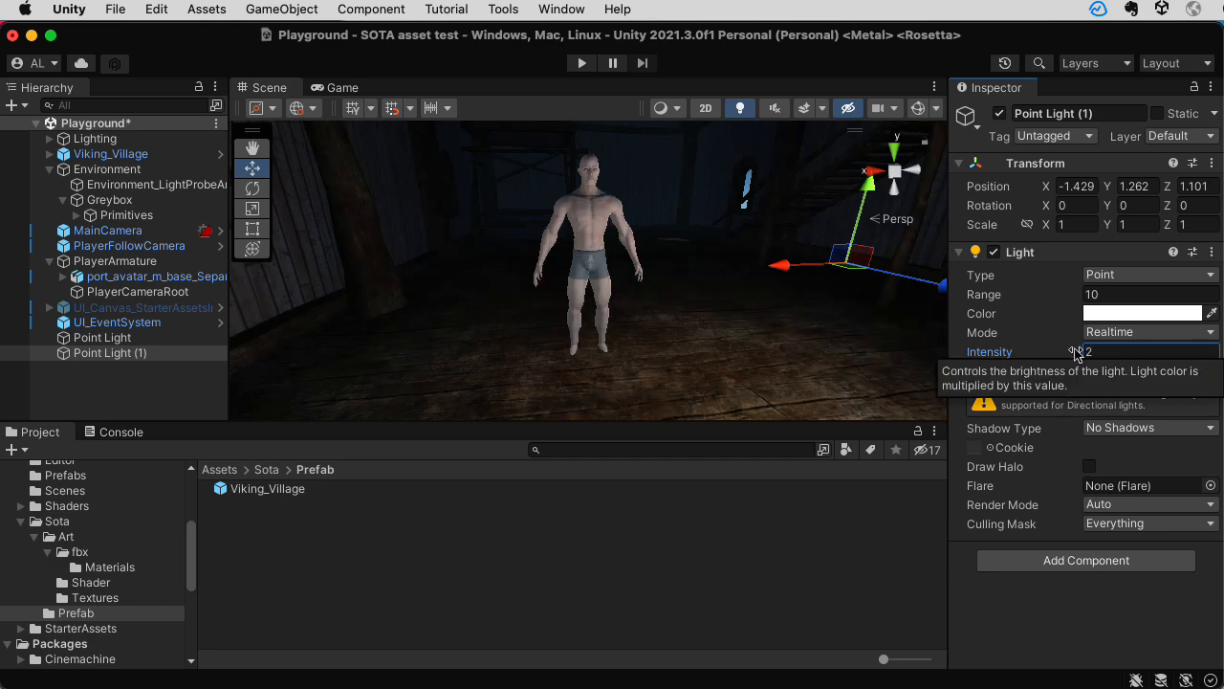
Set the intensity of the original Point Light to 2
{"action": "left_click", "coordinate": [143, 340]}
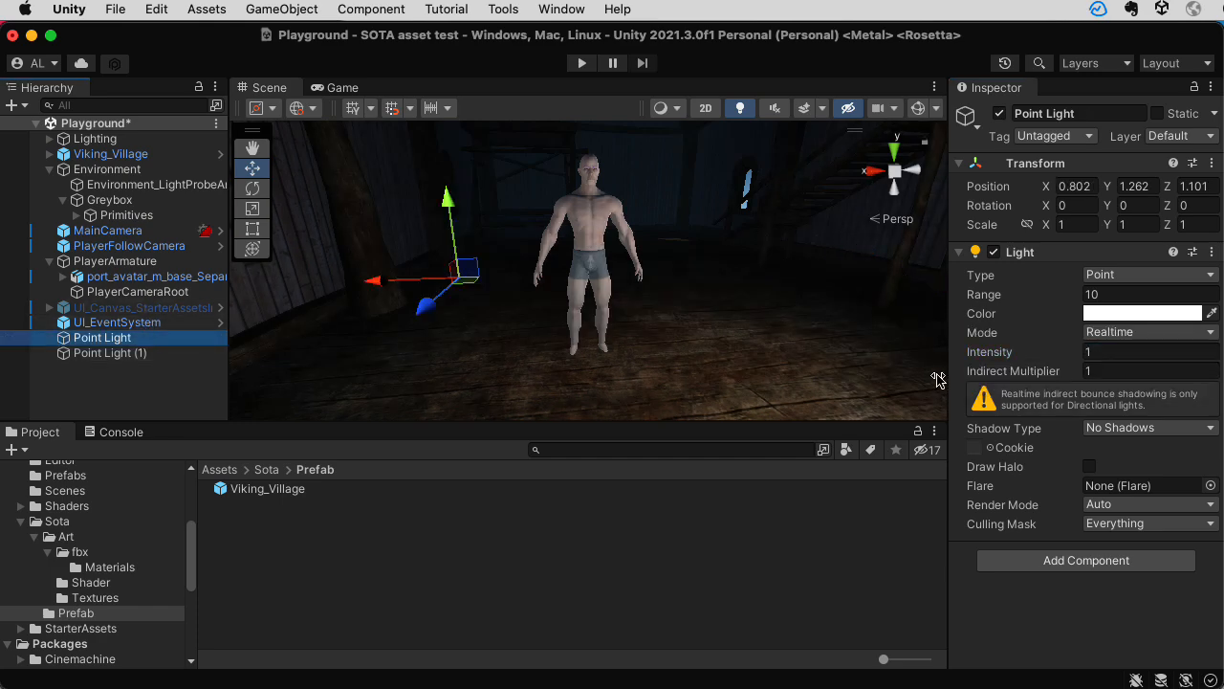
{"action": "type", "text": "3"}
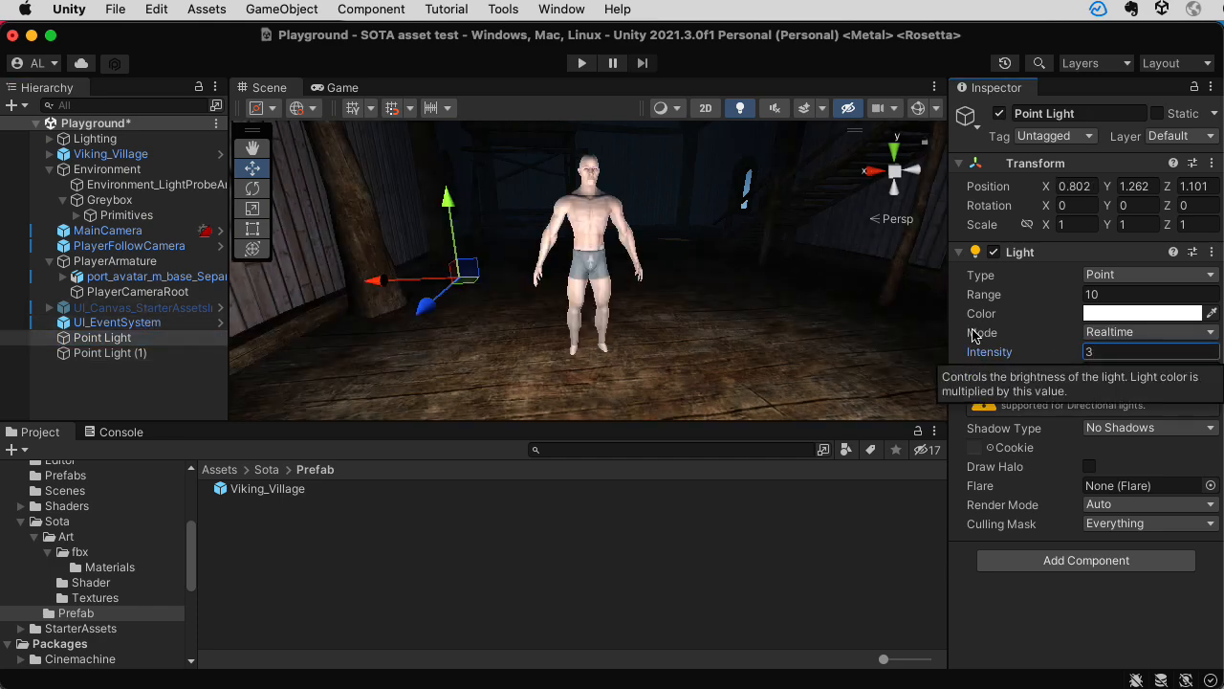
{"action": "left_click_drag", "start_coordinate": [1100, 351], "coordinate": [1077, 351]}
{"action": "type", "text": "2"}
Duplicate the original Point Light again and move the copy behind the avatar to about Z -1.8
{"action": "left_click_drag", "start_coordinate": [906, 321], "coordinate": [1208, 364], "text": "alt"}
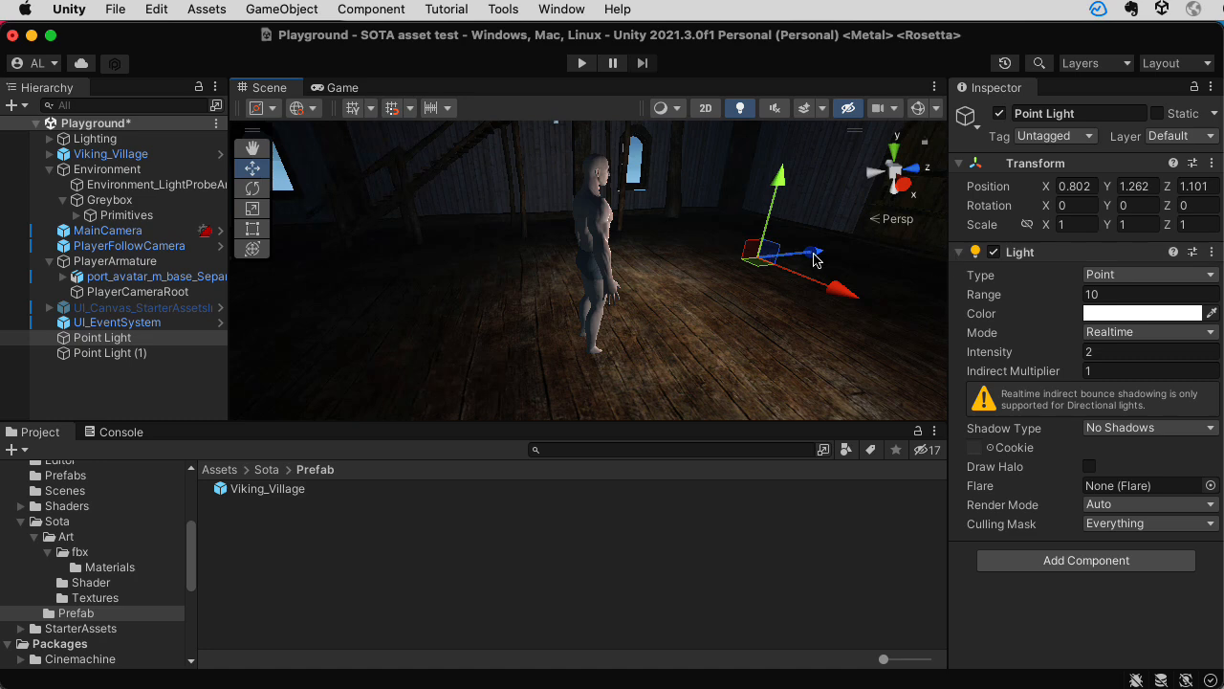
{"action": "key", "text": "super+d"}
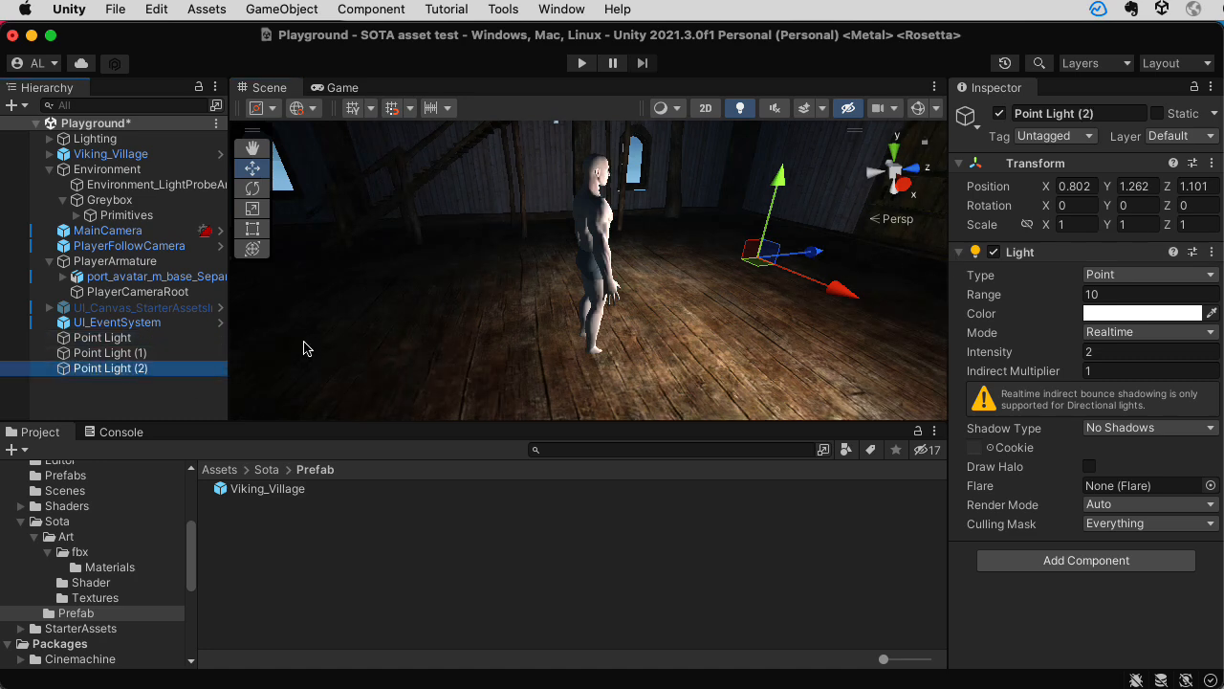
{"action": "left_click_drag", "start_coordinate": [762, 247], "coordinate": [621, 77]}
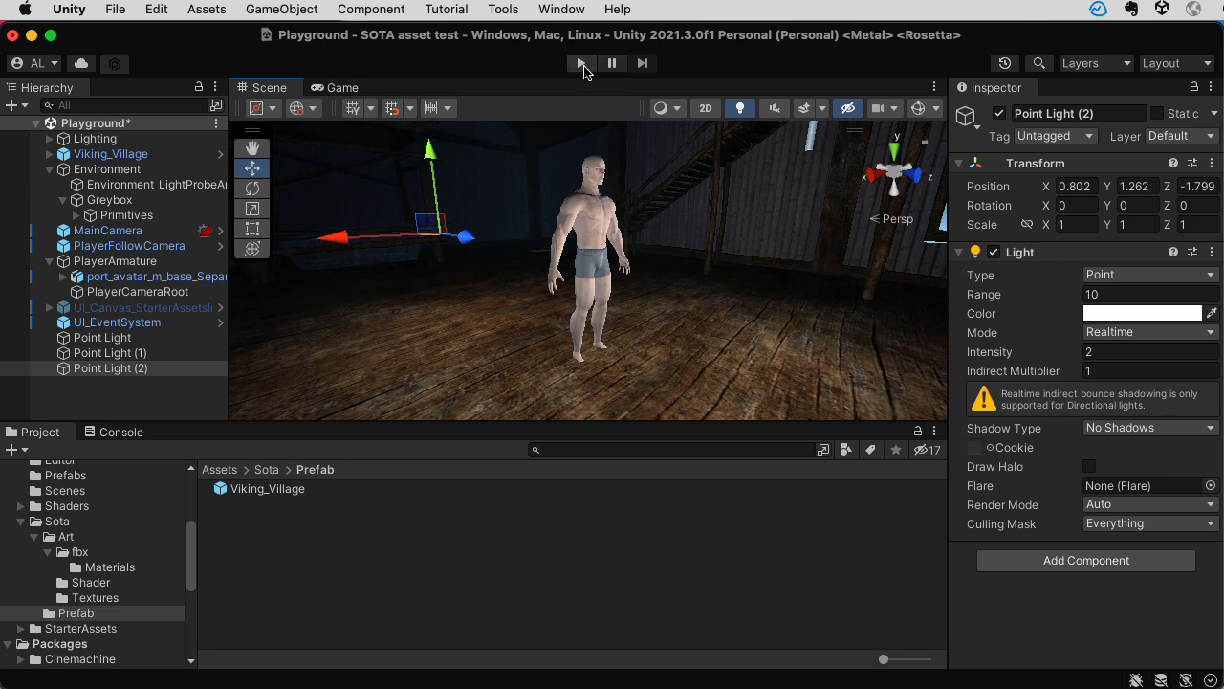
Run the scene in play mode and walk the avatar to the arched door and back into the lit room
{"action": "left_click", "coordinate": [581, 63]}
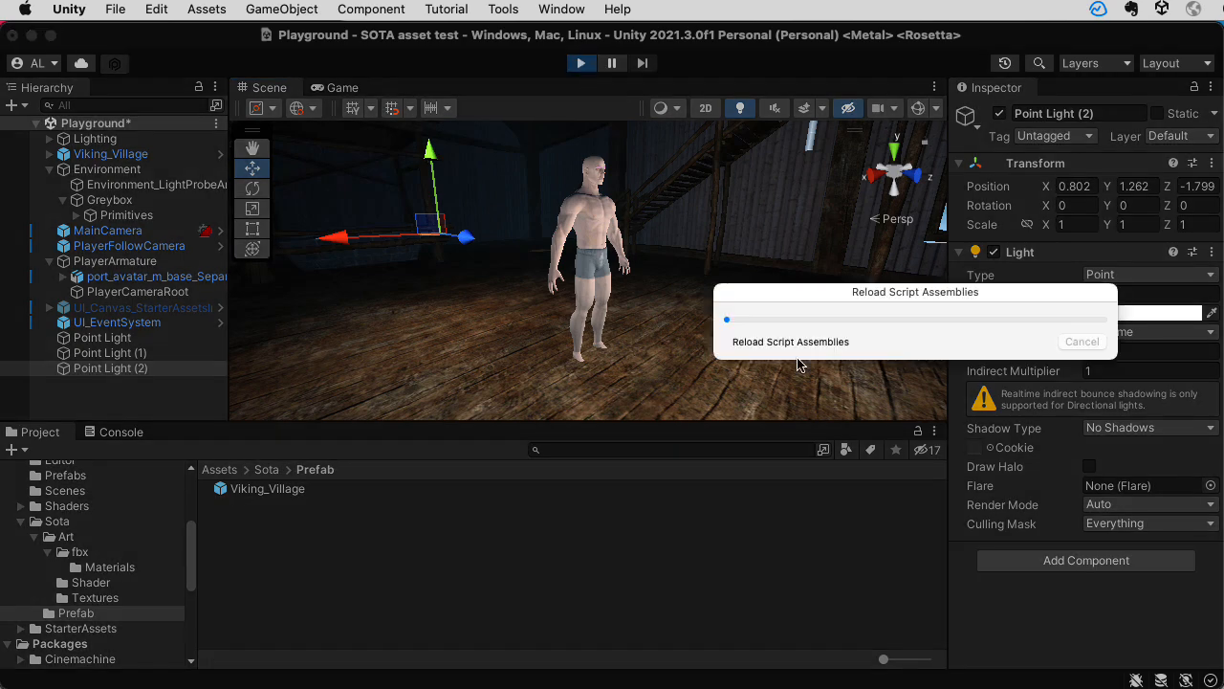
{"action": "key", "text": "a"}
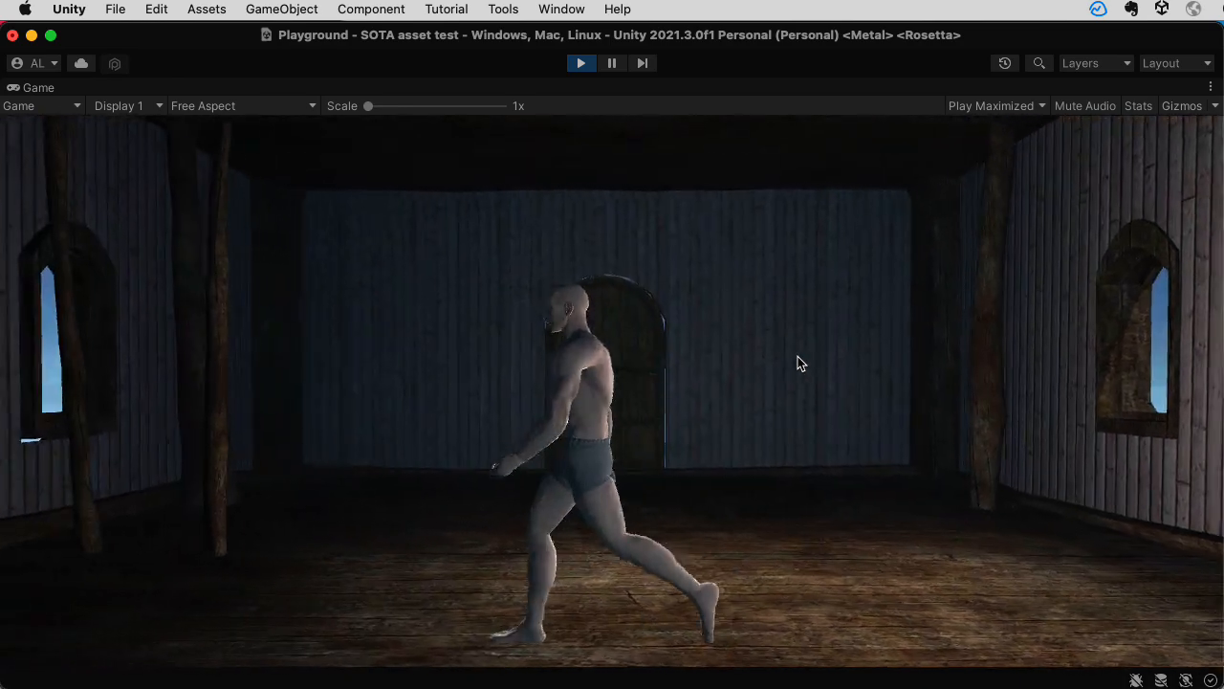
{"action": "key", "text": "w"}
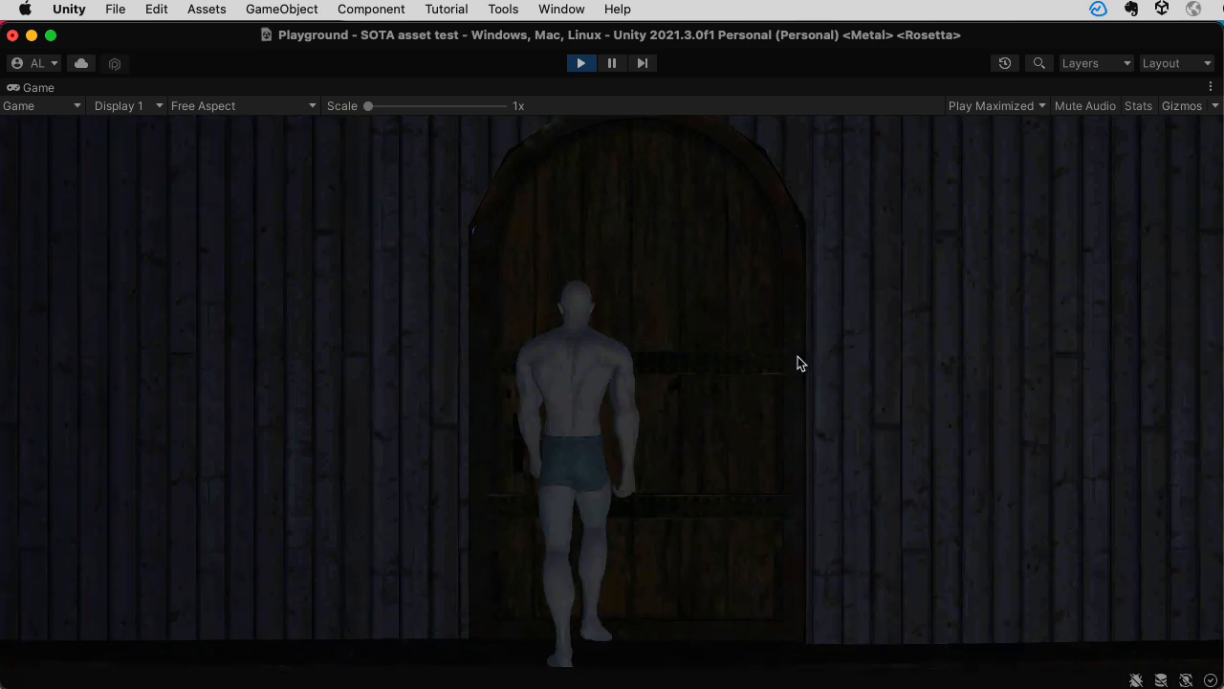
{"action": "key", "text": "s"}
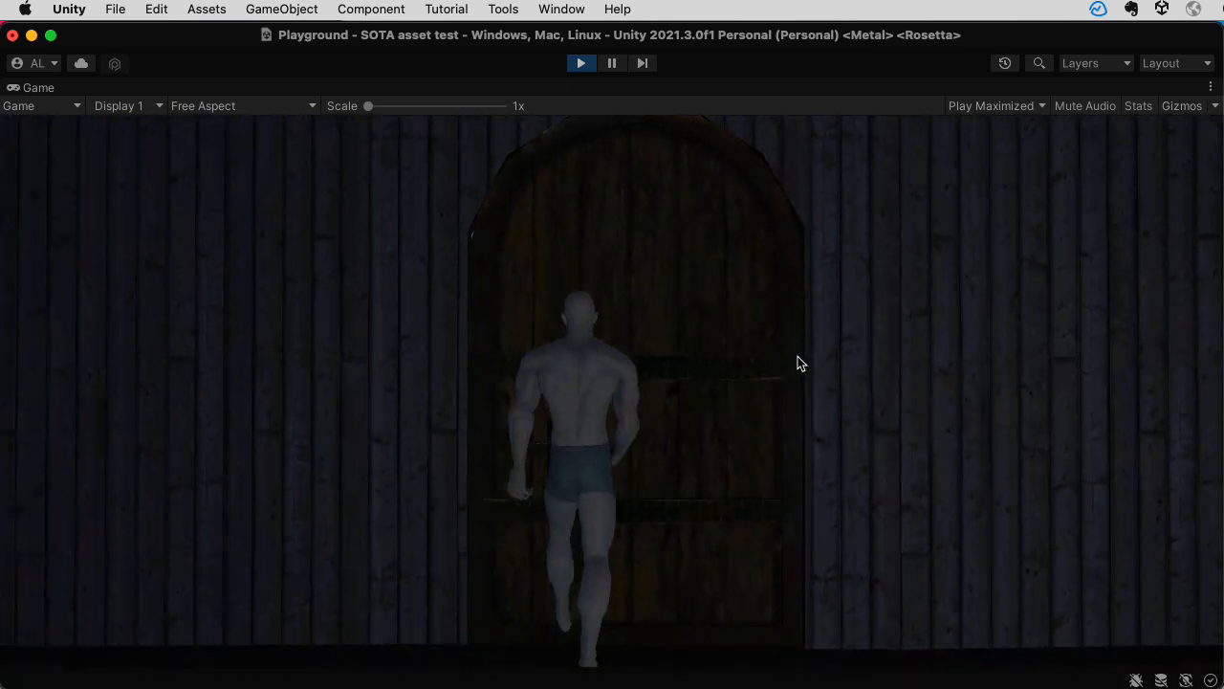
{"action": "key", "text": "d"}
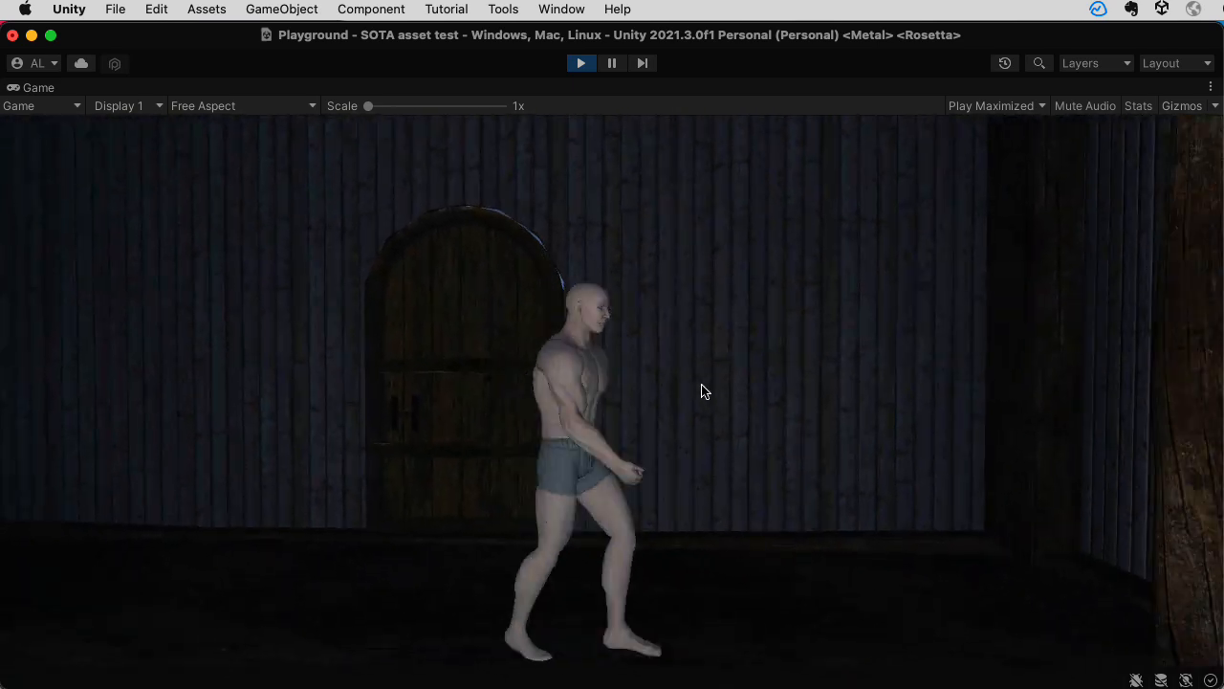
{"action": "key", "text": "s"}
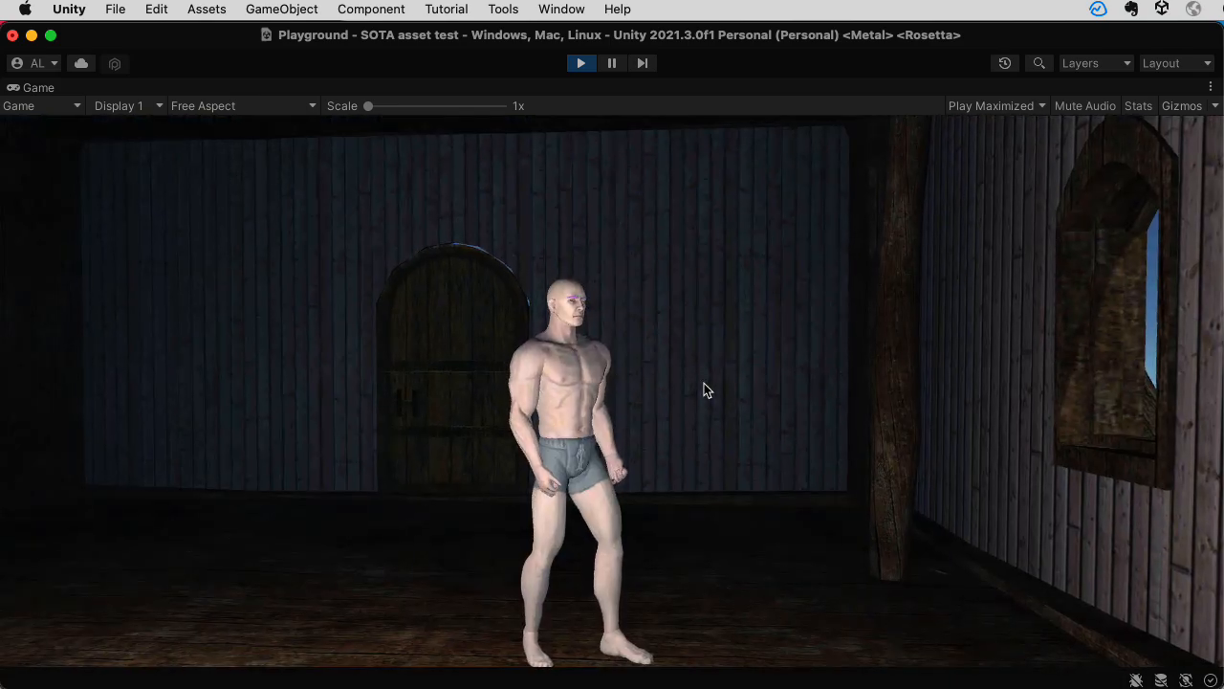
{"action": "key", "text": "s"}
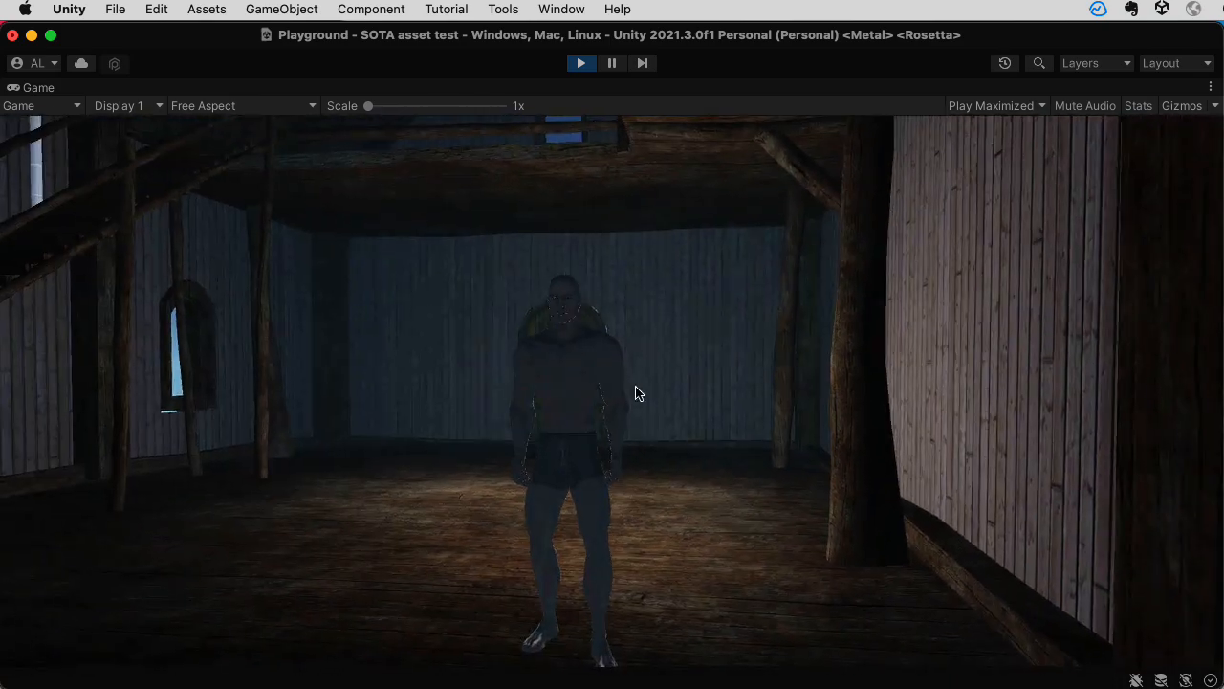
Walk the avatar across the dark part of the house to the foot of the wooden staircase
{"action": "left_click", "coordinate": [615, 386]}
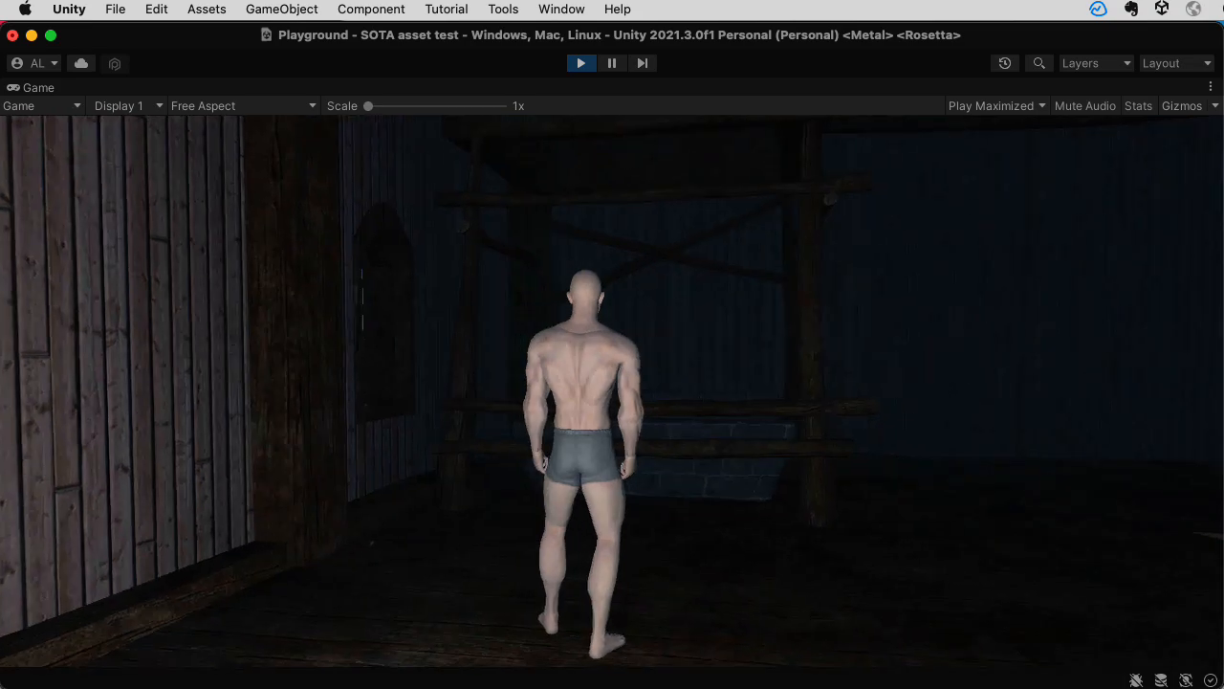
{"action": "key", "text": "a"}
{"action": "key", "text": "w"}
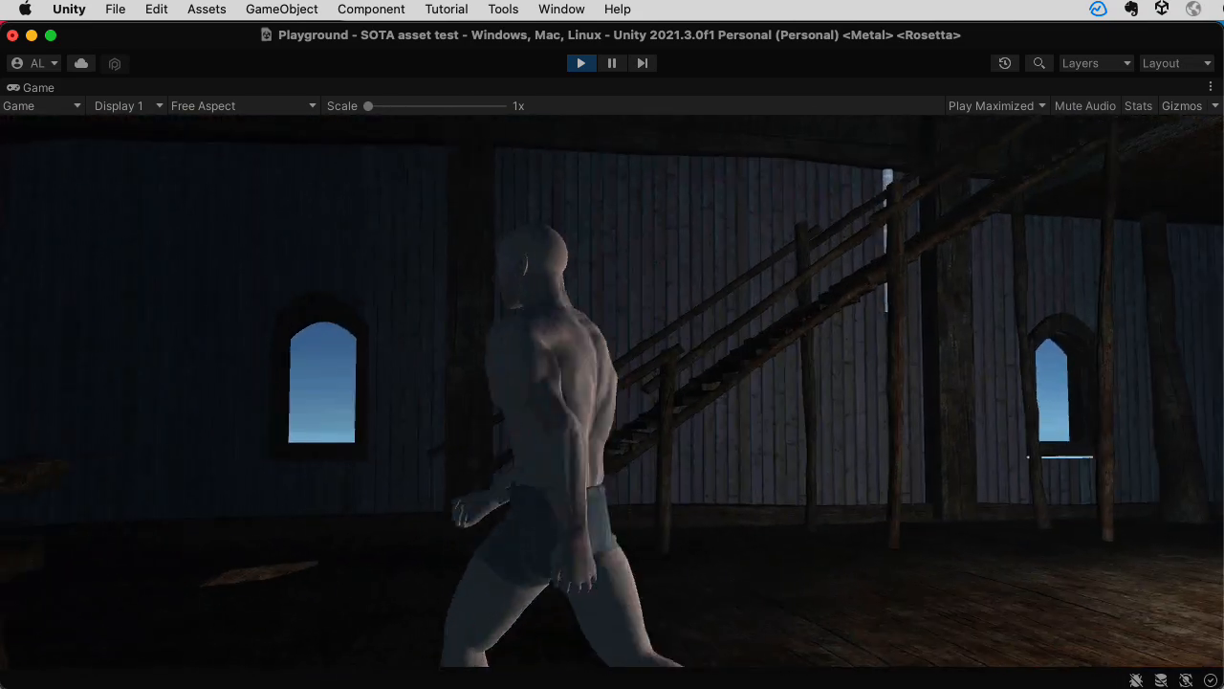
{"action": "key", "text": "w"}
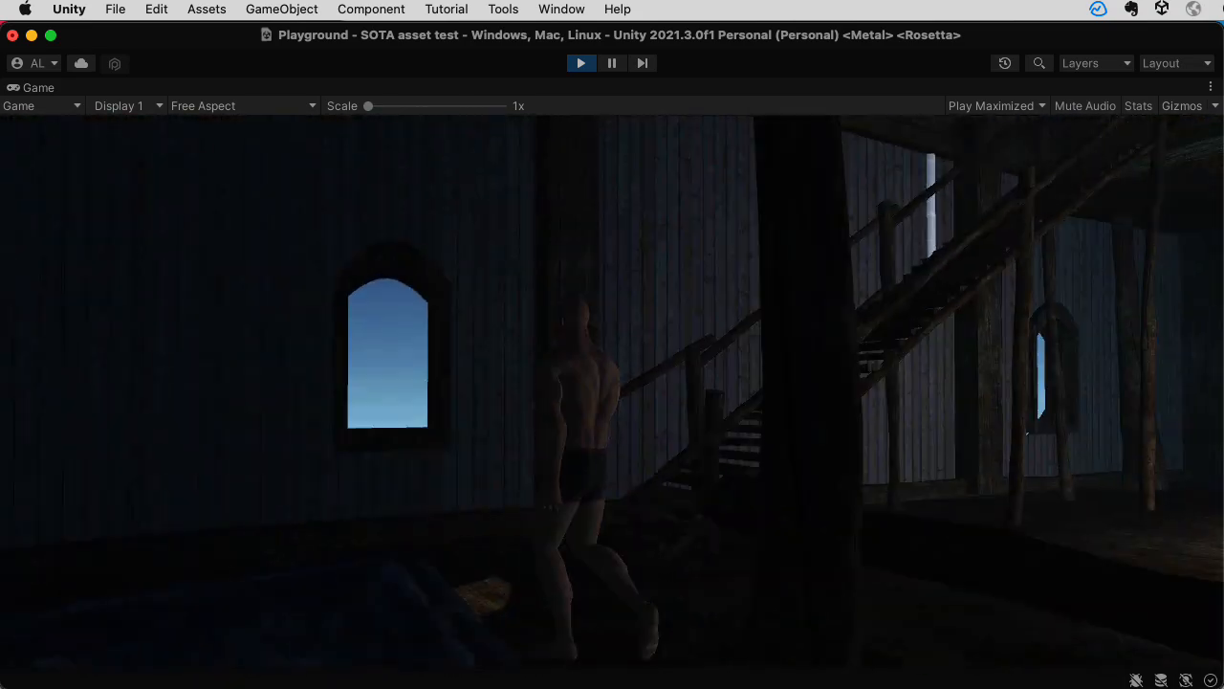
{"action": "key", "text": "w"}
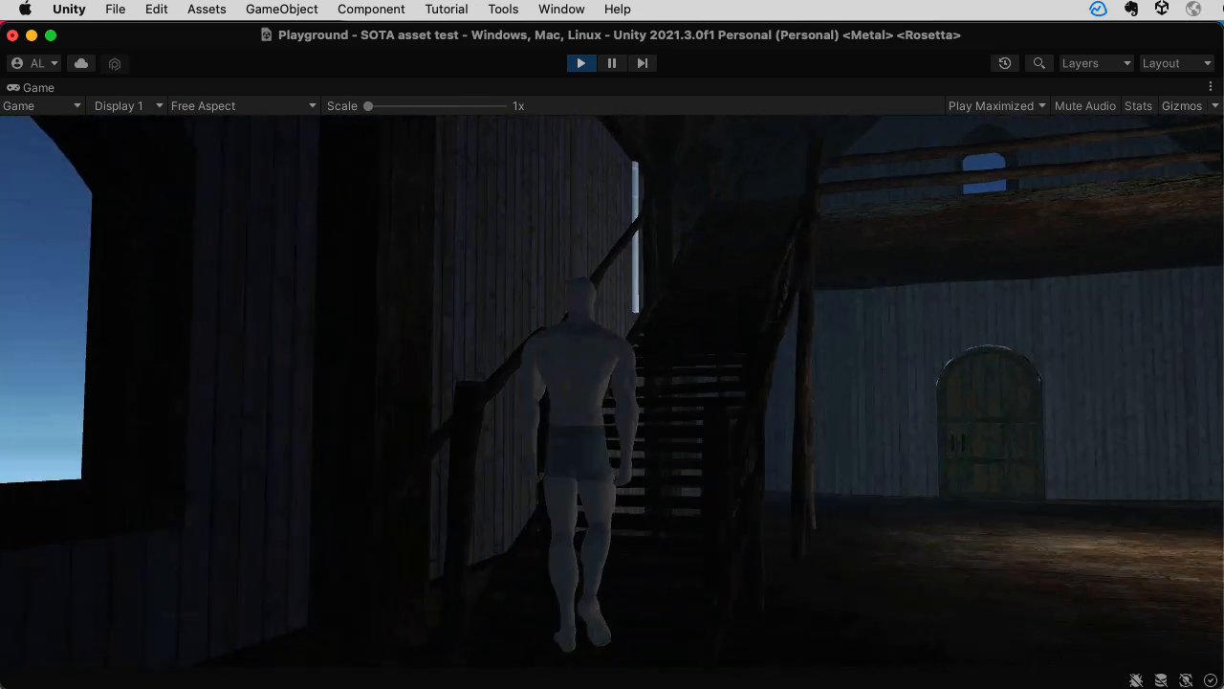
Walk the avatar up the wooden staircase, jump back down to the lit floor, and cross the room to the arched door
{"action": "key", "text": "w"}
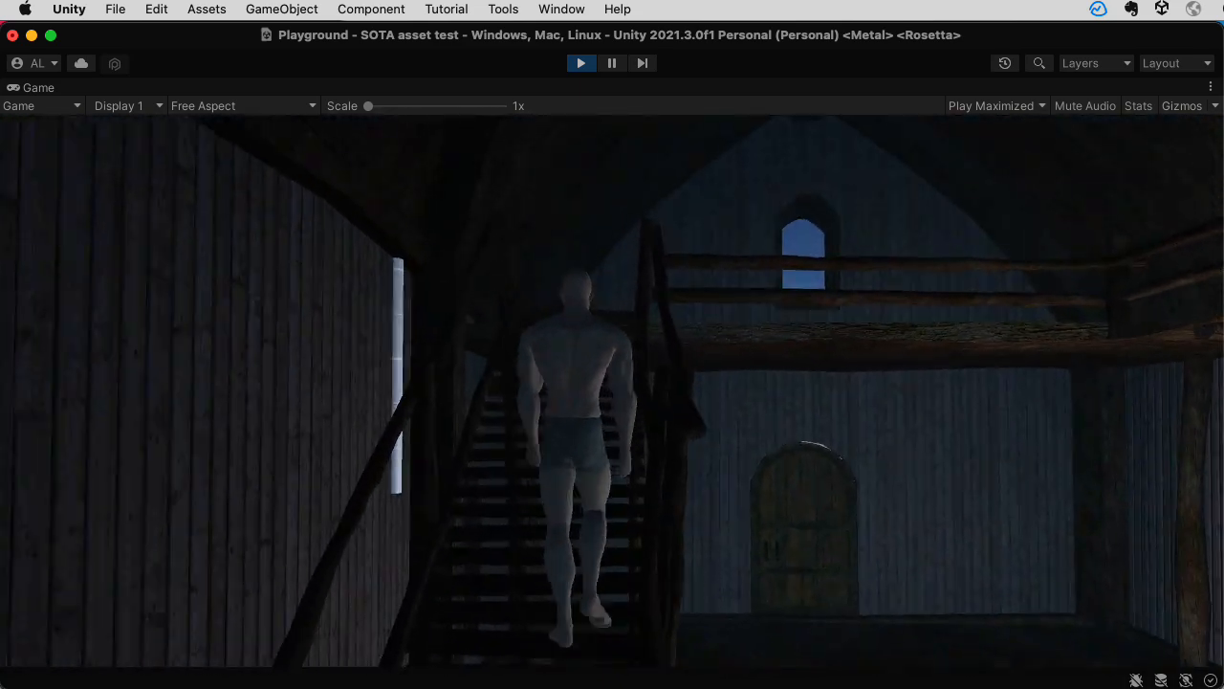
{"action": "key", "text": "w"}
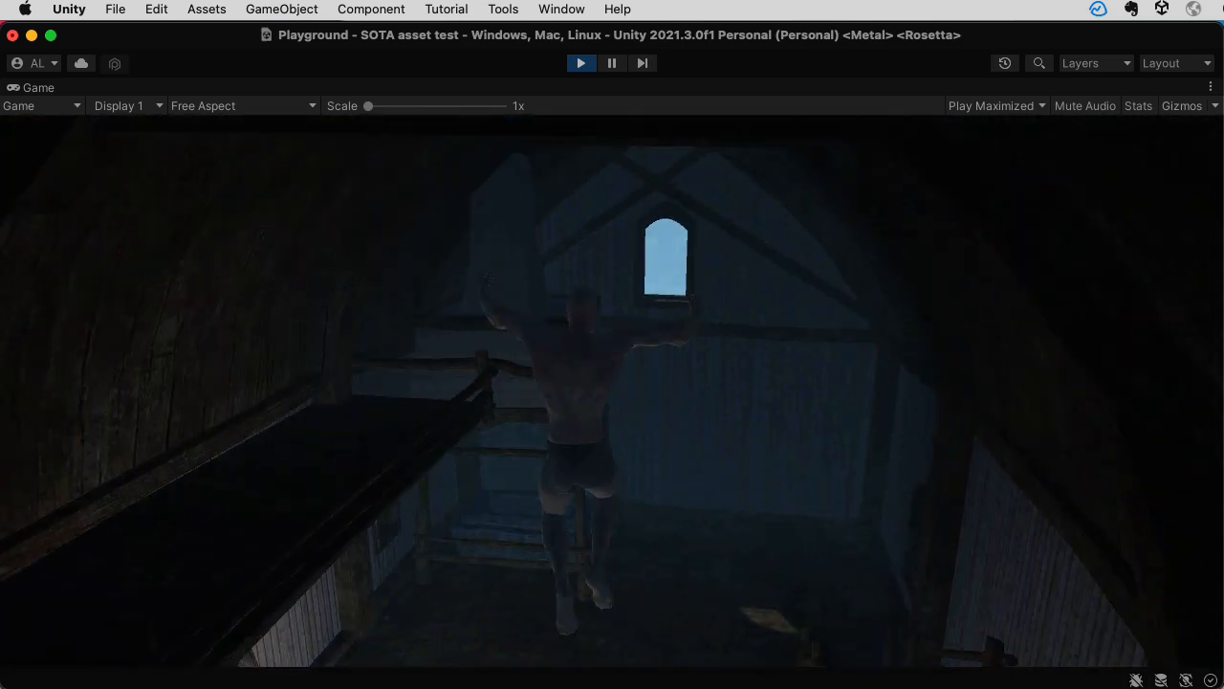
{"action": "key", "text": "w"}
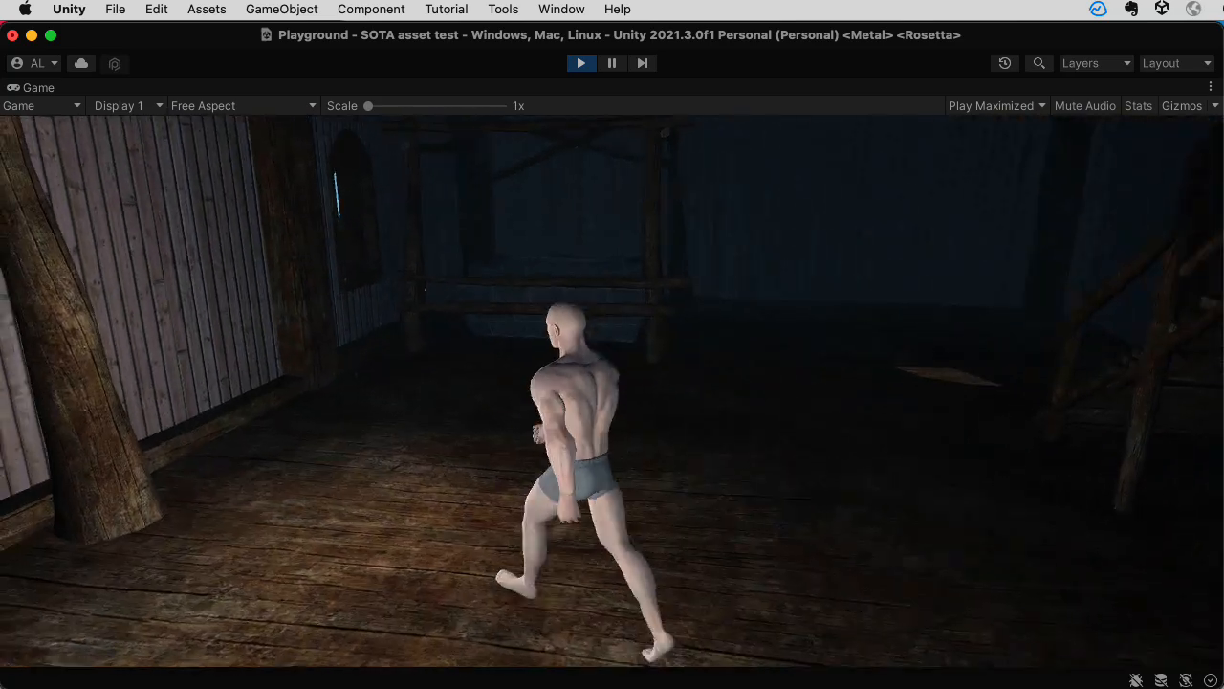
{"action": "key", "text": "w"}
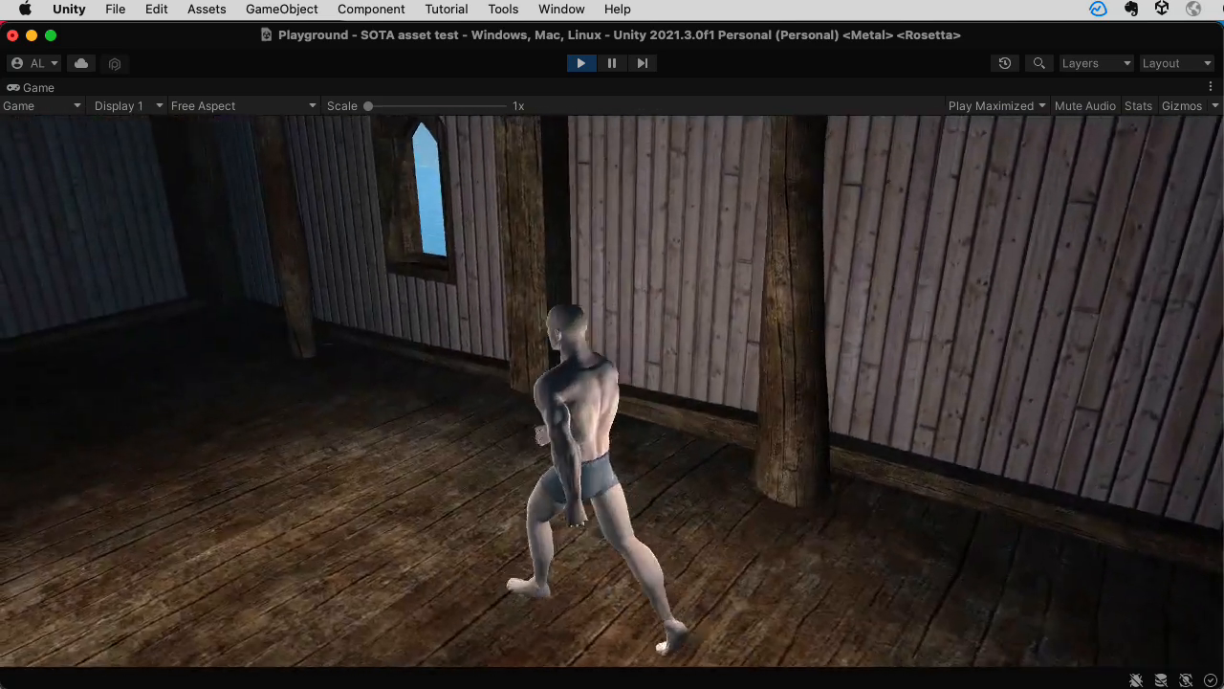
{"action": "key", "text": "w"}
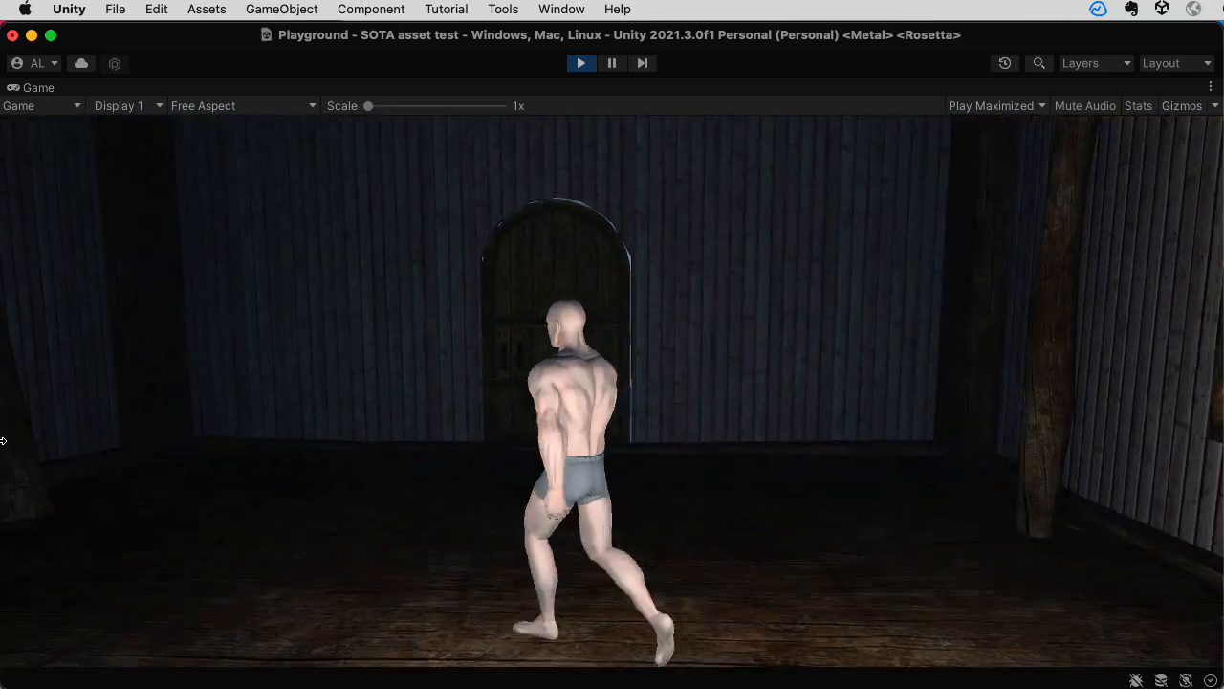
{"action": "key", "text": "w"}
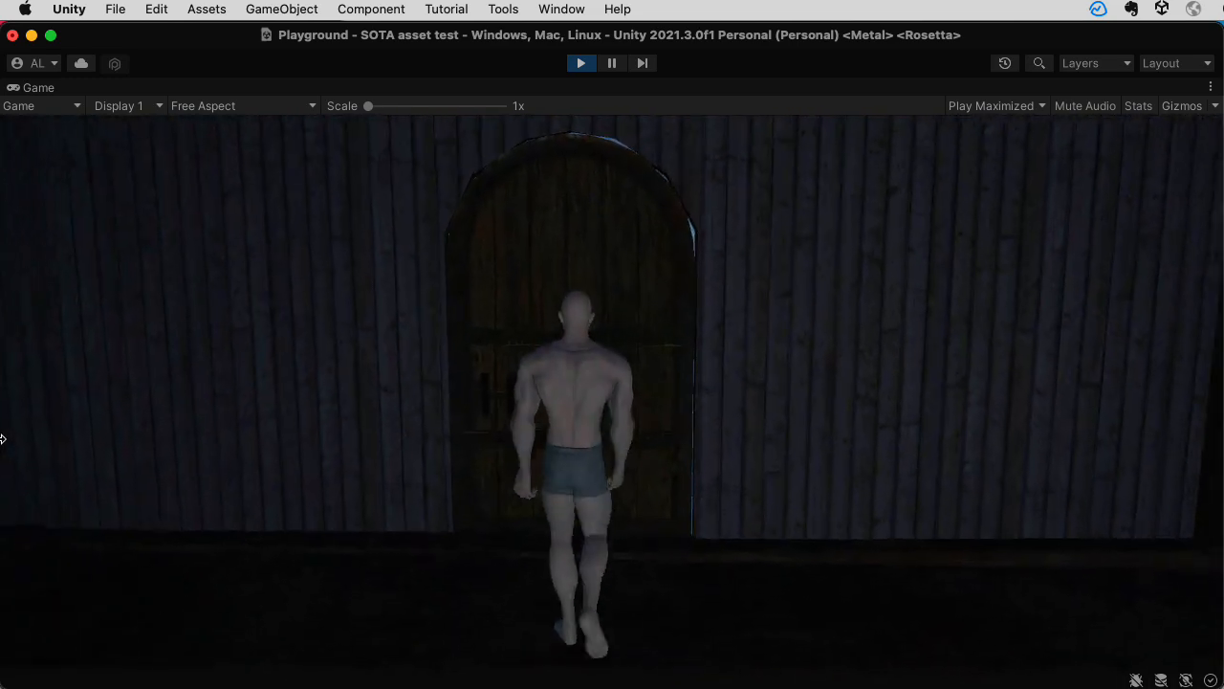
{"action": "key", "text": "w"}
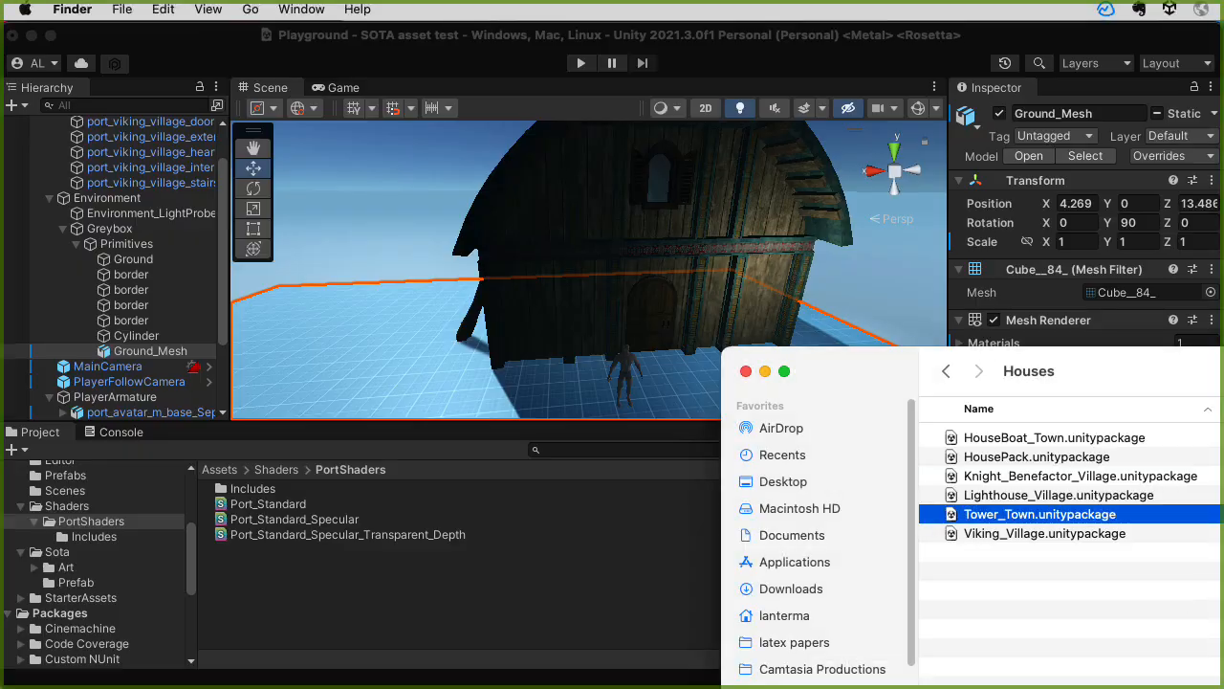
Import the full contents of Tower_Town.unitypackage from the Houses folder into the project's Assets
{"action": "left_click_drag", "start_coordinate": [953, 519], "coordinate": [243, 524]}
{"action": "left_click_drag", "start_coordinate": [317, 545], "coordinate": [970, 514]}
{"action": "left_click_drag", "start_coordinate": [189, 563], "coordinate": [194, 513]}
{"action": "left_click", "coordinate": [1086, 685]}
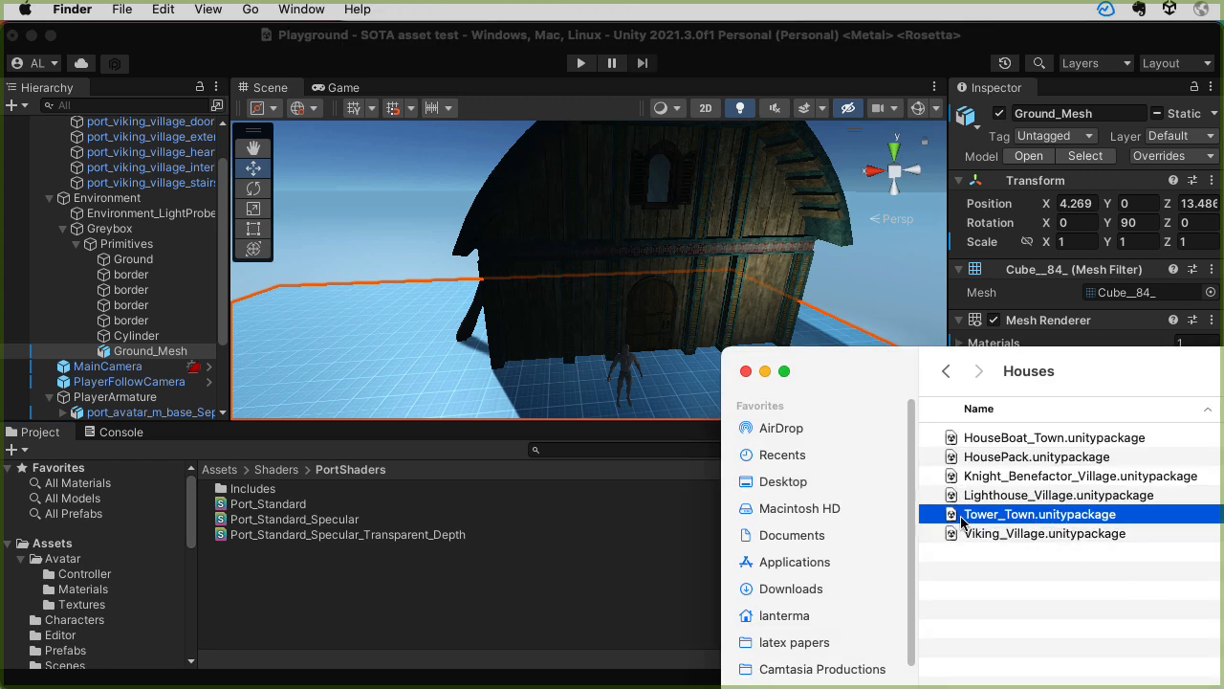
{"action": "left_click_drag", "start_coordinate": [953, 517], "coordinate": [69, 545]}
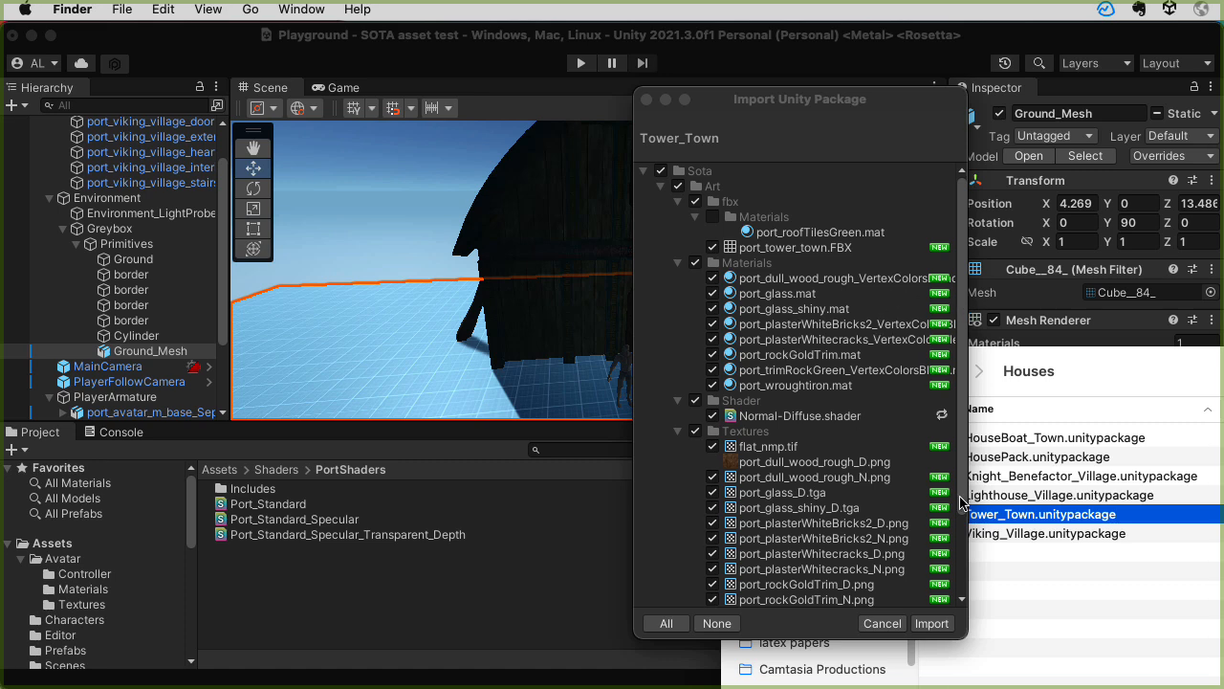
{"action": "left_click_drag", "start_coordinate": [961, 411], "coordinate": [956, 510]}
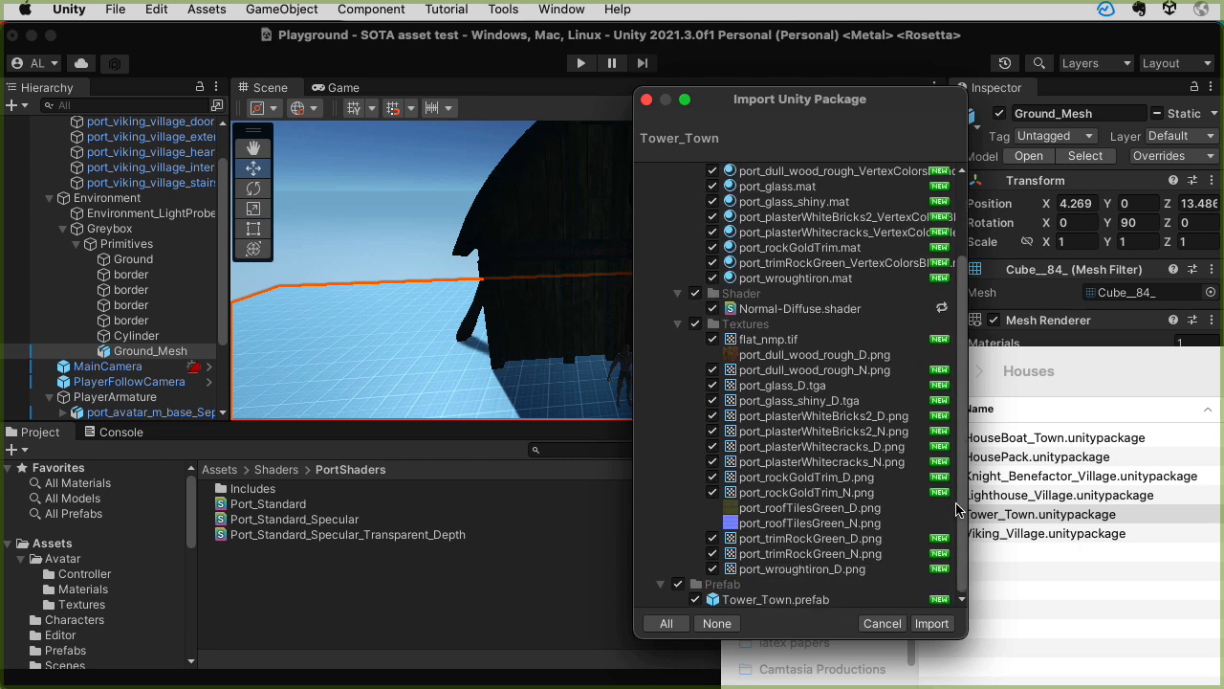
{"action": "left_click", "coordinate": [932, 624]}
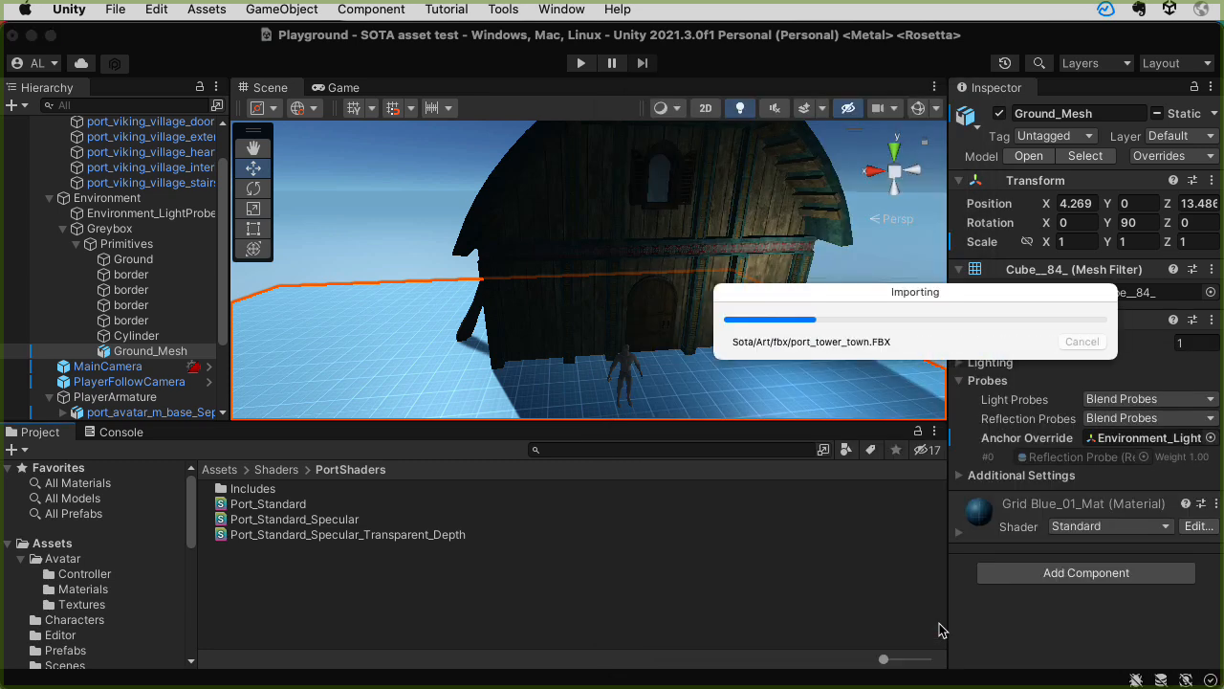
Place the Tower_Town prefab from Sota/Prefab in the scene beside the Viking house, at about X 17.6, Y 0.2, Z 3.1
{"action": "scroll", "coordinate": [182, 554], "scroll_direction": "down", "scroll_amount": 3}
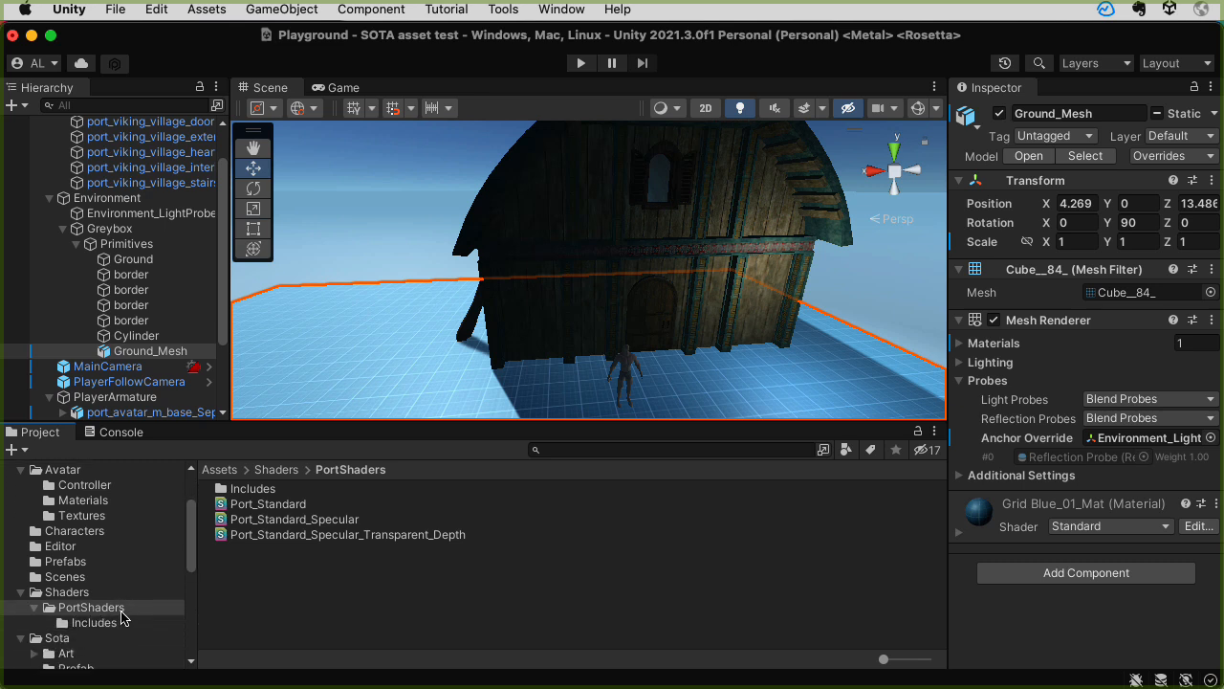
{"action": "left_click", "coordinate": [20, 593]}
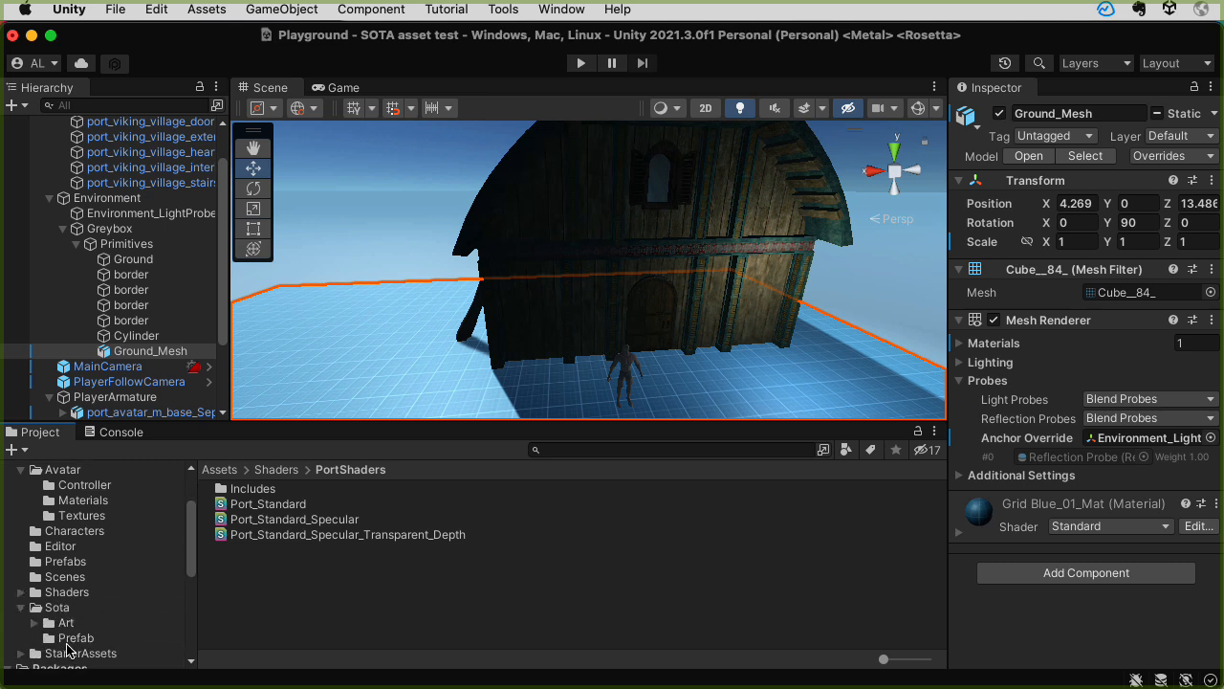
{"action": "left_click", "coordinate": [65, 622]}
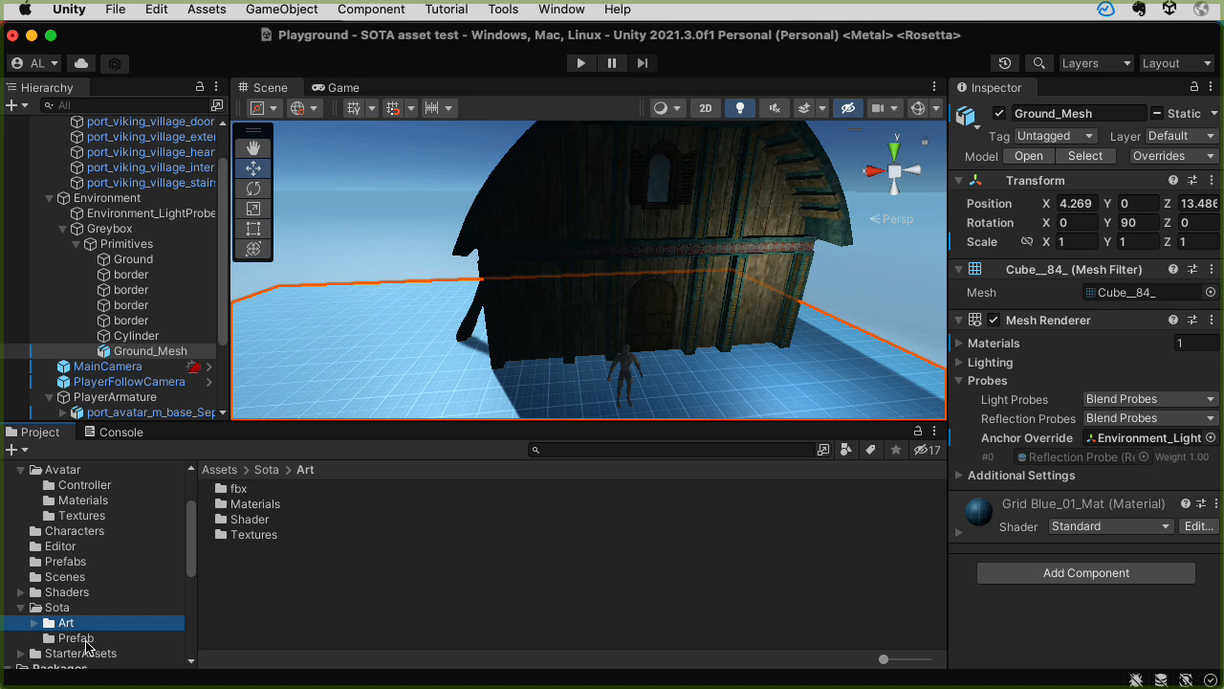
{"action": "left_click", "coordinate": [77, 638]}
{"action": "left_click_drag", "start_coordinate": [228, 495], "coordinate": [245, 323]}
Inspect the placed tower's exterior, its entrance stairs and its spacing from the Viking house
{"action": "left_click_drag", "start_coordinate": [358, 352], "coordinate": [406, 327], "text": "alt"}
{"action": "right_click_drag", "start_coordinate": [407, 327], "coordinate": [450, 151], "text": "alt"}
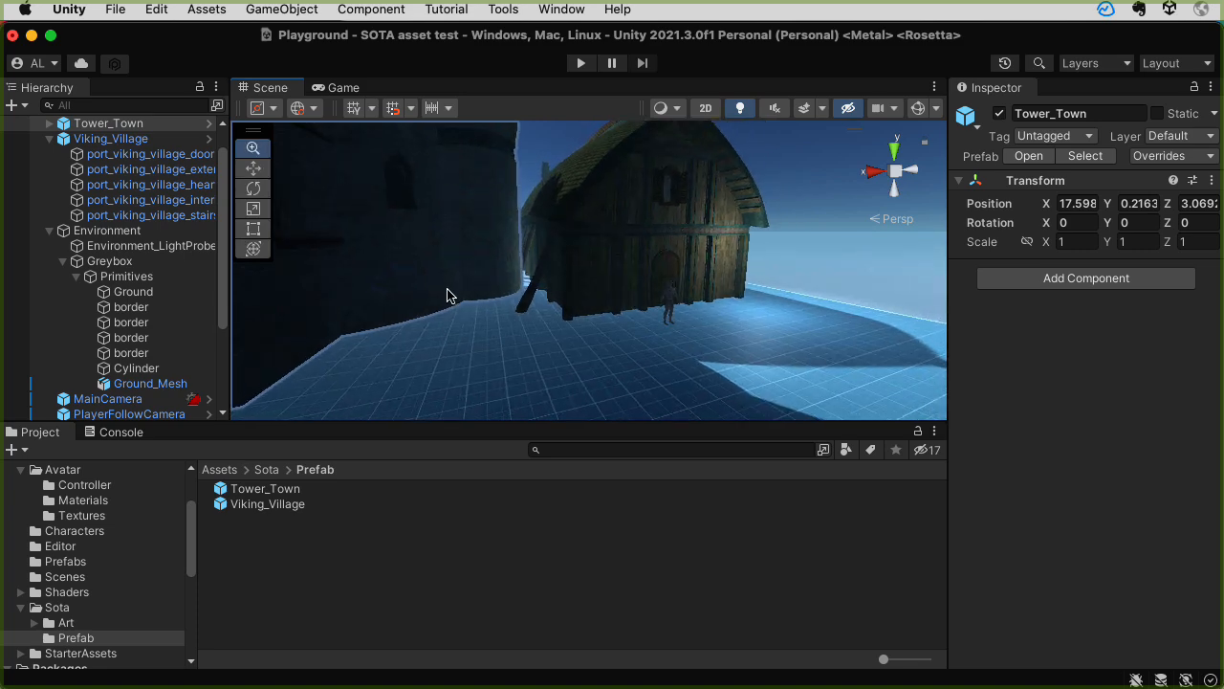
{"action": "left_click", "coordinate": [454, 310]}
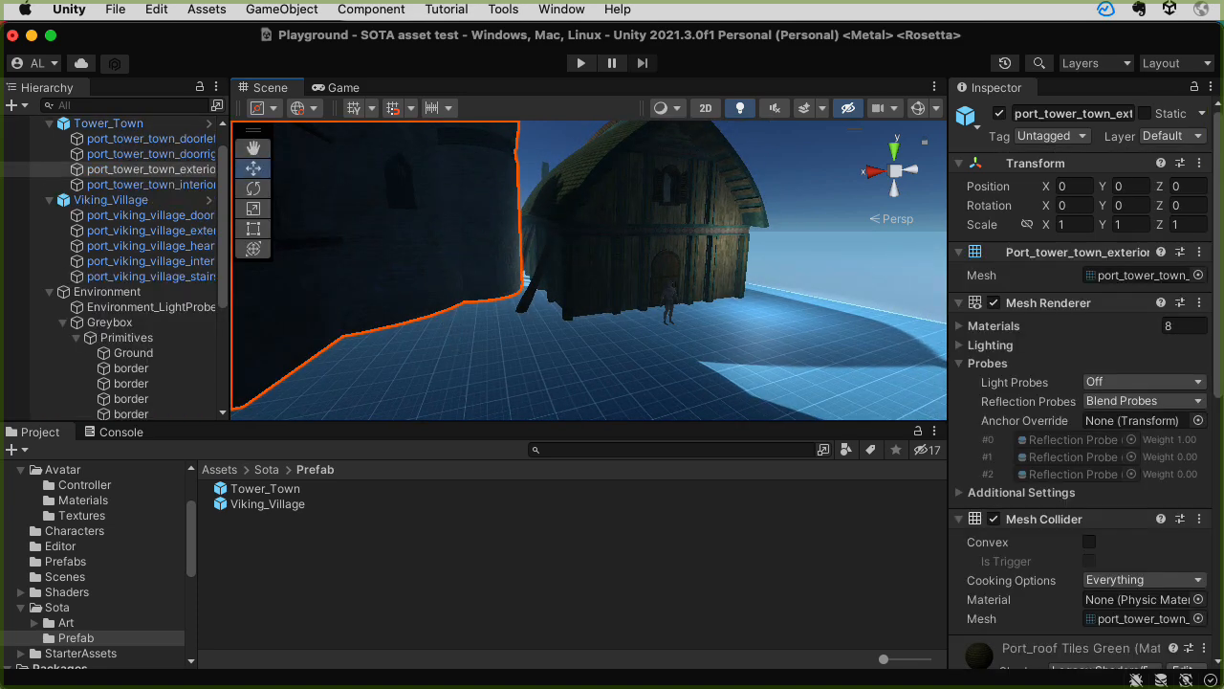
{"action": "double_click", "coordinate": [418, 348]}
{"action": "right_click_drag", "start_coordinate": [418, 347], "coordinate": [452, 128], "text": "alt"}
{"action": "right_click_drag", "start_coordinate": [411, 273], "coordinate": [438, 277], "text": "alt"}
{"action": "left_click_drag", "start_coordinate": [438, 278], "coordinate": [502, 320], "text": "alt"}
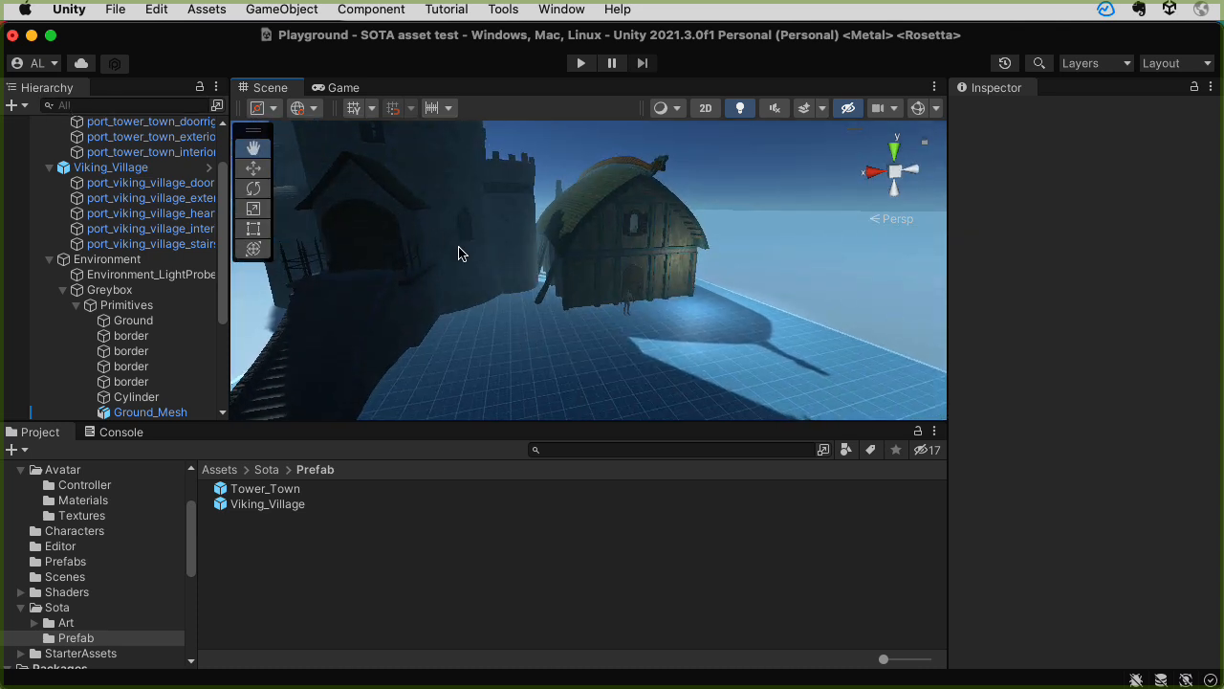
{"action": "left_click", "coordinate": [13, 105]}
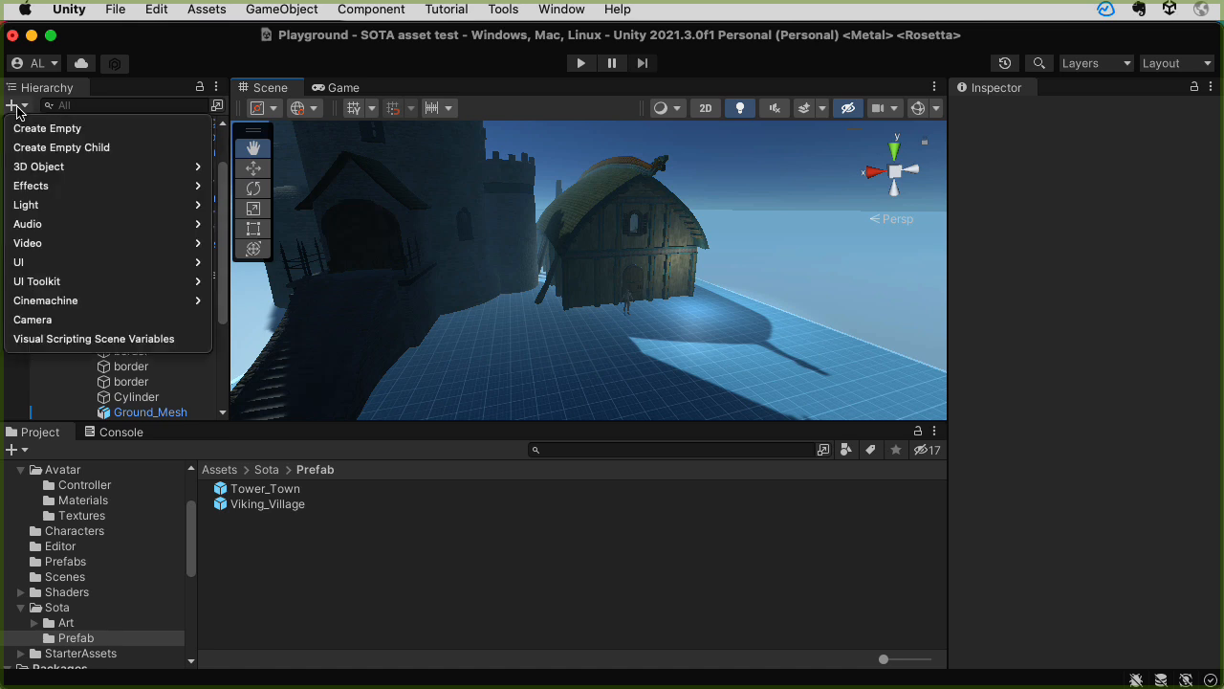
{"action": "left_click", "coordinate": [418, 242]}
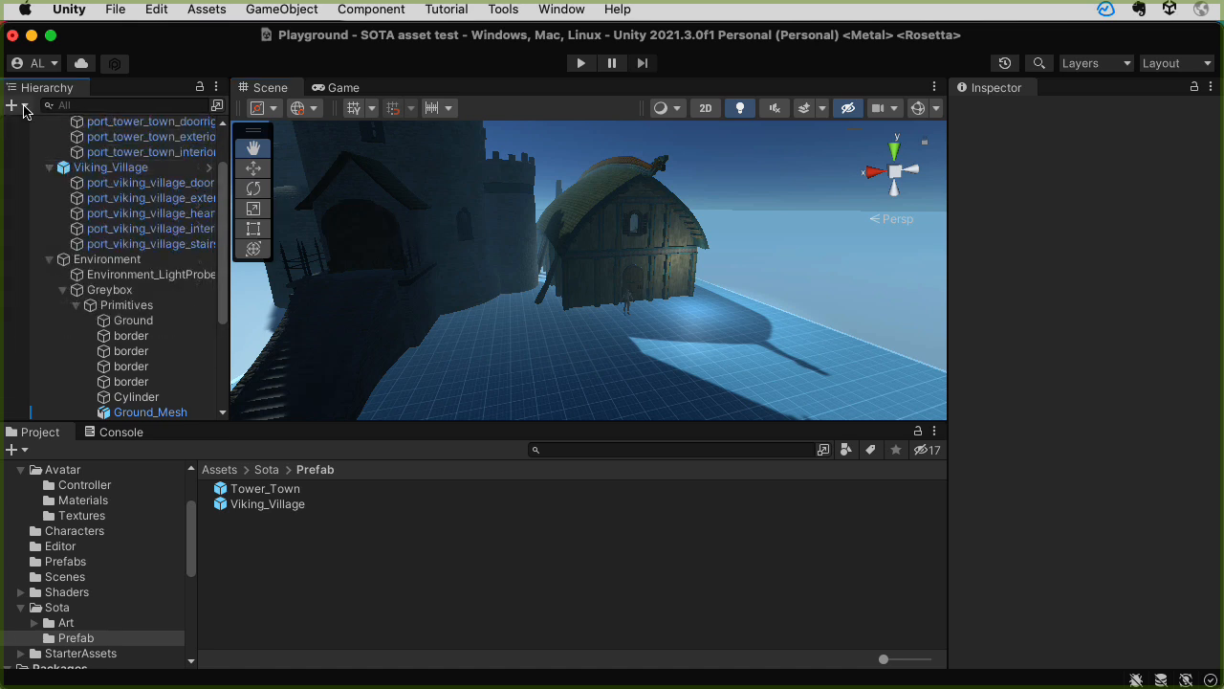
{"action": "left_click", "coordinate": [23, 106]}
{"action": "left_click", "coordinate": [389, 225]}
Set the Tower_Town object's Position X to 20 to move it away from the Viking house
{"action": "left_click", "coordinate": [389, 225]}
{"action": "left_click_drag", "start_coordinate": [388, 227], "coordinate": [403, 312], "text": "alt"}
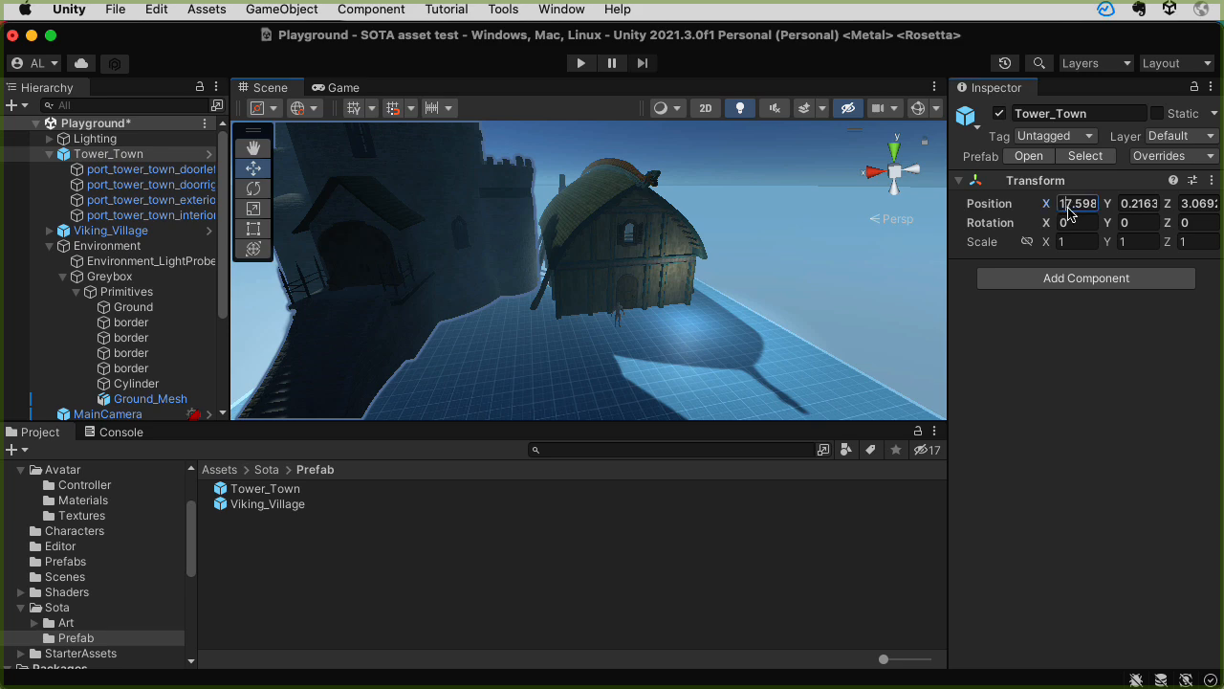
{"action": "type", "text": "15"}
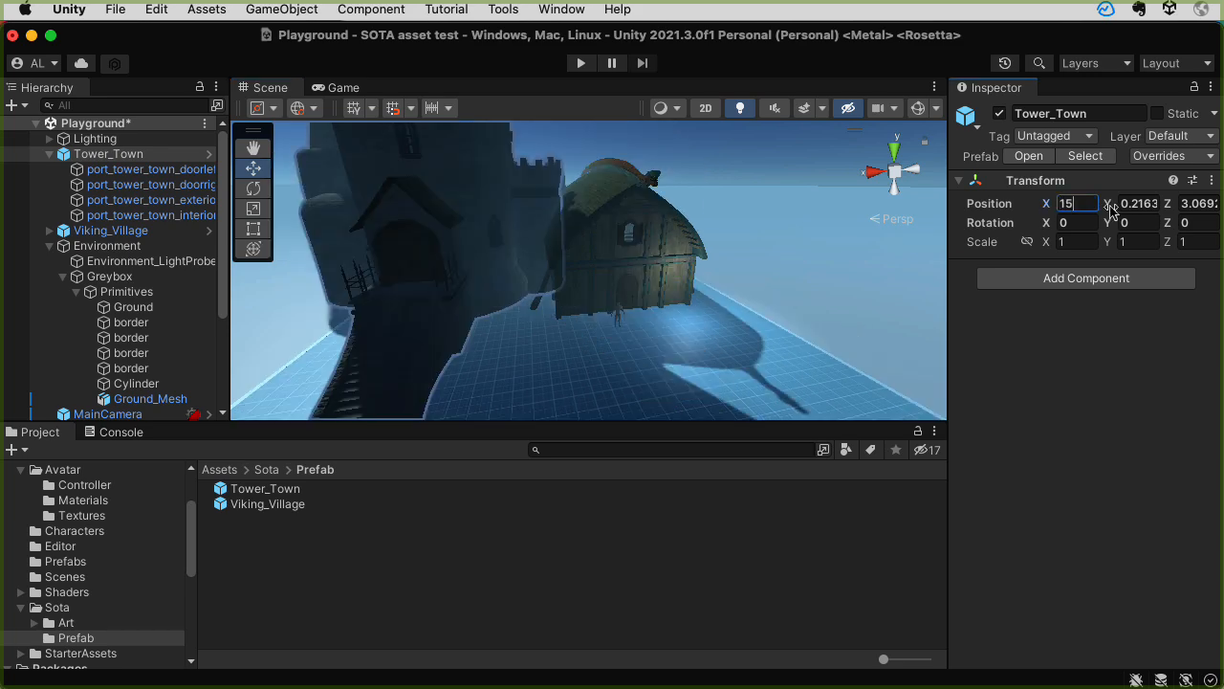
{"action": "key", "text": "BackSpace"}
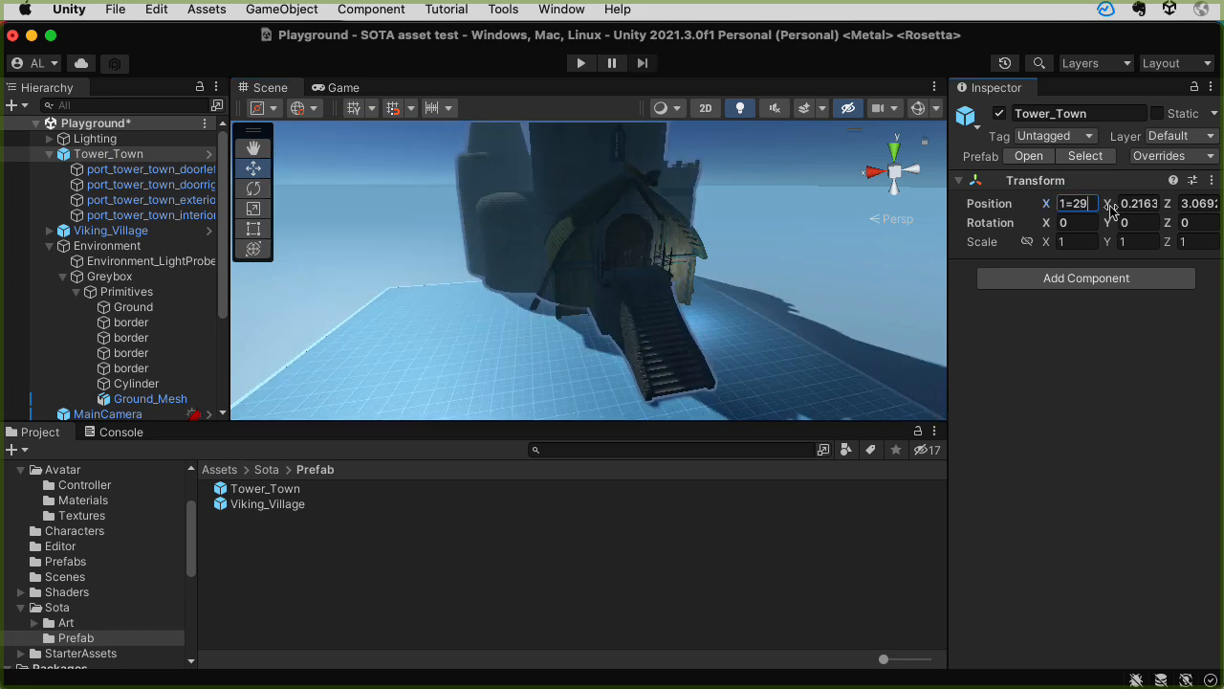
{"action": "key", "text": "BackSpace"}
{"action": "type", "text": "20"}
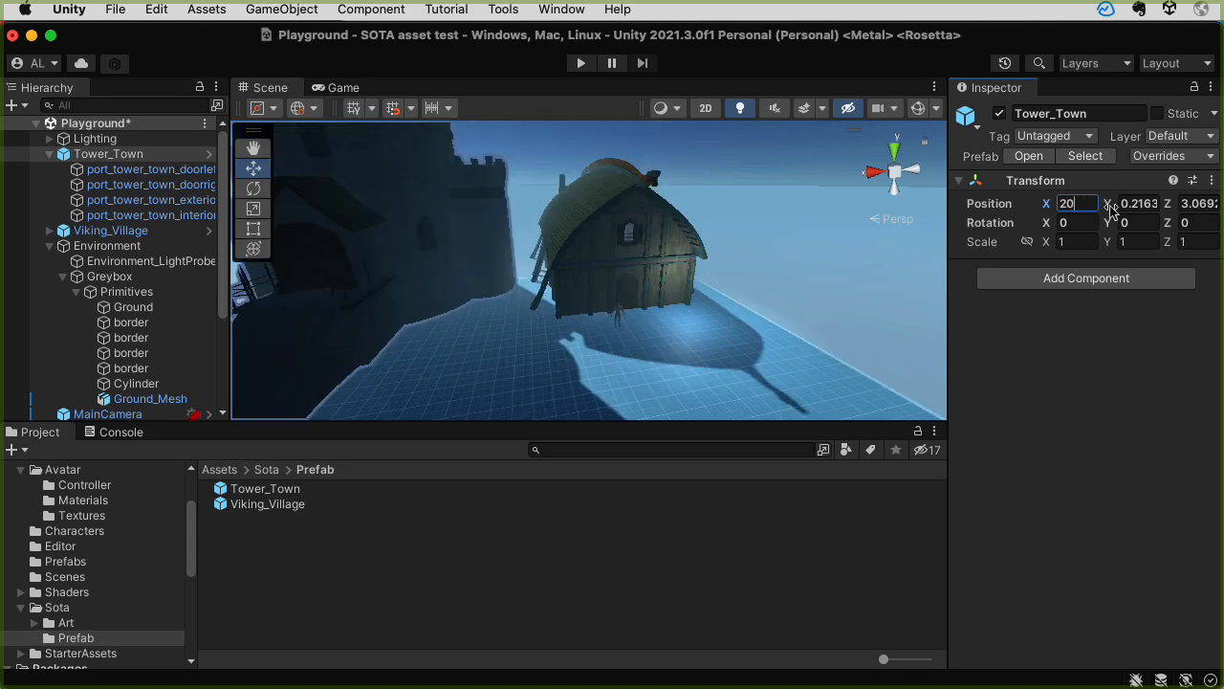
{"action": "left_click_drag", "start_coordinate": [620, 373], "coordinate": [668, 373], "text": "alt"}
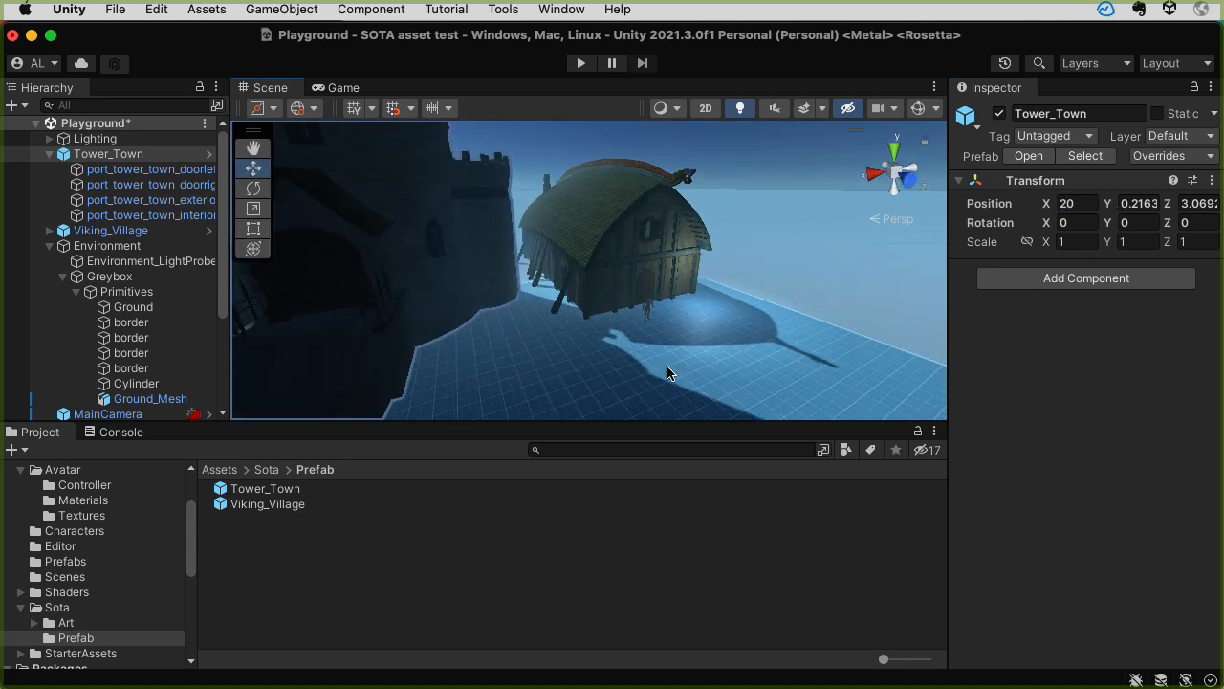
Run the scene in play mode and take the avatar across the ground and onto the tower's entrance stairs
{"action": "left_click", "coordinate": [583, 63]}
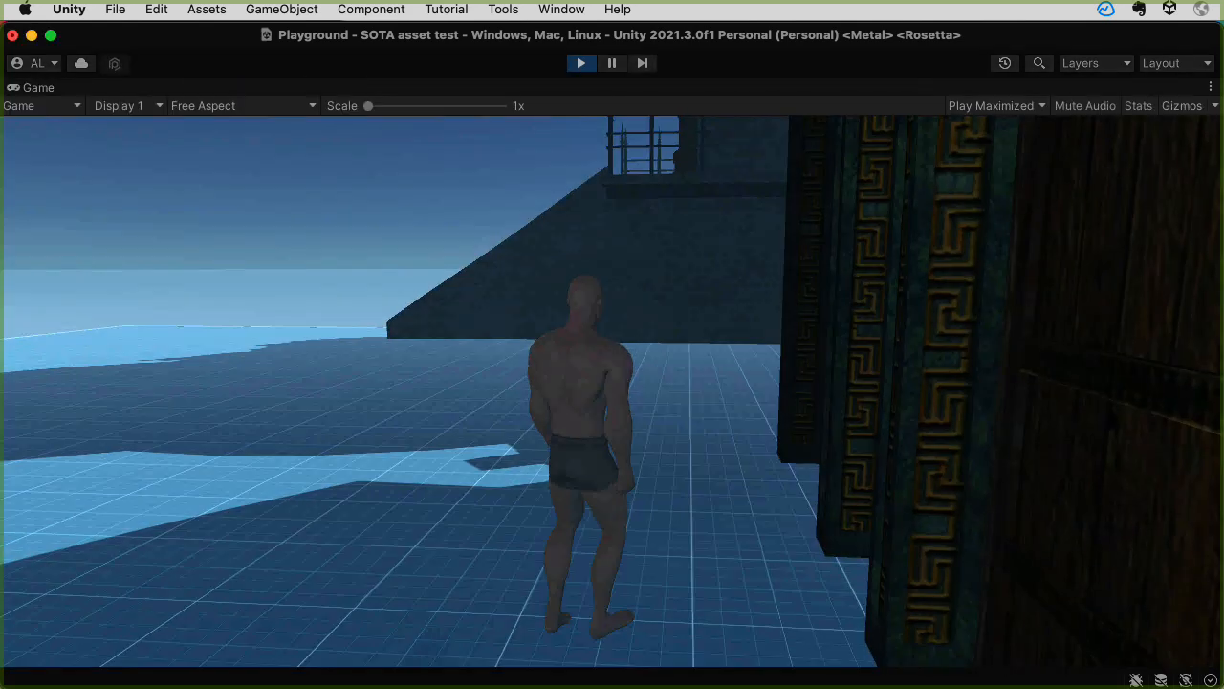
{"action": "key", "text": "w"}
{"action": "key", "text": "w"}
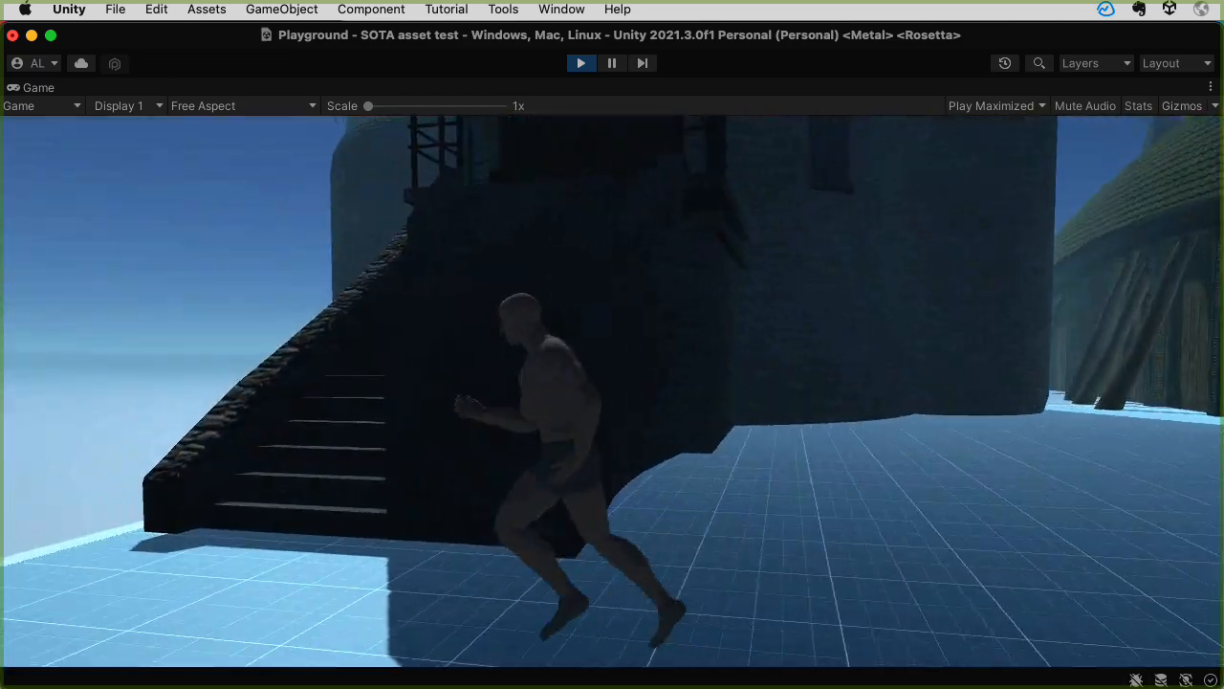
{"action": "key", "text": "w"}
{"action": "key", "text": "w"}
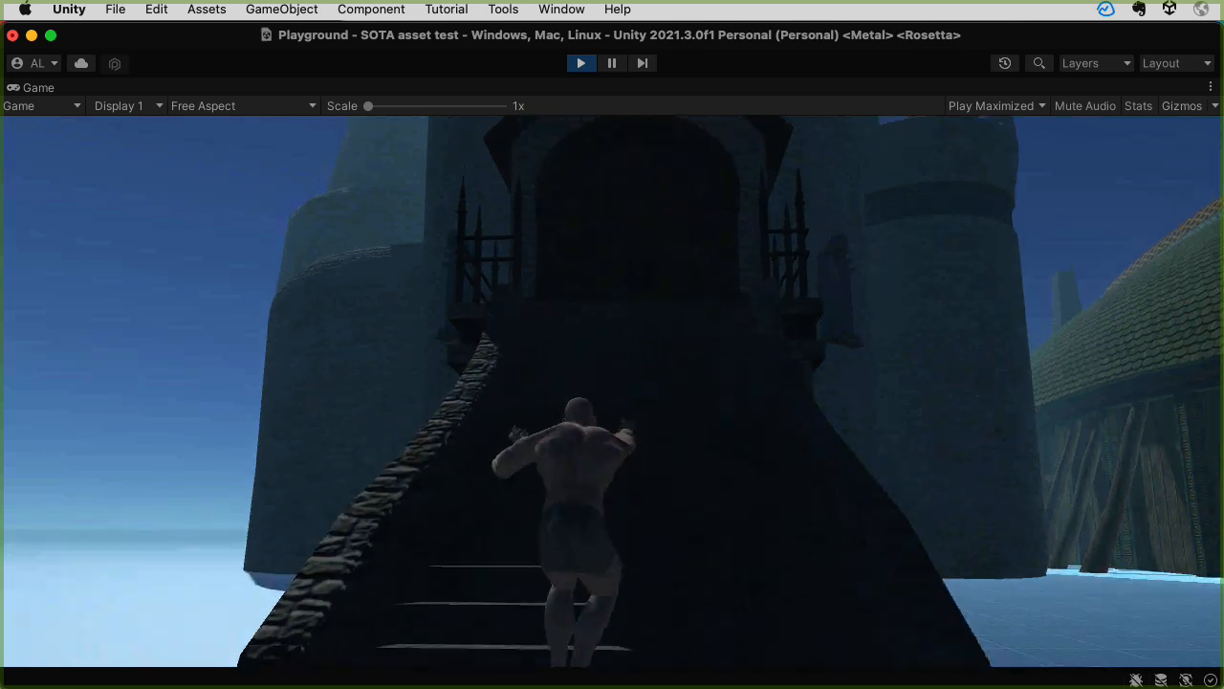
Walk the avatar up and down the tower's entrance stairs, climb to the arched doorway, and turn it around there
{"action": "key", "text": "s"}
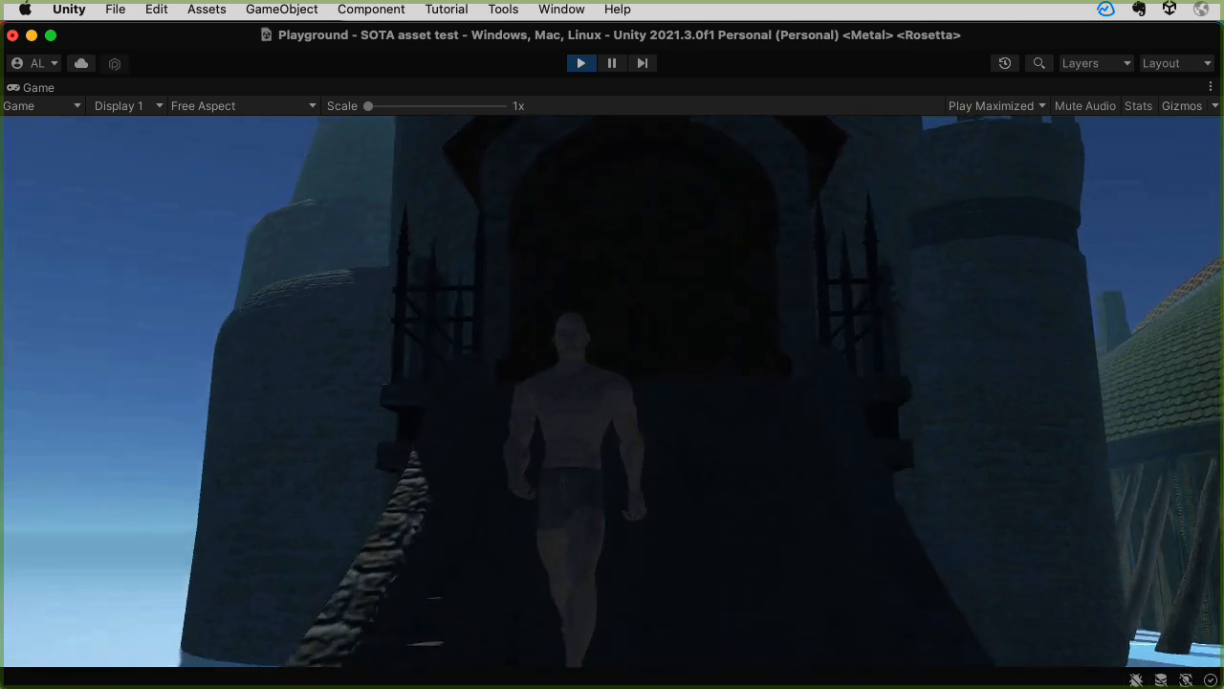
{"action": "key", "text": "w"}
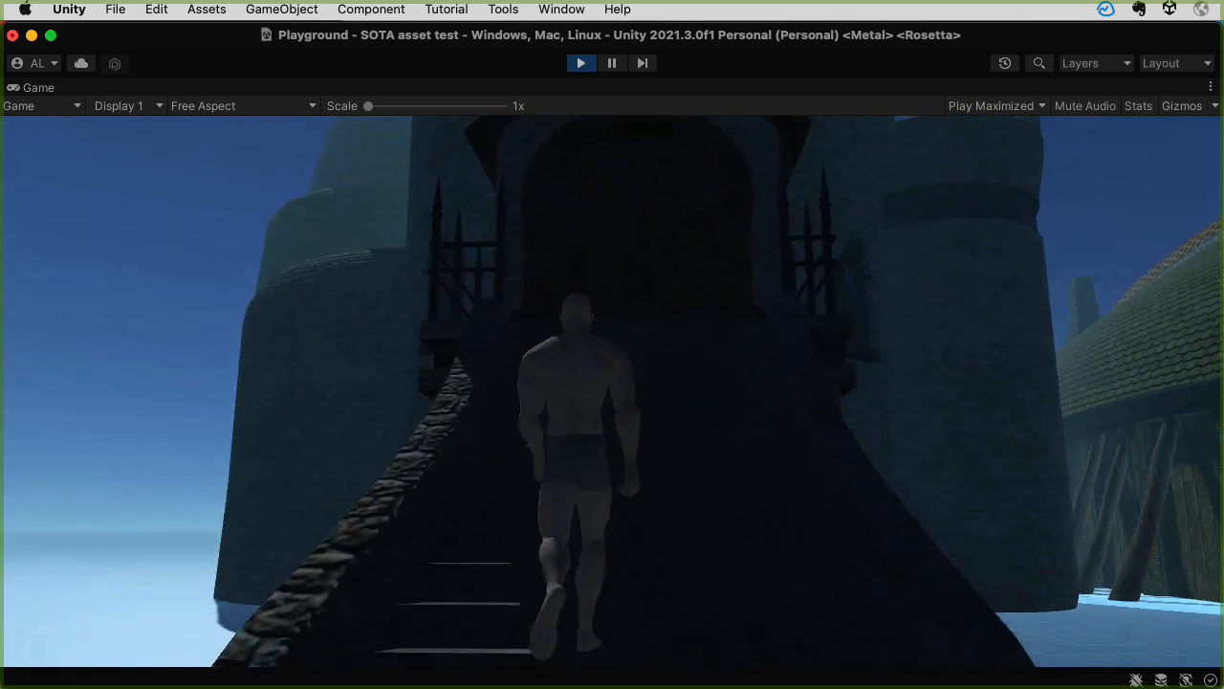
{"action": "key", "text": "a"}
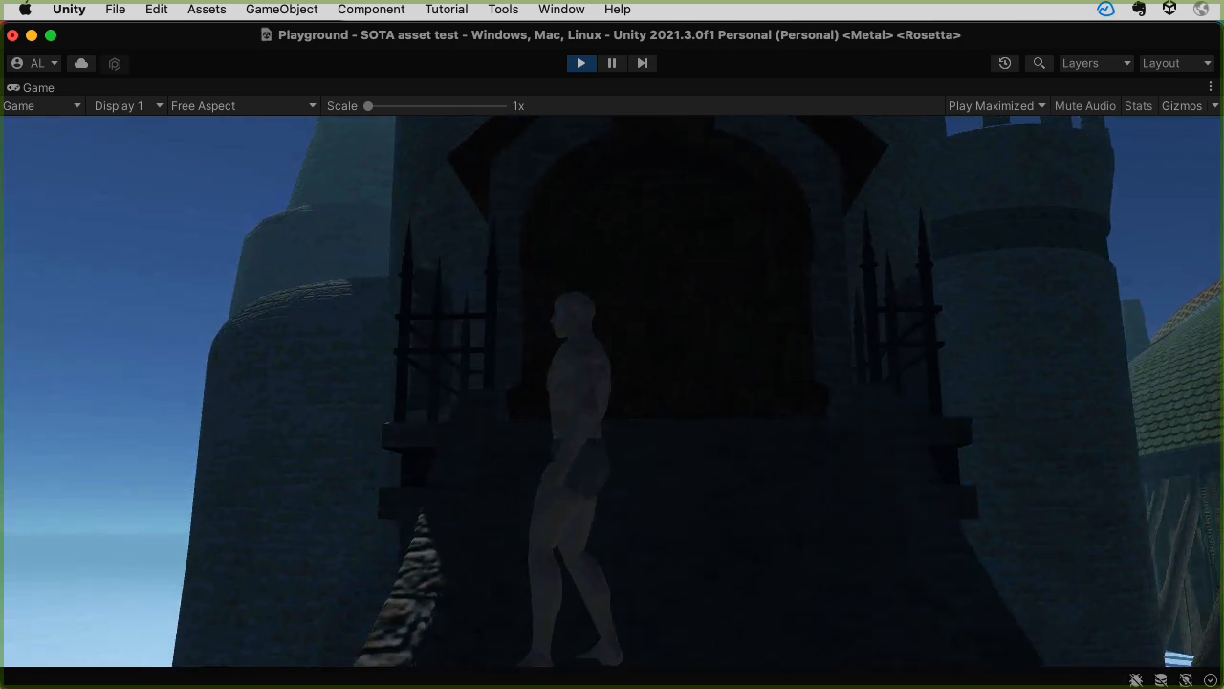
{"action": "key", "text": "w"}
{"action": "key", "text": "s"}
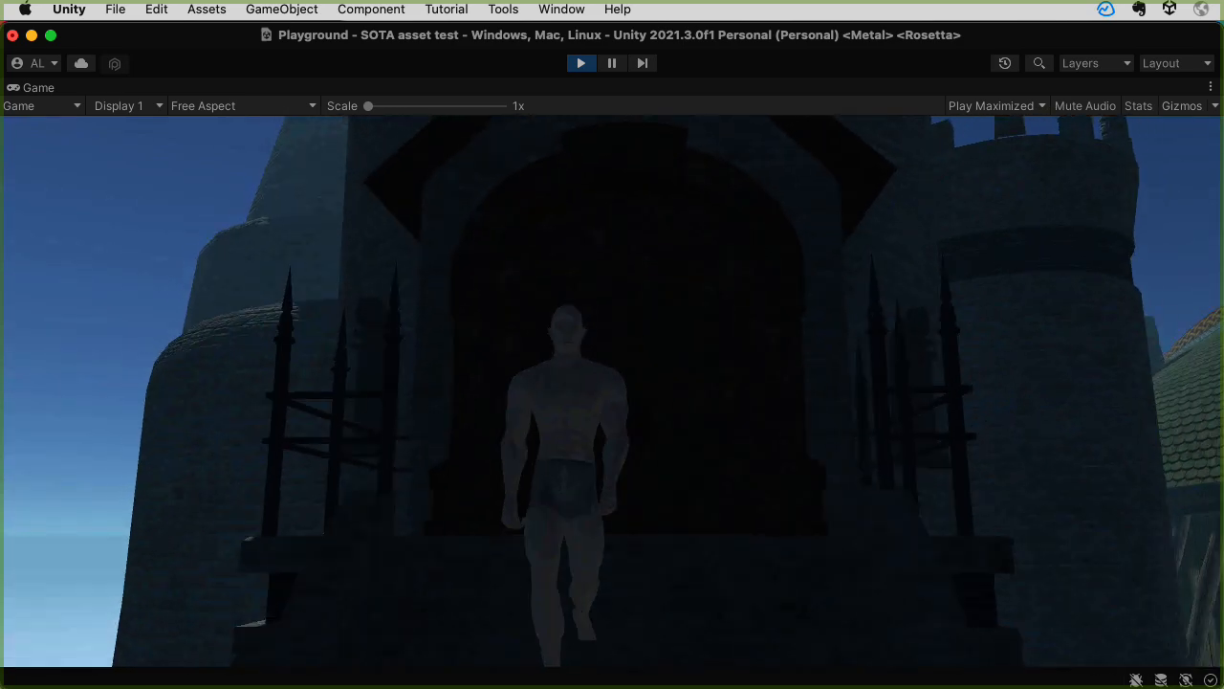
{"action": "key", "text": "w"}
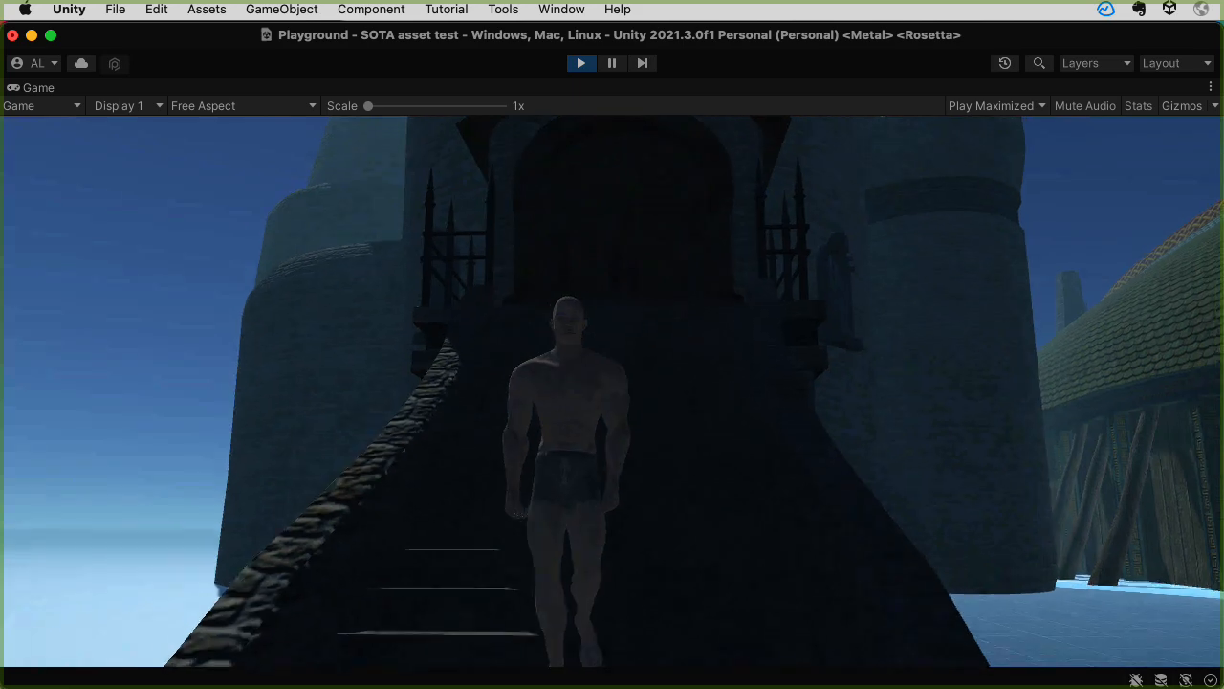
{"action": "key", "text": "w"}
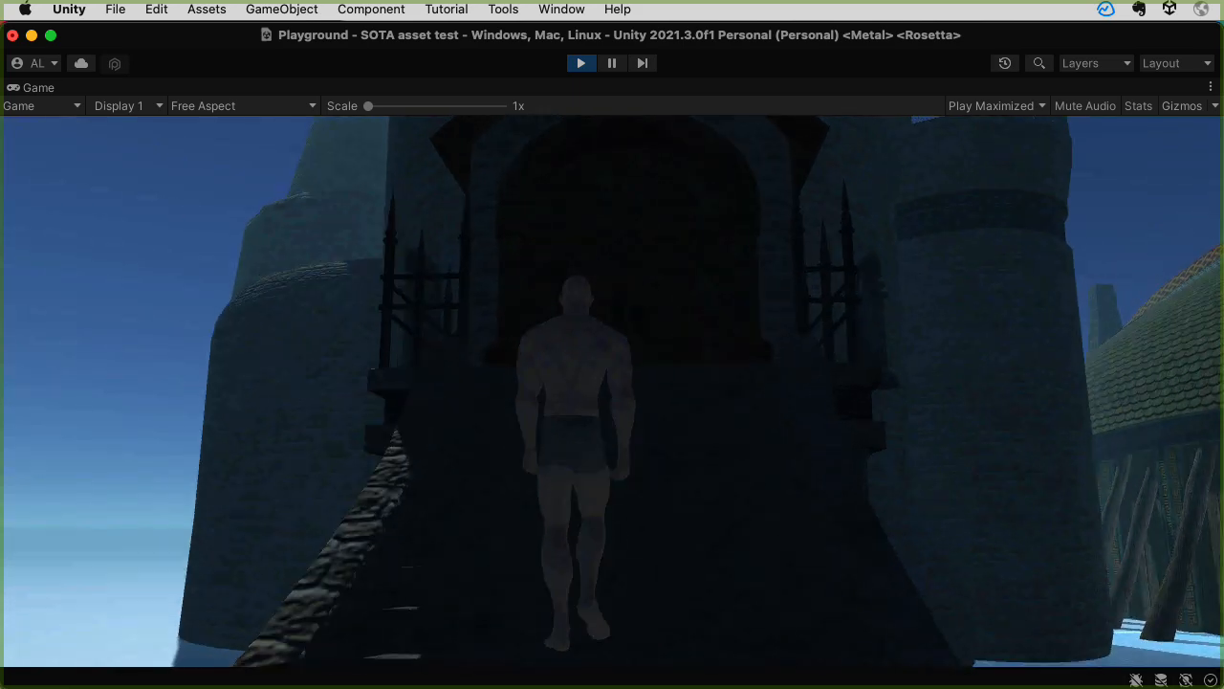
{"action": "key", "text": "w"}
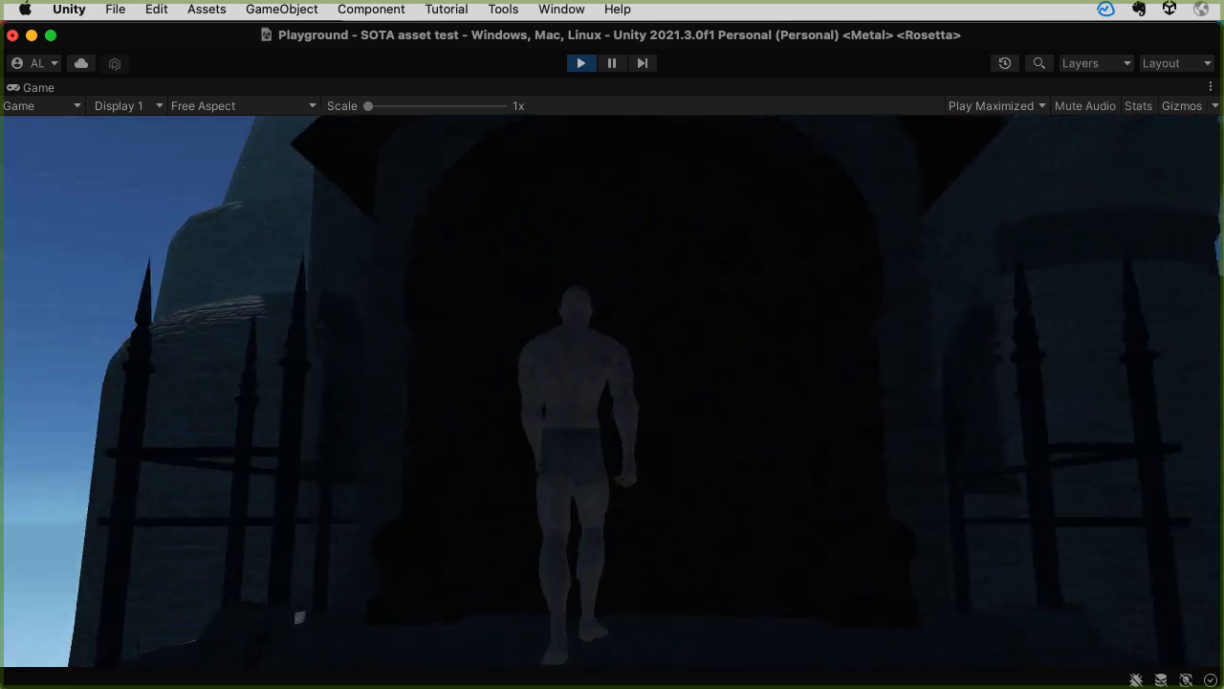
{"action": "key", "text": "s"}
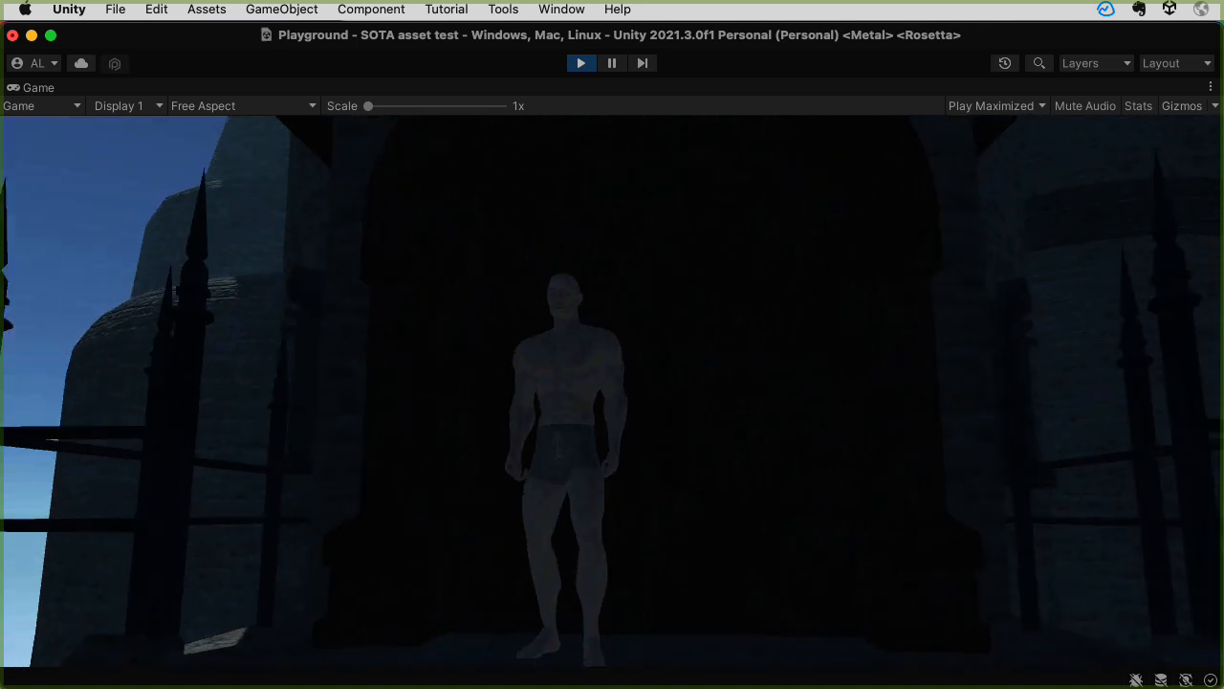
Turn the avatar in the tower's arched doorway, stop play mode, and start the scene playing again
{"action": "key", "text": "d"}
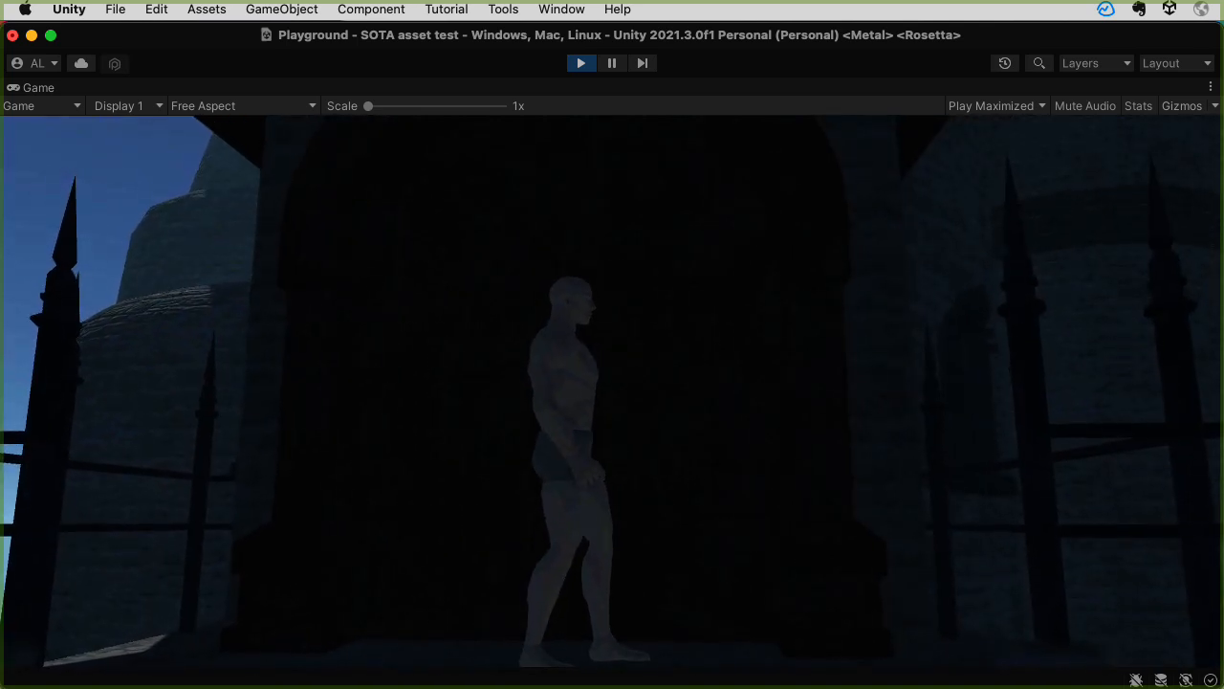
{"action": "key", "text": "super+p"}
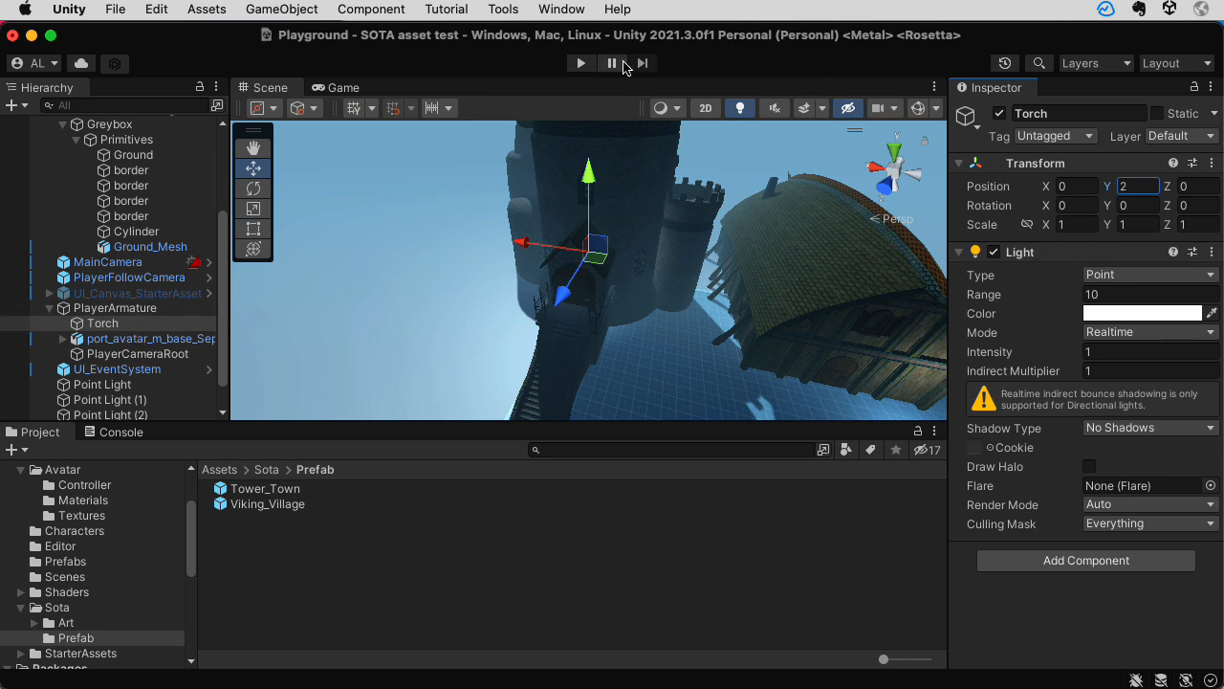
{"action": "left_click", "coordinate": [582, 63]}
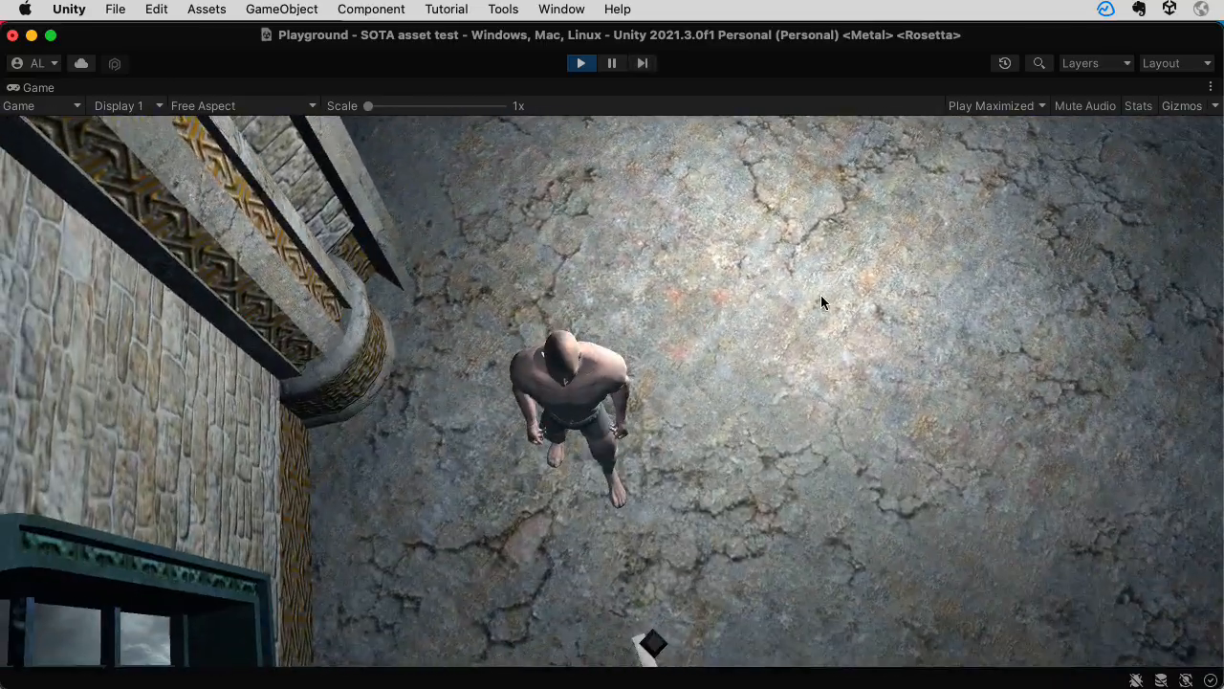
Run the avatar through the tower's interior rooms and past the iron railing out onto the battlement terrace
{"action": "key", "text": "w"}
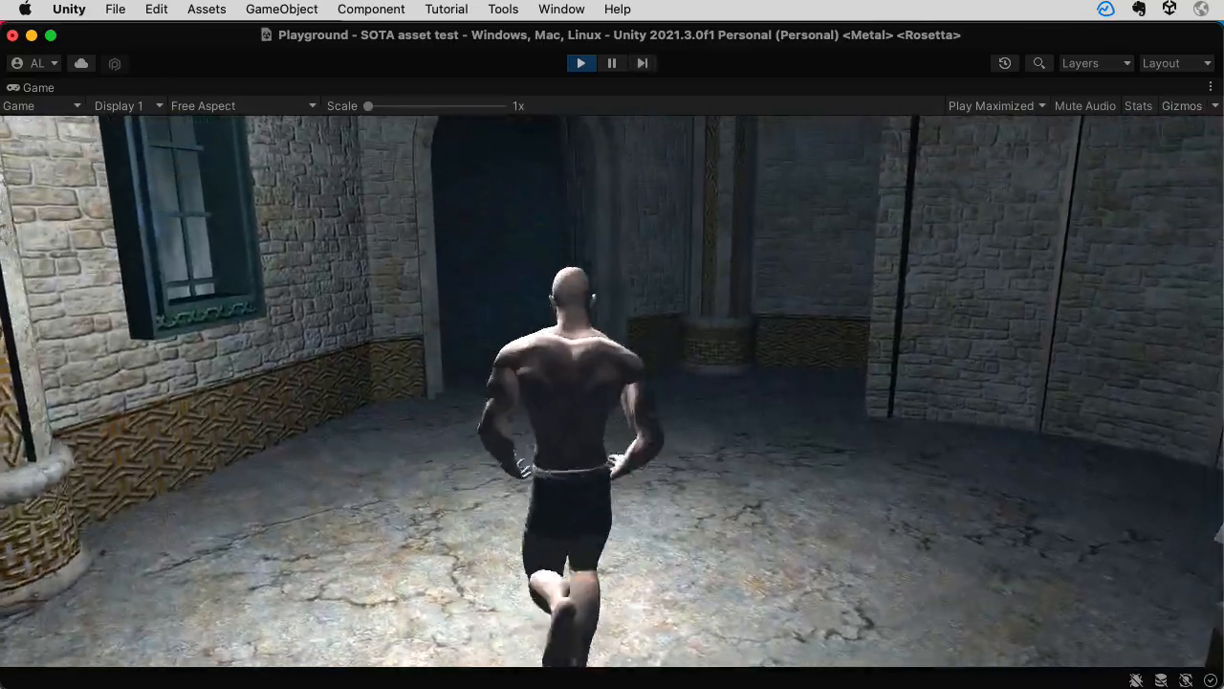
{"action": "key", "text": "w"}
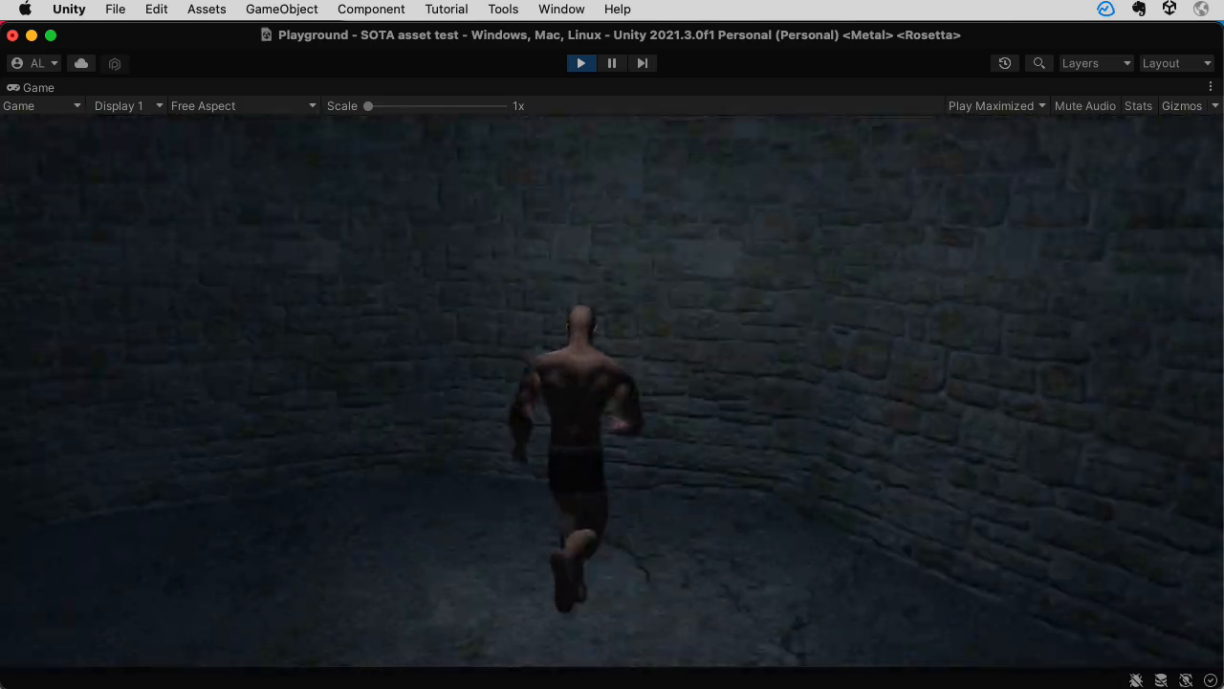
{"action": "key", "text": "a"}
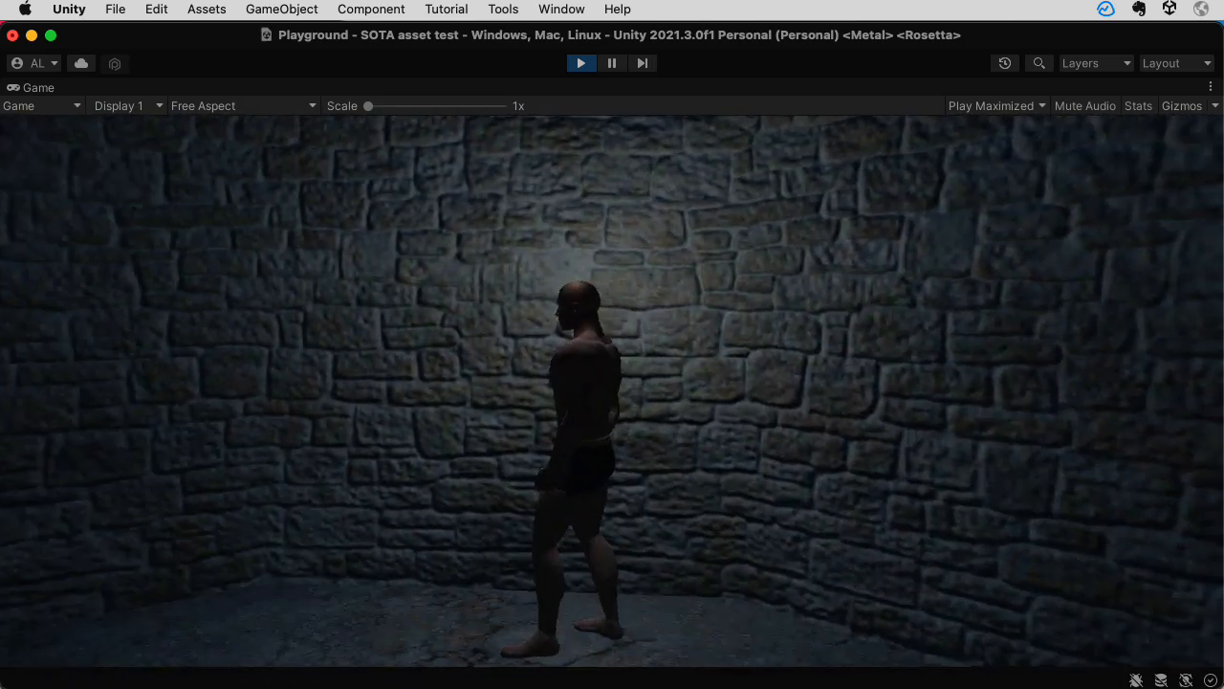
{"action": "key", "text": "a"}
{"action": "key", "text": "w"}
{"action": "key", "text": "w"}
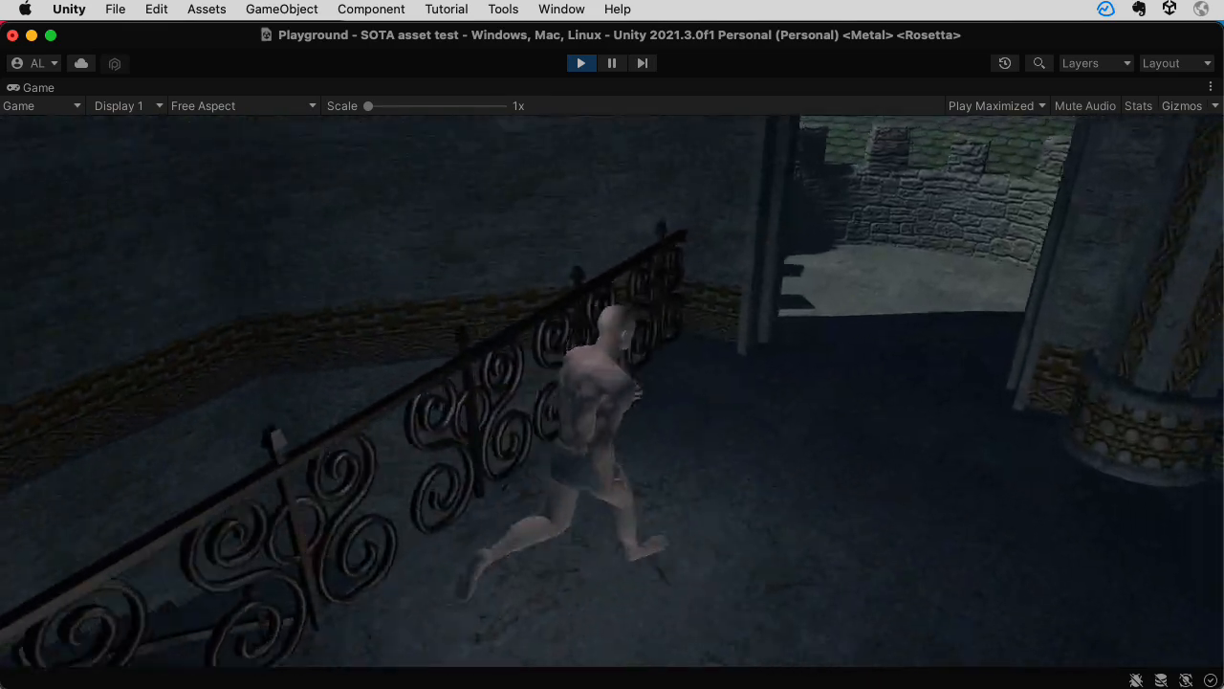
{"action": "key", "text": "w"}
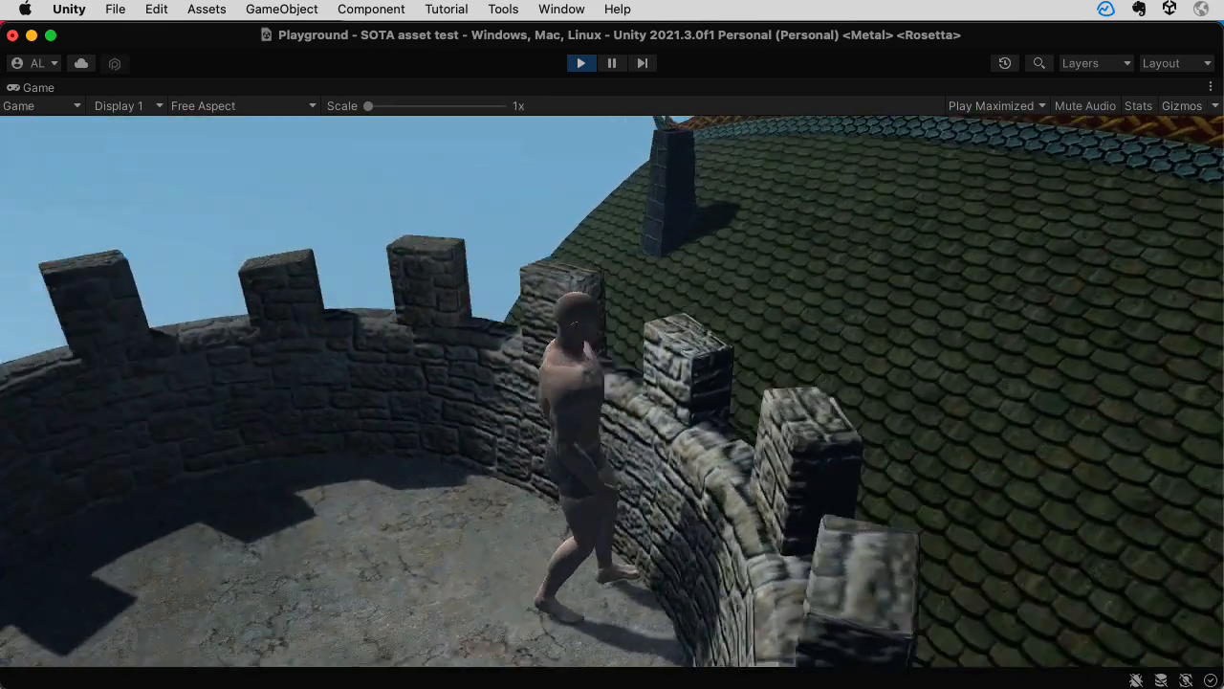
Jump the avatar over the terrace battlements, run it across the ground below, and stop play mode
{"action": "key", "text": "space"}
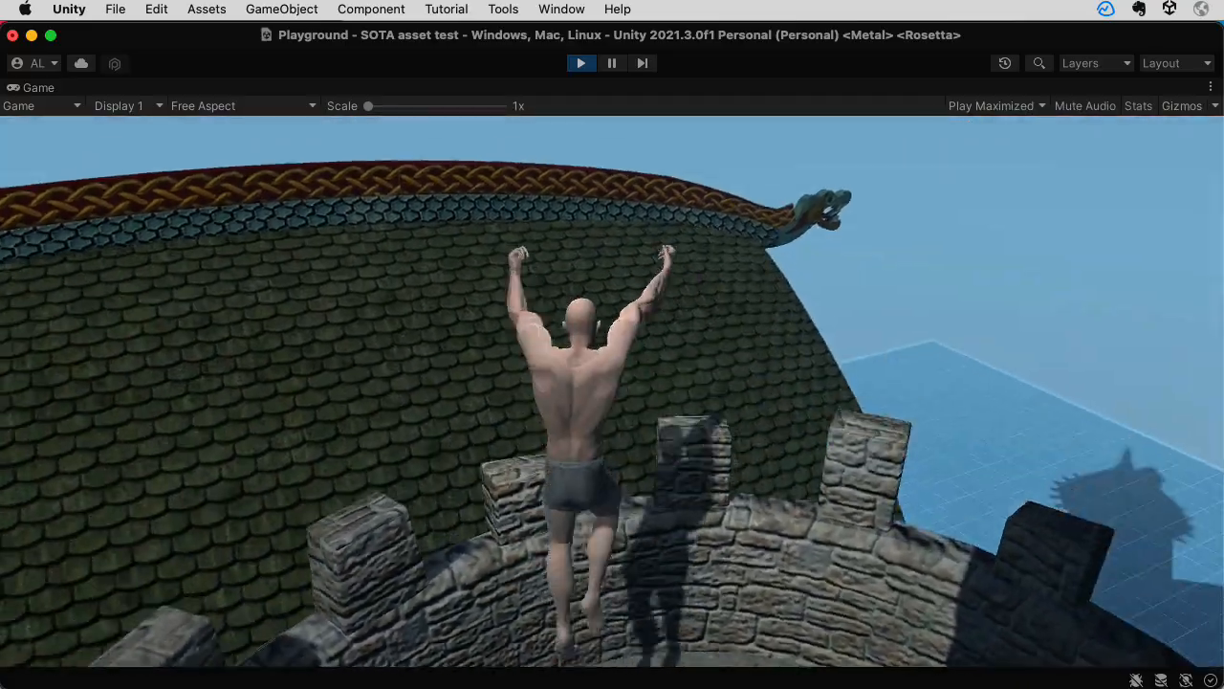
{"action": "key", "text": "space"}
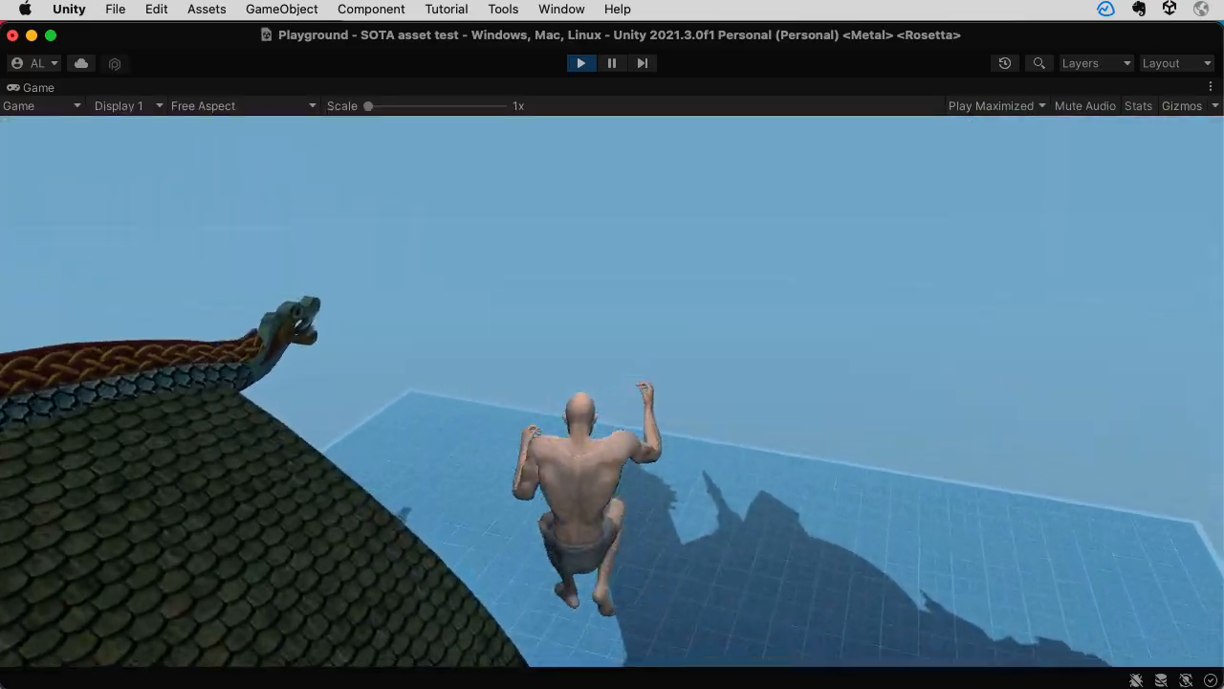
{"action": "key", "text": "w"}
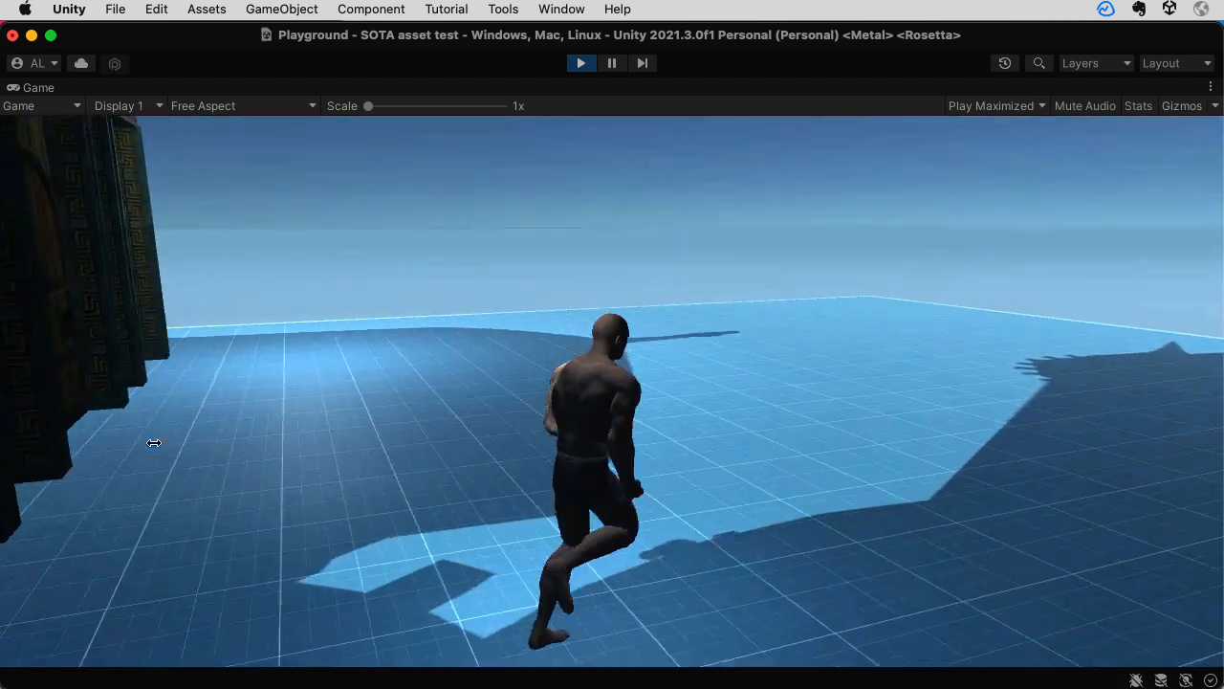
{"action": "key", "text": "super+p"}
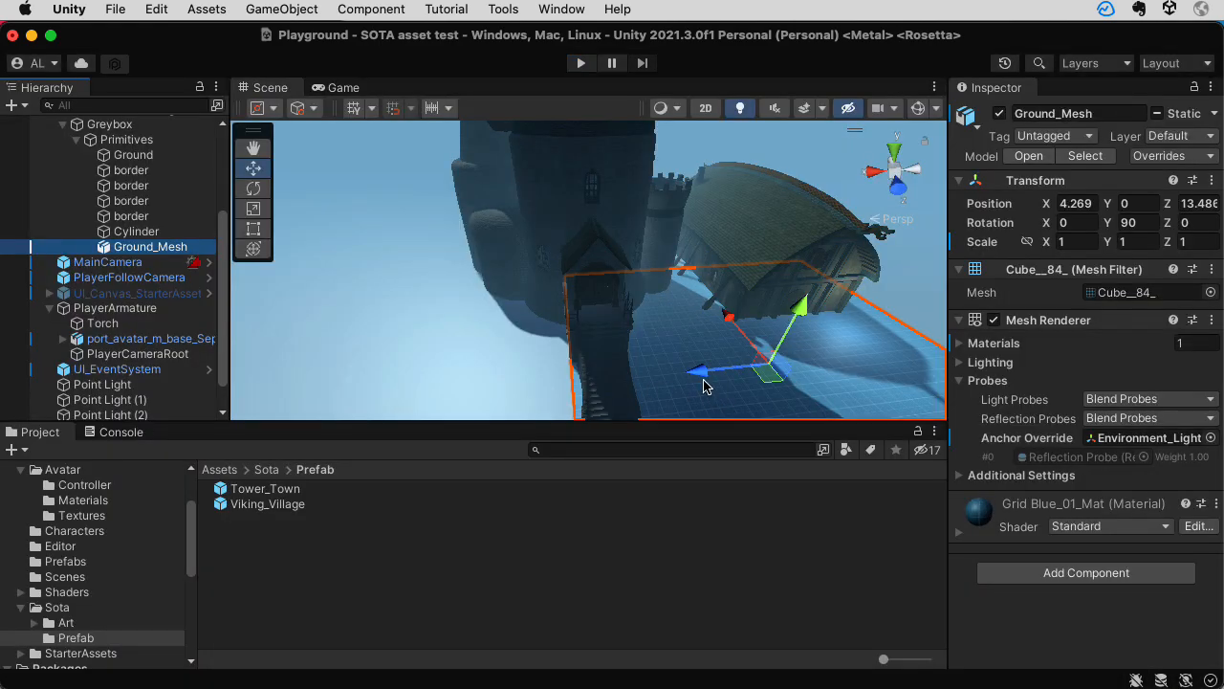
Duplicate Ground_Mesh three times to extend the floor, placing one copy at about X 36.5, Z 13.5 and another at about X 4, Z -17.4
{"action": "key", "text": "super+d"}
{"action": "left_click_drag", "start_coordinate": [704, 384], "coordinate": [245, 461]}
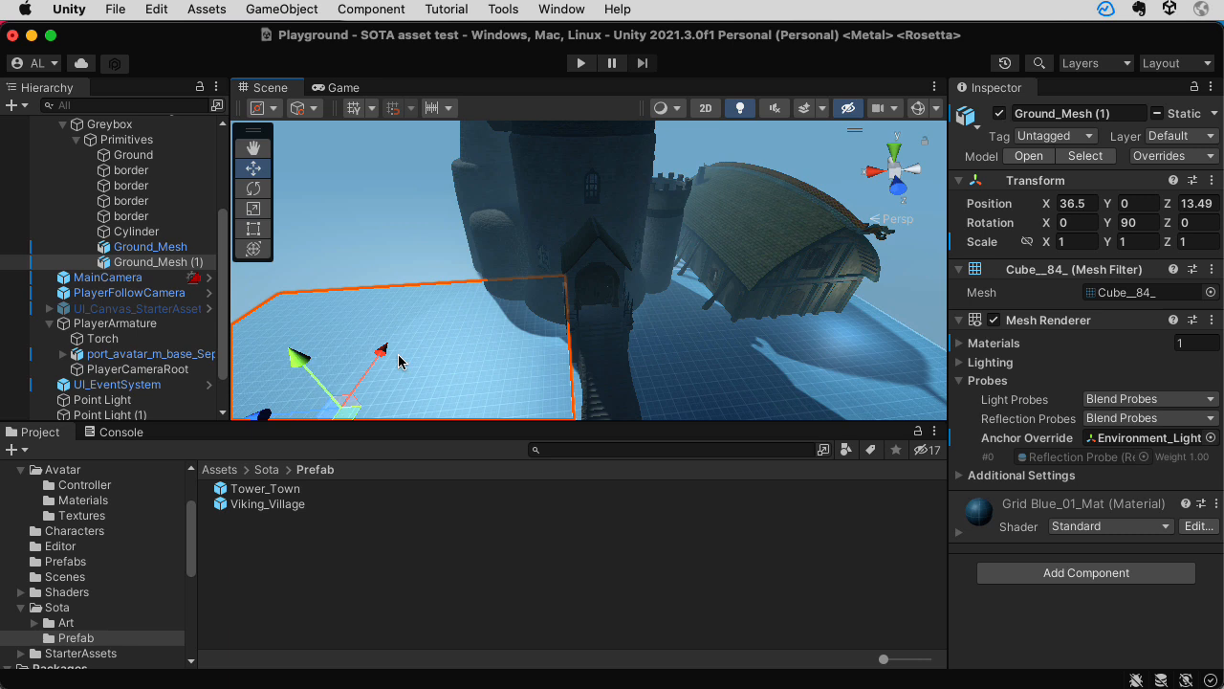
{"action": "key", "text": "super+d"}
{"action": "left_click_drag", "start_coordinate": [379, 357], "coordinate": [407, 165]}
{"action": "key", "text": "super+d"}
{"action": "left_click_drag", "start_coordinate": [390, 236], "coordinate": [586, 239]}
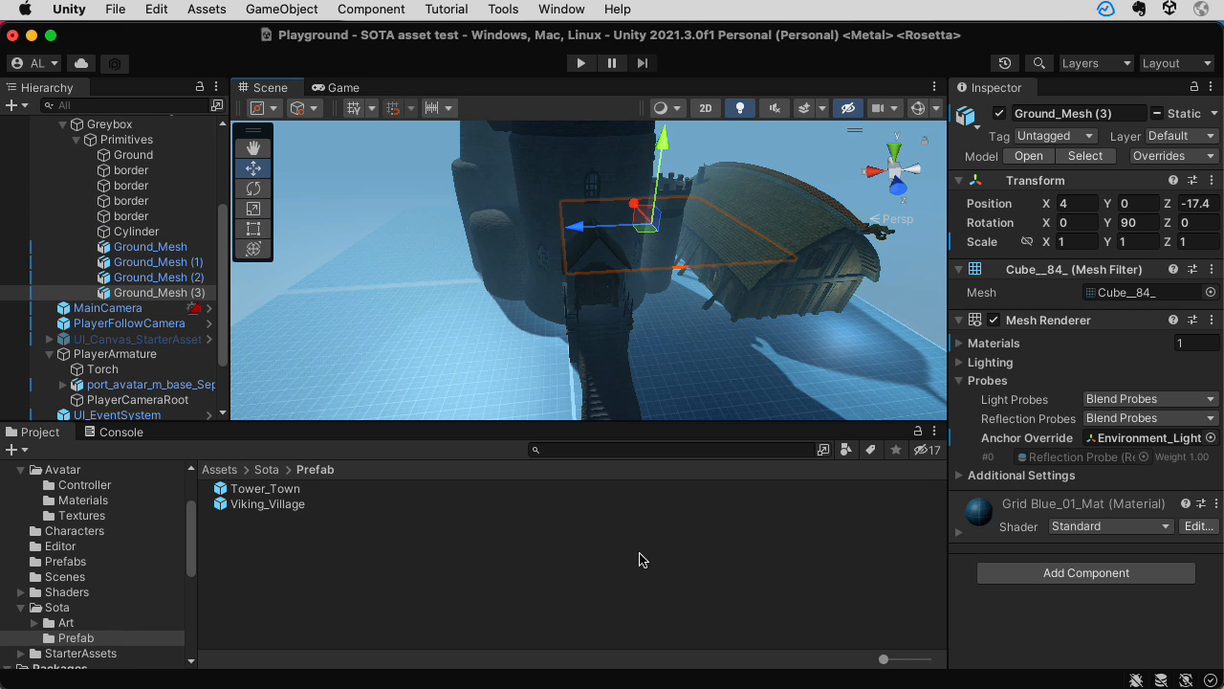
Import the full contents of HousePack.unitypackage from the Houses folder into the project's assets
{"action": "key", "text": "super+Tab"}
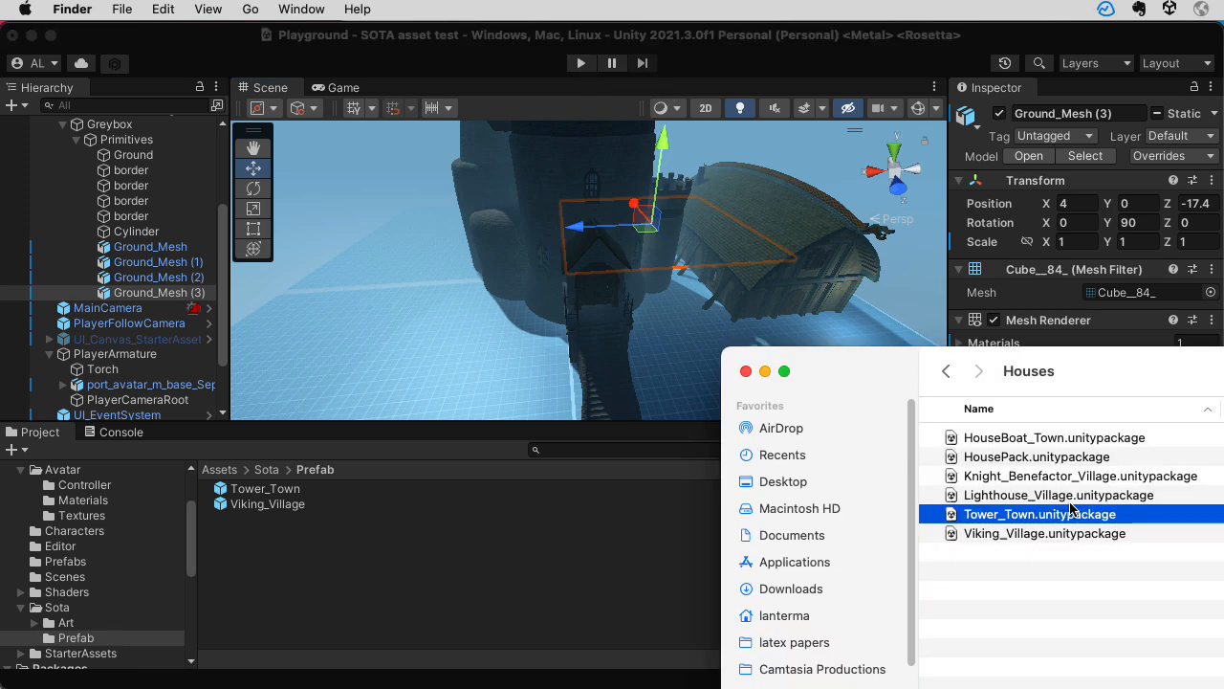
{"action": "left_click", "coordinate": [1027, 459]}
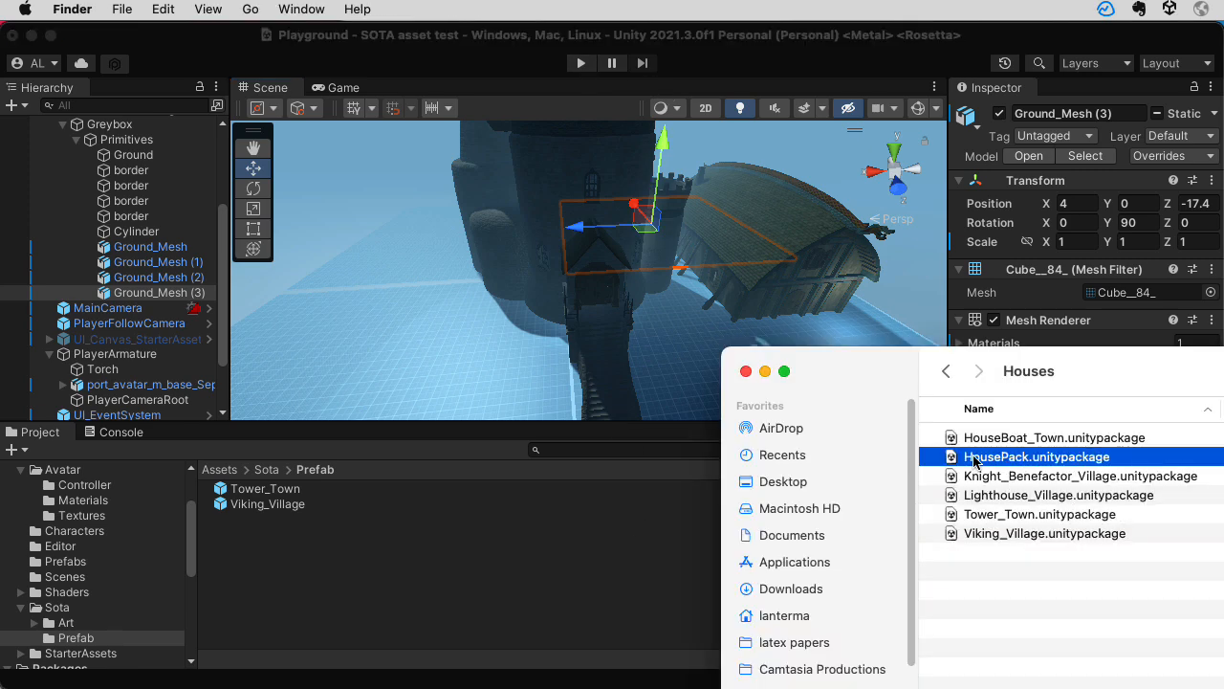
{"action": "mouse_move", "coordinate": [952, 462]}
{"action": "left_mouse_down"}
{"action": "mouse_move", "coordinate": [685, 396]}
{"action": "mouse_move", "coordinate": [413, 405]}
{"action": "mouse_move", "coordinate": [161, 531]}
{"action": "mouse_move", "coordinate": [196, 494]}
{"action": "mouse_move", "coordinate": [251, 514]}
{"action": "mouse_move", "coordinate": [961, 483]}
{"action": "left_mouse_up"}
{"action": "left_click_drag", "start_coordinate": [190, 530], "coordinate": [195, 505]}
{"action": "key", "text": "super+Tab"}
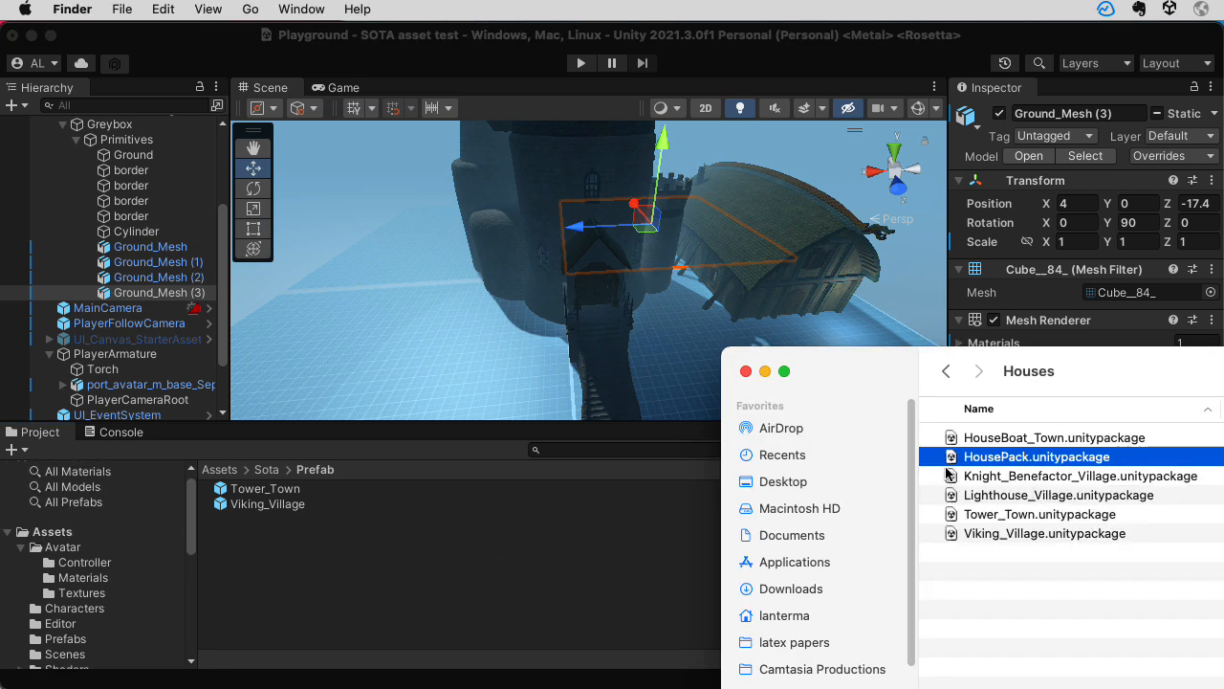
{"action": "left_click_drag", "start_coordinate": [954, 459], "coordinate": [78, 547]}
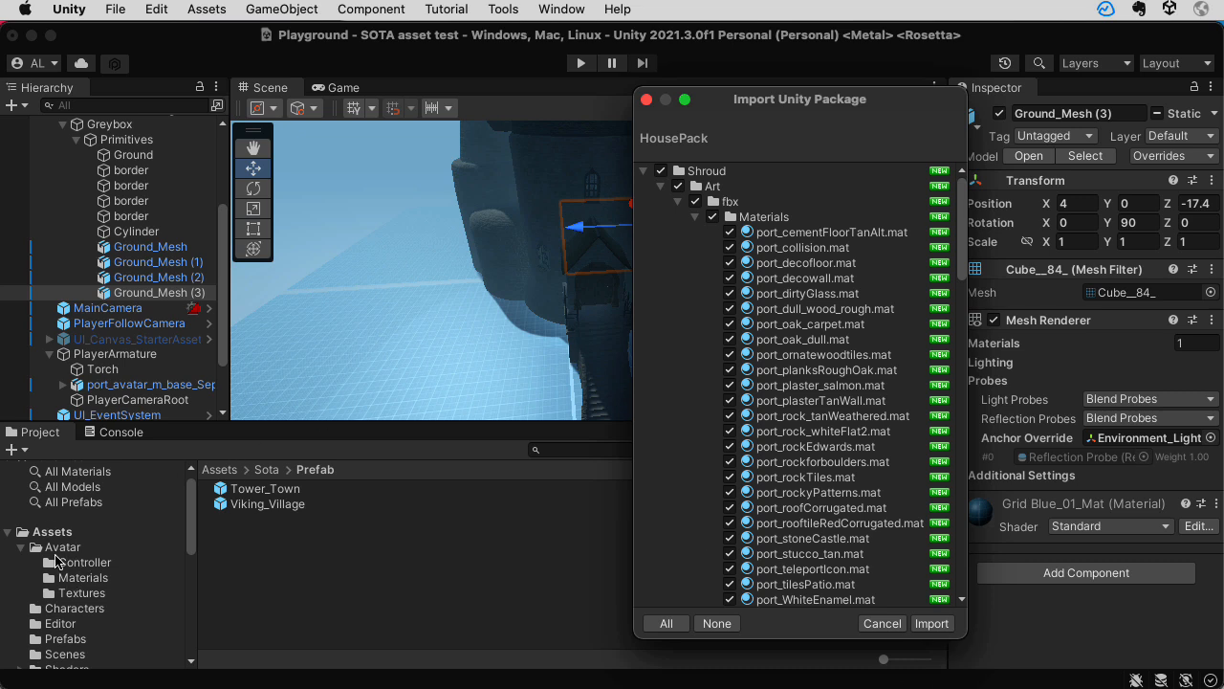
{"action": "left_click", "coordinate": [930, 624]}
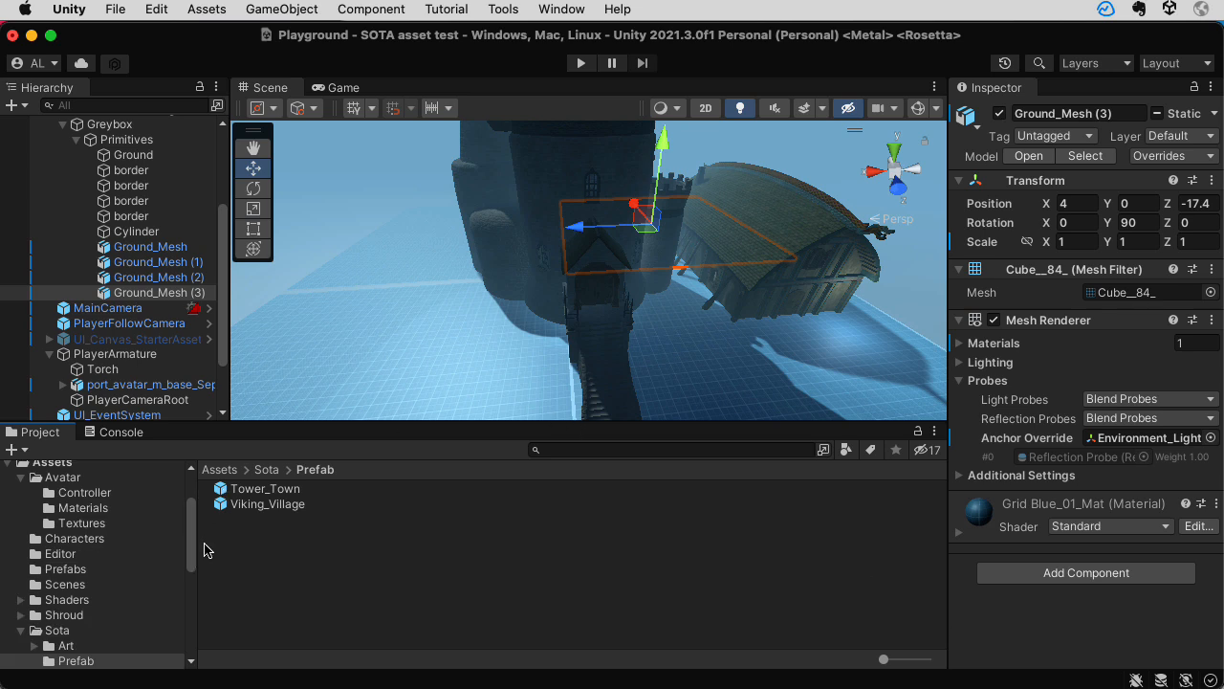
Collapse the Sota folder, check the models in Shroud/Art/fbx, and open the Shroud/Art/Prefabs folder
{"action": "left_click_drag", "start_coordinate": [192, 547], "coordinate": [192, 564]}
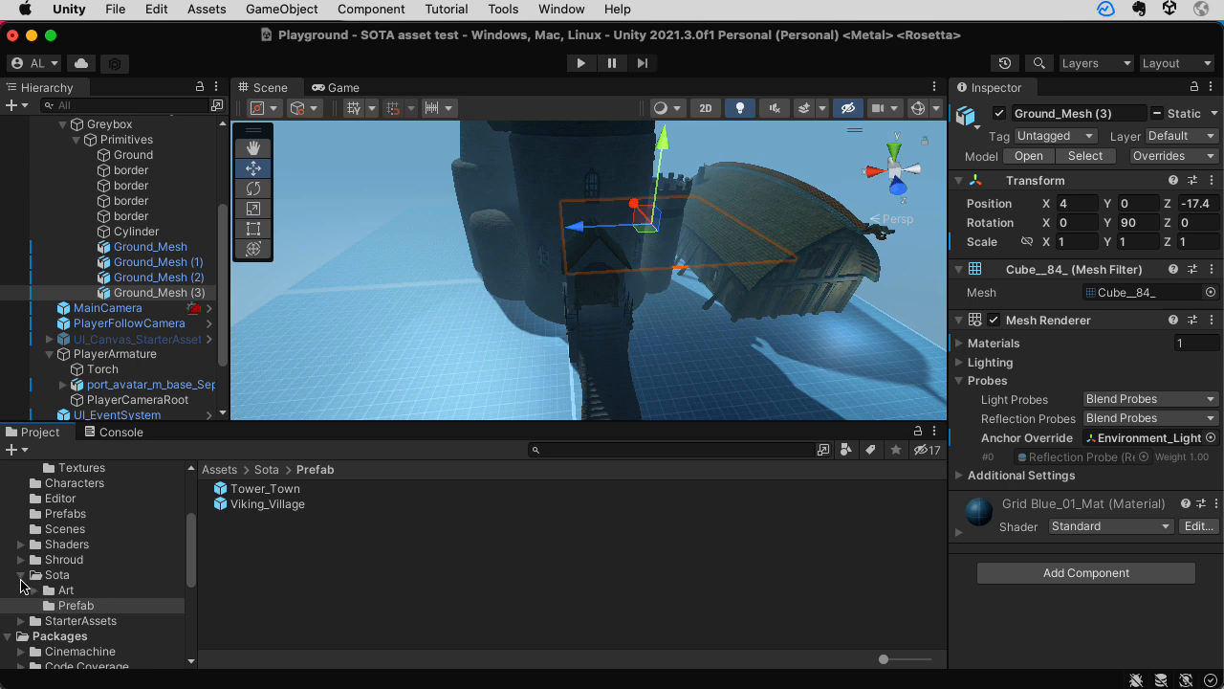
{"action": "left_click", "coordinate": [22, 578]}
{"action": "left_click", "coordinate": [21, 561]}
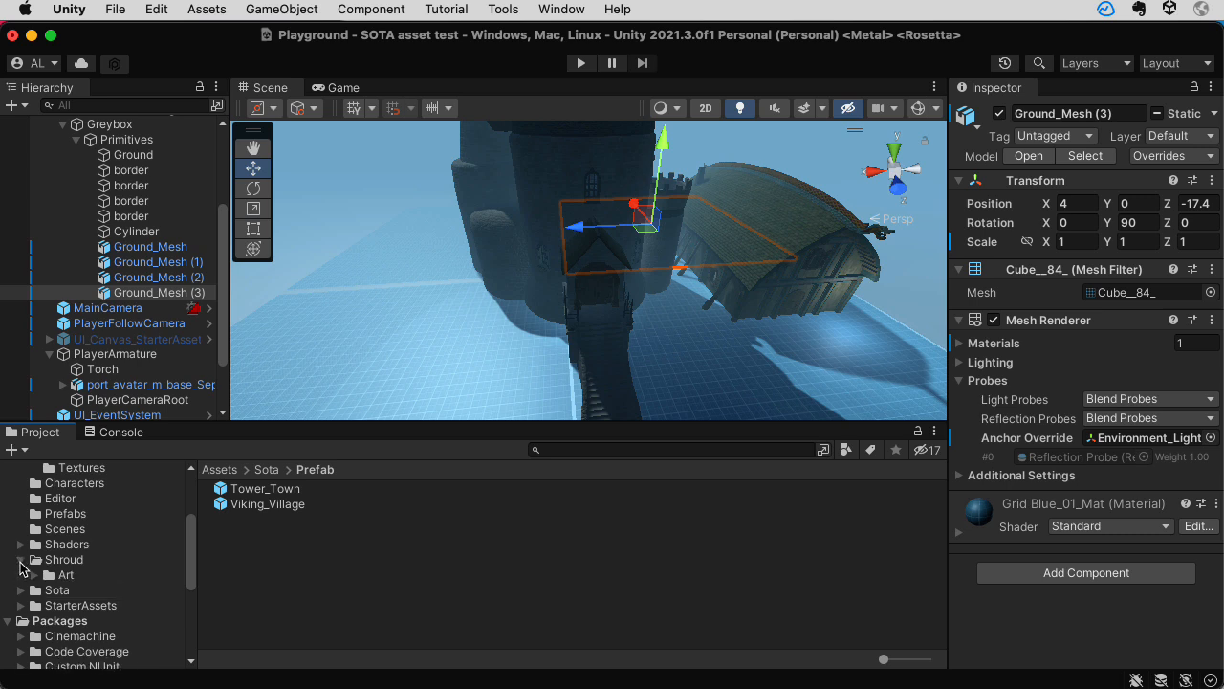
{"action": "left_click", "coordinate": [34, 575]}
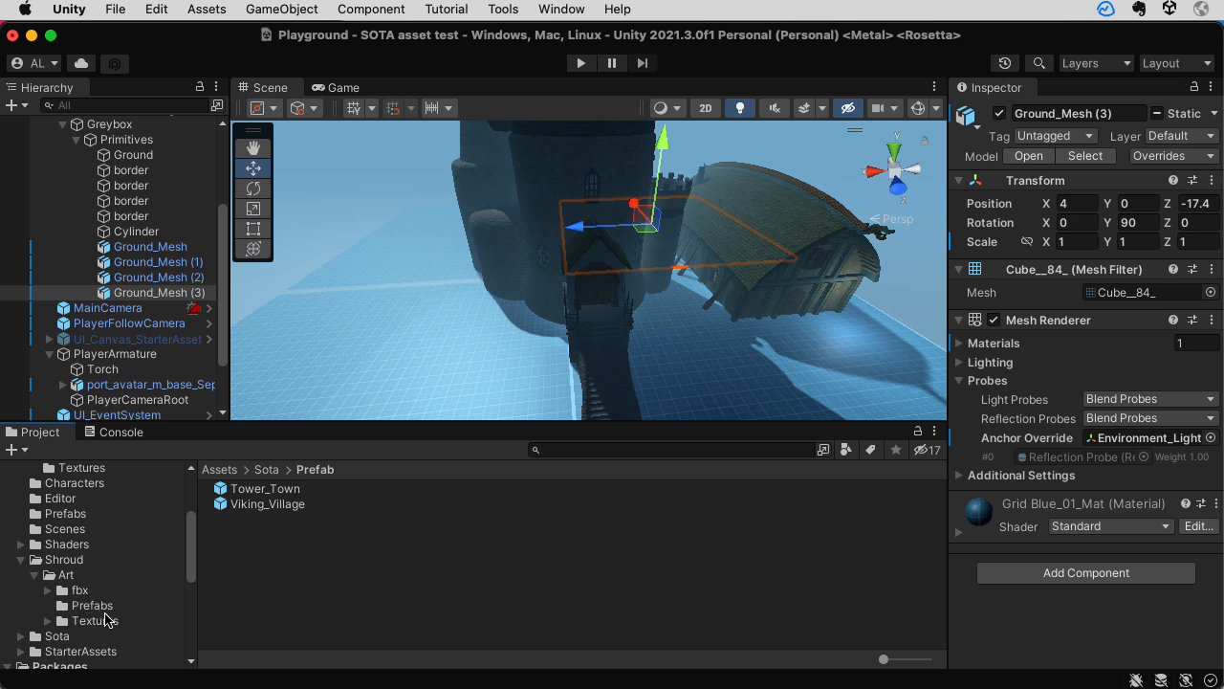
{"action": "left_click", "coordinate": [48, 590]}
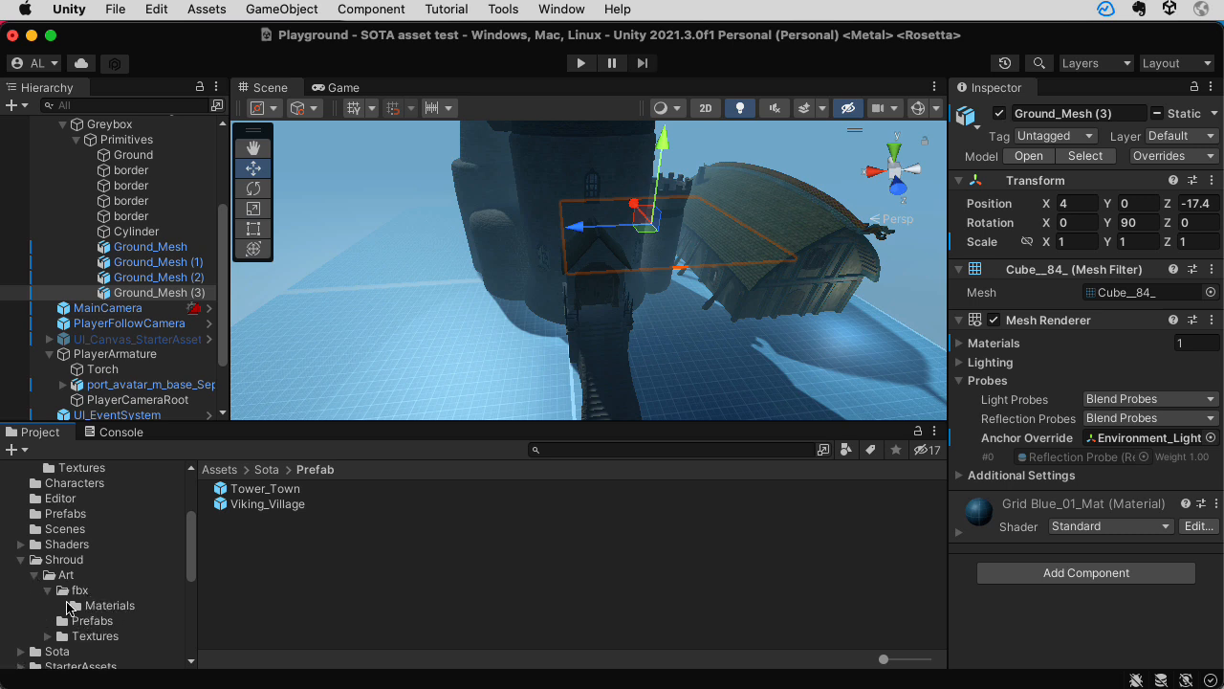
{"action": "left_click", "coordinate": [63, 591]}
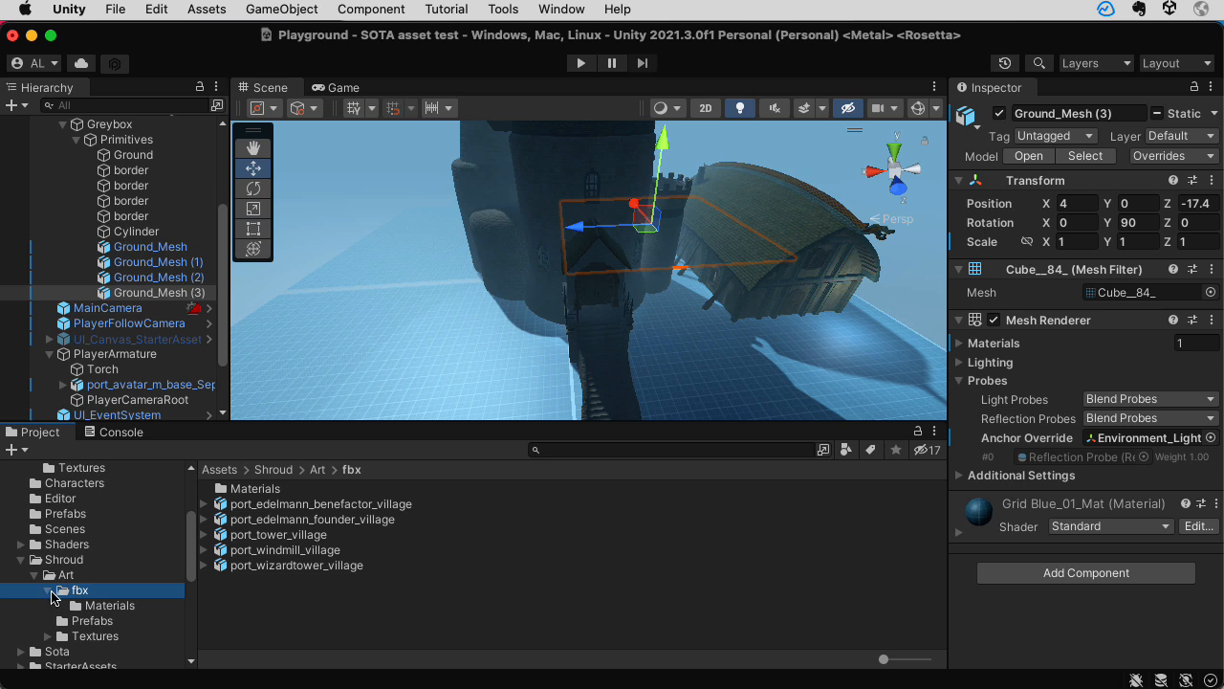
{"action": "left_click", "coordinate": [48, 590]}
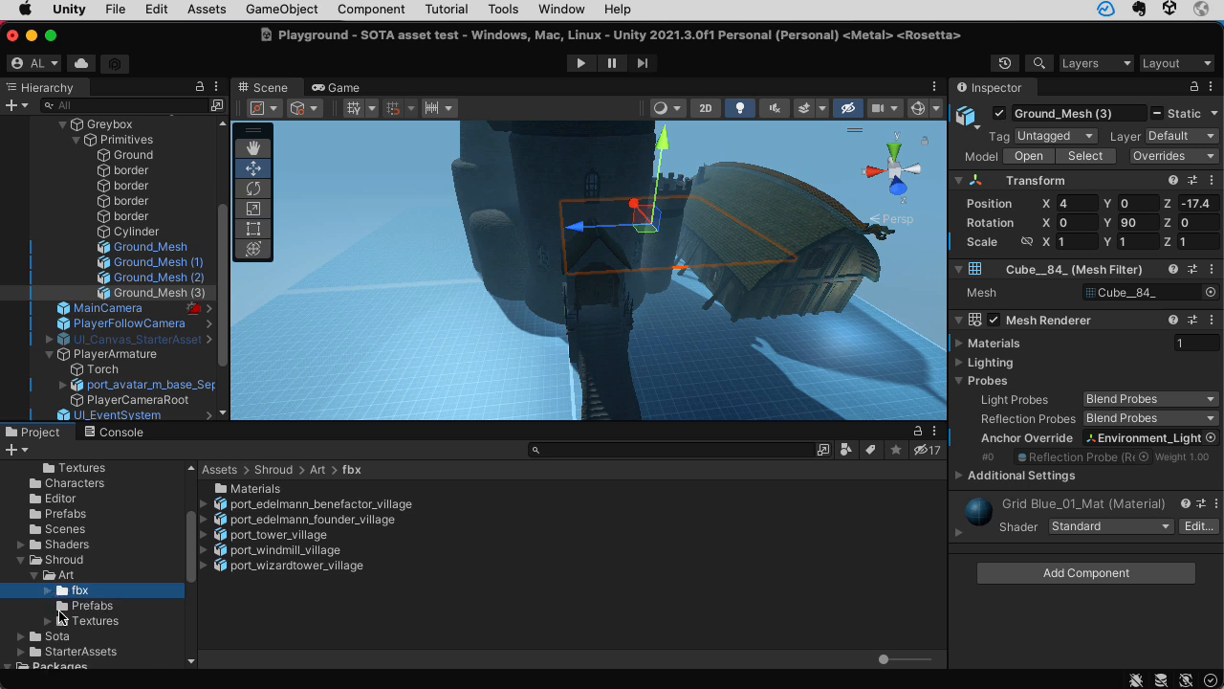
{"action": "left_click", "coordinate": [60, 607]}
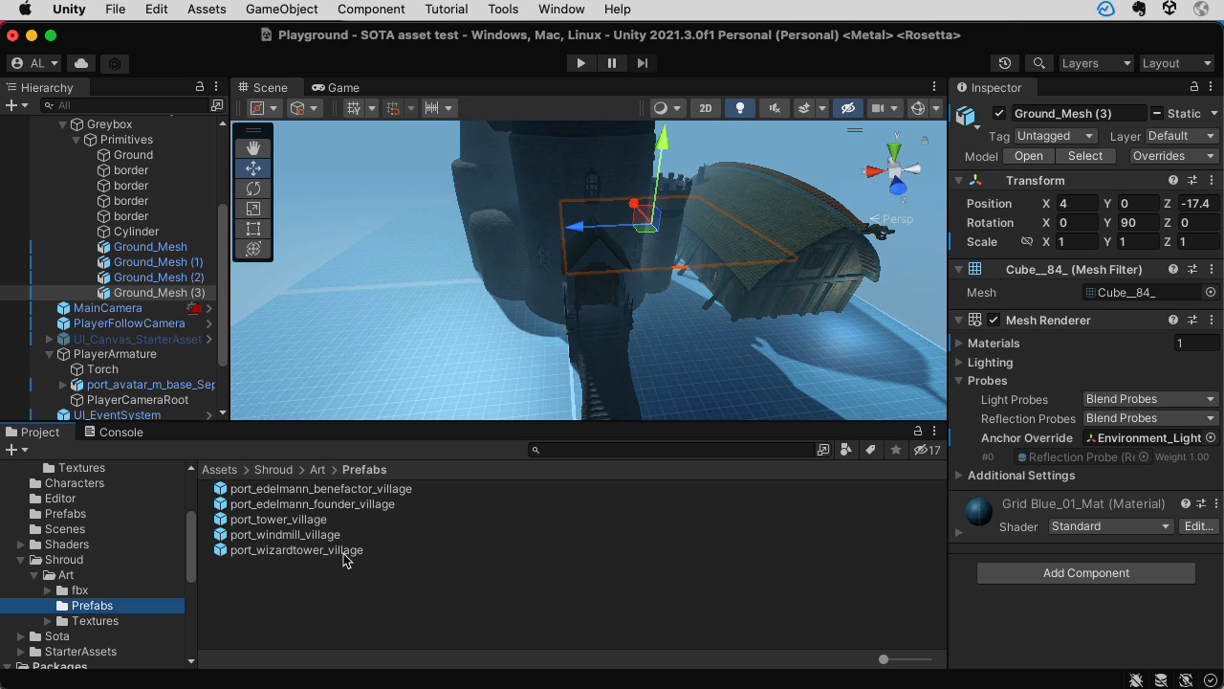
Place the port_edelmann_benefactor_village prefab on the ground beside the large tower at about X 42.3, Z -1.8
{"action": "left_click", "coordinate": [298, 490]}
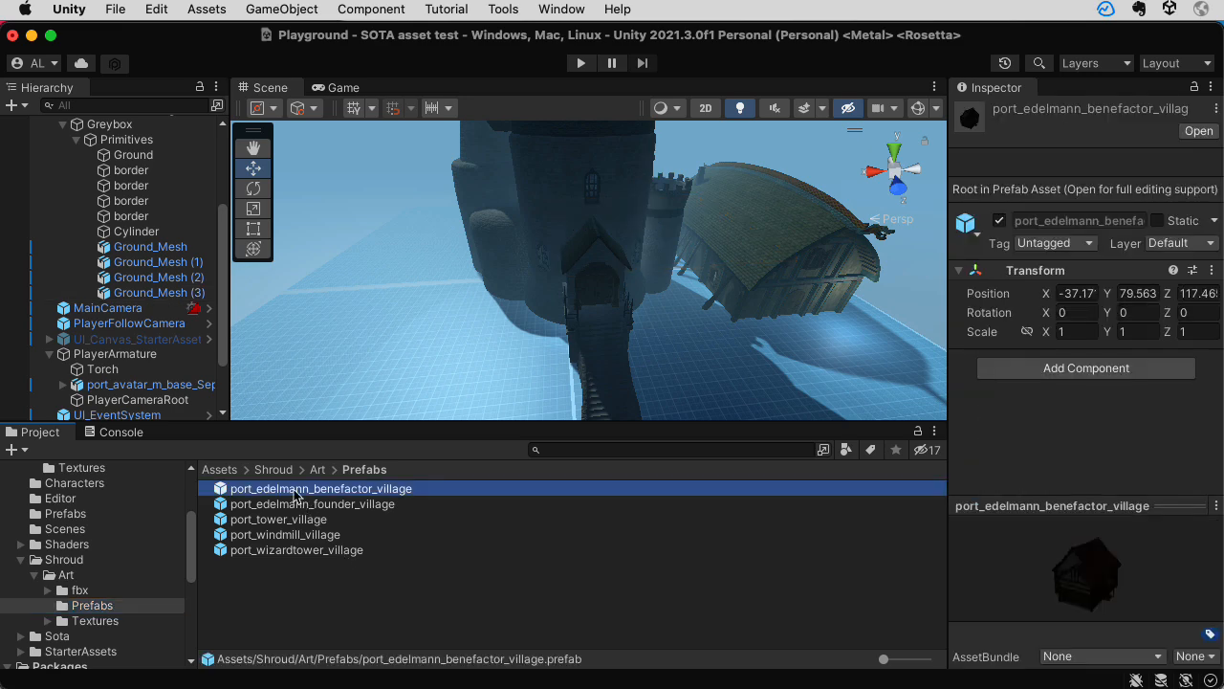
{"action": "left_click_drag", "start_coordinate": [224, 488], "coordinate": [625, 293]}
{"action": "left_click", "coordinate": [250, 148]}
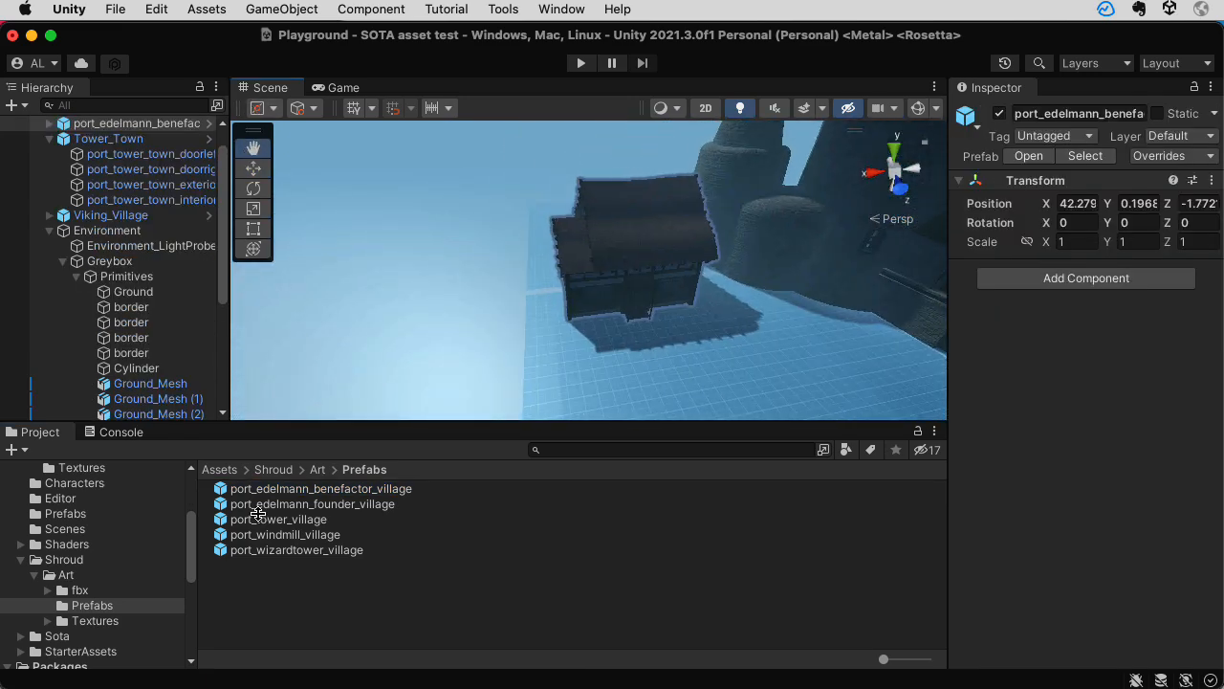
Place the port_edelmann_founder_village prefab at about X 58.7, Z -1.6 and the port_tower_village prefab beside it at about X 75.7, Z -1.7
{"action": "left_click", "coordinate": [308, 504]}
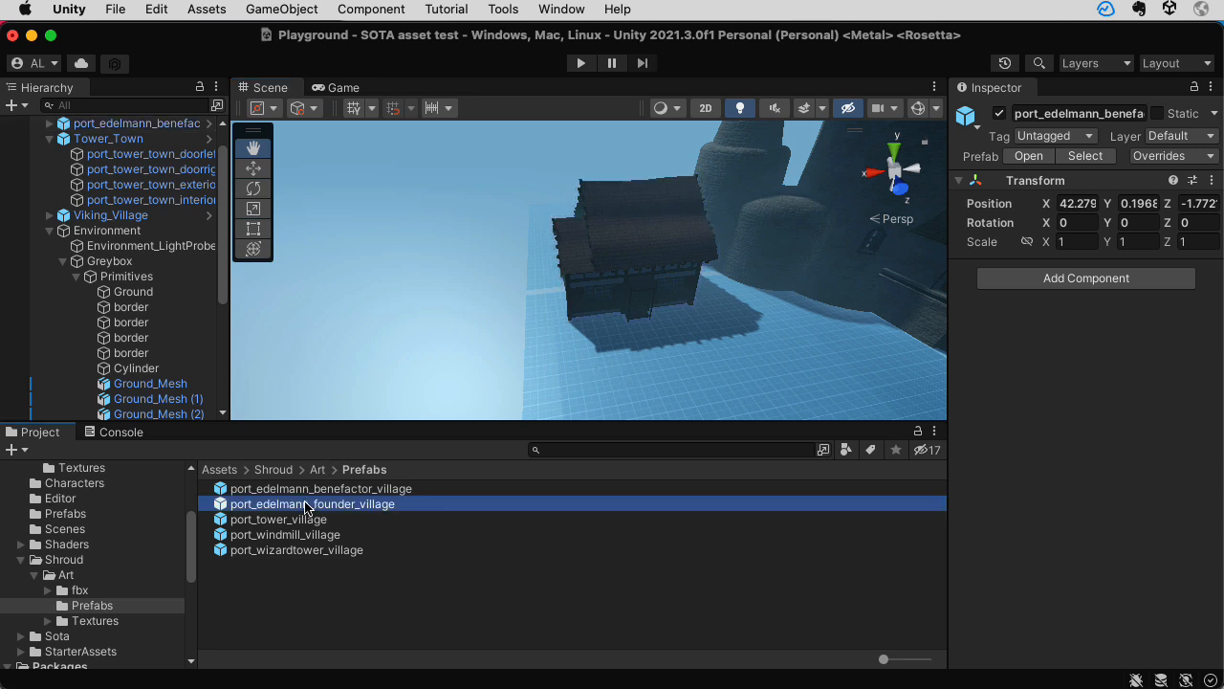
{"action": "left_click_drag", "start_coordinate": [237, 507], "coordinate": [463, 307]}
{"action": "key", "text": "f"}
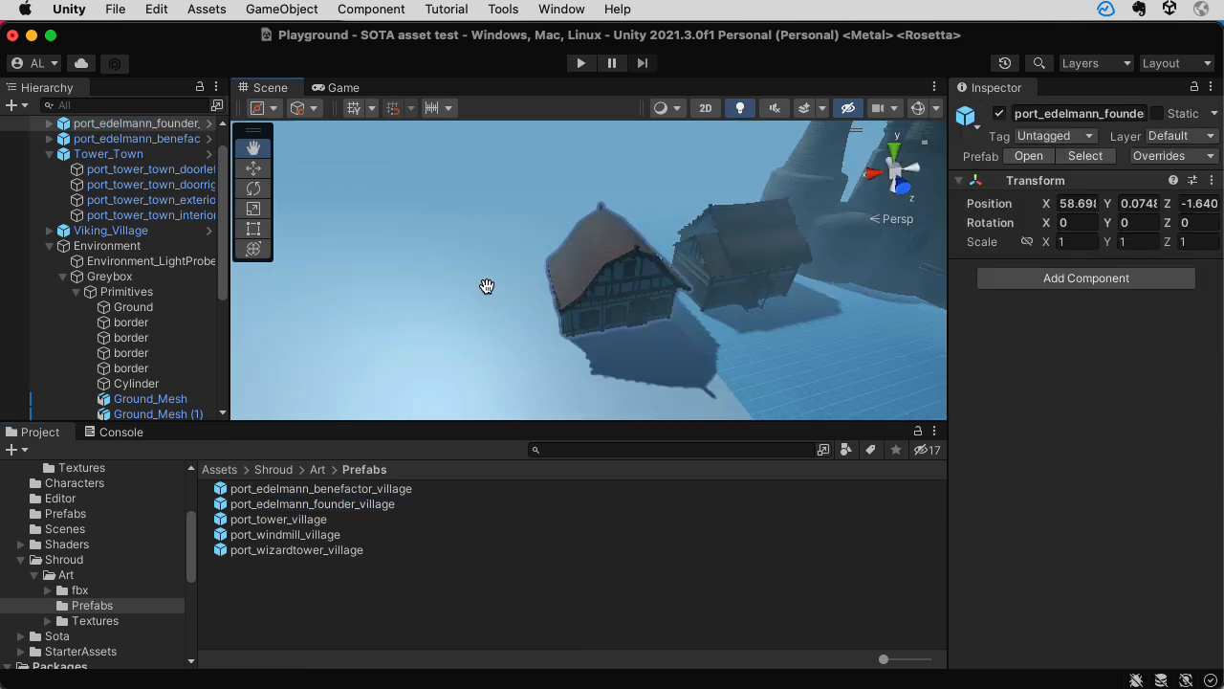
{"action": "left_click", "coordinate": [280, 520]}
{"action": "left_click_drag", "start_coordinate": [226, 524], "coordinate": [650, 312]}
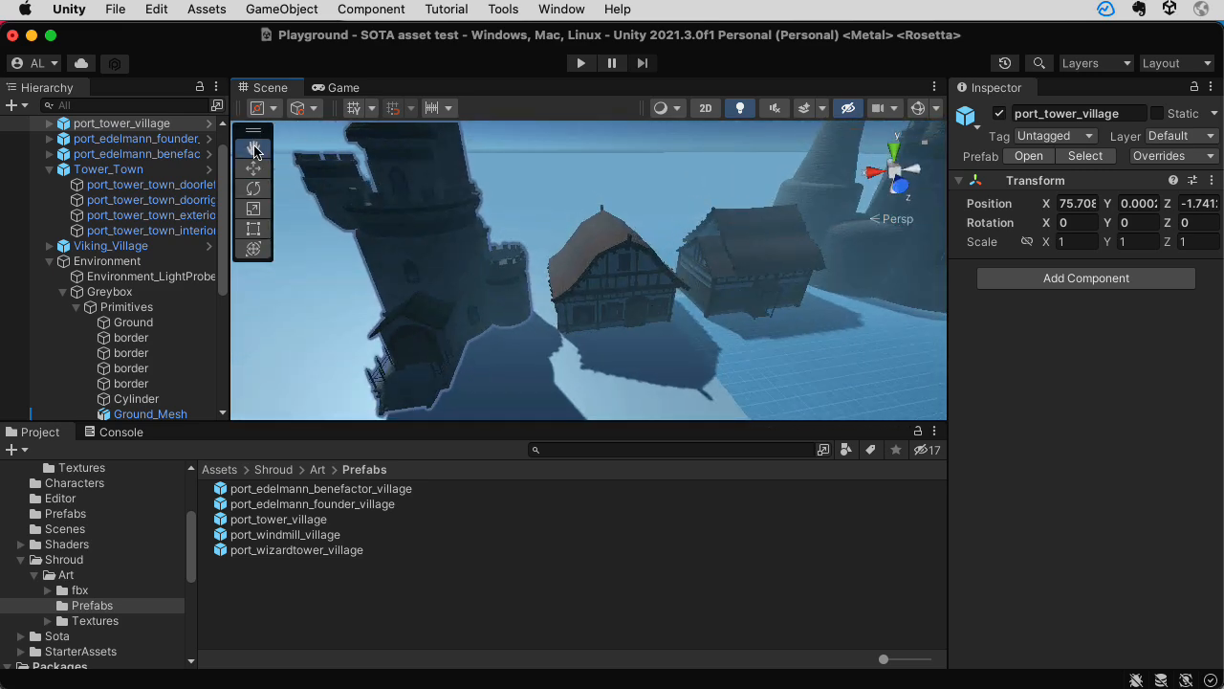
Place two port_windmill_village instances, at about X 124.9, Y 27.6, Z 12.7 and beside the village tower at about X 95, Z -6.2
{"action": "left_click_drag", "start_coordinate": [291, 534], "coordinate": [417, 376]}
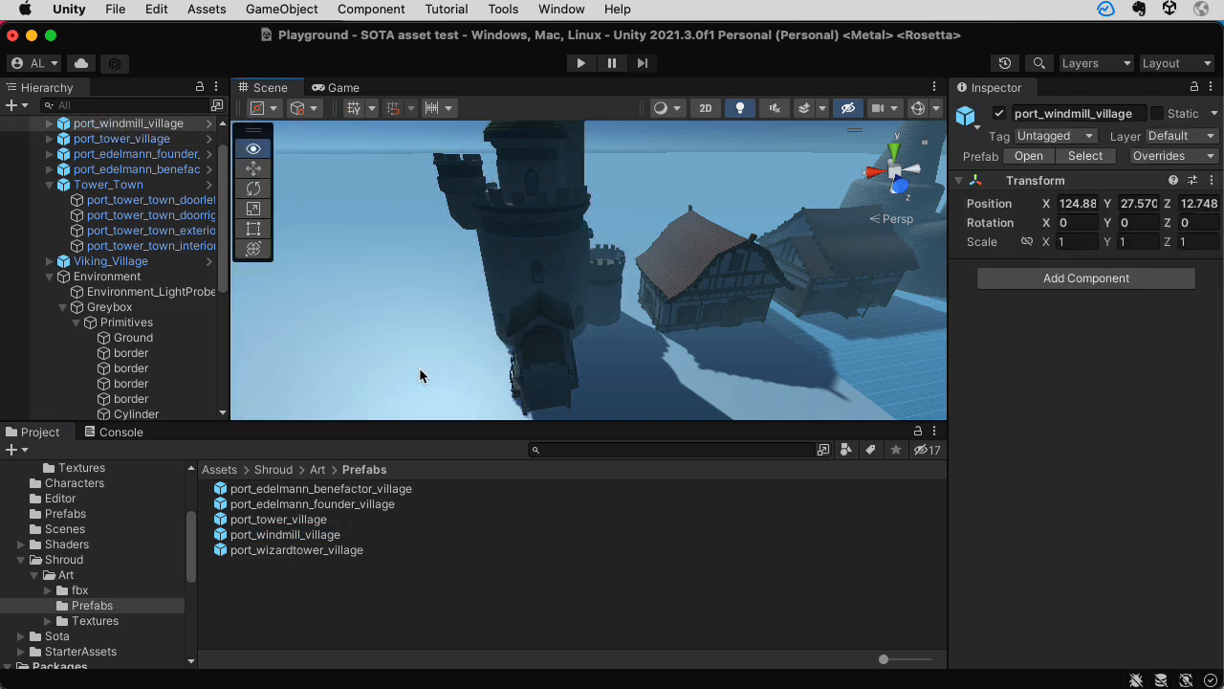
{"action": "right_click_drag", "start_coordinate": [412, 377], "coordinate": [459, 350], "text": "alt"}
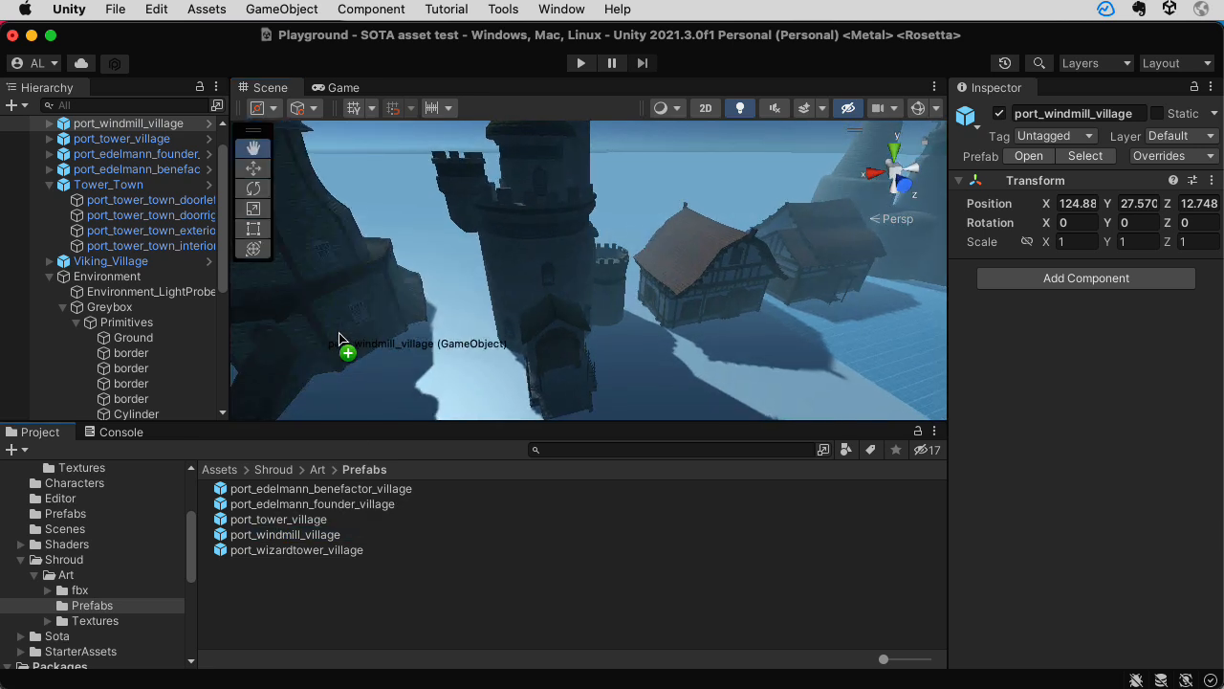
{"action": "left_click_drag", "start_coordinate": [339, 336], "coordinate": [363, 335]}
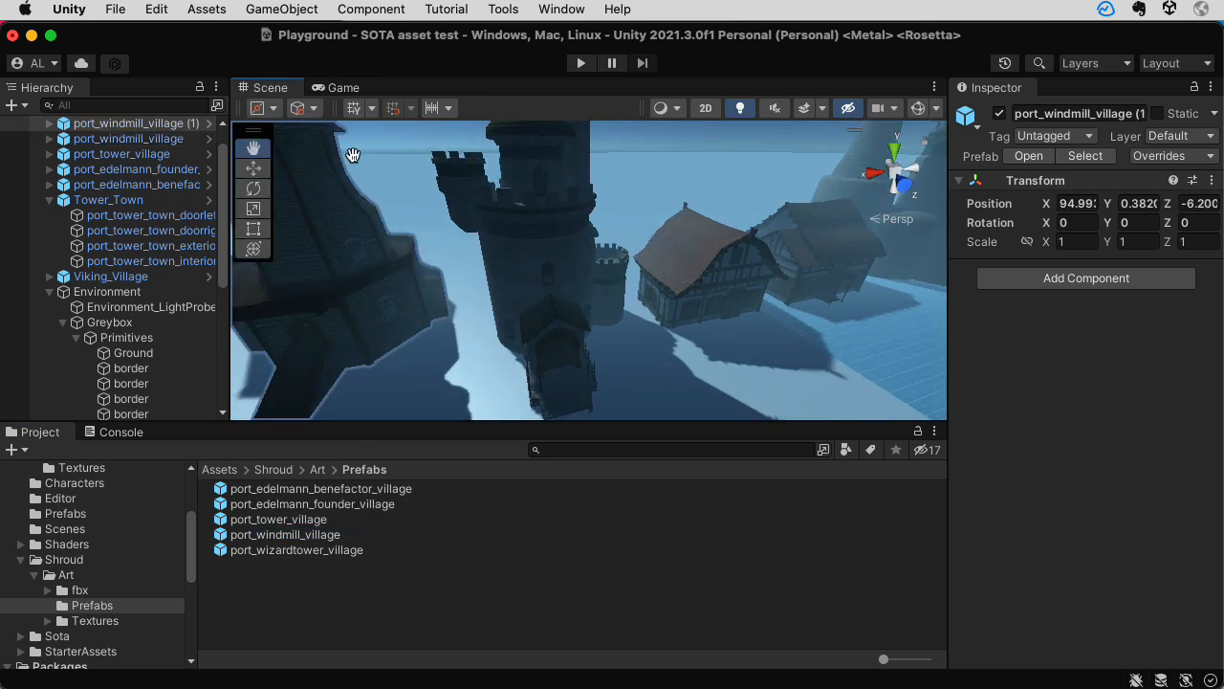
{"action": "key", "text": "f"}
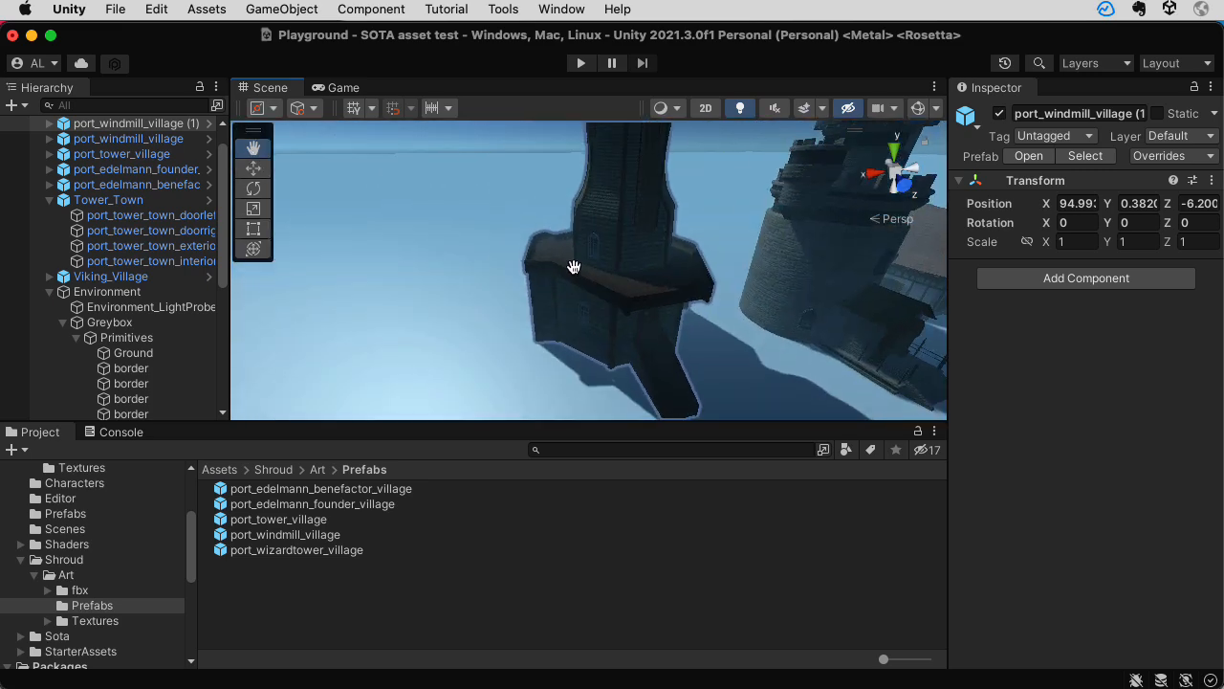
Place the port_wizardtower_village prefab on the ground beside the windmill
{"action": "left_click_drag", "start_coordinate": [283, 560], "coordinate": [410, 358]}
{"action": "left_click_drag", "start_coordinate": [479, 374], "coordinate": [478, 325], "text": "alt"}
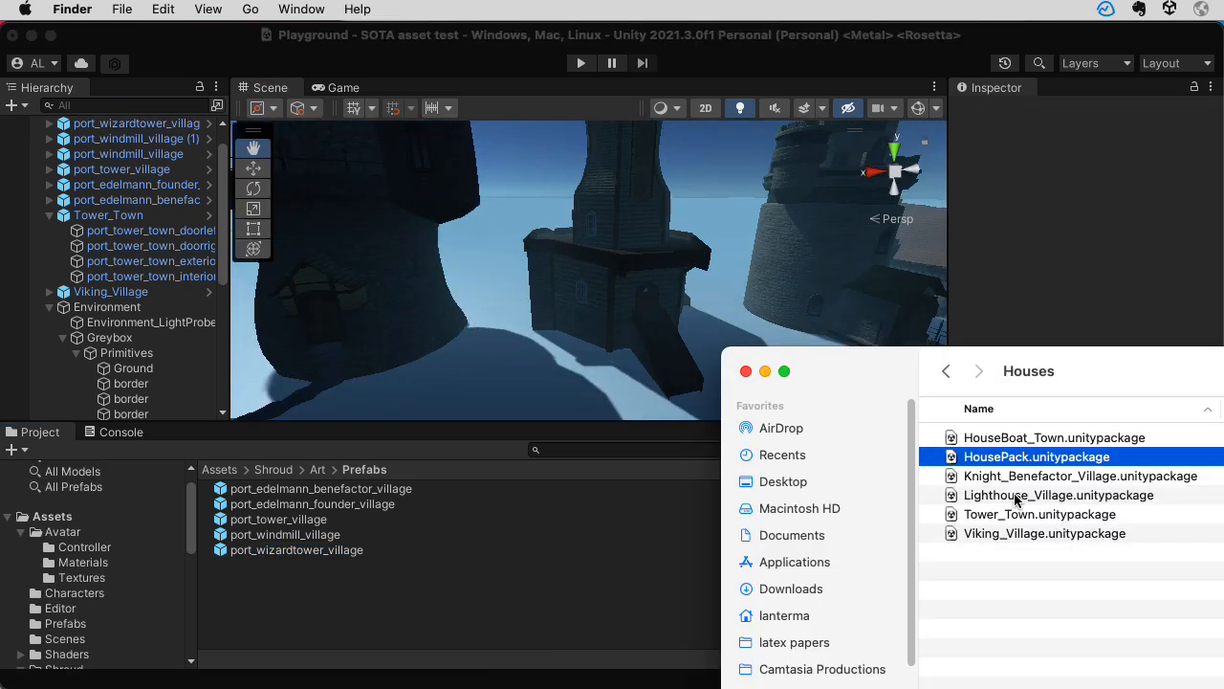
Import all preselected contents of Knight_Benefactor_Village.unitypackage from the Houses folder into the project's Assets
{"action": "left_click", "coordinate": [975, 479]}
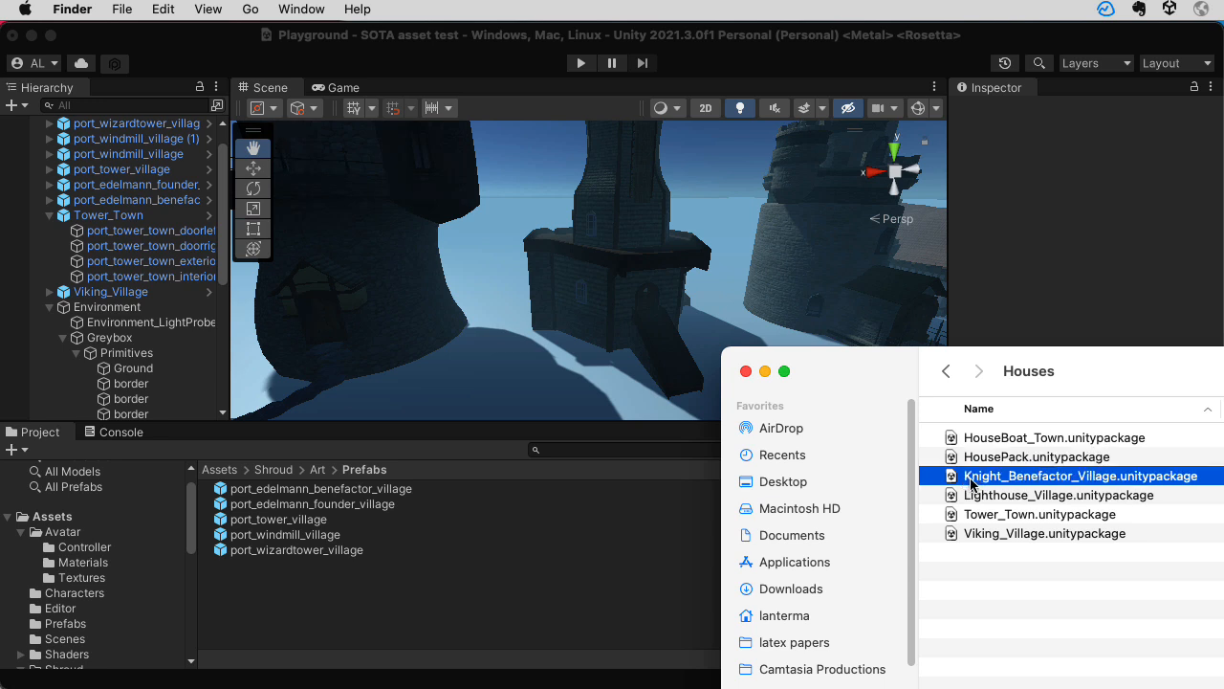
{"action": "left_click_drag", "start_coordinate": [950, 482], "coordinate": [82, 521]}
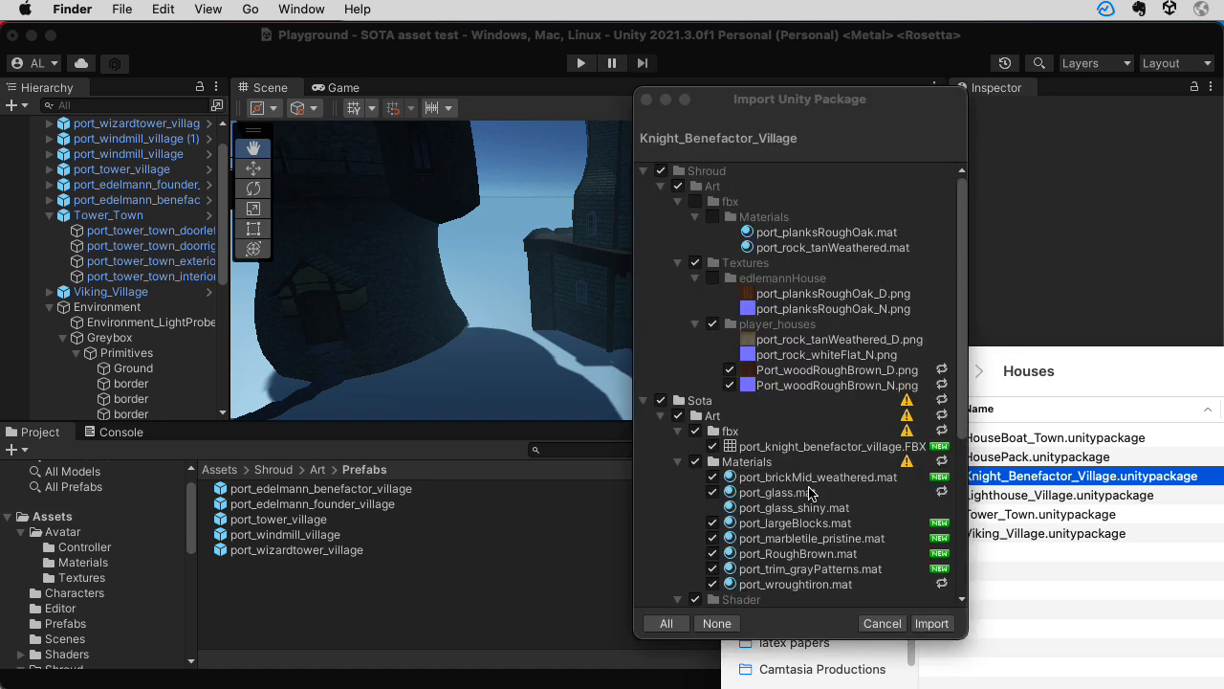
{"action": "left_click_drag", "start_coordinate": [964, 414], "coordinate": [965, 570]}
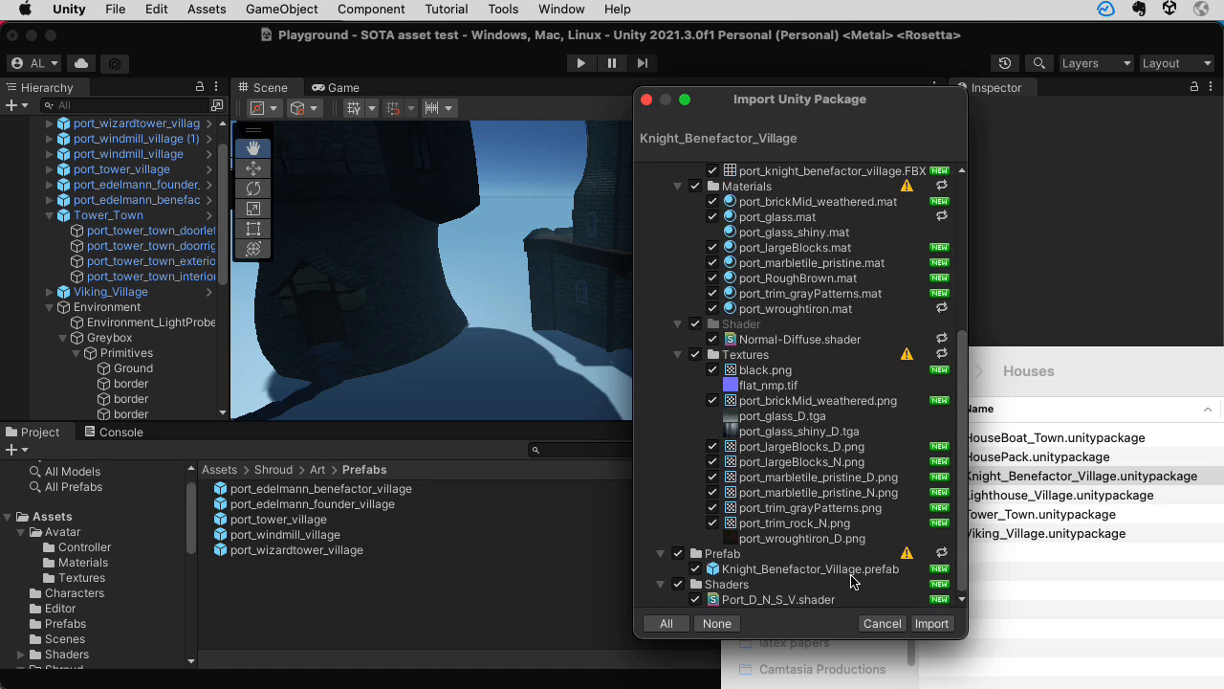
{"action": "left_click", "coordinate": [933, 624]}
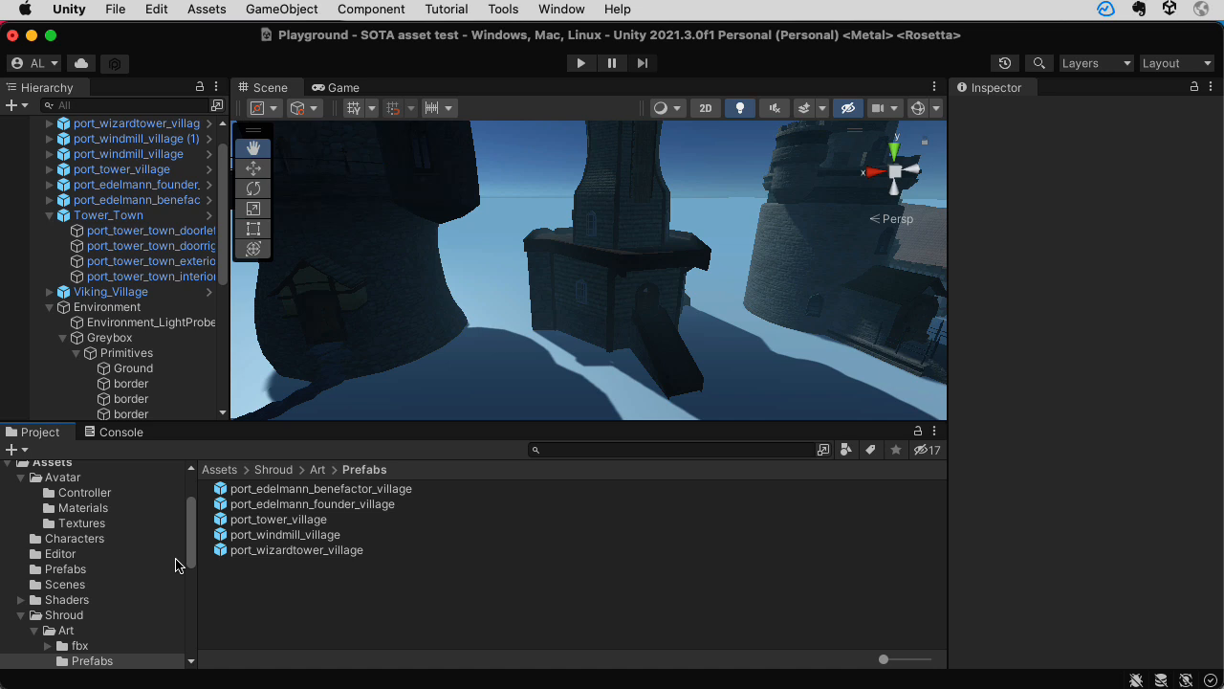
Expand the Sota folder in the project's Assets and open its Prefab folder
{"action": "left_click_drag", "start_coordinate": [190, 550], "coordinate": [190, 566]}
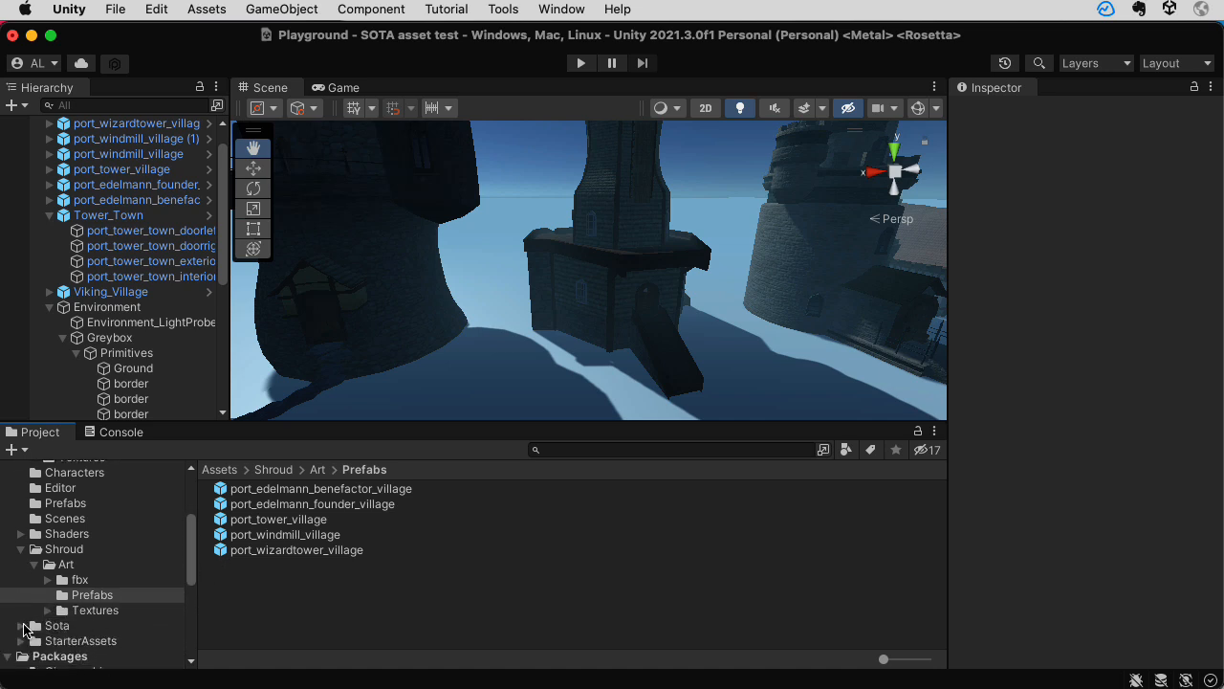
{"action": "left_click", "coordinate": [22, 627]}
{"action": "scroll", "coordinate": [186, 578], "scroll_direction": "down", "scroll_amount": 2}
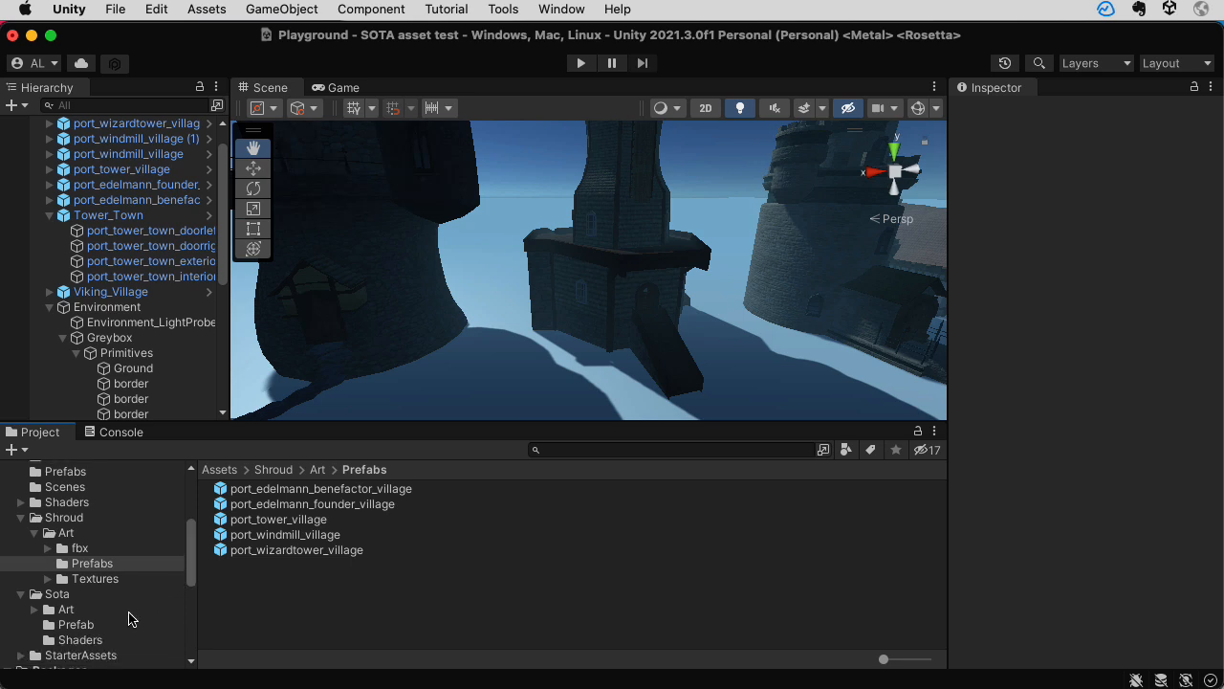
{"action": "left_click", "coordinate": [128, 624]}
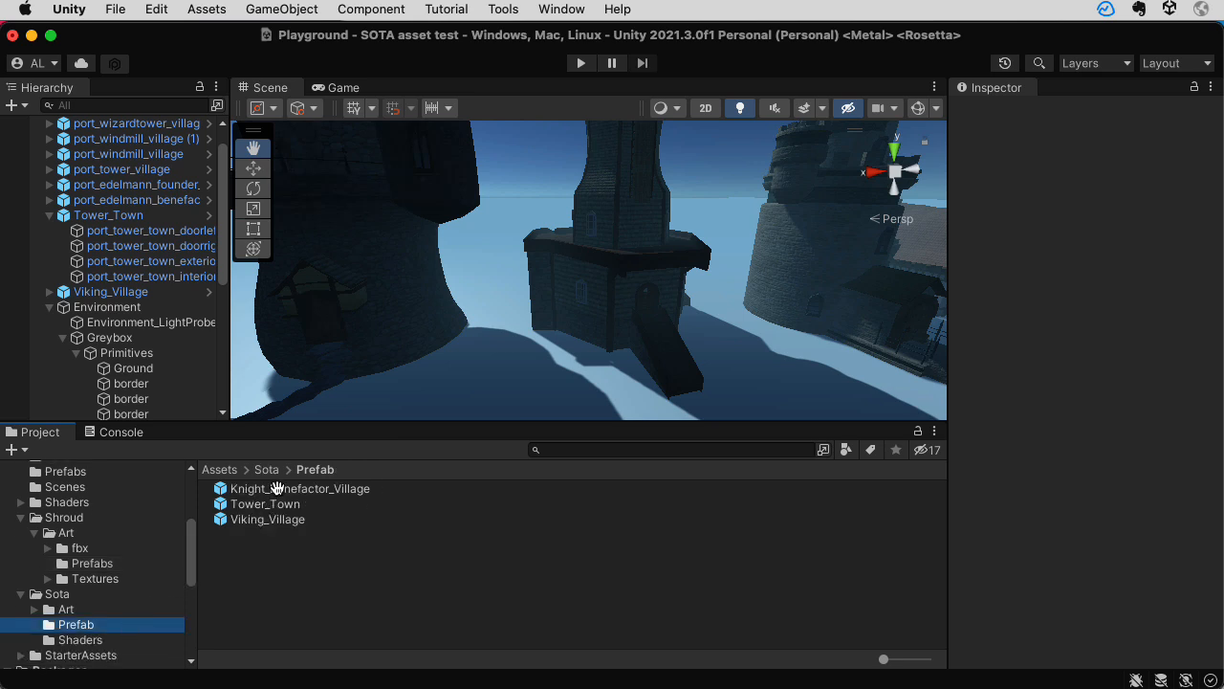
Place the Knight_Benefactor_Village prefab on the open ground beside the wizard tower at about X 138, Z -3.8
{"action": "left_click_drag", "start_coordinate": [424, 289], "coordinate": [672, 324], "text": "alt"}
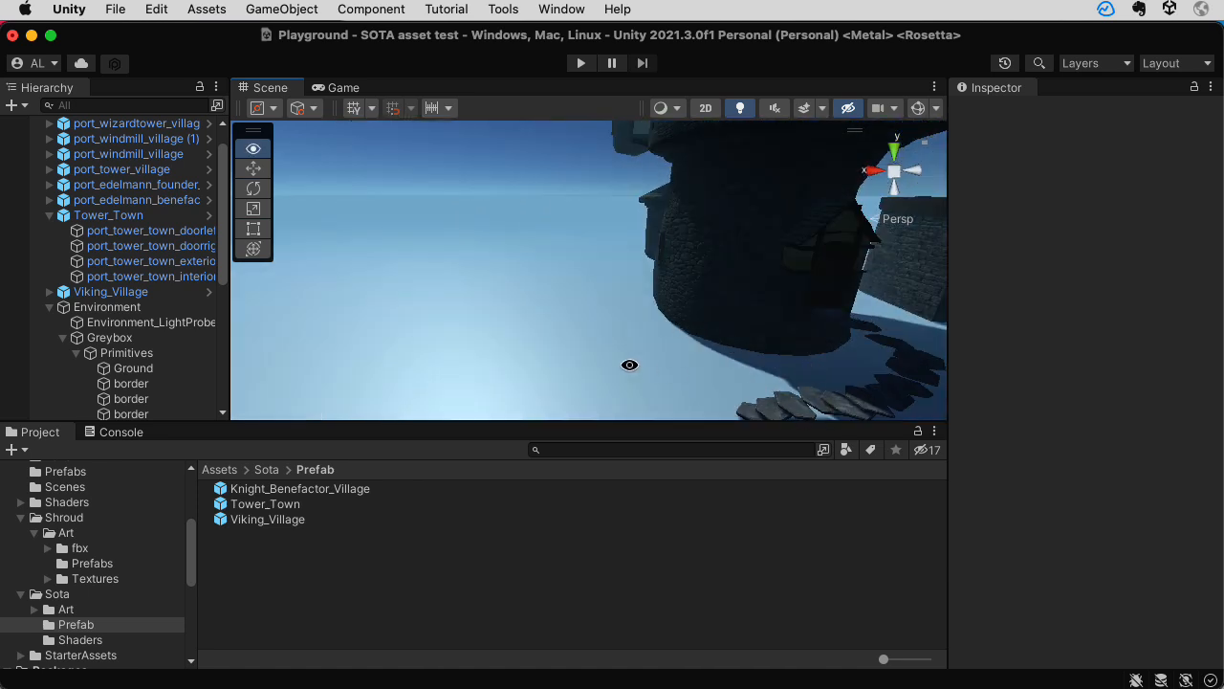
{"action": "left_click_drag", "start_coordinate": [629, 365], "coordinate": [654, 366], "text": "alt"}
{"action": "left_click_drag", "start_coordinate": [403, 396], "coordinate": [626, 315], "text": "alt"}
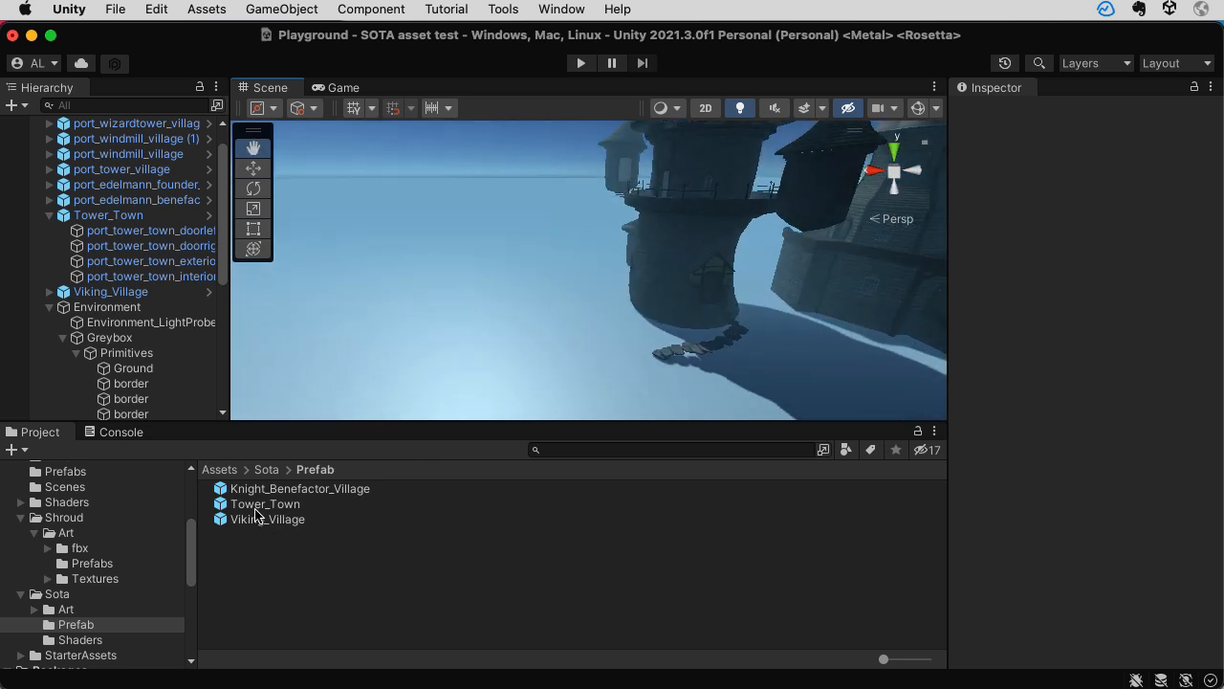
{"action": "left_click", "coordinate": [255, 490]}
{"action": "left_click_drag", "start_coordinate": [222, 490], "coordinate": [483, 327]}
Import Lighthouse_Village.unitypackage from the Houses folder with its preselected contents, after reviewing the package list down to the Lighthouse_village prefab
{"action": "key", "text": "super+Tab"}
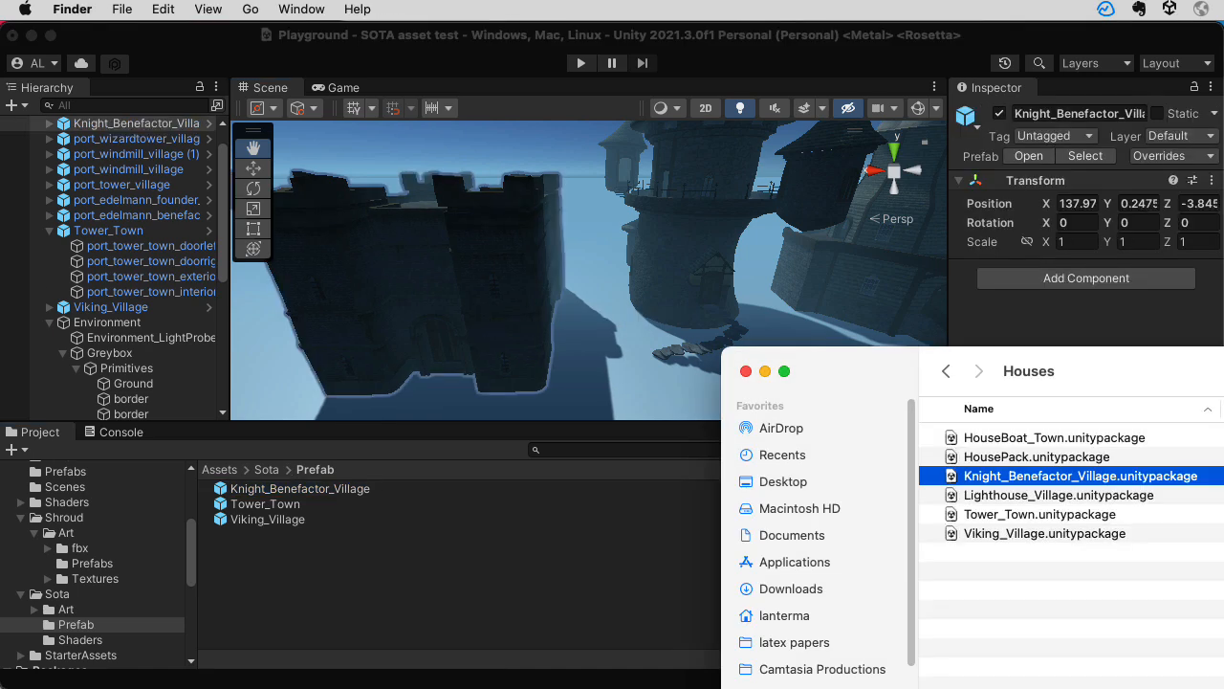
{"action": "left_click", "coordinate": [667, 412]}
{"action": "left_click_drag", "start_coordinate": [507, 258], "coordinate": [680, 262]}
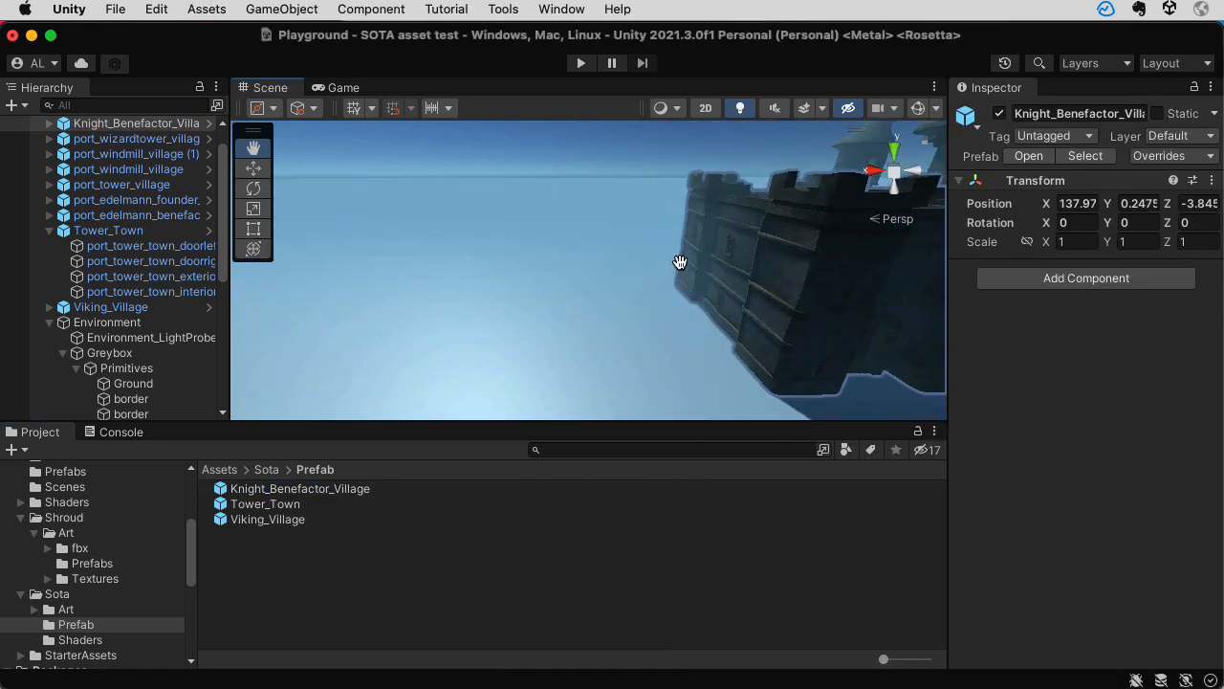
{"action": "key", "text": "super+Tab"}
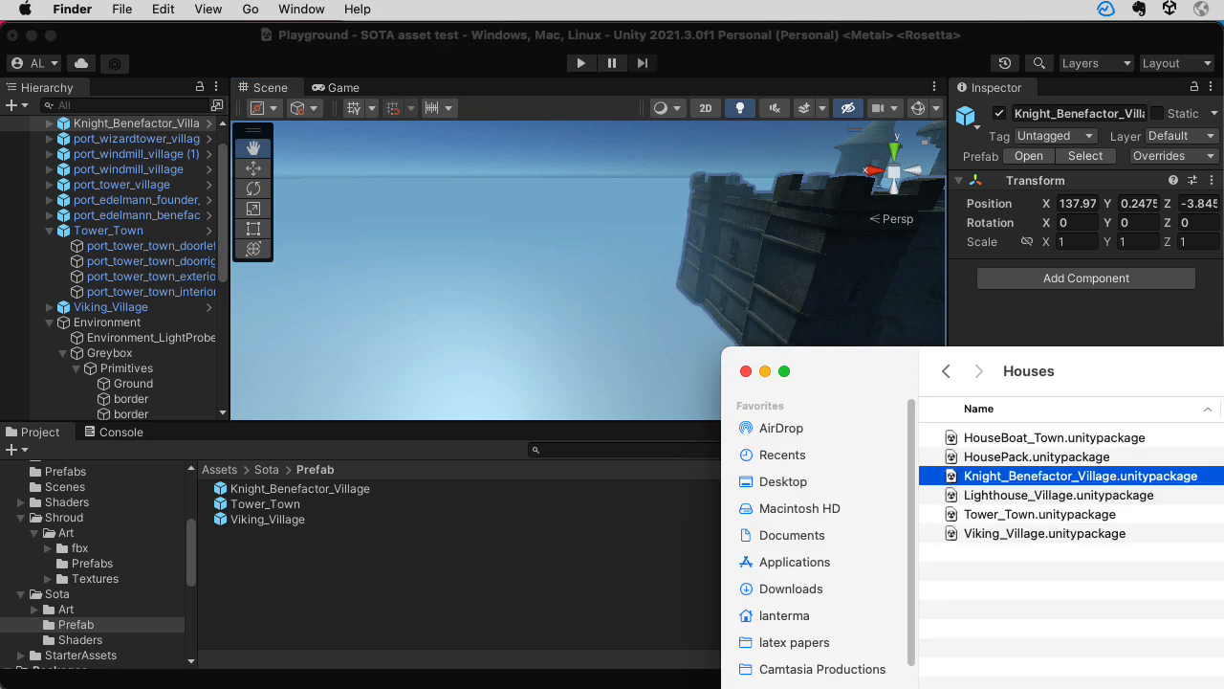
{"action": "left_click", "coordinate": [1012, 498]}
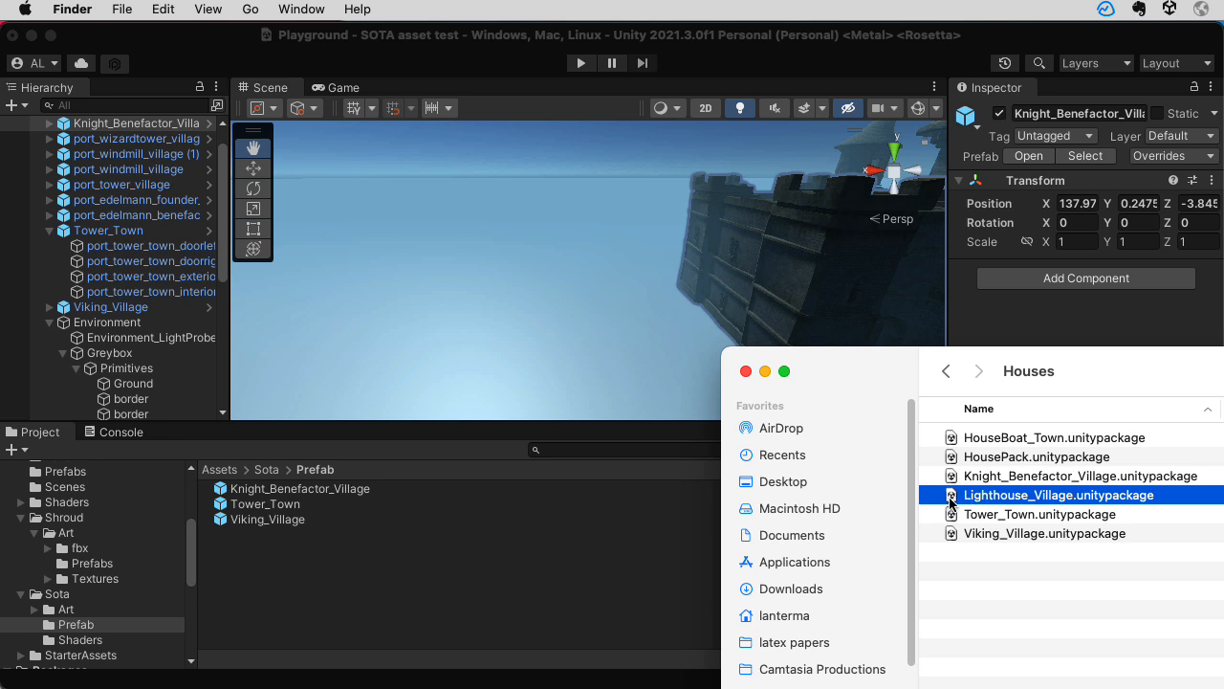
{"action": "left_click_drag", "start_coordinate": [950, 501], "coordinate": [106, 599]}
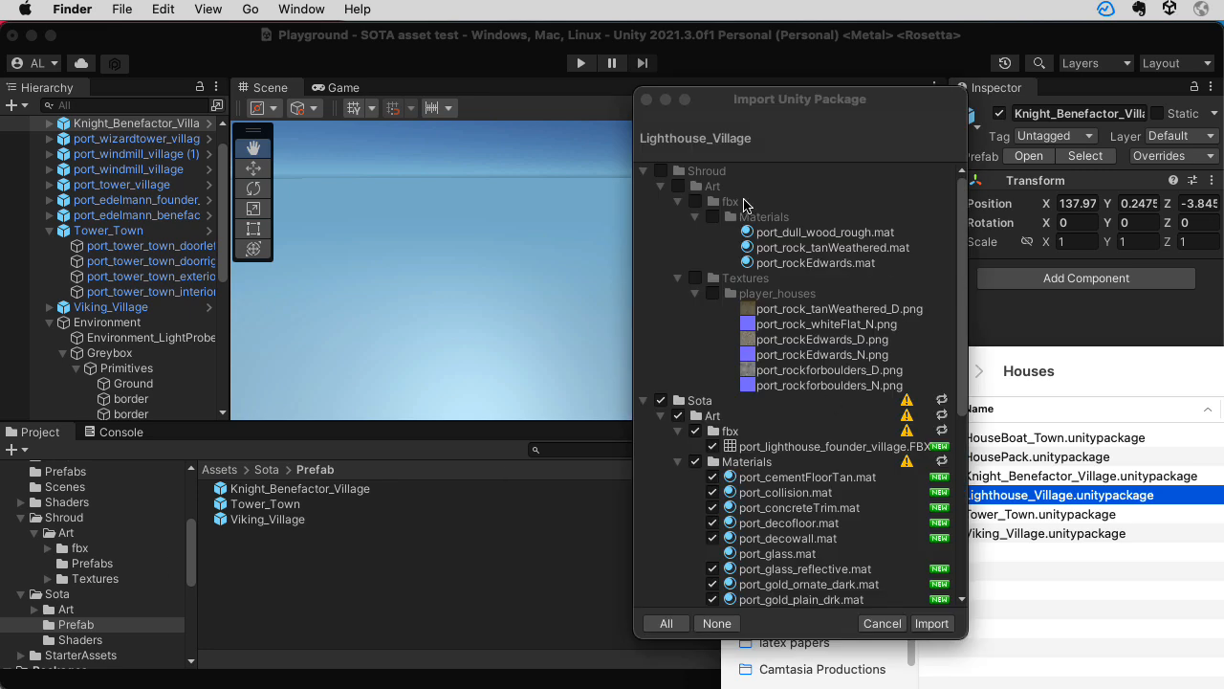
{"action": "left_click", "coordinate": [962, 408]}
{"action": "scroll", "coordinate": [962, 409], "scroll_direction": "down", "scroll_amount": 3}
{"action": "scroll", "coordinate": [967, 404], "scroll_direction": "up", "scroll_amount": 3}
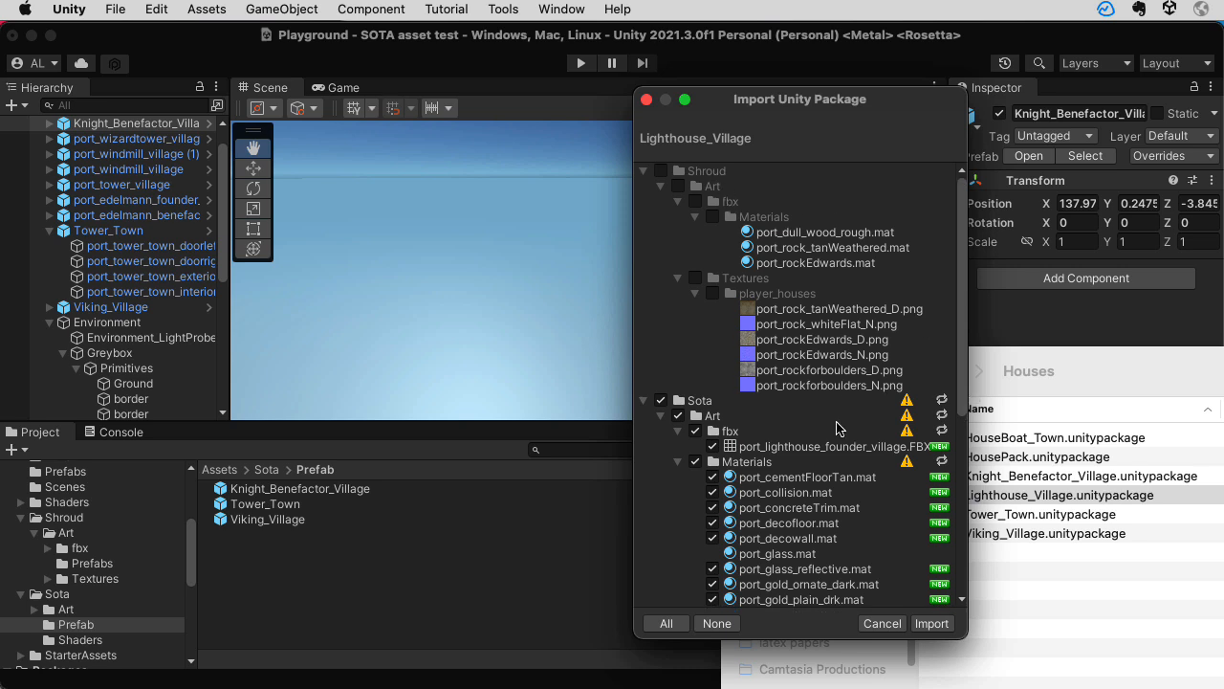
{"action": "scroll", "coordinate": [818, 442], "scroll_direction": "down", "scroll_amount": 5}
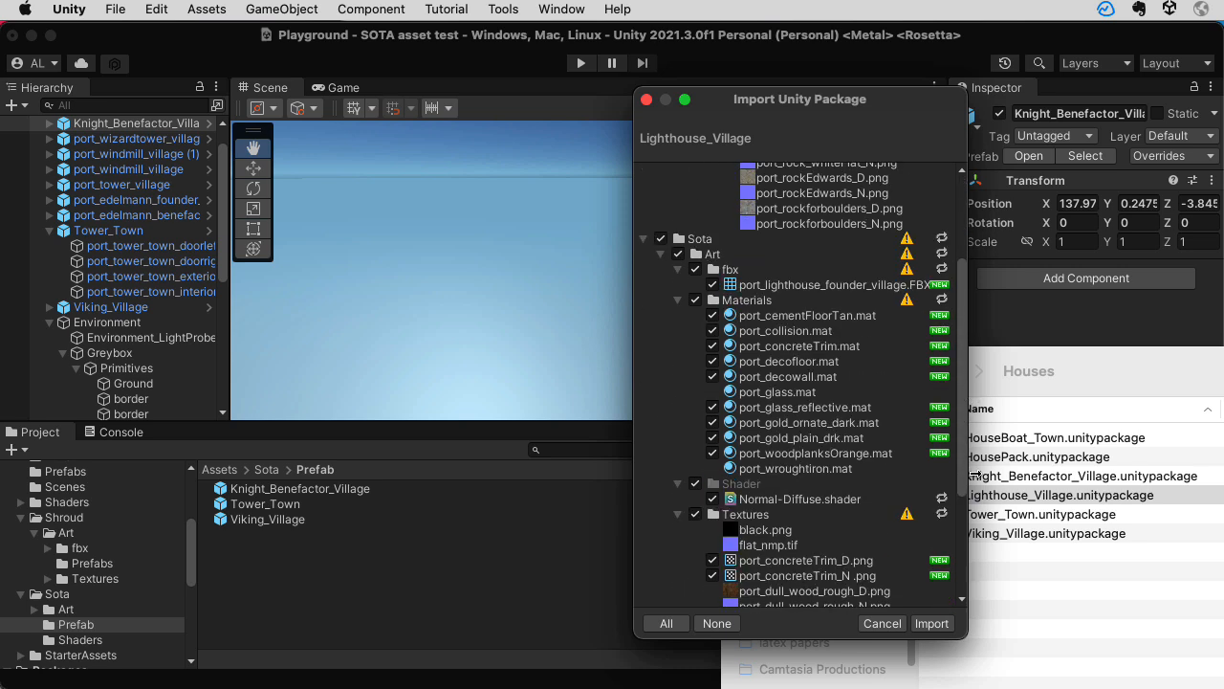
{"action": "left_click_drag", "start_coordinate": [984, 503], "coordinate": [983, 572]}
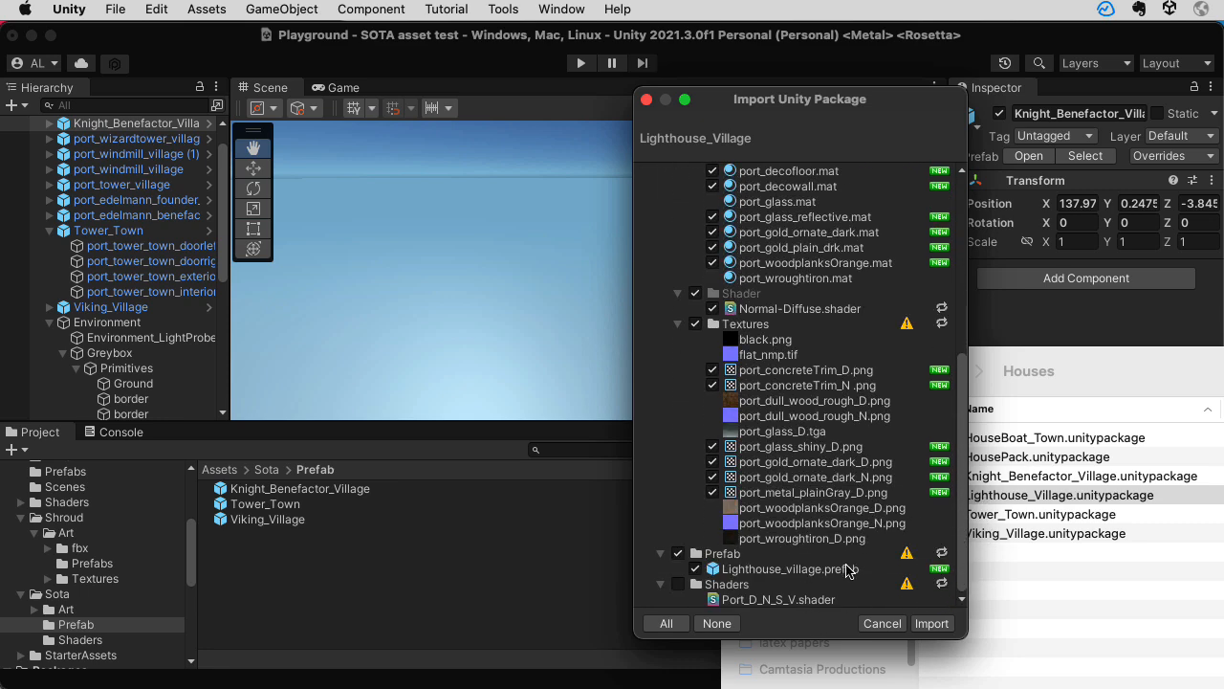
{"action": "left_click", "coordinate": [931, 627]}
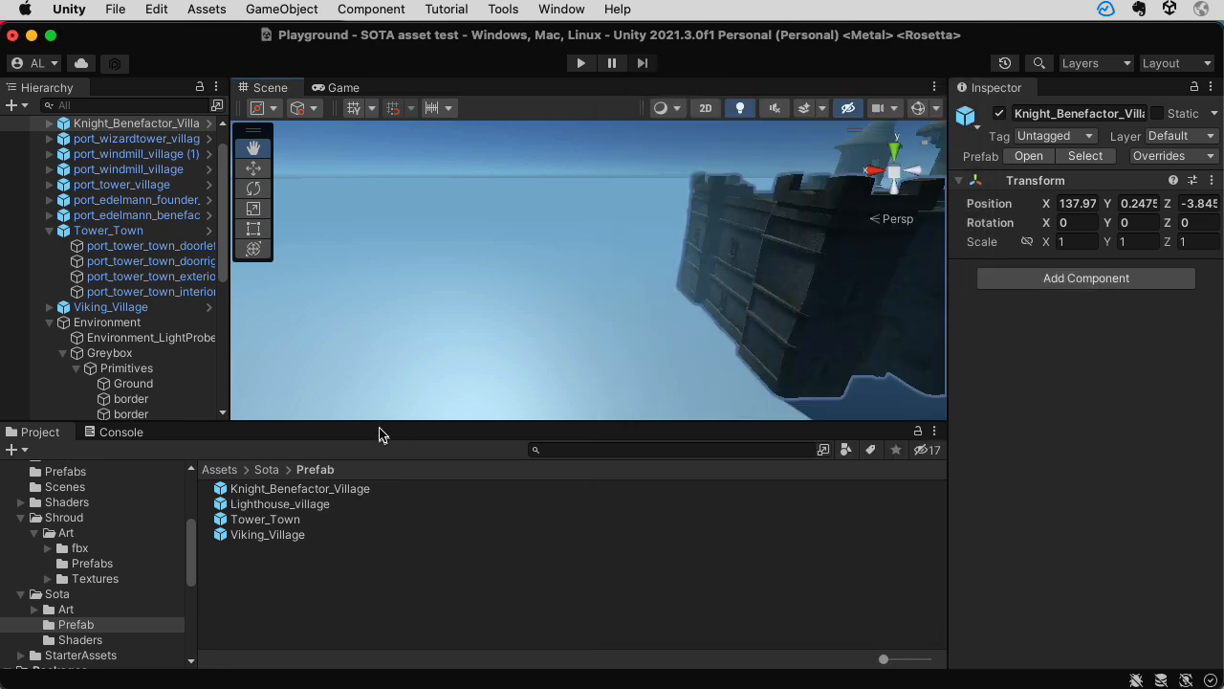
Place the Lighthouse_village prefab beside the knight's castle at about X 162.4, Y 3.2, Z 6.7
{"action": "left_click_drag", "start_coordinate": [234, 507], "coordinate": [753, 336]}
{"action": "right_click_drag", "start_coordinate": [793, 304], "coordinate": [744, 392], "text": "alt"}
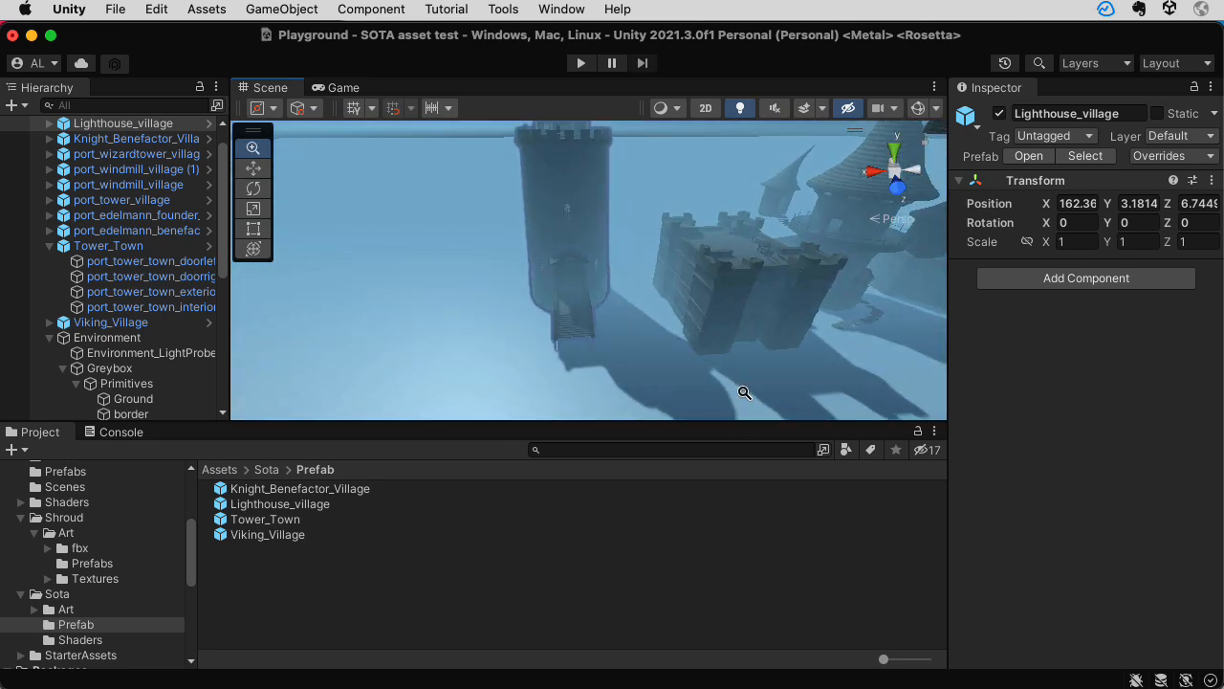
{"action": "left_click_drag", "start_coordinate": [794, 360], "coordinate": [669, 344], "text": "alt"}
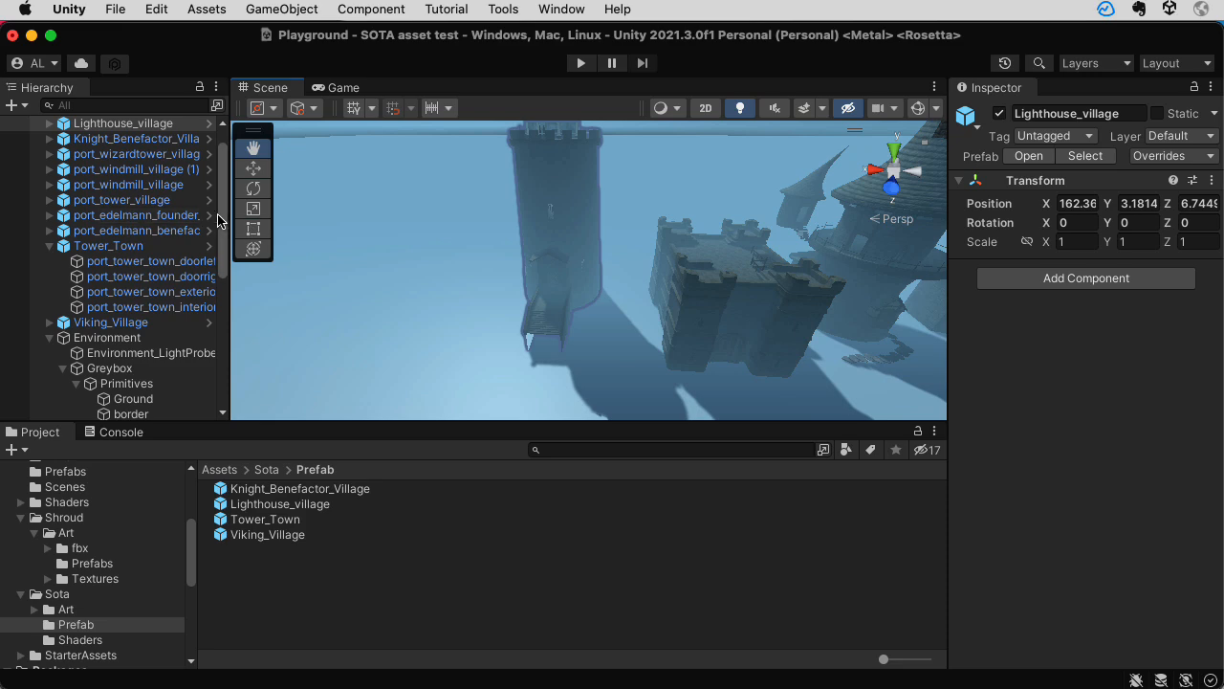
Select the Ground object and turn off fog in the Scene view to see the buildings clearly
{"action": "left_click_drag", "start_coordinate": [226, 205], "coordinate": [207, 300]}
{"action": "scroll", "coordinate": [220, 207], "scroll_direction": "down", "scroll_amount": 3}
{"action": "scroll", "coordinate": [218, 208], "scroll_direction": "up", "scroll_amount": 3}
{"action": "scroll", "coordinate": [216, 210], "scroll_direction": "down", "scroll_amount": 3}
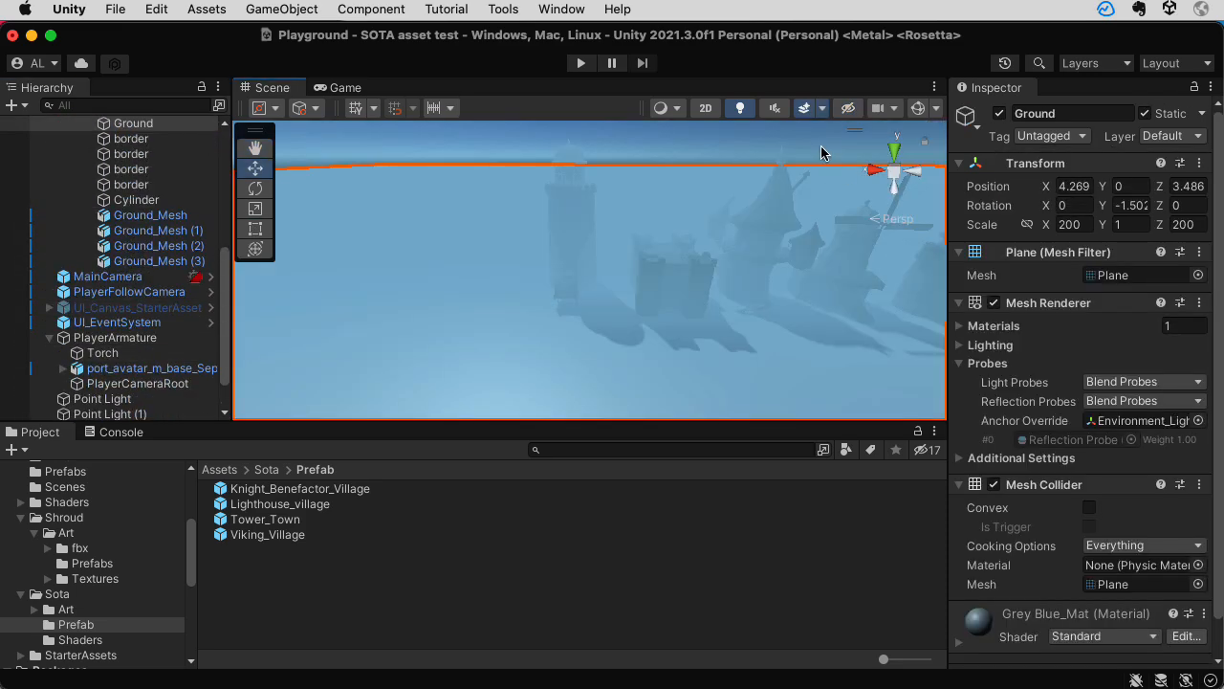
{"action": "left_click", "coordinate": [822, 109]}
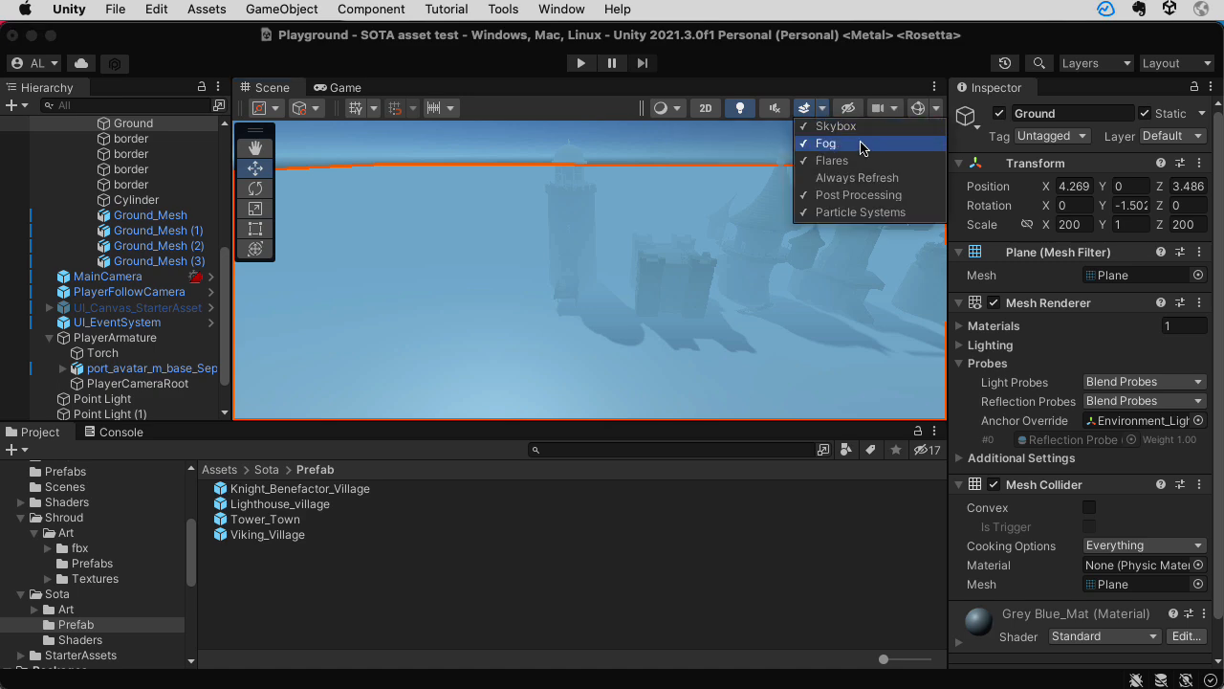
{"action": "left_click", "coordinate": [861, 144]}
{"action": "left_click_drag", "start_coordinate": [808, 309], "coordinate": [613, 249], "text": "alt"}
{"action": "mouse_move", "coordinate": [721, 294]}
{"action": "left_mouse_down", "text": "alt"}
{"action": "mouse_move", "coordinate": [579, 268]}
{"action": "mouse_move", "coordinate": [736, 284]}
{"action": "left_mouse_up", "text": "alt"}
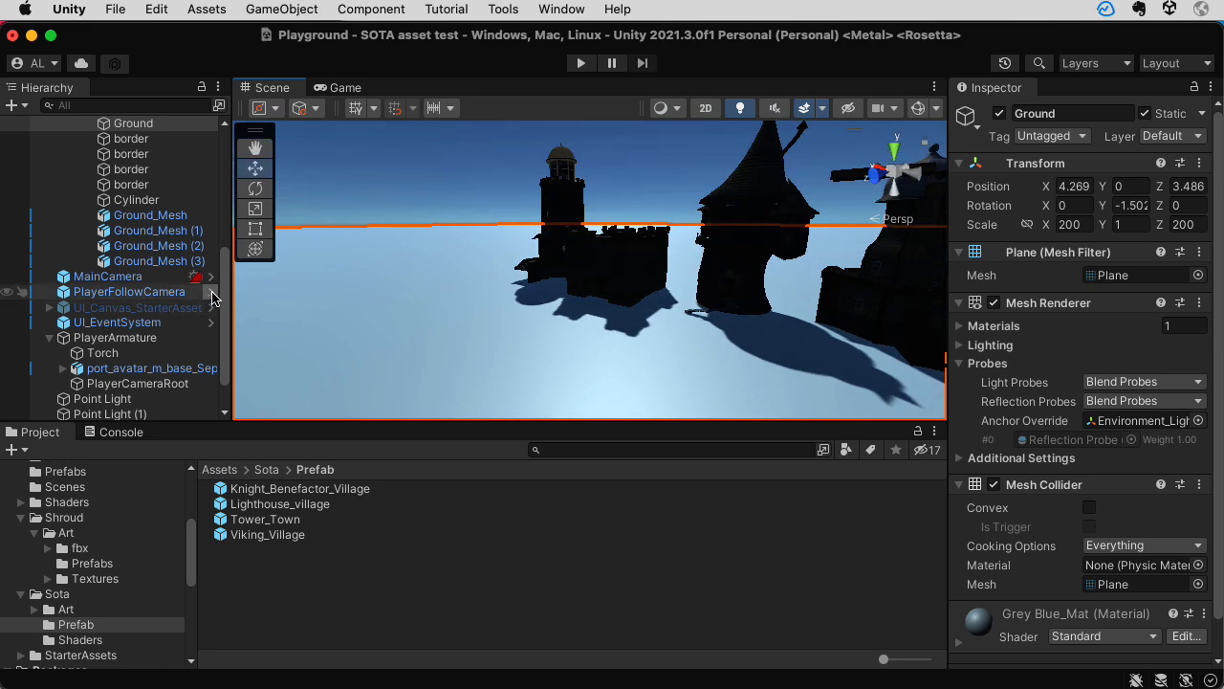
Add a point light in front of the castle and lighthouse at X 138.7, Y 4.7, Z 20.8
{"action": "left_click", "coordinate": [228, 292]}
{"action": "scroll", "coordinate": [223, 302], "scroll_direction": "up", "scroll_amount": 6}
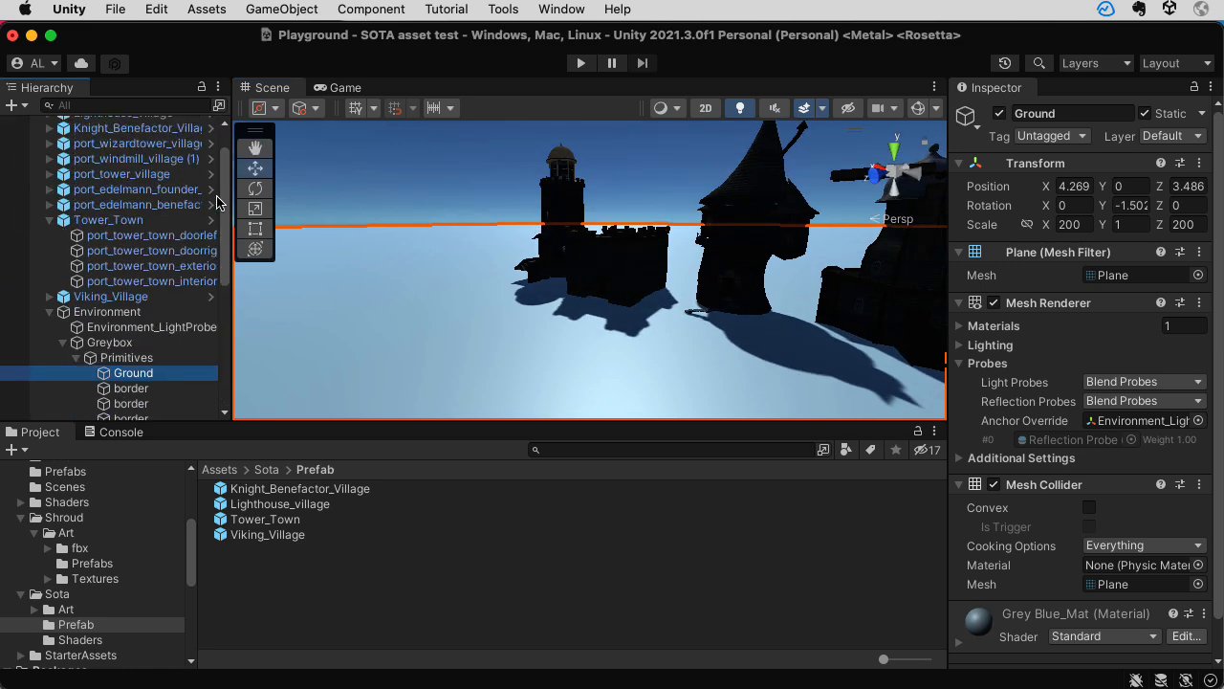
{"action": "left_click", "coordinate": [17, 109]}
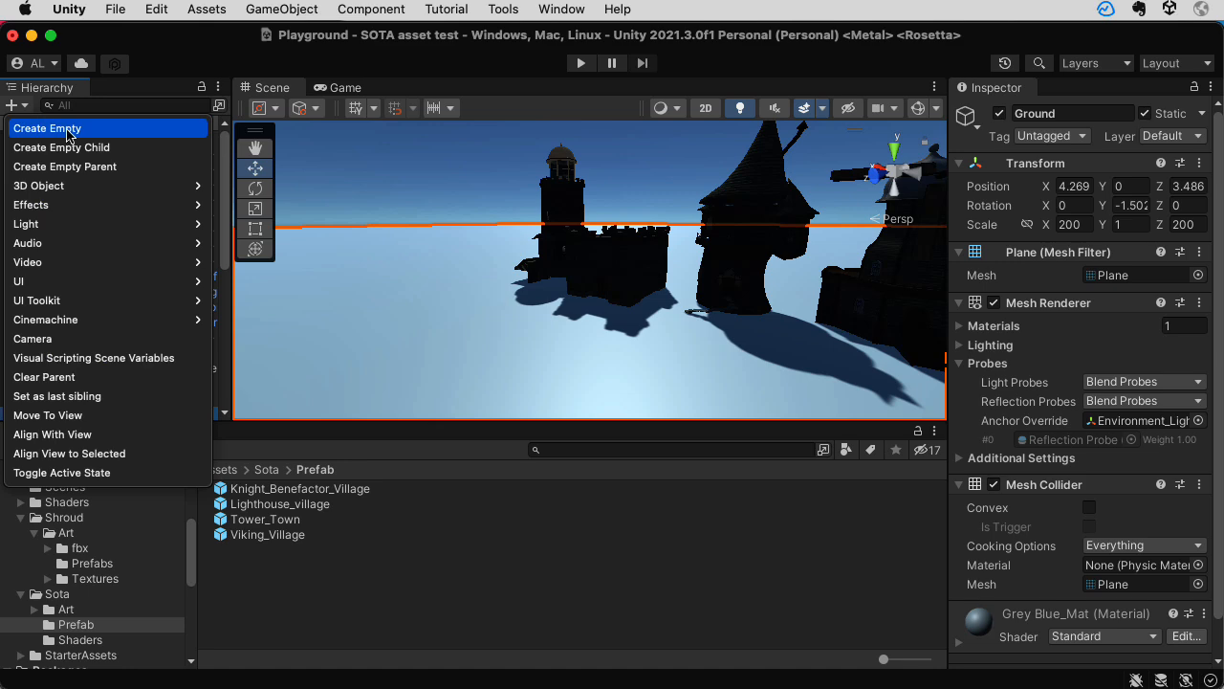
{"action": "mouse_move", "coordinate": [87, 224]}
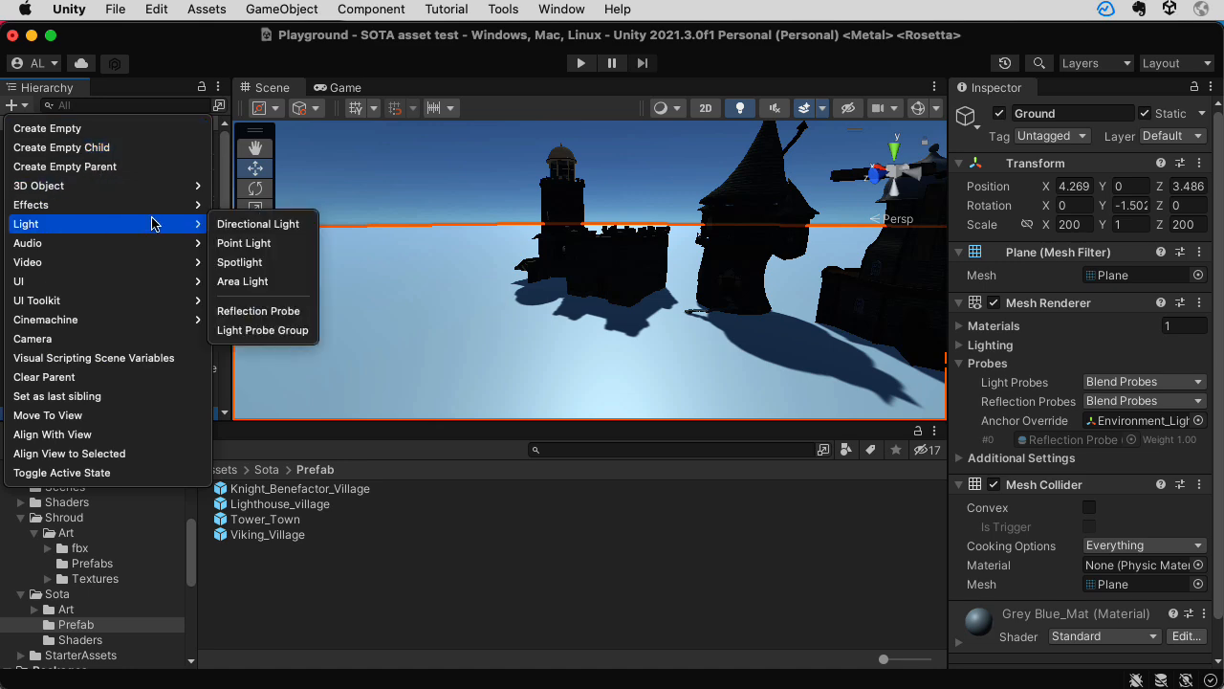
{"action": "left_click", "coordinate": [240, 247]}
{"action": "left_click_drag", "start_coordinate": [537, 291], "coordinate": [468, 326]}
{"action": "left_click_drag", "start_coordinate": [531, 207], "coordinate": [531, 184]}
{"action": "left_click_drag", "start_coordinate": [500, 260], "coordinate": [561, 271]}
{"action": "left_click_drag", "start_coordinate": [536, 294], "coordinate": [478, 369]}
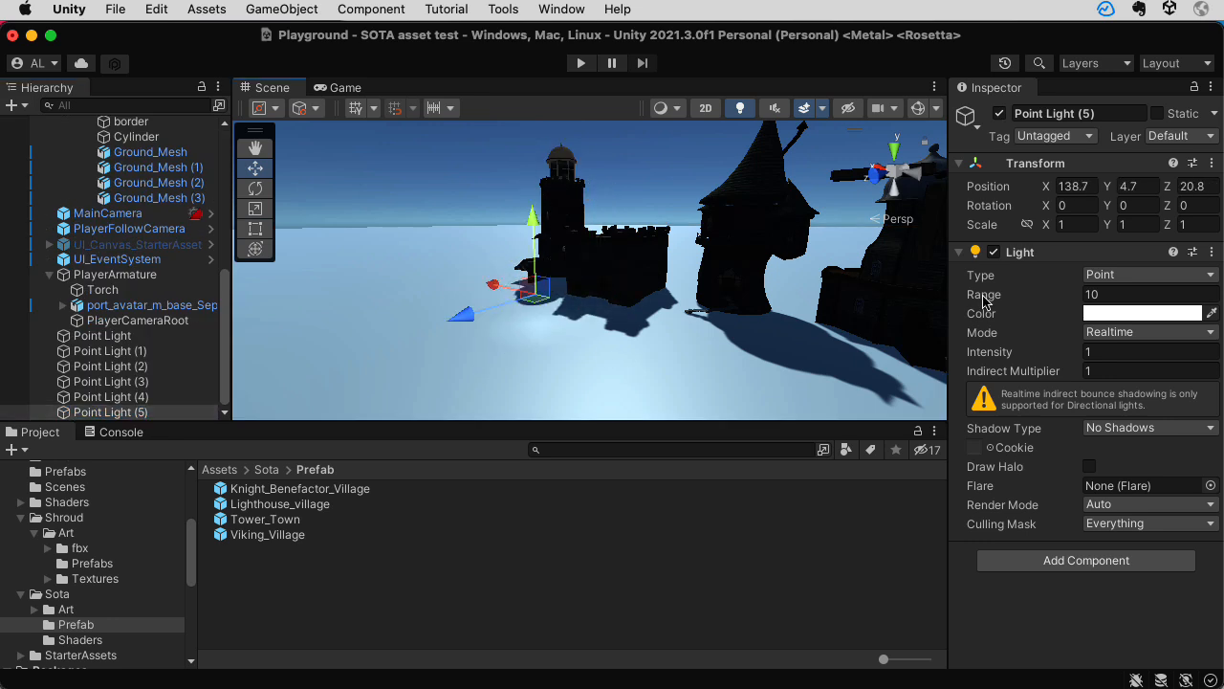
Set the new point light's intensity to 100 and move it toward the castle wall to Y 8.3, Z 12.1
{"action": "left_click", "coordinate": [1131, 359]}
{"action": "type", "text": "100"}
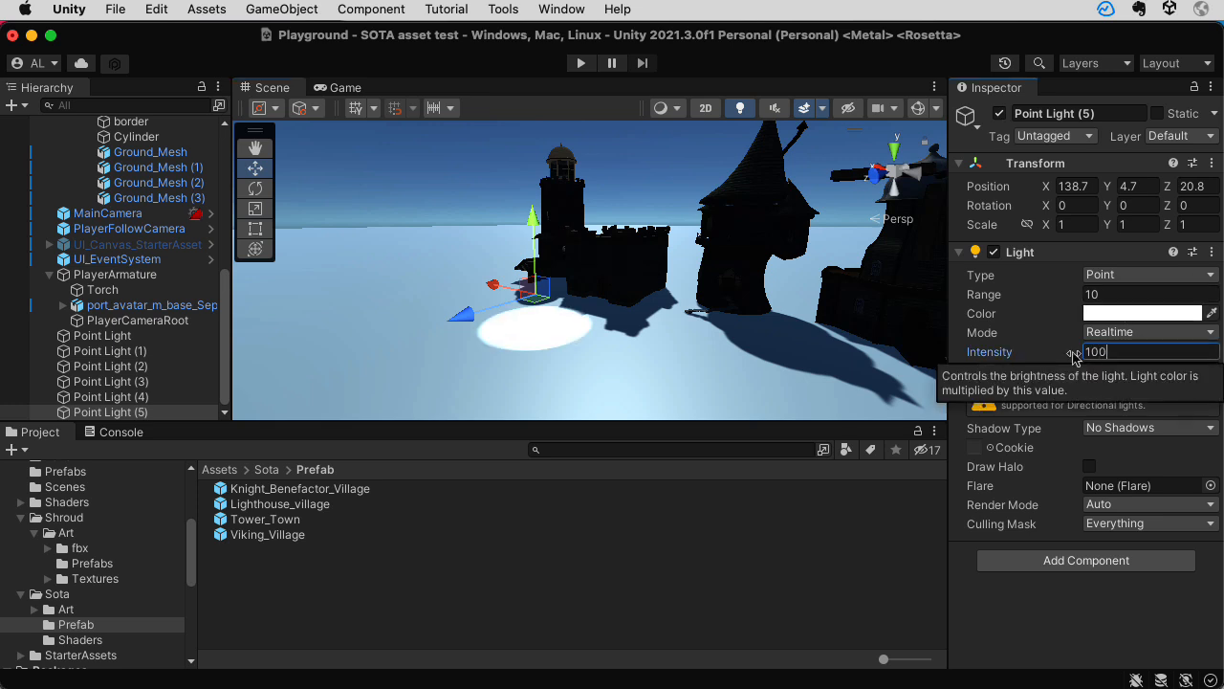
{"action": "left_click_drag", "start_coordinate": [536, 229], "coordinate": [510, 275]}
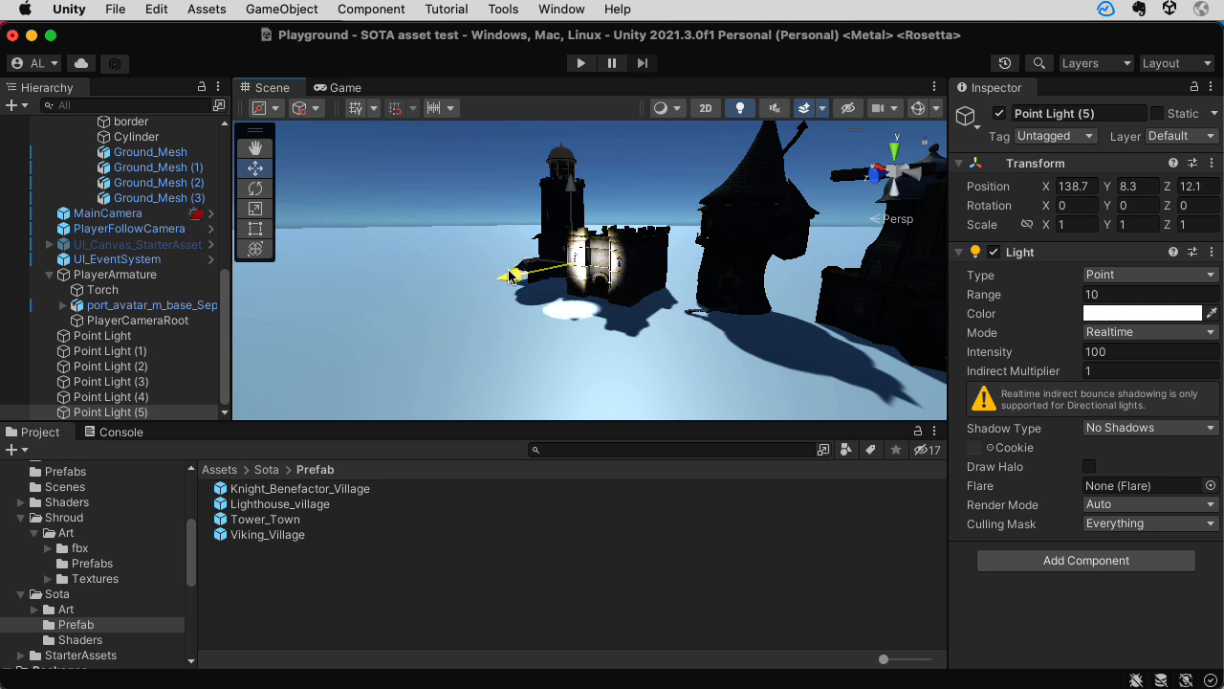
Change the light's type to Directional, move it to Z 17.5 and rotate it to about -201.8 around Y
{"action": "left_click", "coordinate": [1110, 276]}
{"action": "left_click", "coordinate": [1111, 274]}
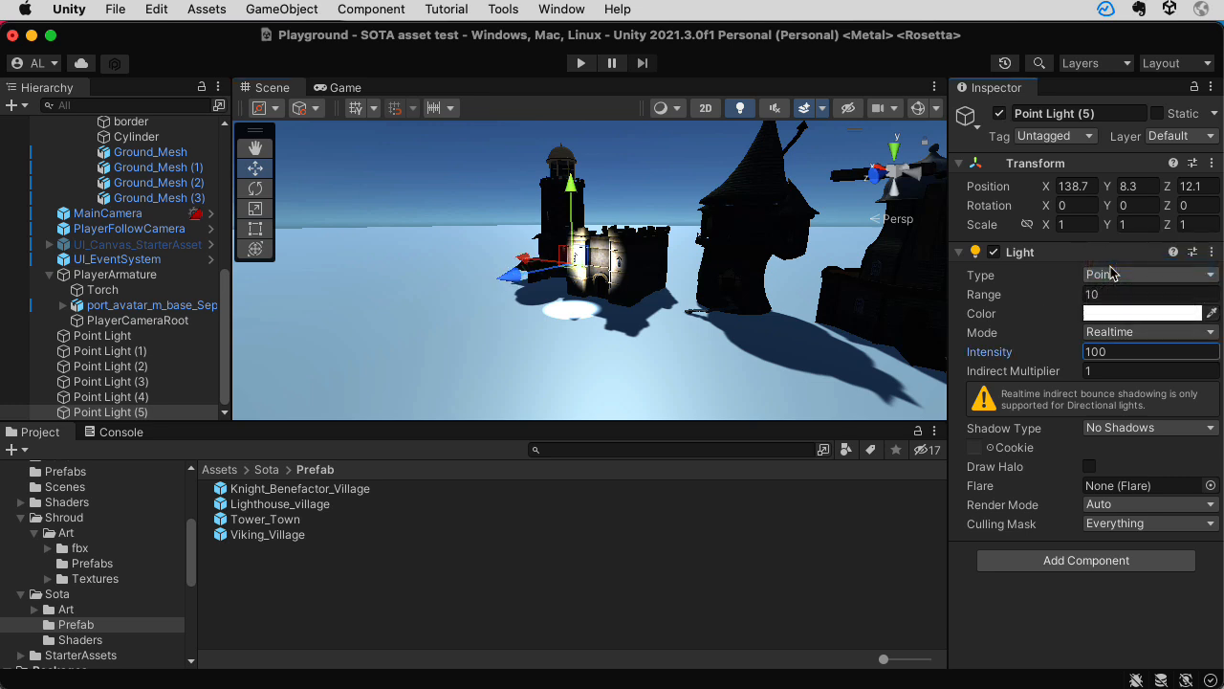
{"action": "left_click", "coordinate": [255, 188]}
{"action": "left_click_drag", "start_coordinate": [483, 278], "coordinate": [1186, 370]}
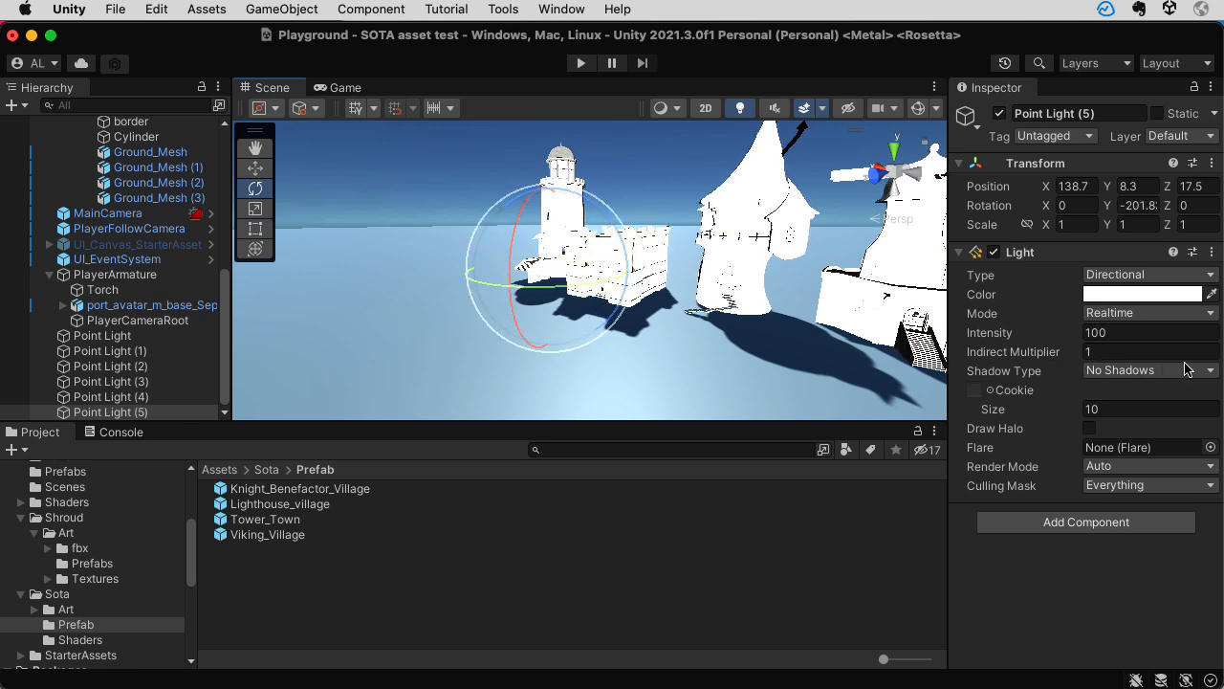
Lower the directional light's intensity to 1
{"action": "left_click", "coordinate": [1100, 331]}
{"action": "type", "text": "10"}
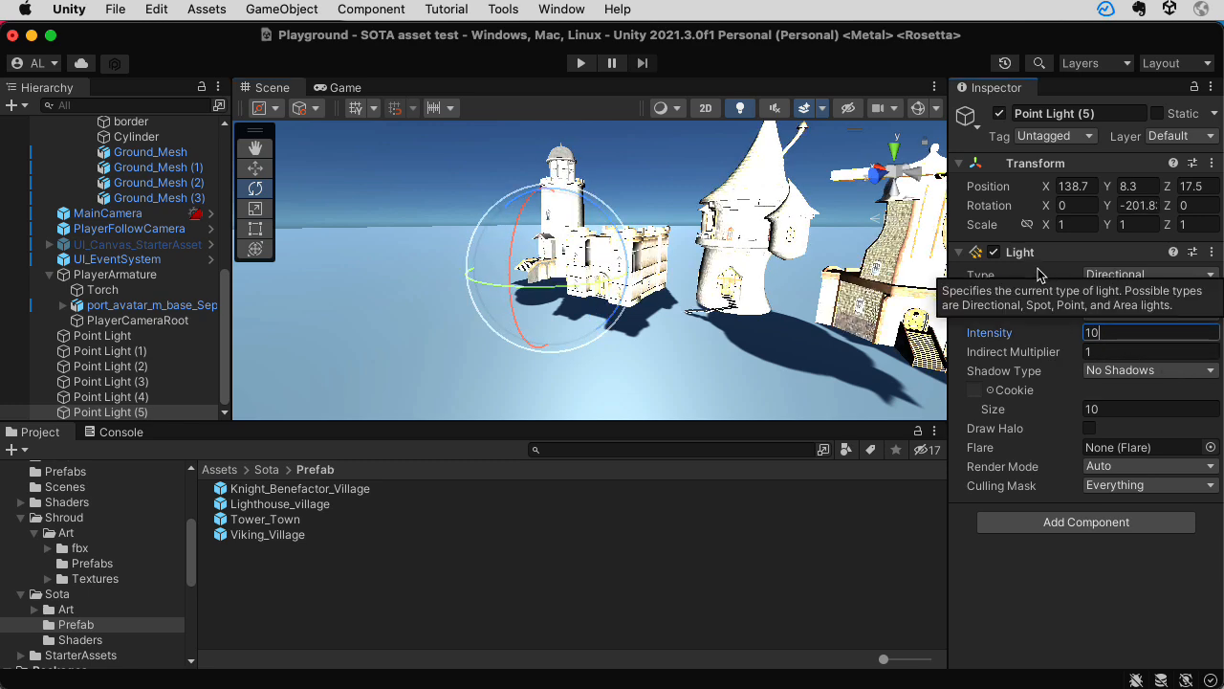
{"action": "key", "text": "BackSpace"}
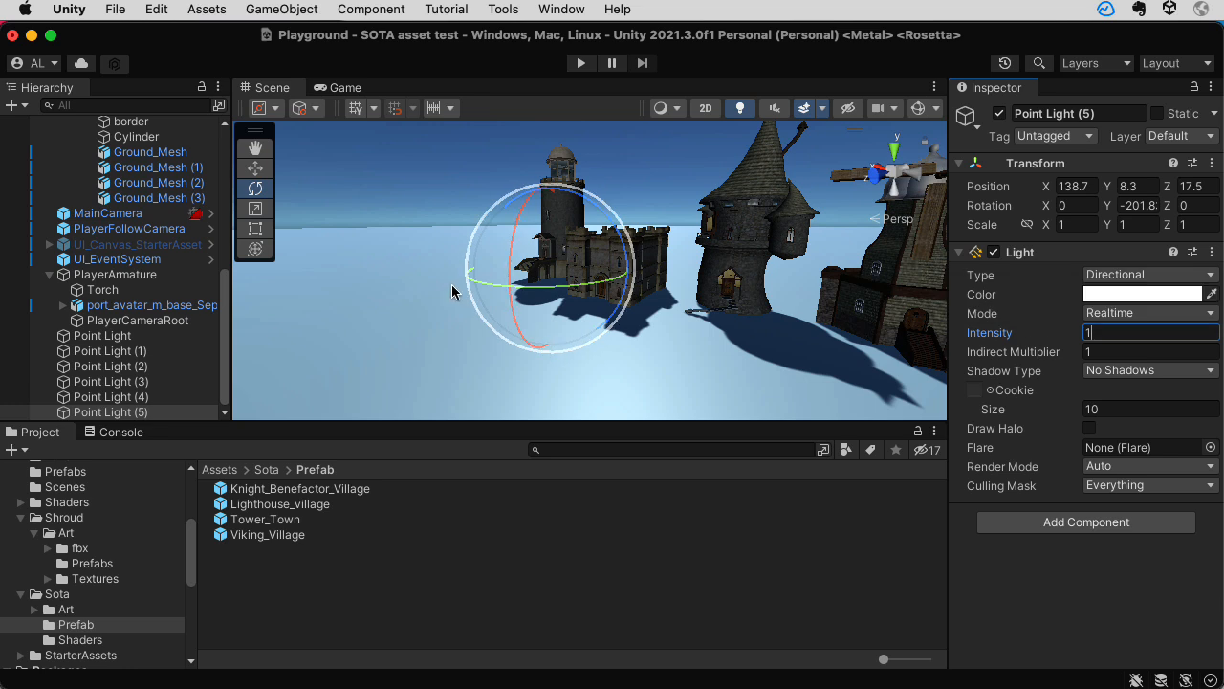
{"action": "left_click", "coordinate": [256, 168]}
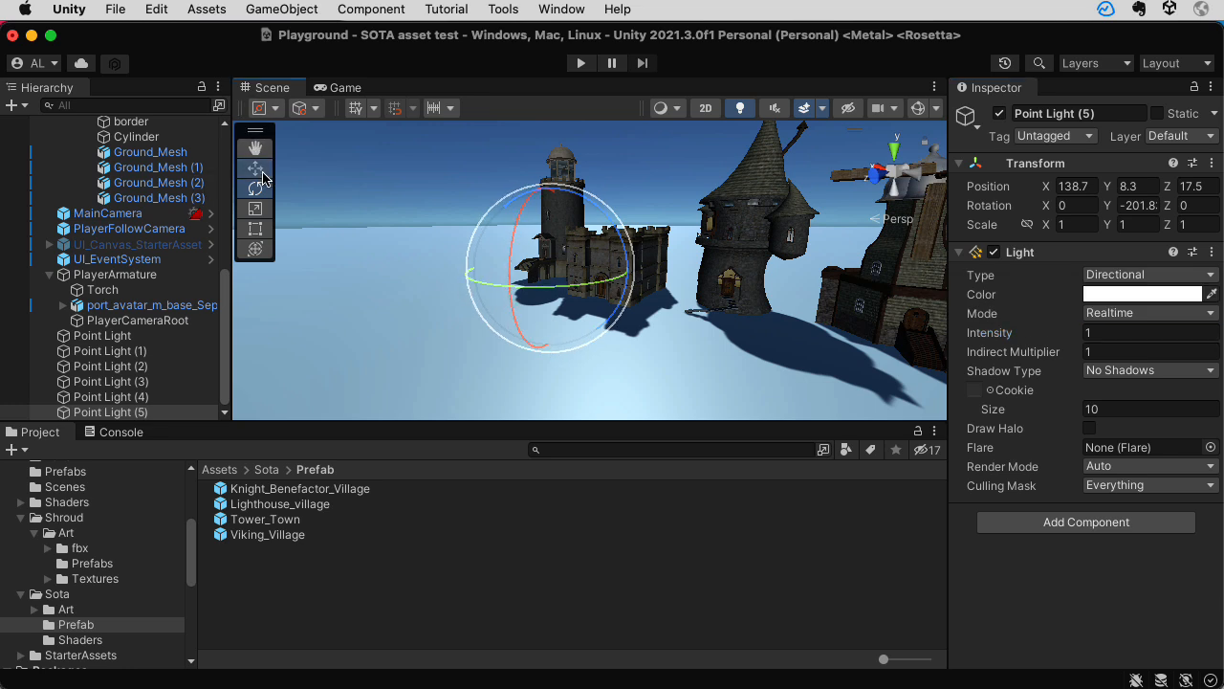
Import the HouseBoat_Town package from the Houses folder with its preselected contents
{"action": "left_click_drag", "start_coordinate": [558, 265], "coordinate": [623, 355]}
{"action": "left_click_drag", "start_coordinate": [734, 357], "coordinate": [888, 354], "text": "alt"}
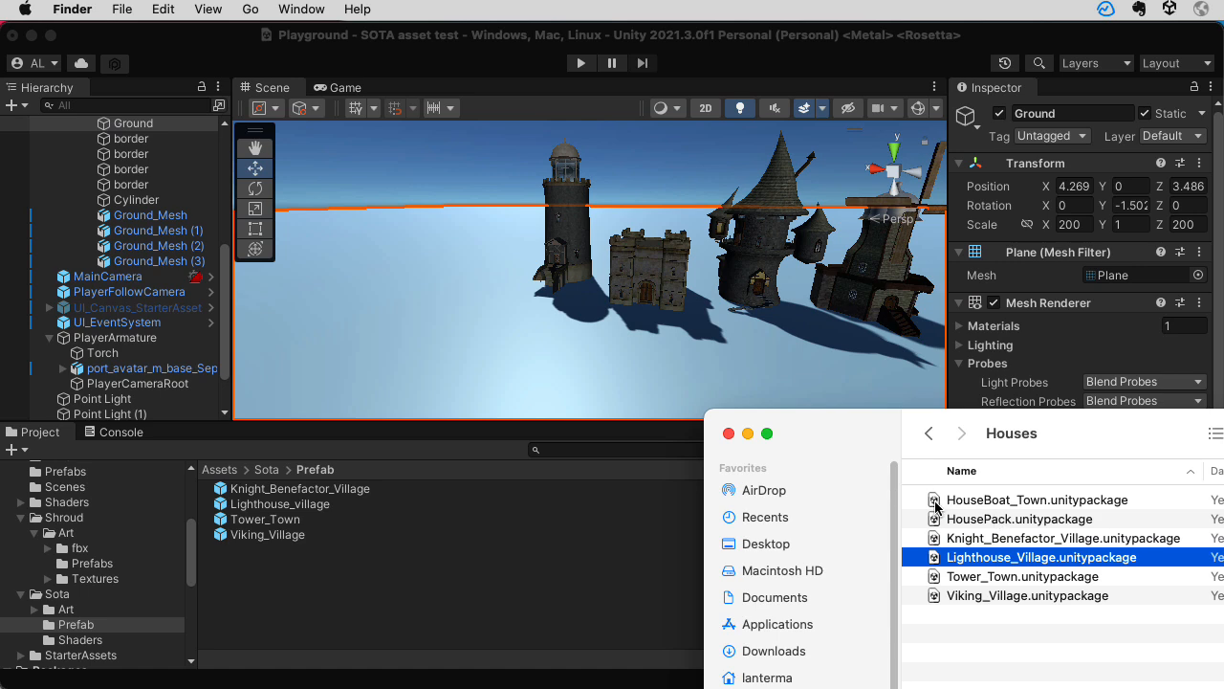
{"action": "left_click", "coordinate": [936, 503]}
{"action": "left_click_drag", "start_coordinate": [933, 507], "coordinate": [155, 546]}
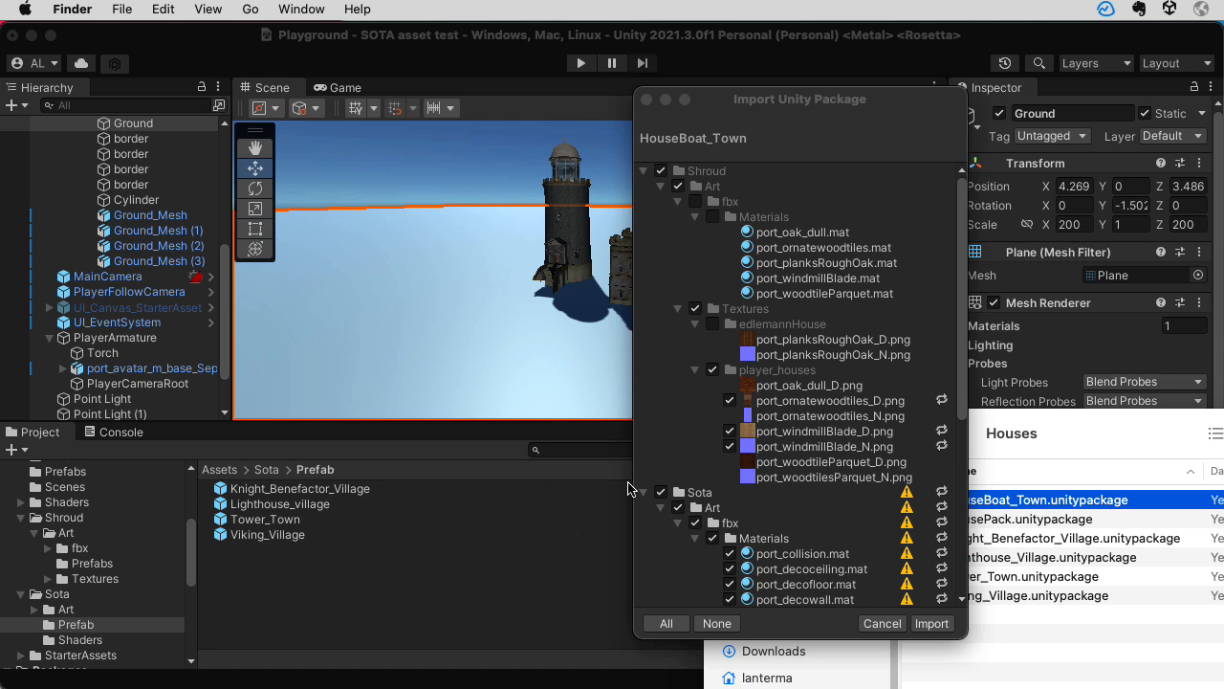
{"action": "scroll", "coordinate": [713, 566], "scroll_direction": "down", "scroll_amount": 10}
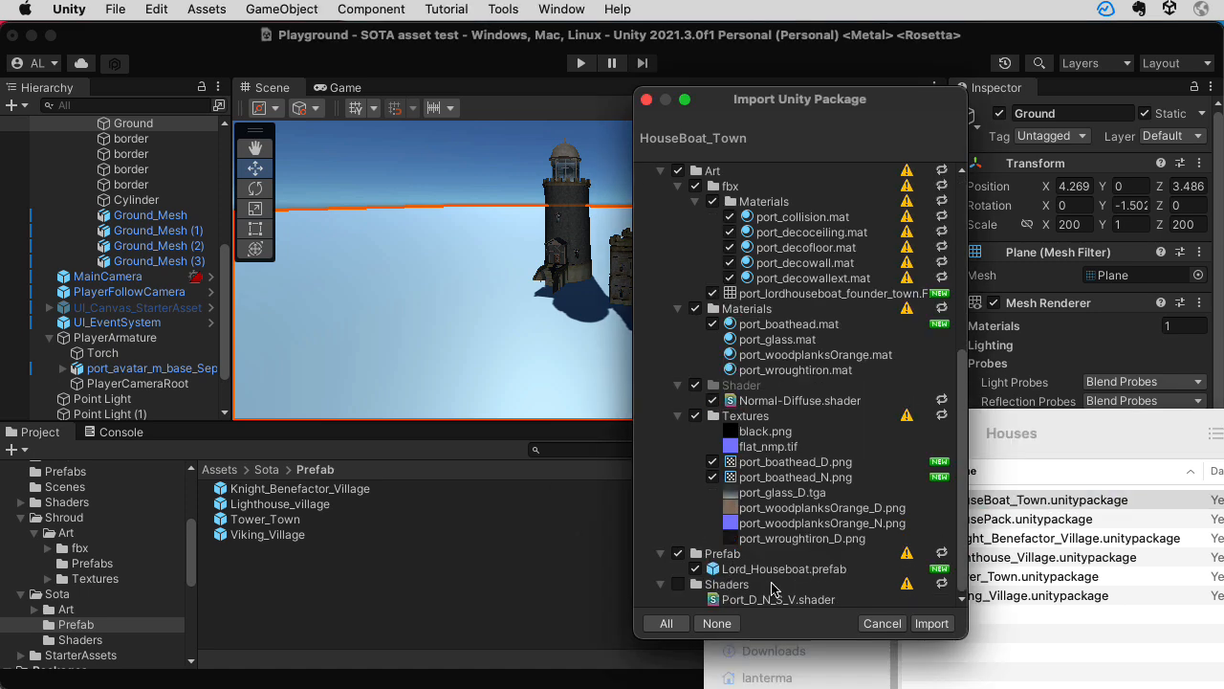
{"action": "left_click", "coordinate": [932, 624]}
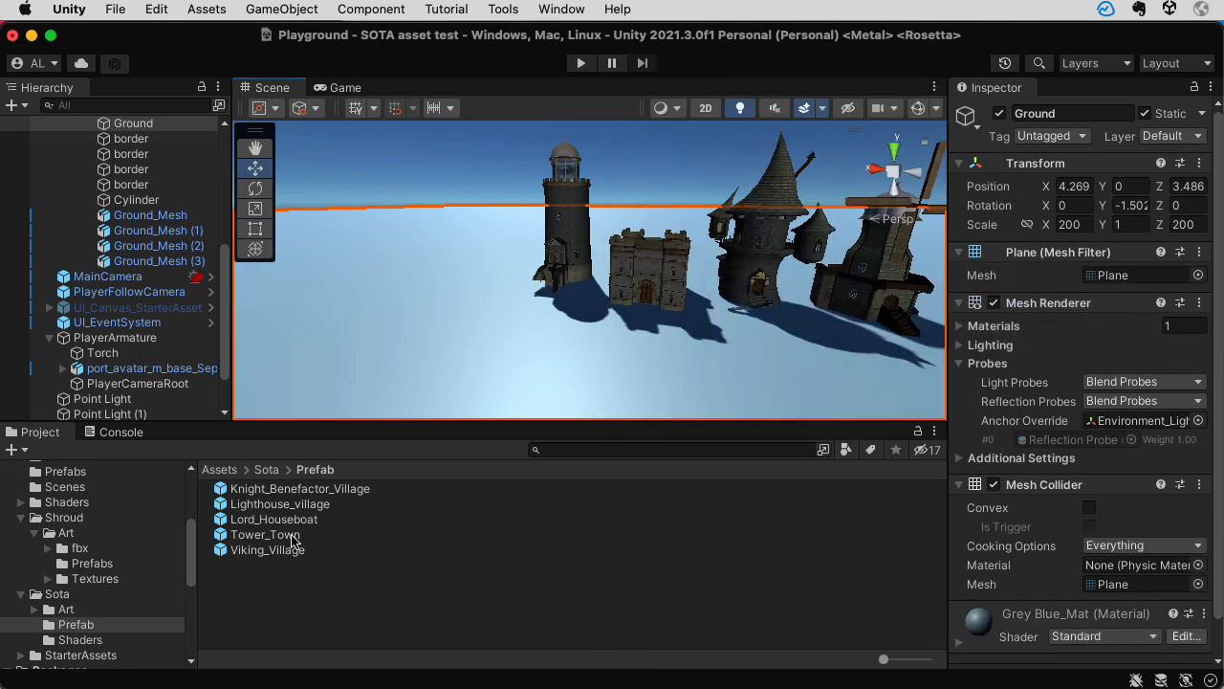
Place the Lord_Houseboat prefab on the ground beside the lighthouse at about X 184.2, Y 1.08, Z 38
{"action": "left_click_drag", "start_coordinate": [279, 525], "coordinate": [303, 359]}
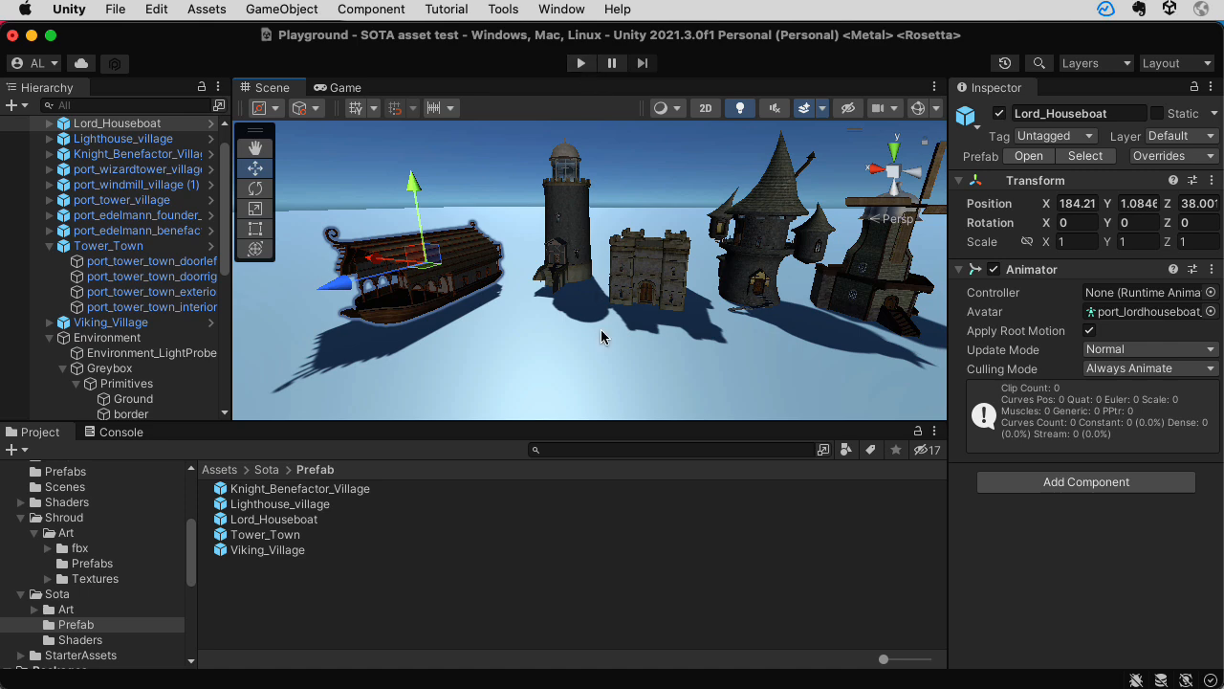
{"action": "left_click_drag", "start_coordinate": [601, 336], "coordinate": [681, 228], "text": "alt"}
{"action": "left_click_drag", "start_coordinate": [584, 275], "coordinate": [628, 306], "text": "alt"}
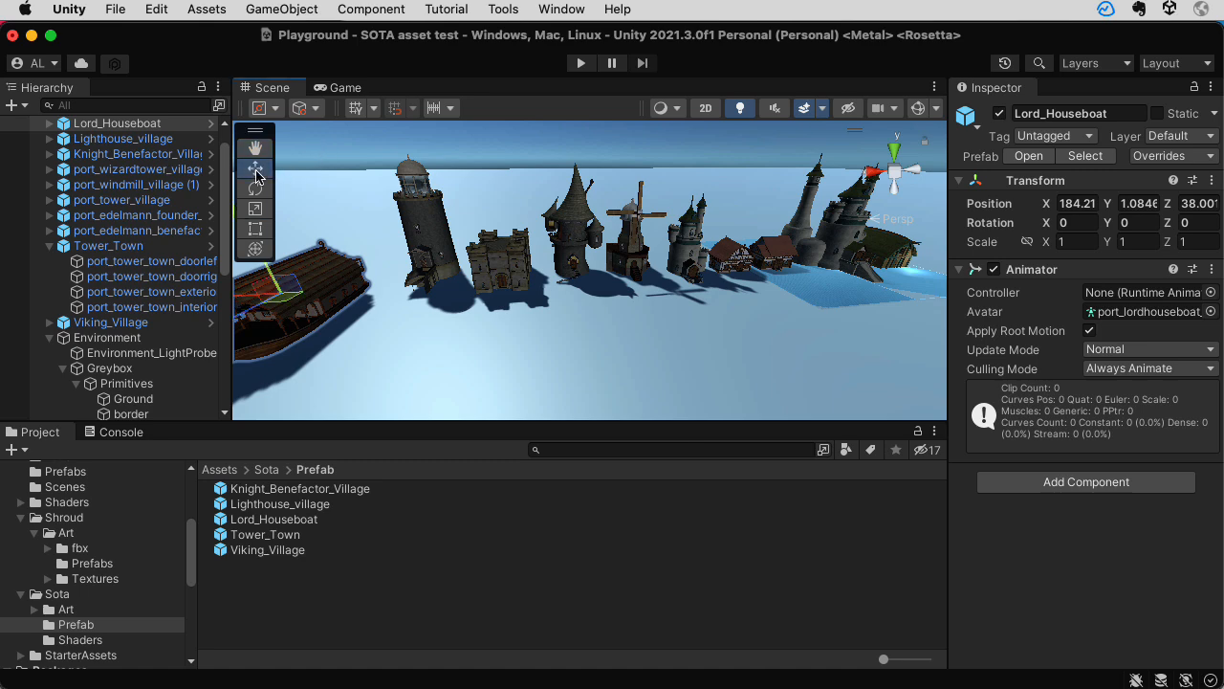
Play-test the scene by running the character up to the half-timbered village houses, and exit play mode
{"action": "left_click", "coordinate": [568, 241]}
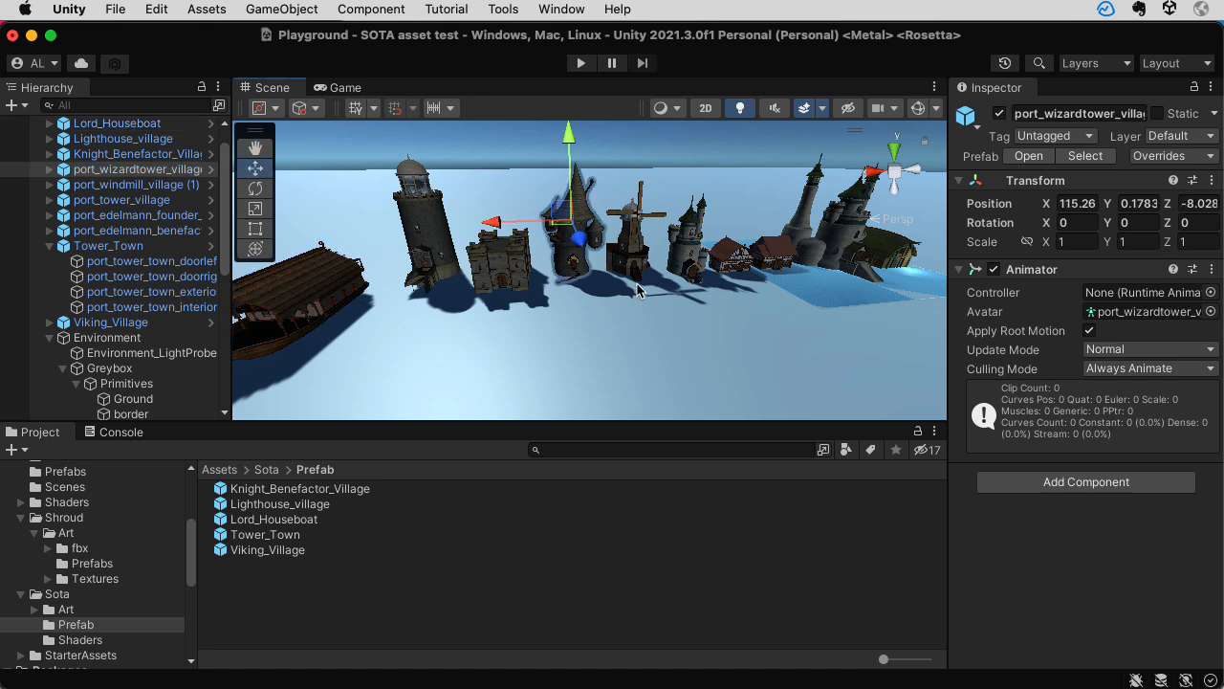
{"action": "key", "text": "f"}
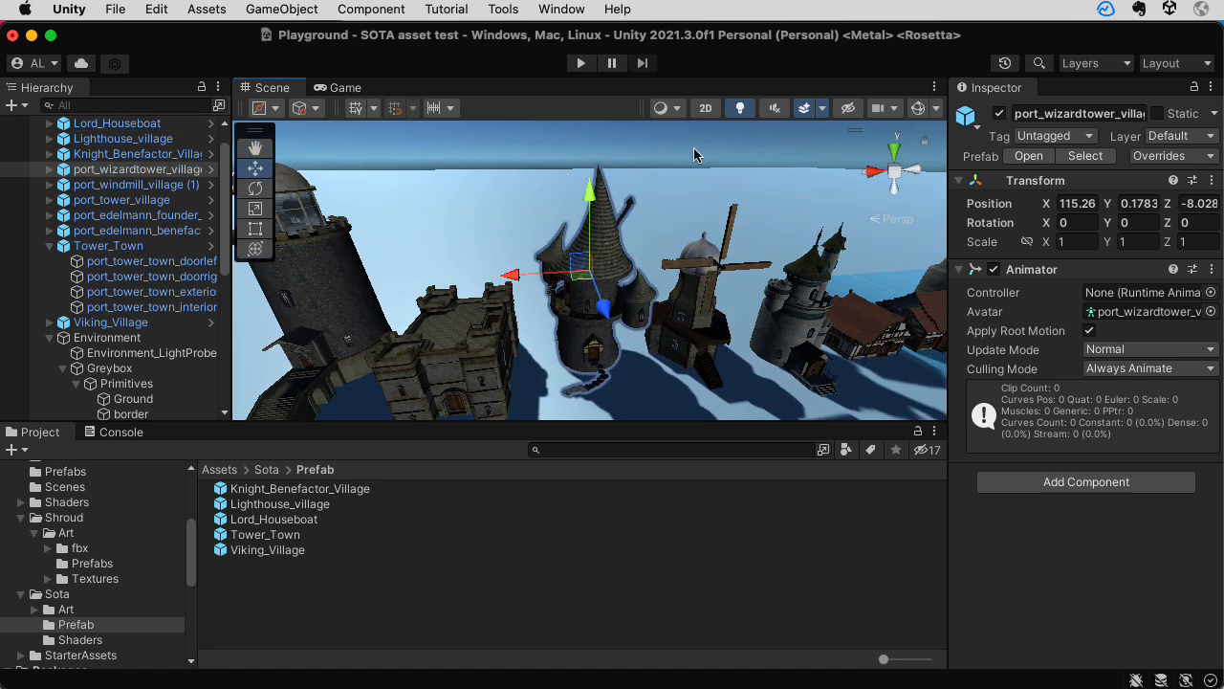
{"action": "left_click", "coordinate": [695, 152]}
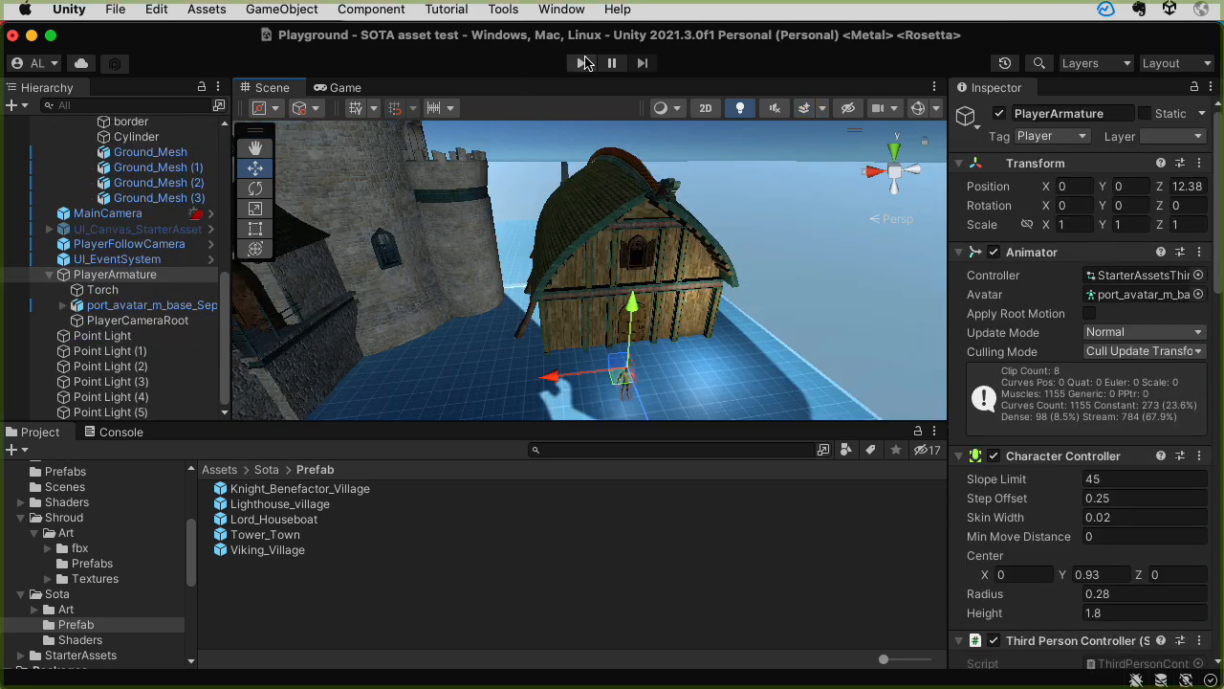
{"action": "left_click", "coordinate": [582, 63]}
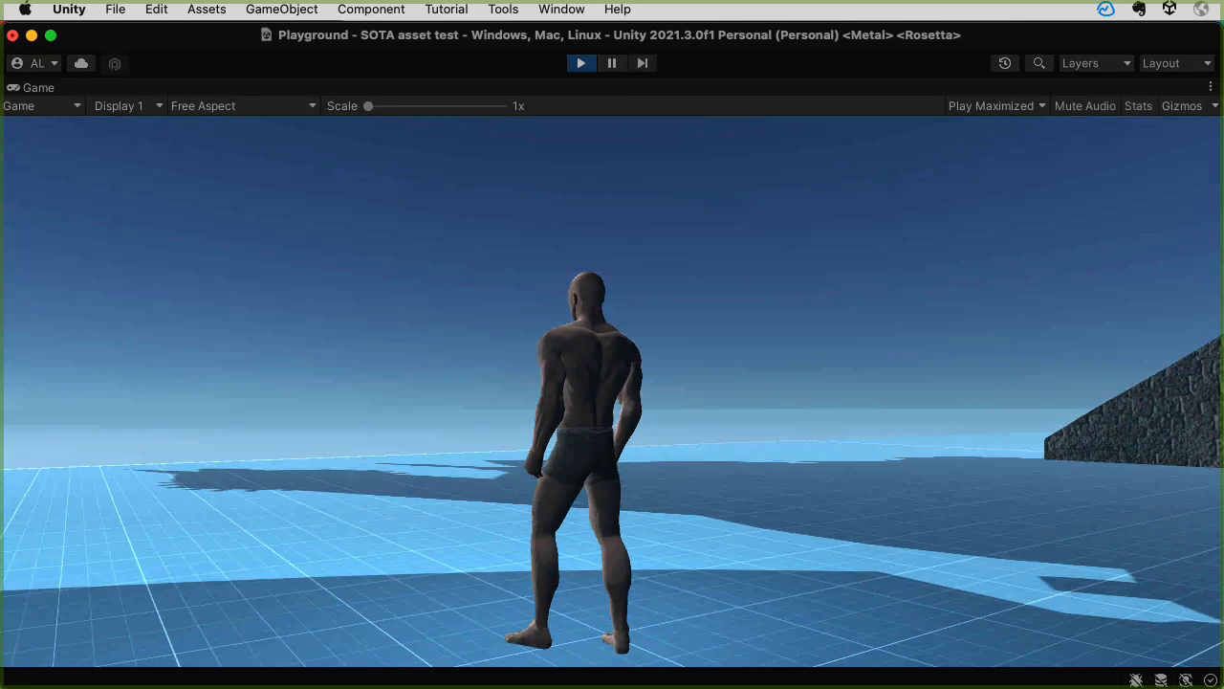
{"action": "key", "text": "w"}
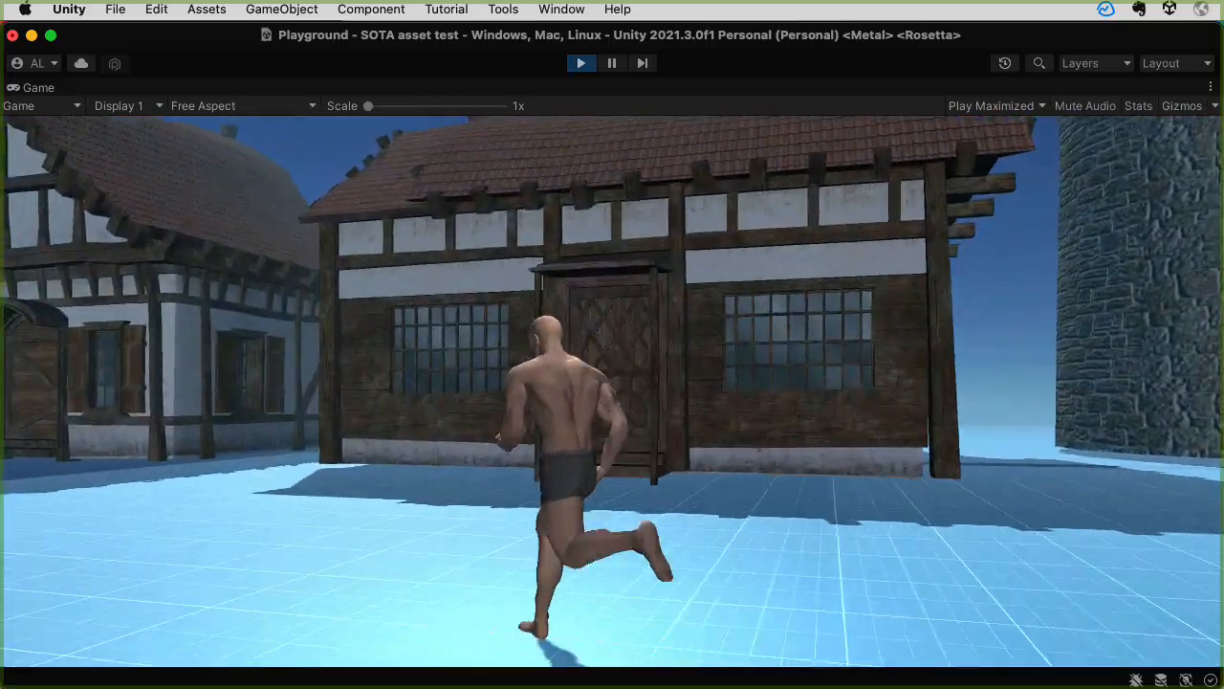
{"action": "key", "text": "super+p"}
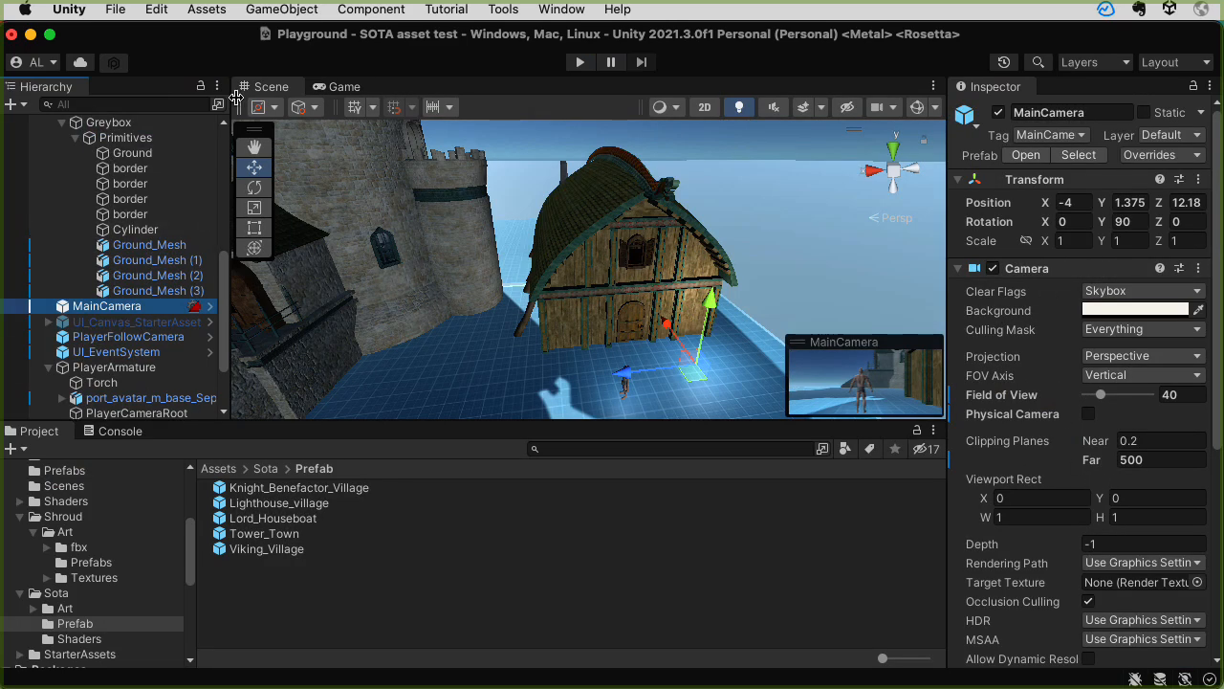
Examine the Graphics page of the project settings
{"action": "left_click", "coordinate": [156, 10]}
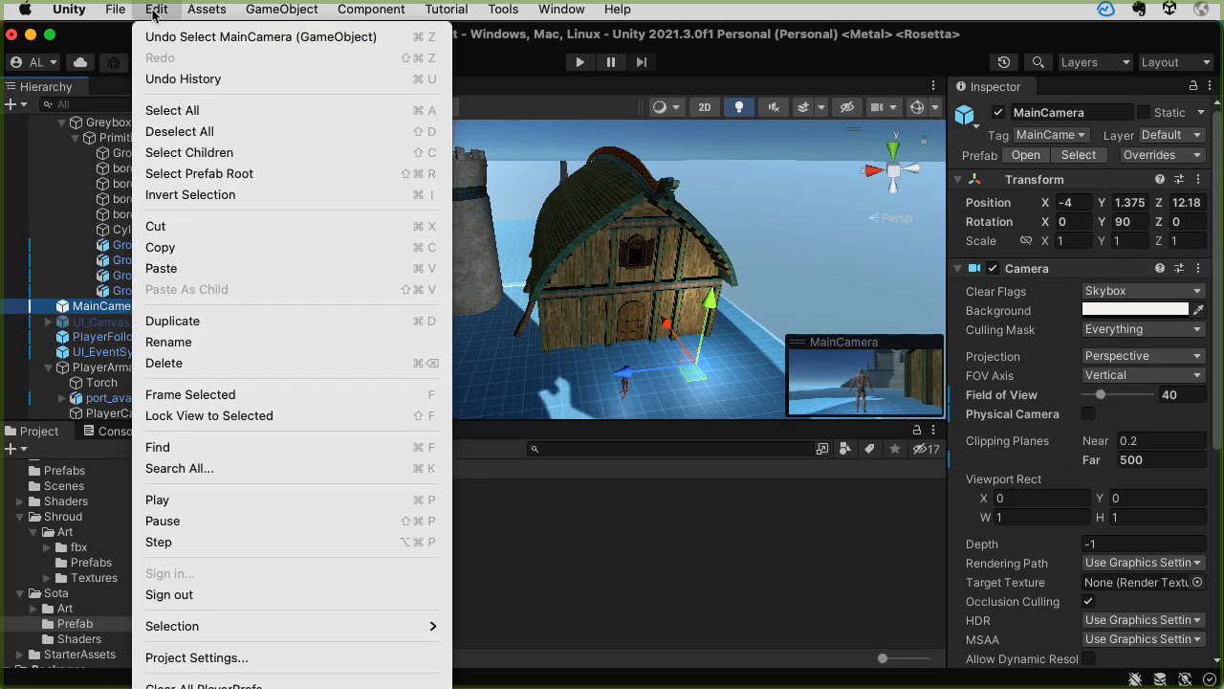
{"action": "left_click", "coordinate": [241, 658]}
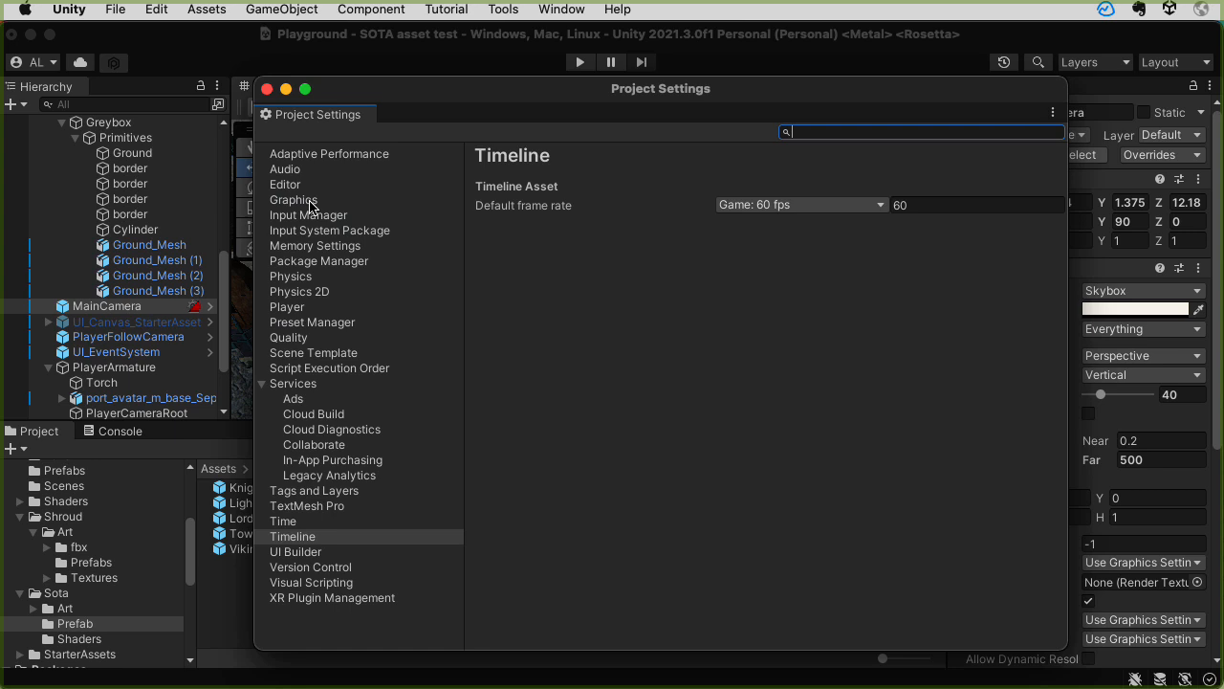
{"action": "left_click", "coordinate": [293, 200]}
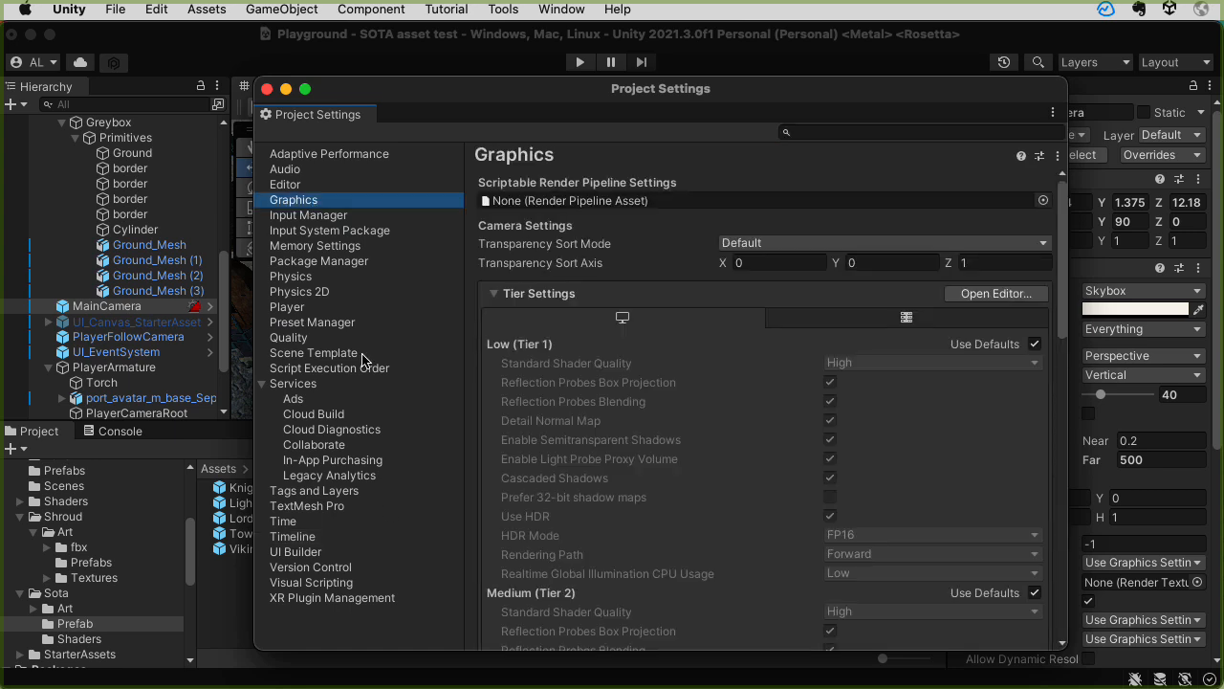
Turn off Fog in the scene's environment lighting settings and close the settings windows
{"action": "left_click", "coordinate": [561, 9]}
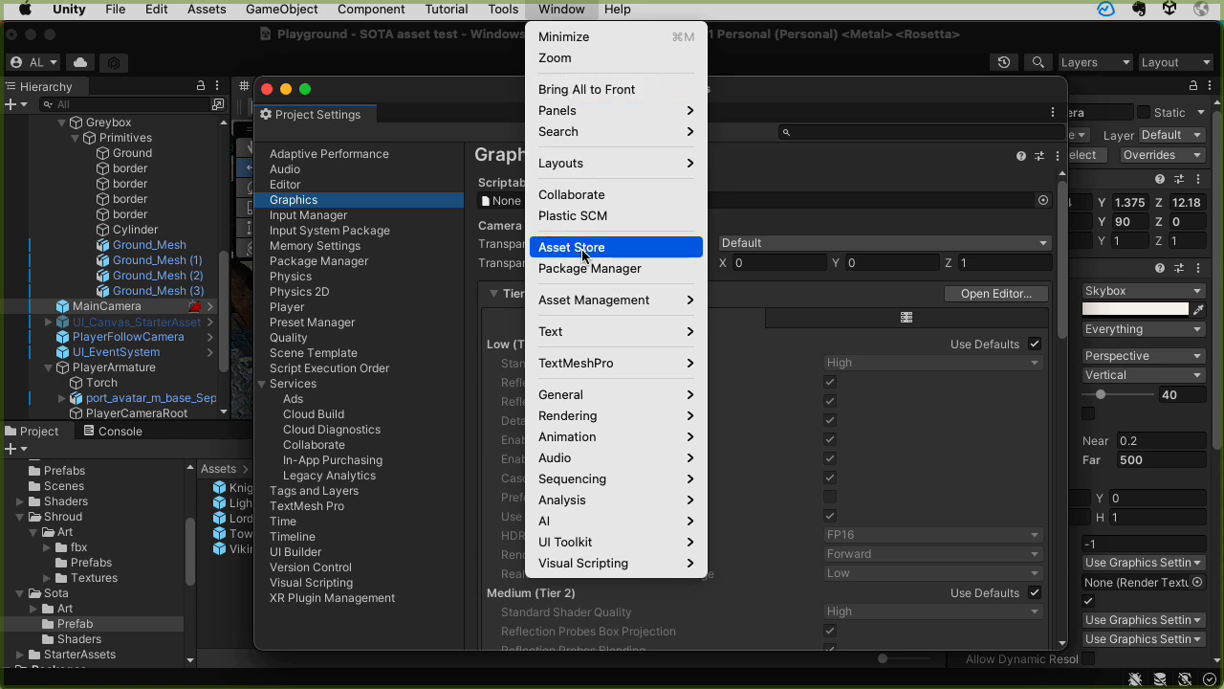
{"action": "mouse_move", "coordinate": [670, 415]}
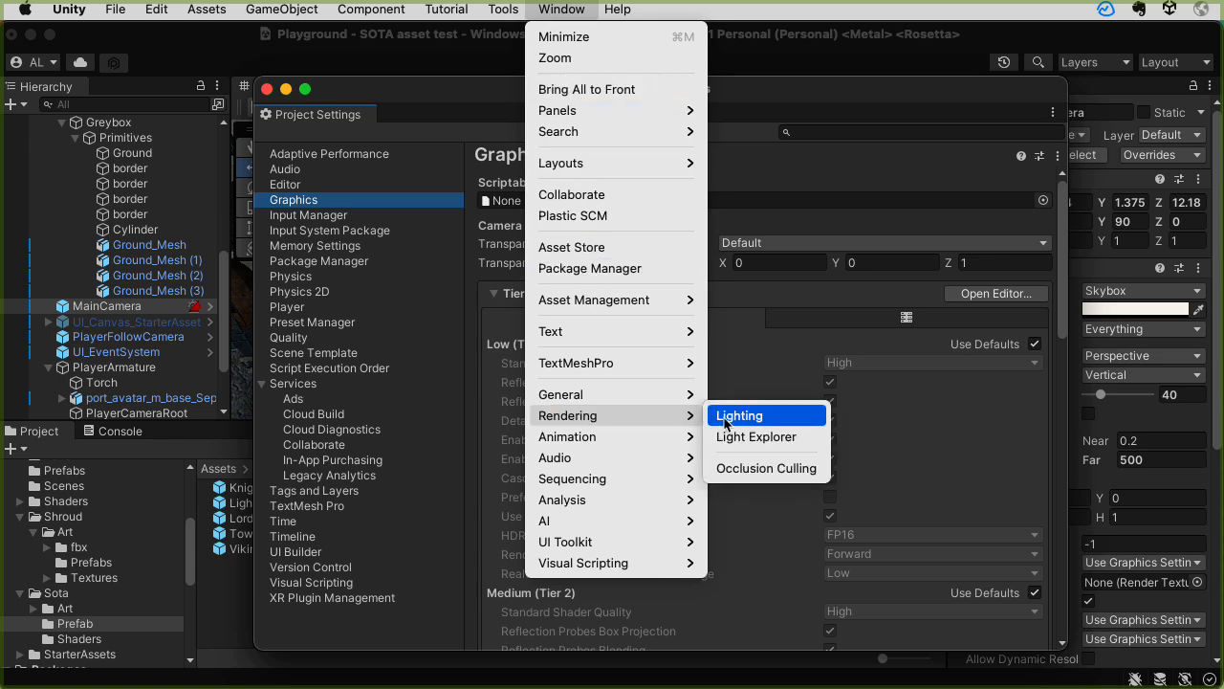
{"action": "left_click", "coordinate": [724, 419]}
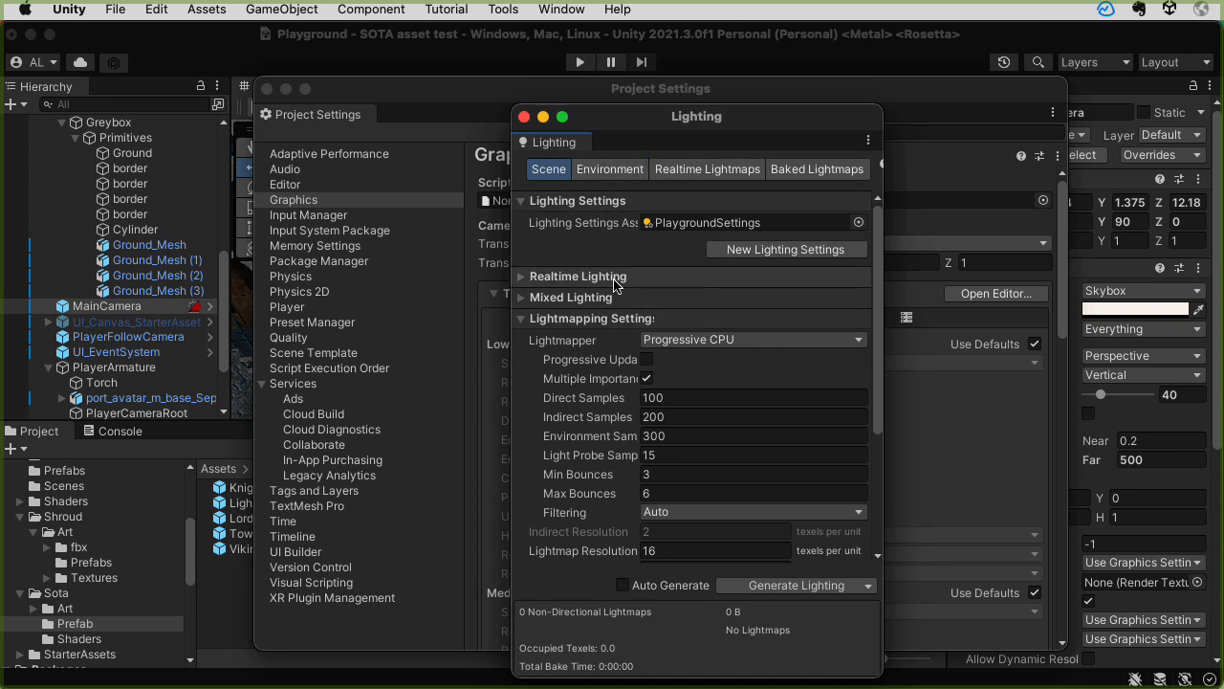
{"action": "left_click_drag", "start_coordinate": [877, 314], "coordinate": [855, 213]}
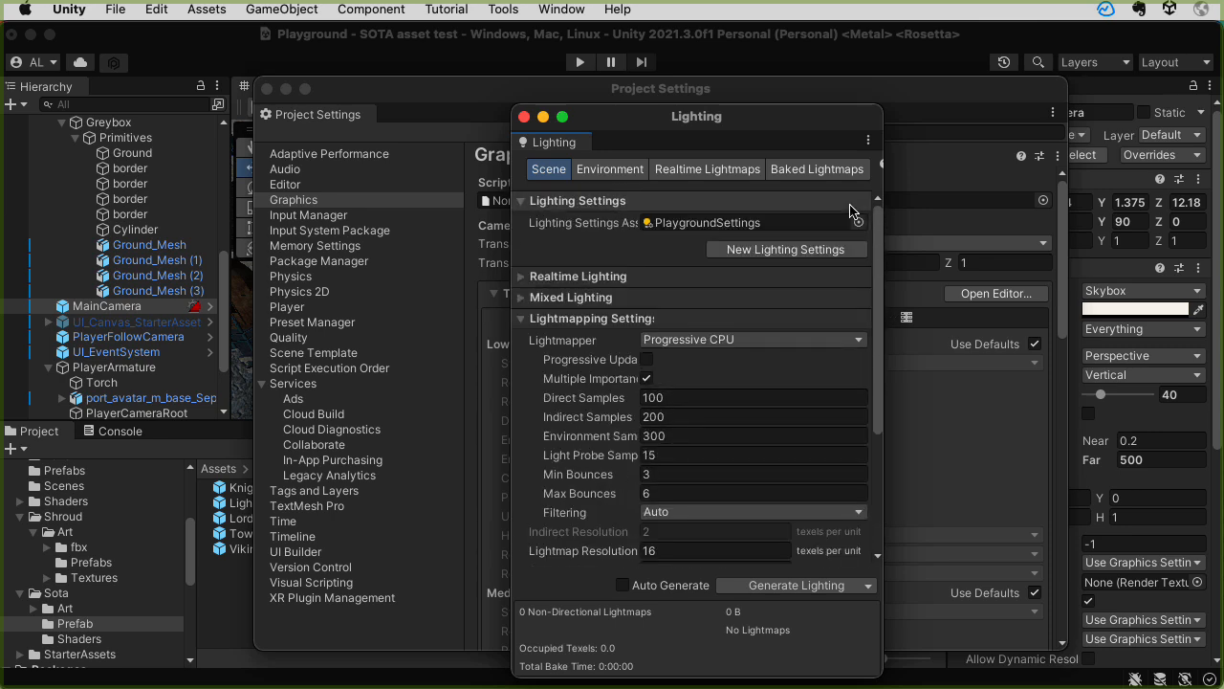
{"action": "left_click", "coordinate": [624, 171]}
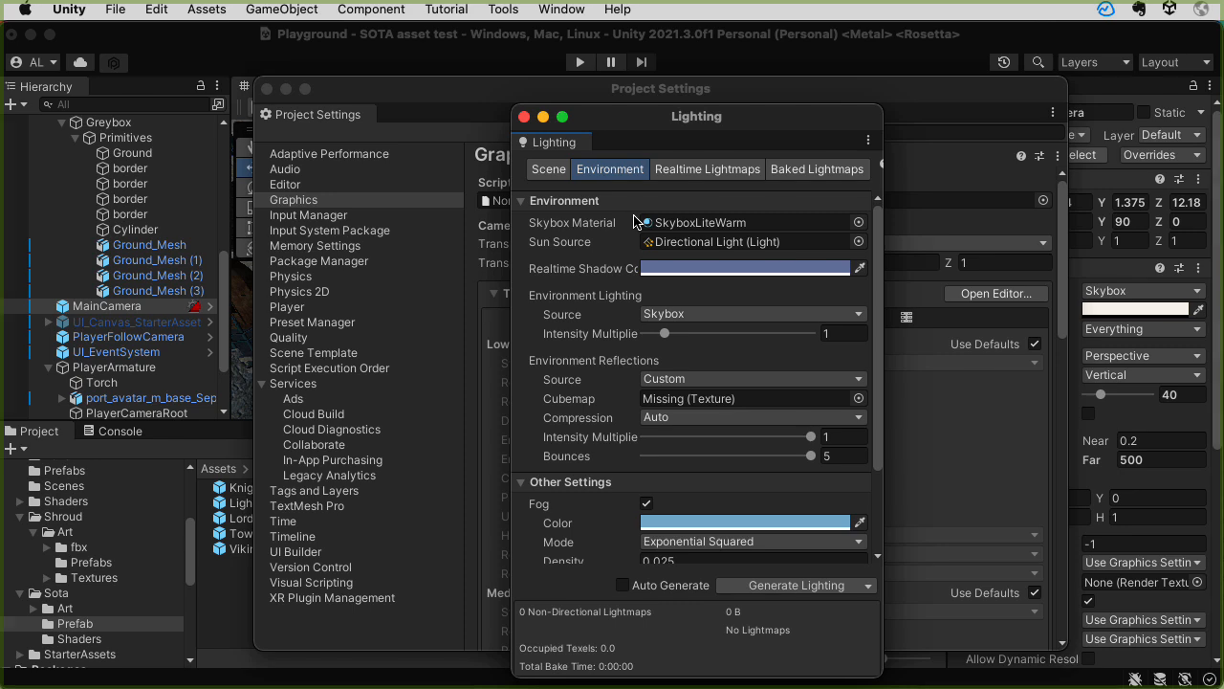
{"action": "left_click", "coordinate": [647, 504]}
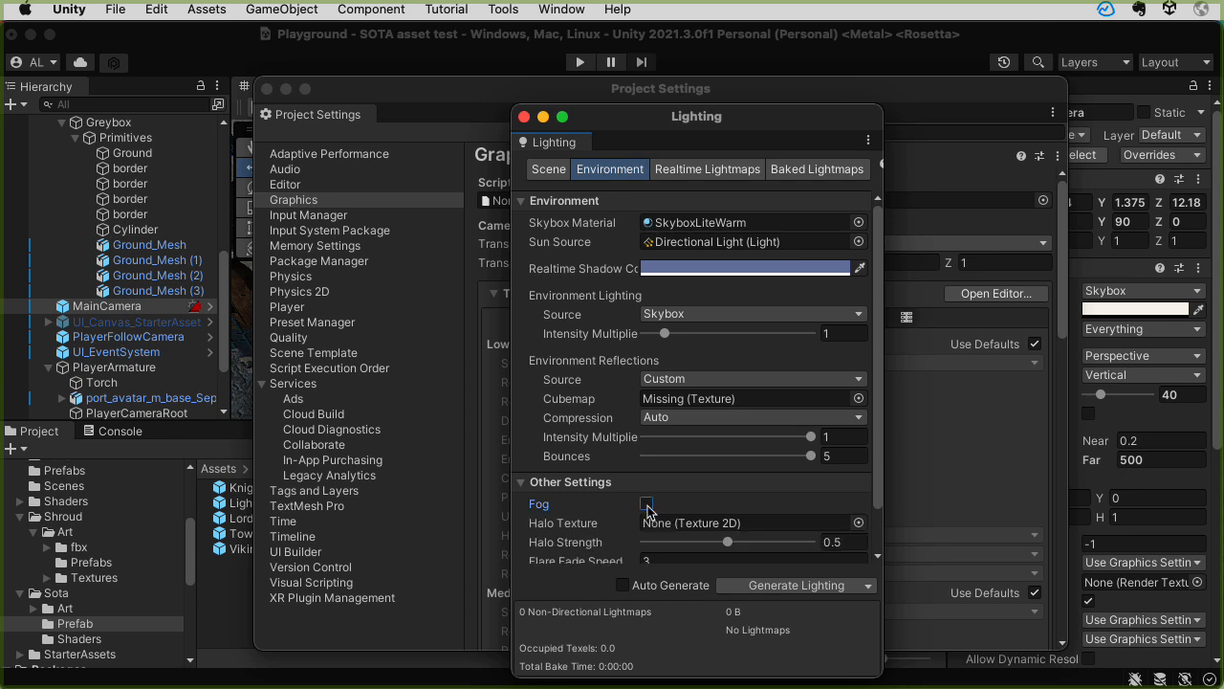
{"action": "left_click", "coordinate": [525, 117]}
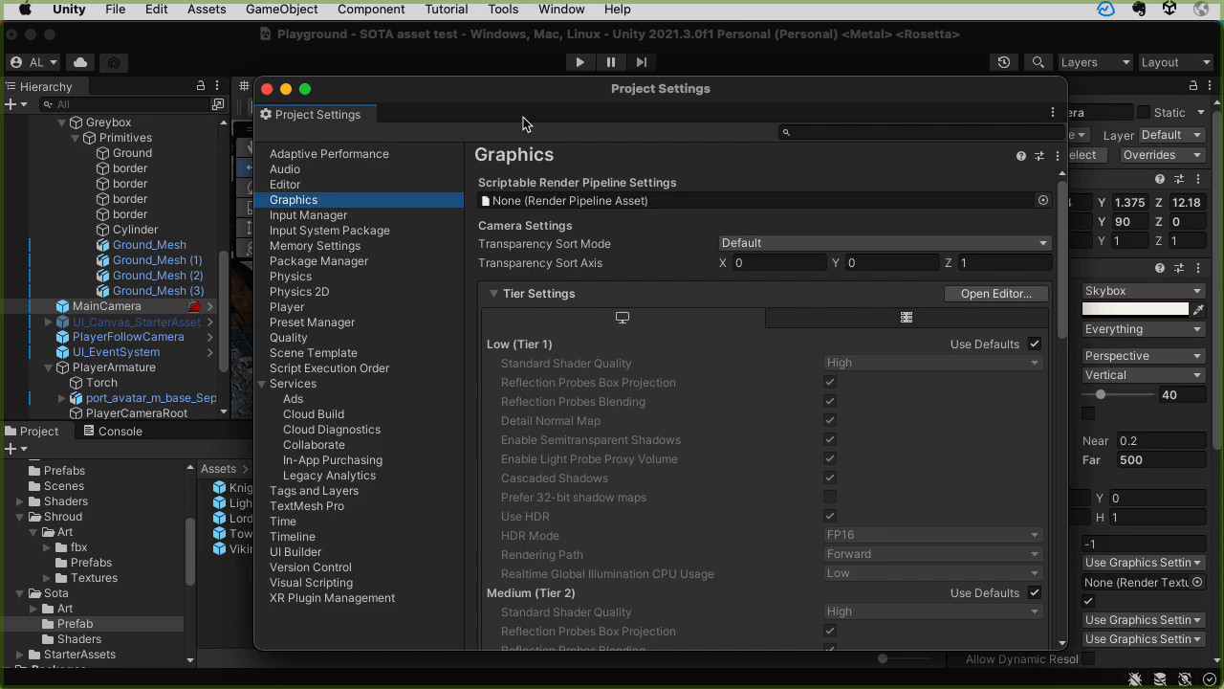
{"action": "left_click", "coordinate": [267, 88]}
Play the scene and run and jump the character past the village houses to the houseboat and lighthouse
{"action": "left_click", "coordinate": [580, 61]}
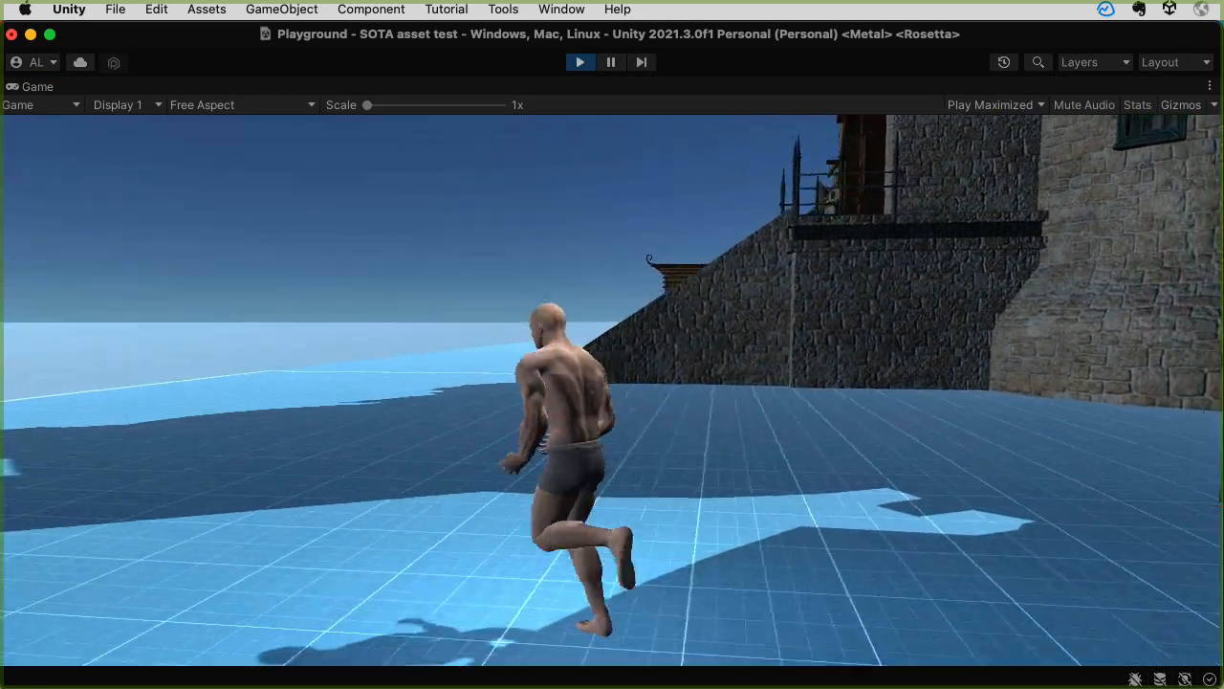
{"action": "key", "text": "w"}
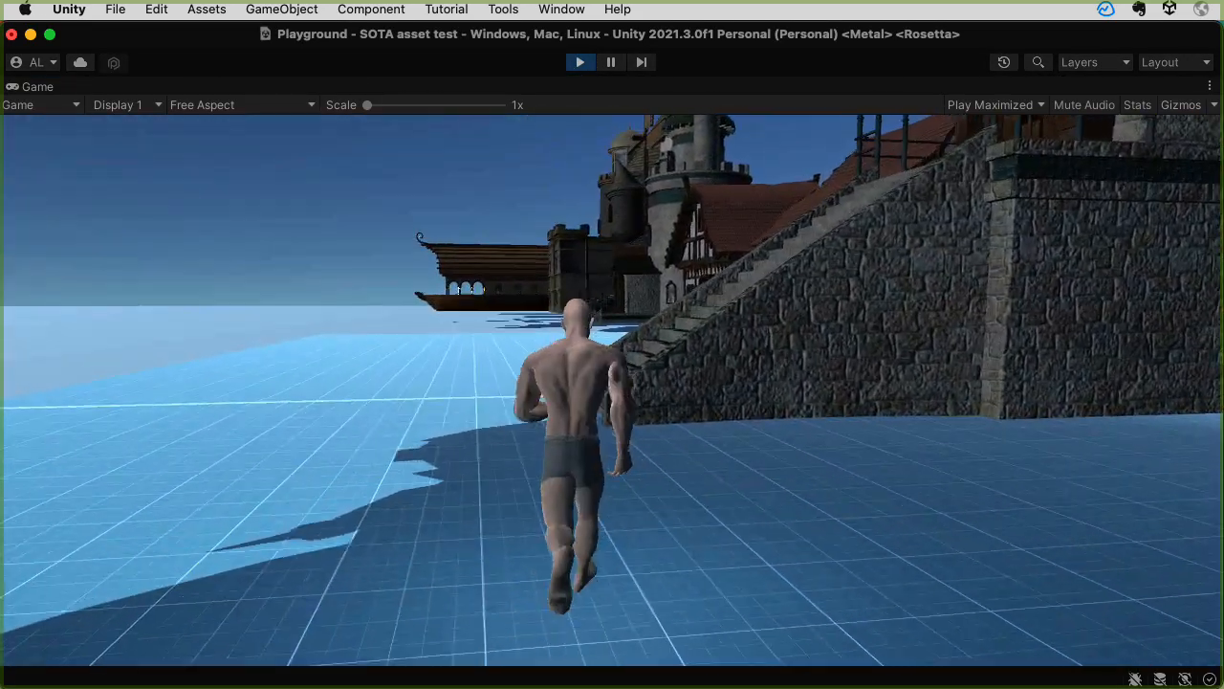
{"action": "key", "text": "space"}
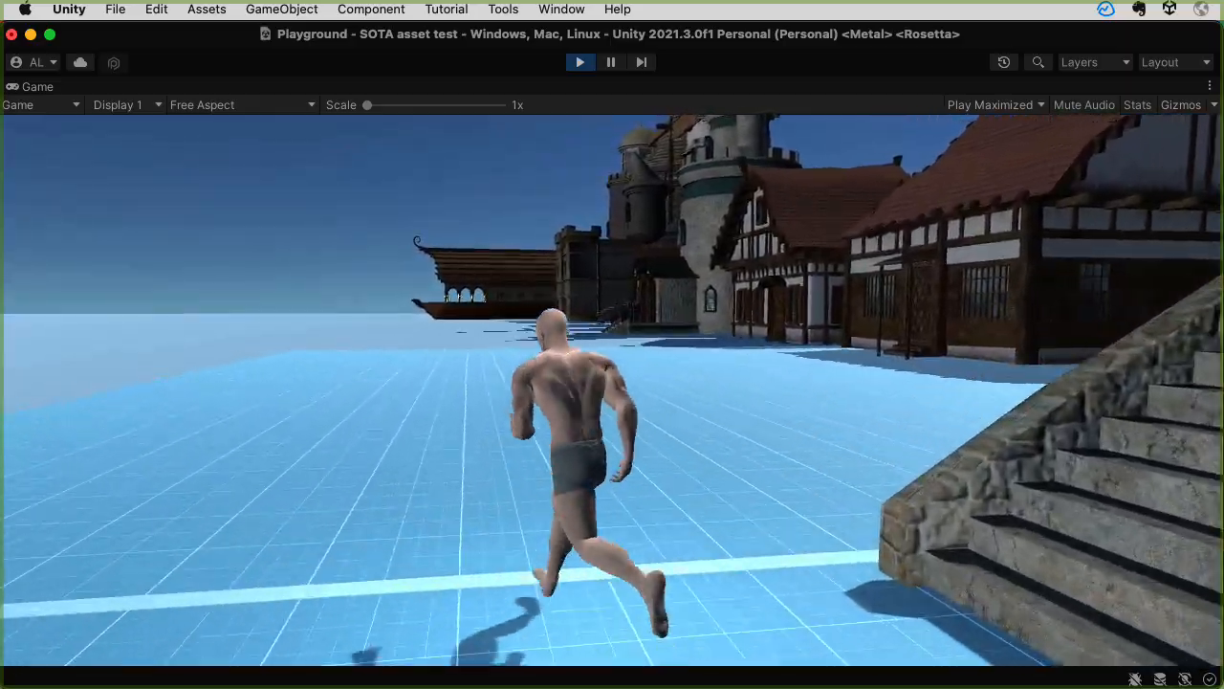
{"action": "key", "text": "space"}
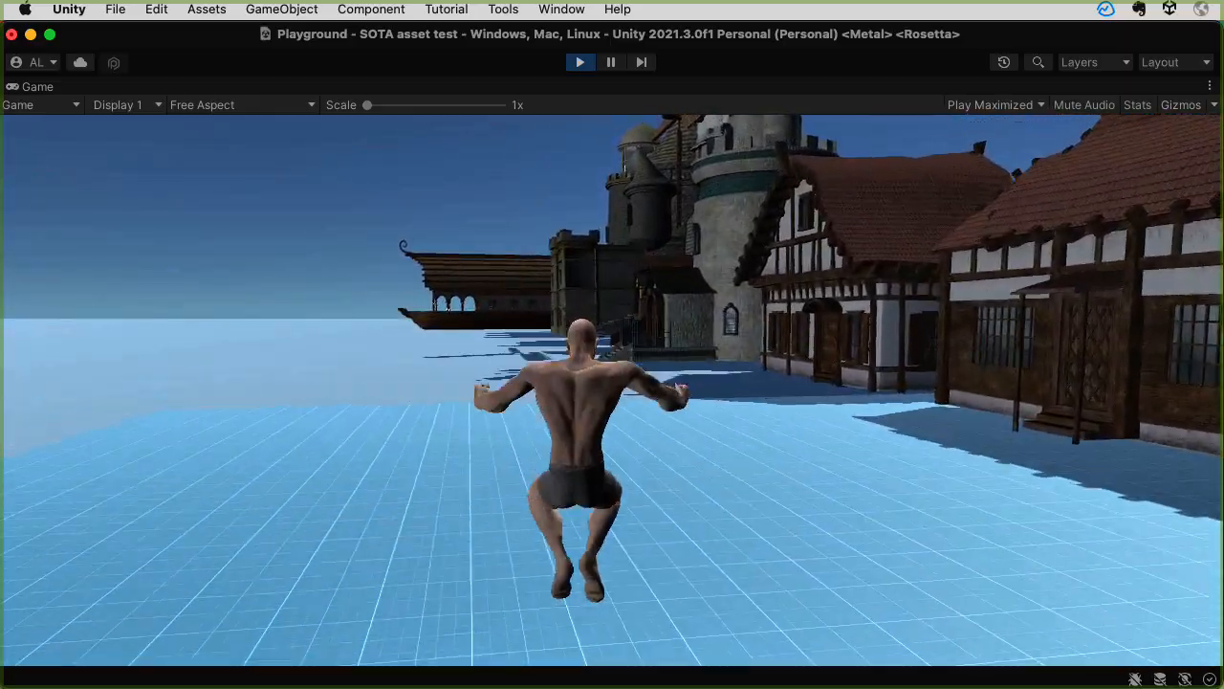
{"action": "key", "text": "w"}
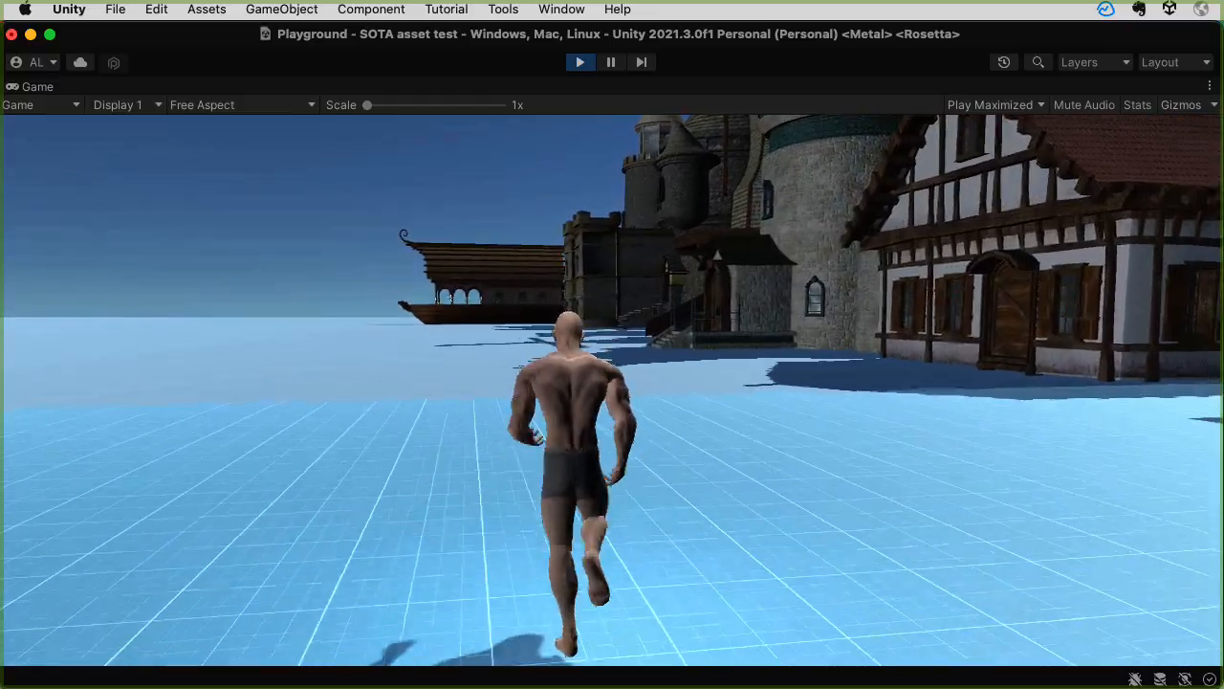
{"action": "key", "text": "space"}
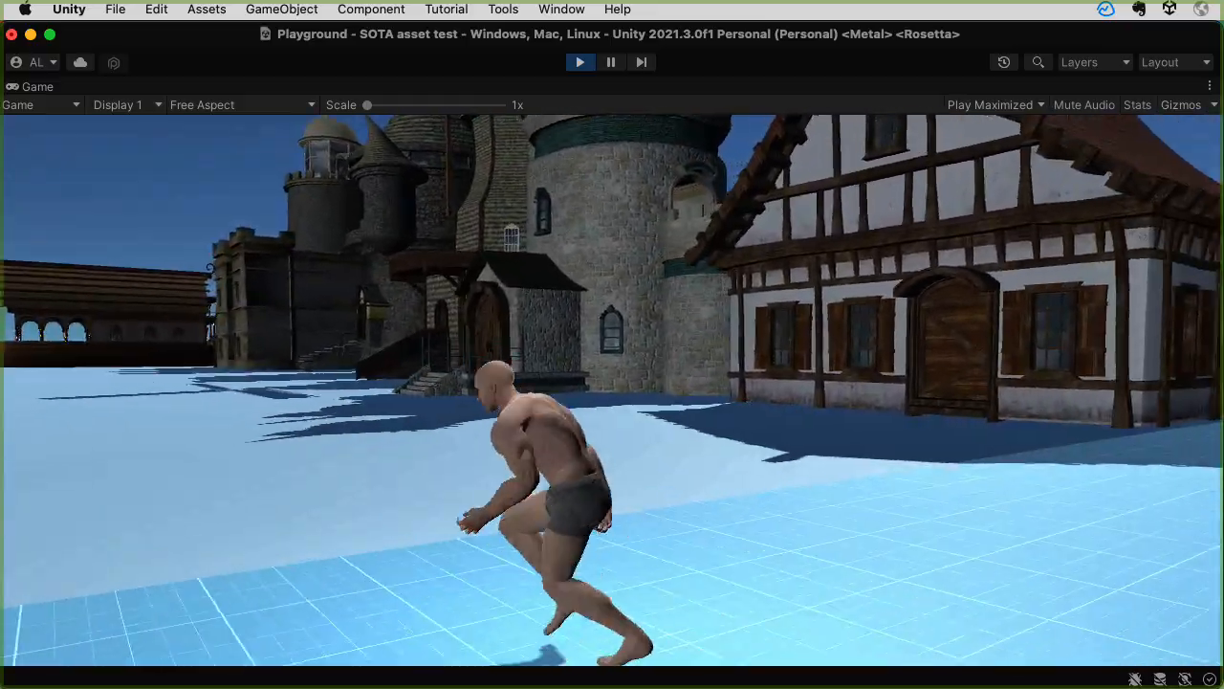
{"action": "key", "text": "a"}
{"action": "key", "text": "w"}
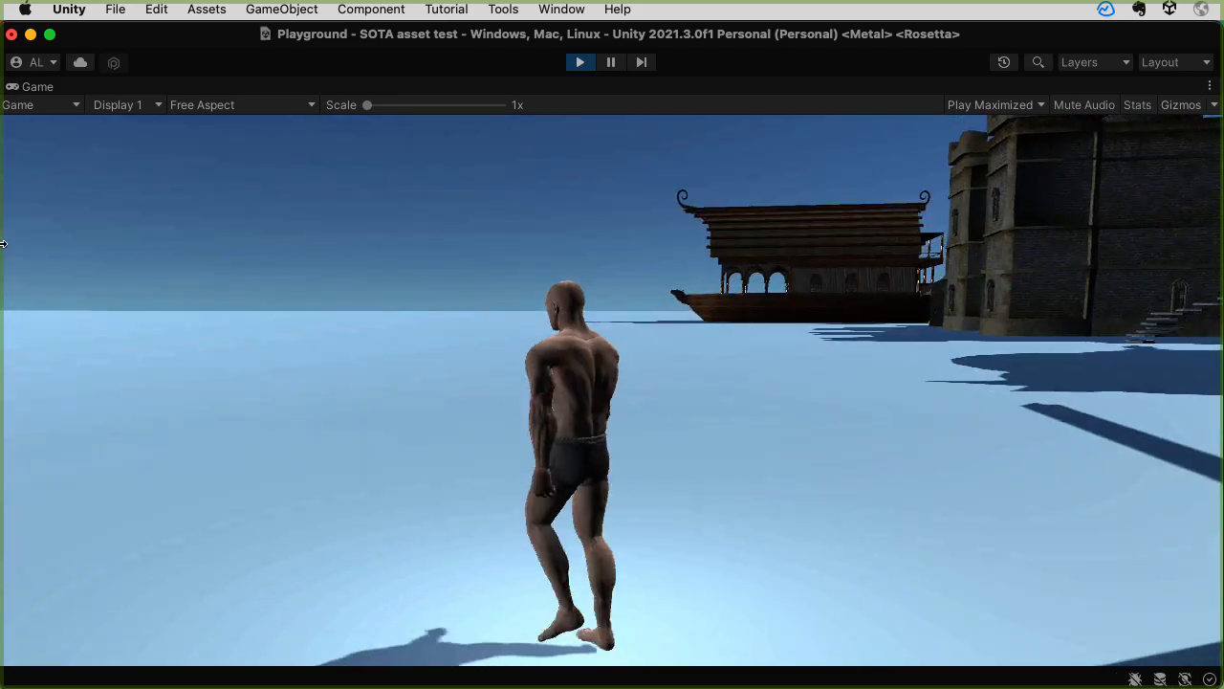
{"action": "key", "text": "w"}
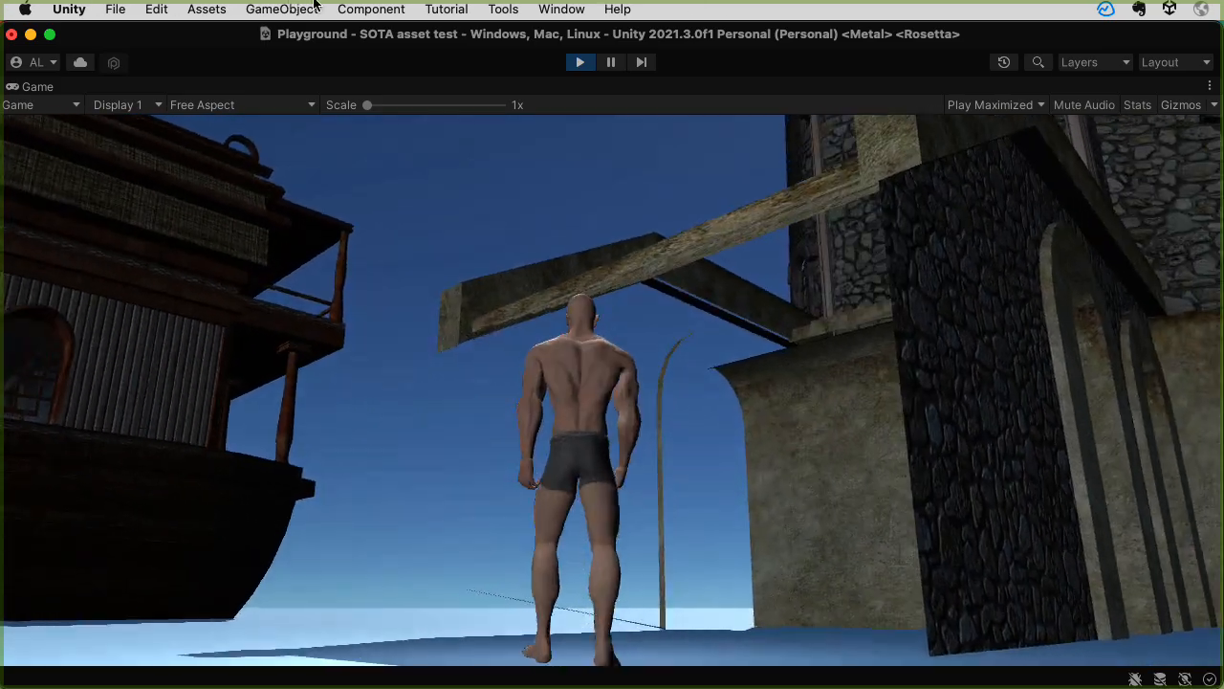
Run the character around the stone building's arched porch beside the houseboat to inspect its walls and beams
{"action": "key", "text": "a"}
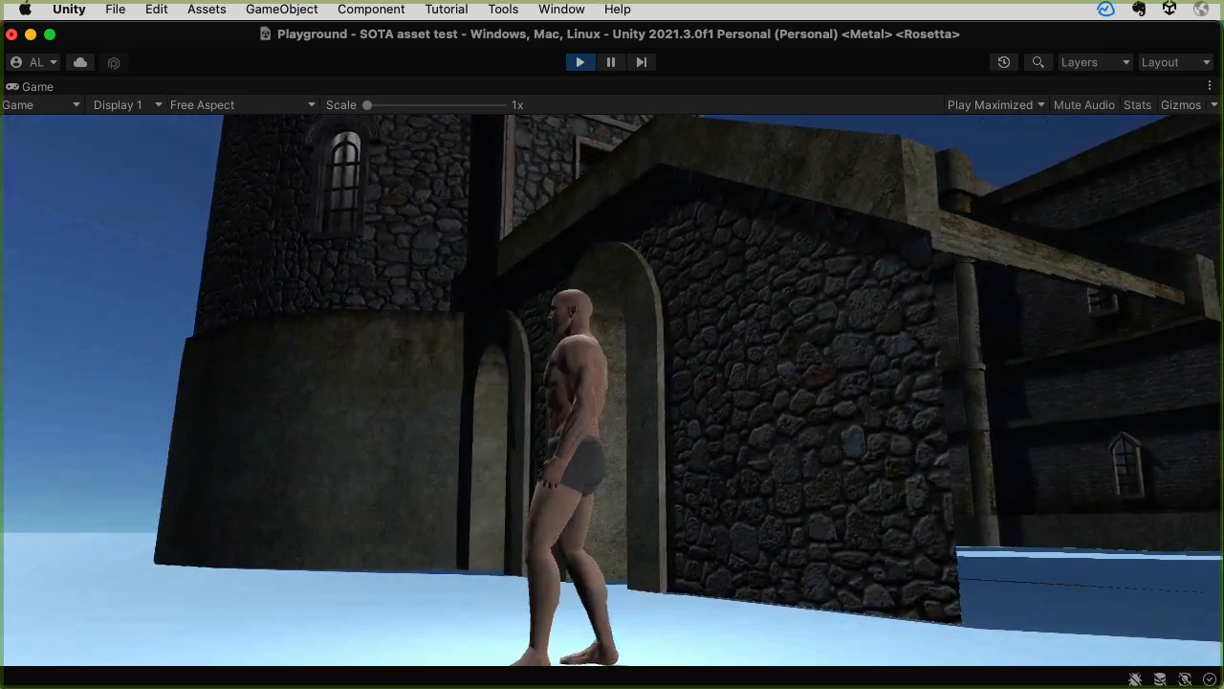
{"action": "key", "text": "d"}
{"action": "key", "text": "s"}
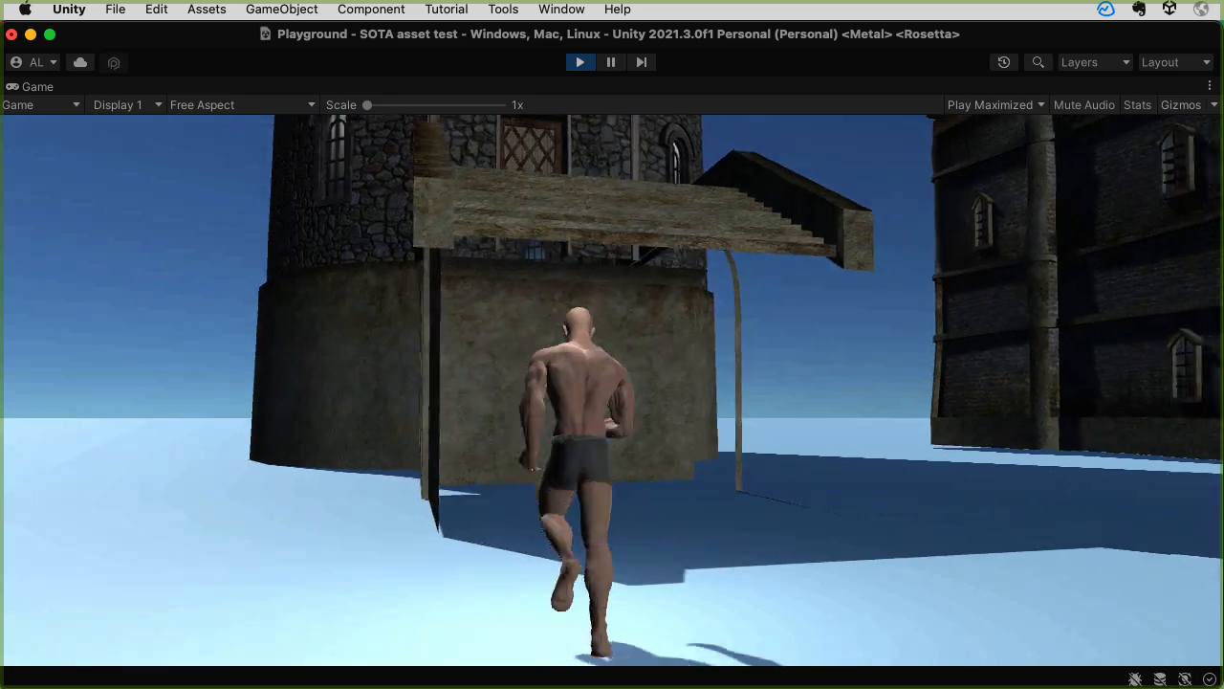
{"action": "key", "text": "a"}
{"action": "key", "text": "a"}
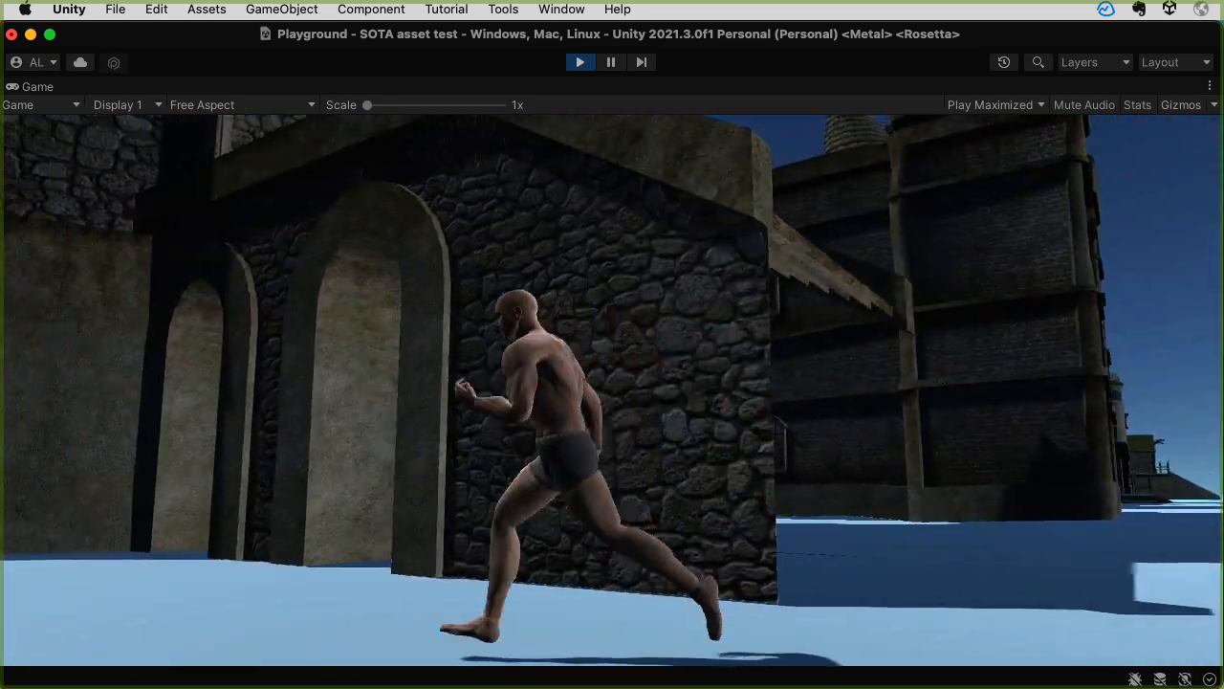
{"action": "key", "text": "w"}
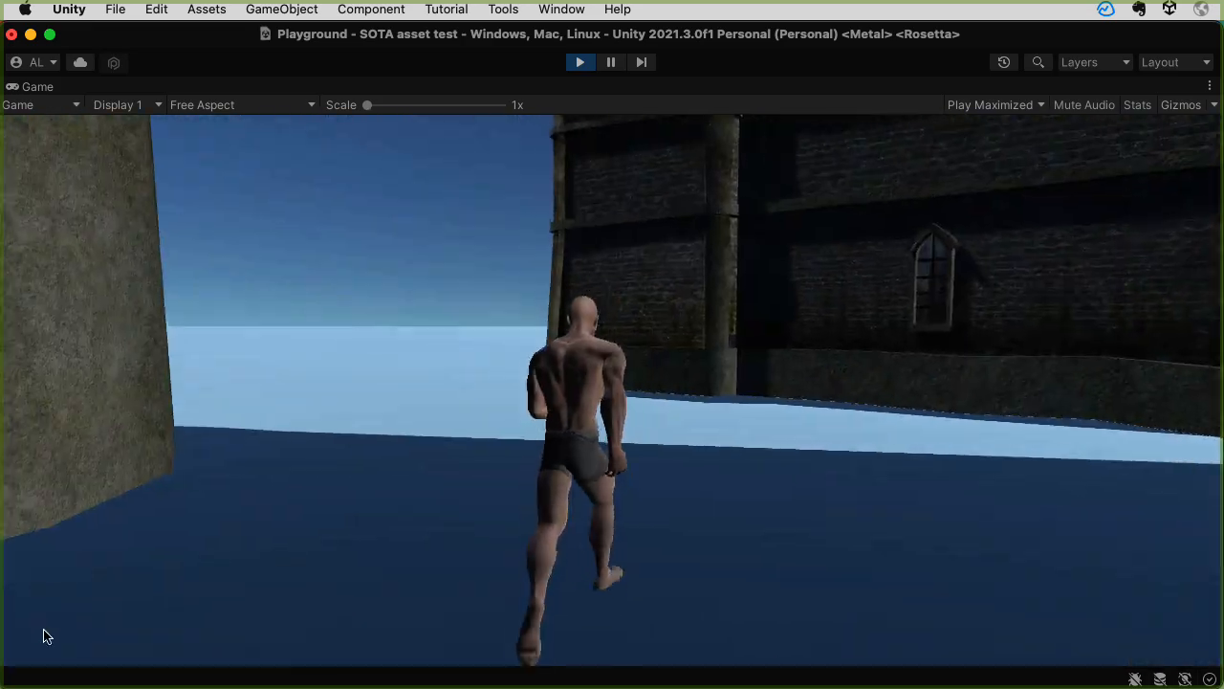
Run the character around the building's round stone base and back towards the village towers, and exit play mode
{"action": "key", "text": "a"}
{"action": "key", "text": "d"}
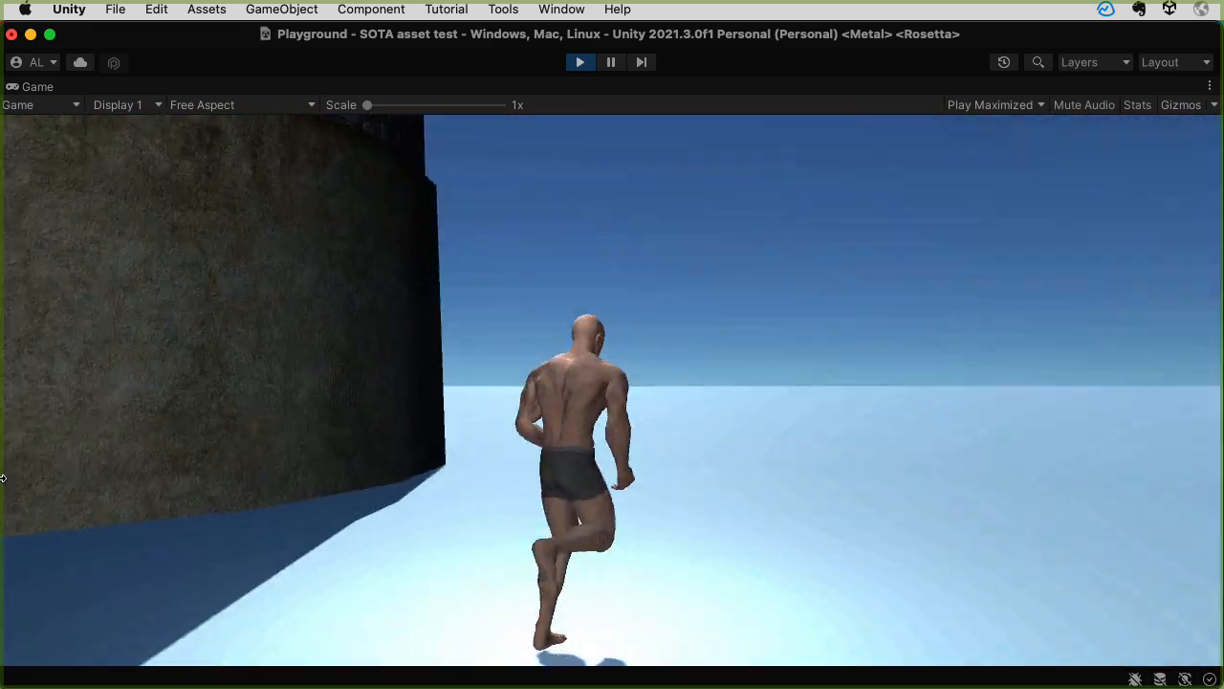
{"action": "key", "text": "d"}
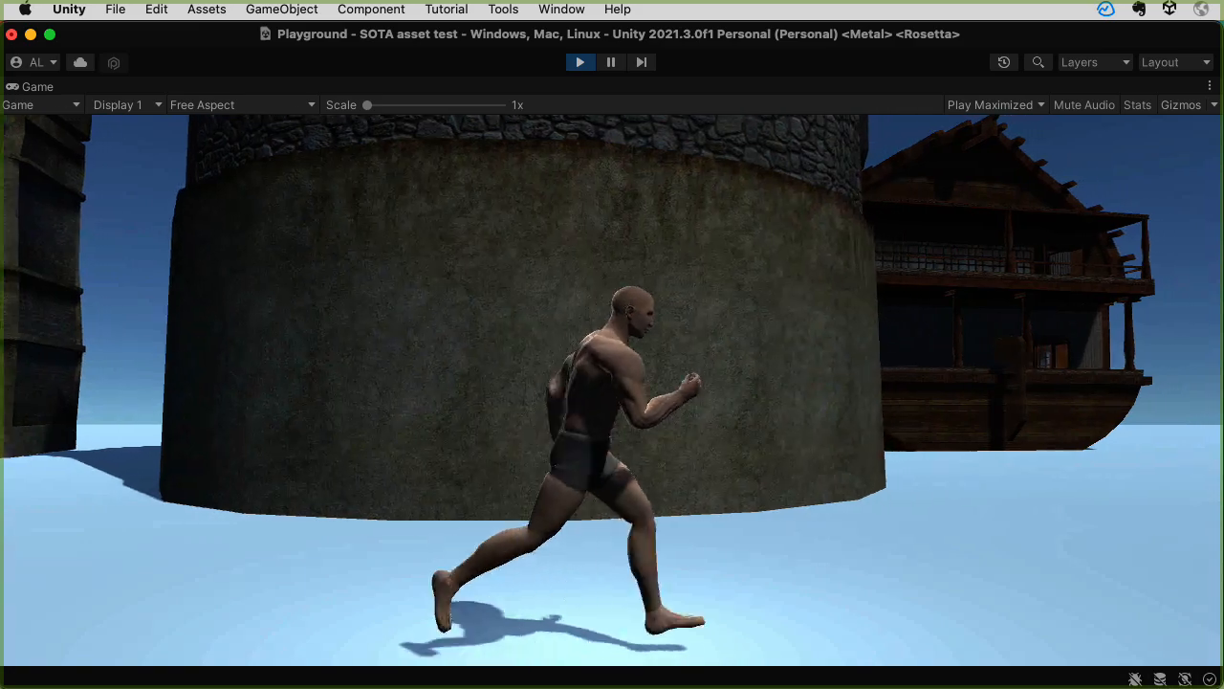
{"action": "key", "text": "a"}
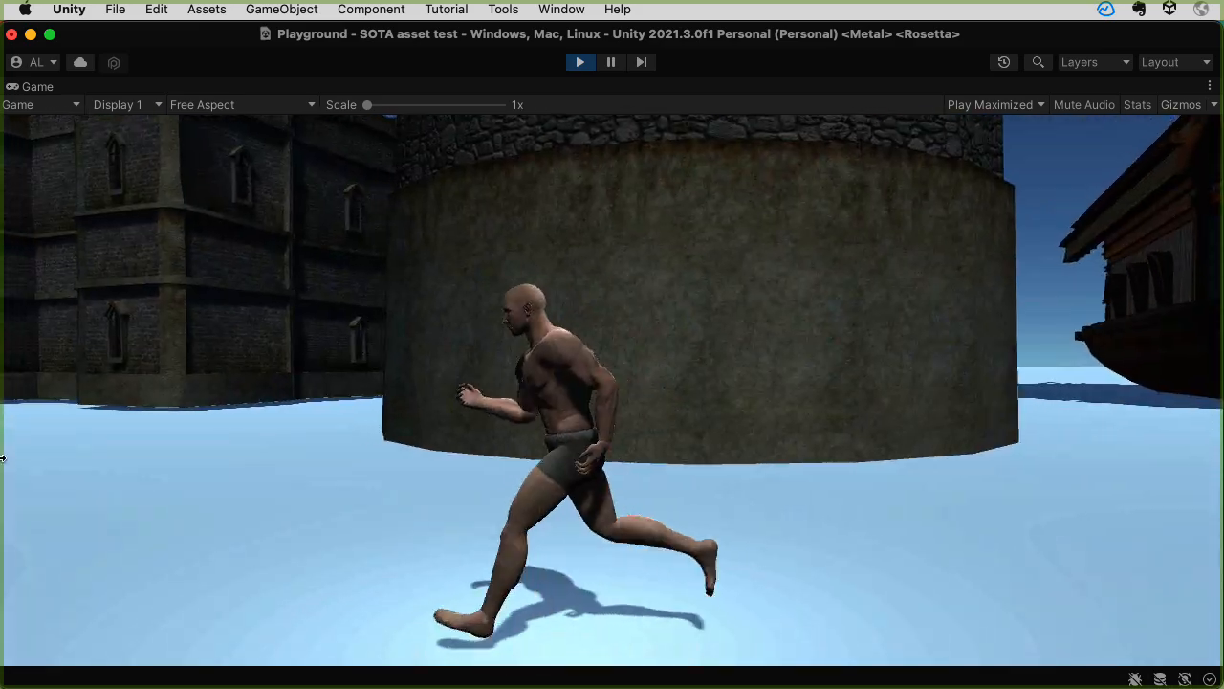
{"action": "key", "text": "w"}
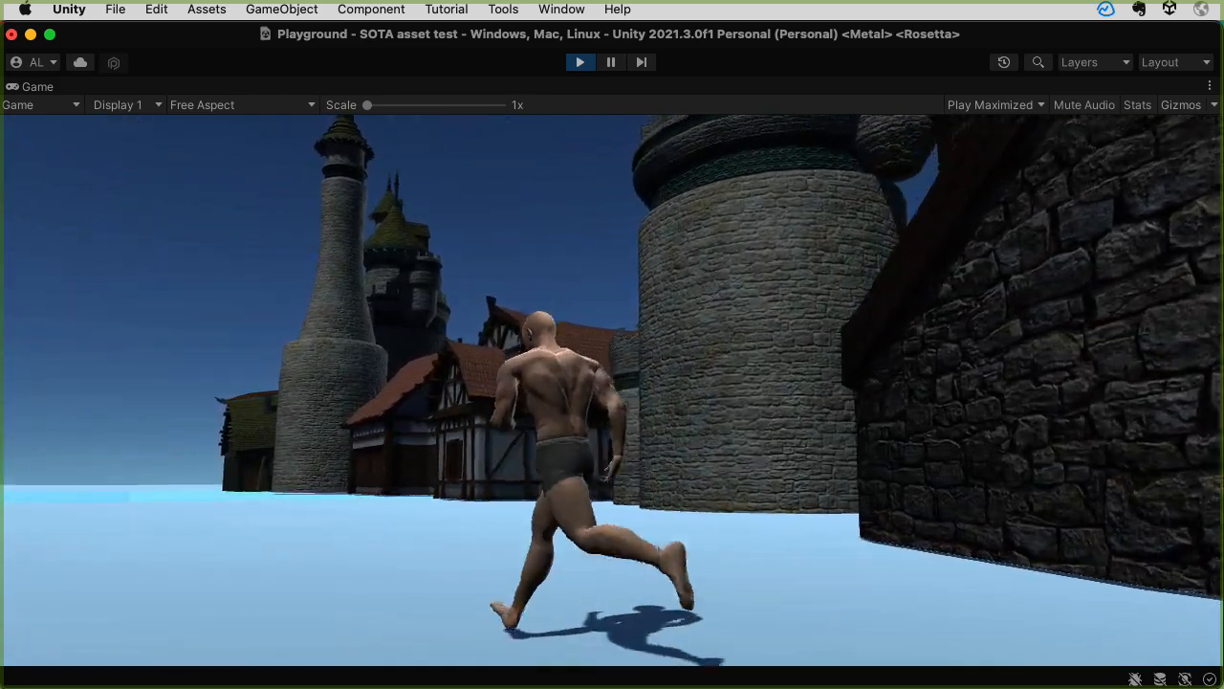
{"action": "key", "text": "super+p"}
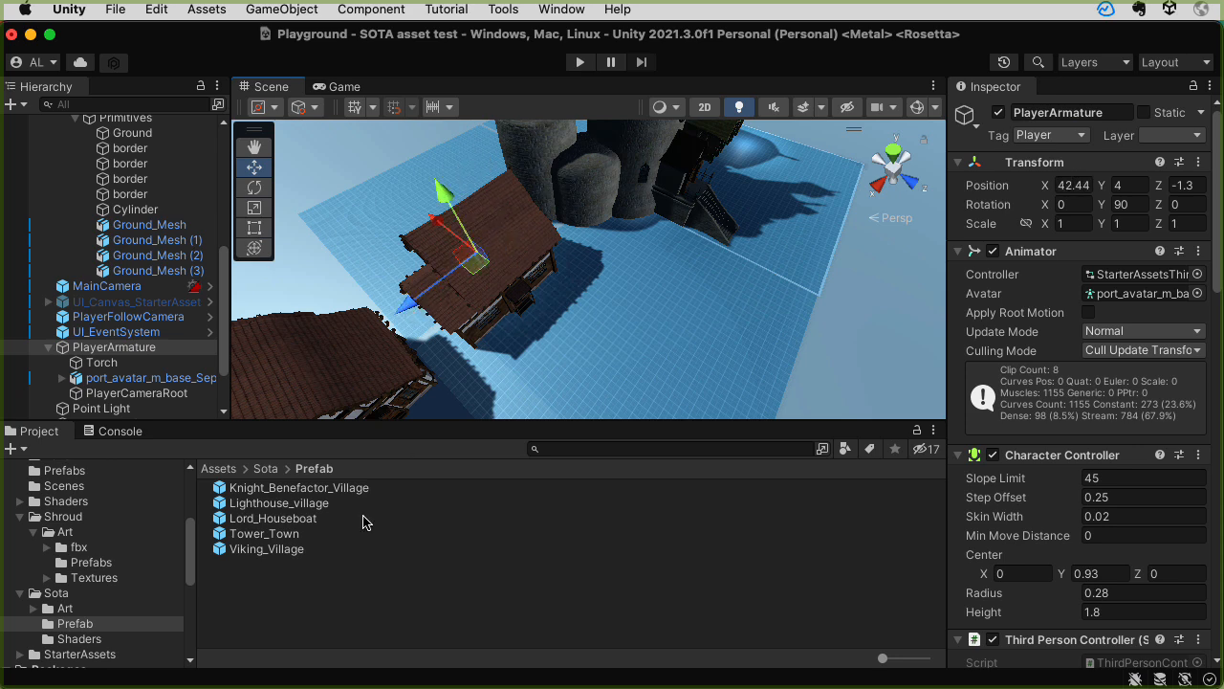
Select the port_edelmann_benefactor house, play-test its interior by running the character past the walls, roof and windows, and exit play mode
{"action": "left_click", "coordinate": [505, 245]}
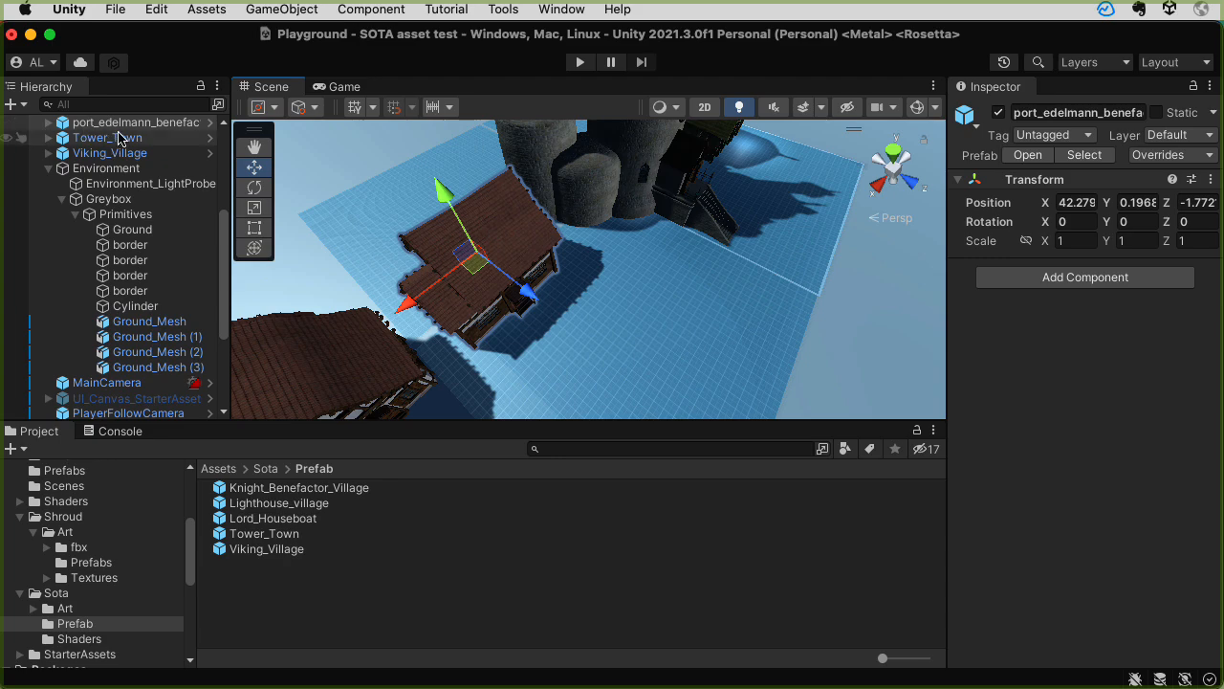
{"action": "left_click", "coordinate": [580, 62]}
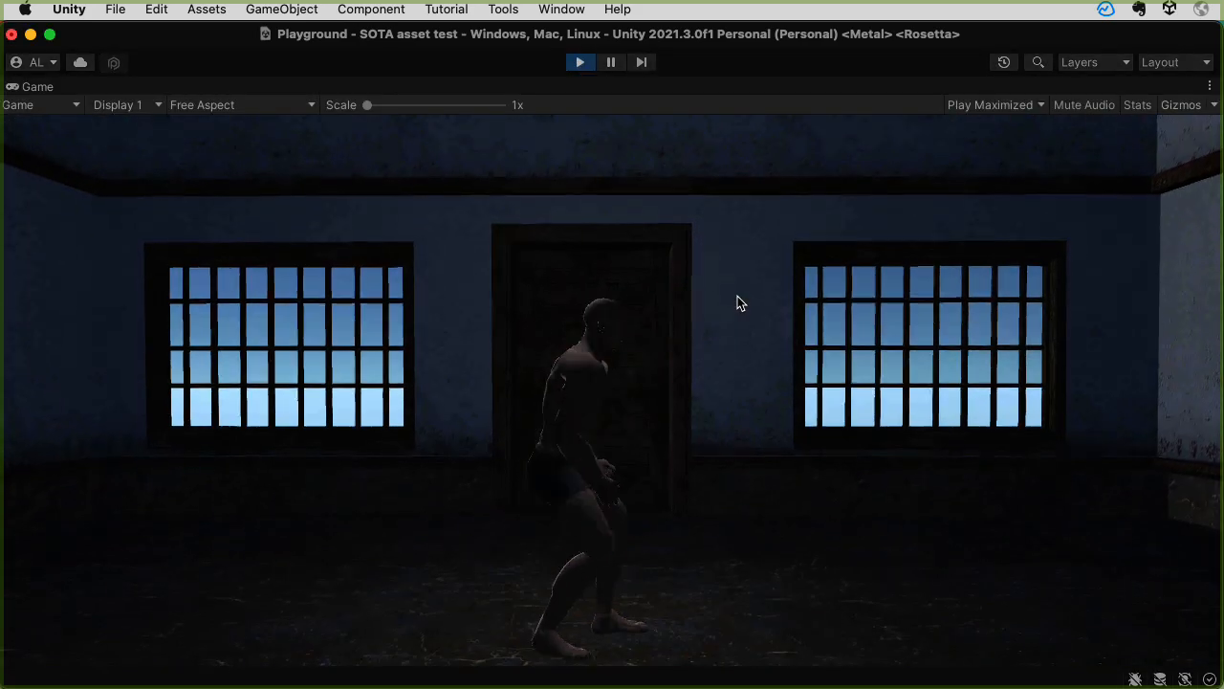
{"action": "key", "text": "a"}
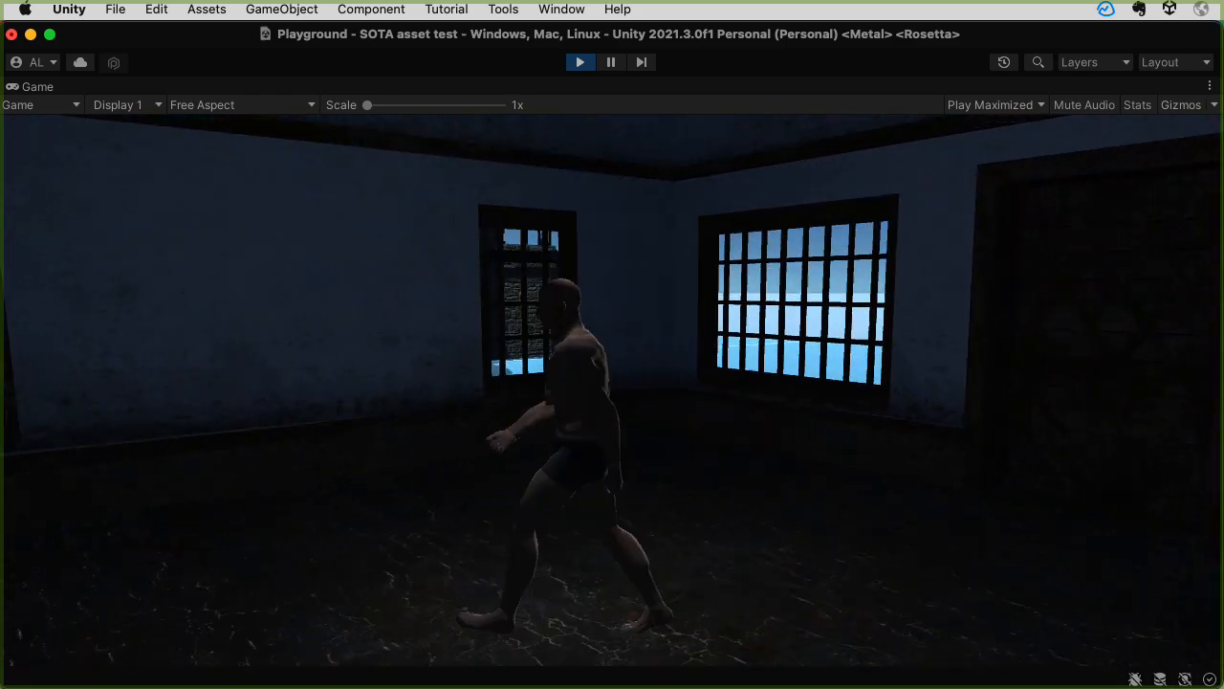
{"action": "key", "text": "a"}
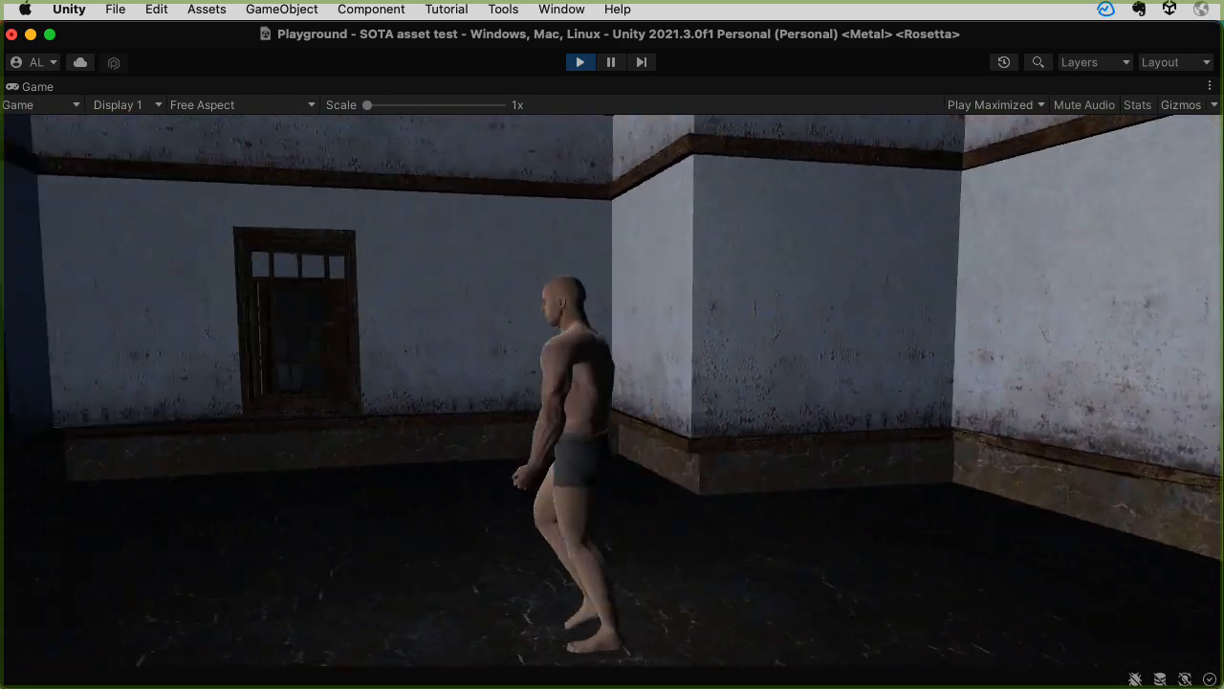
{"action": "key", "text": "w"}
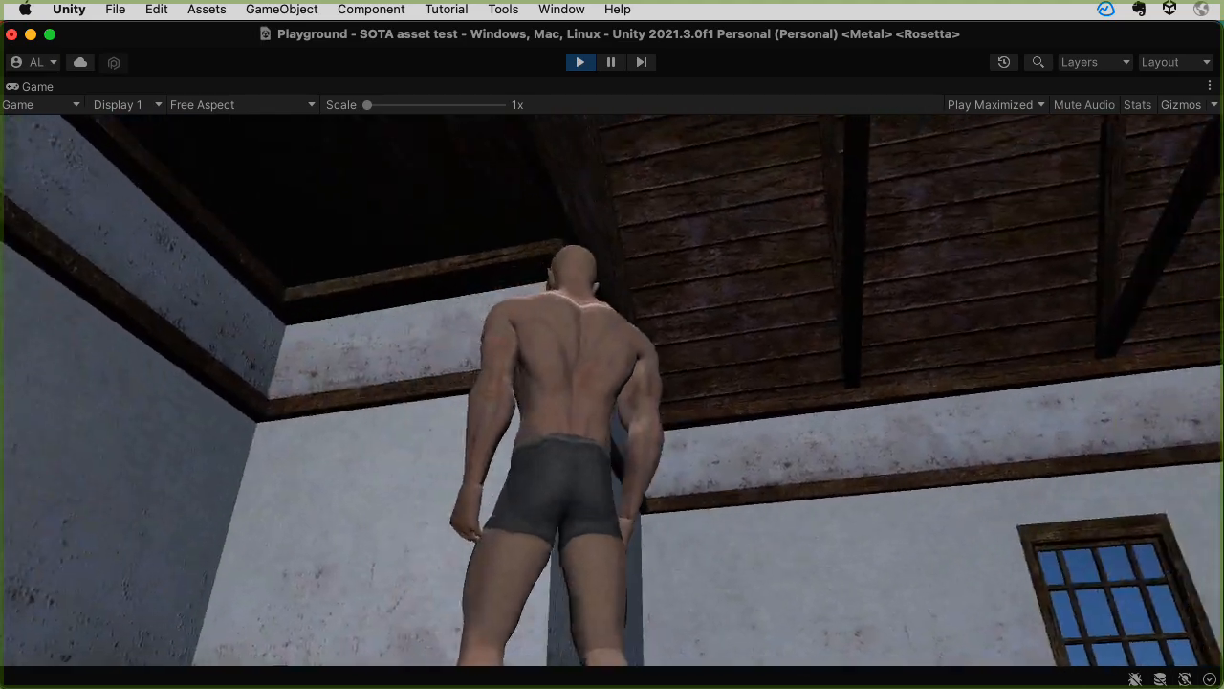
{"action": "key", "text": "w"}
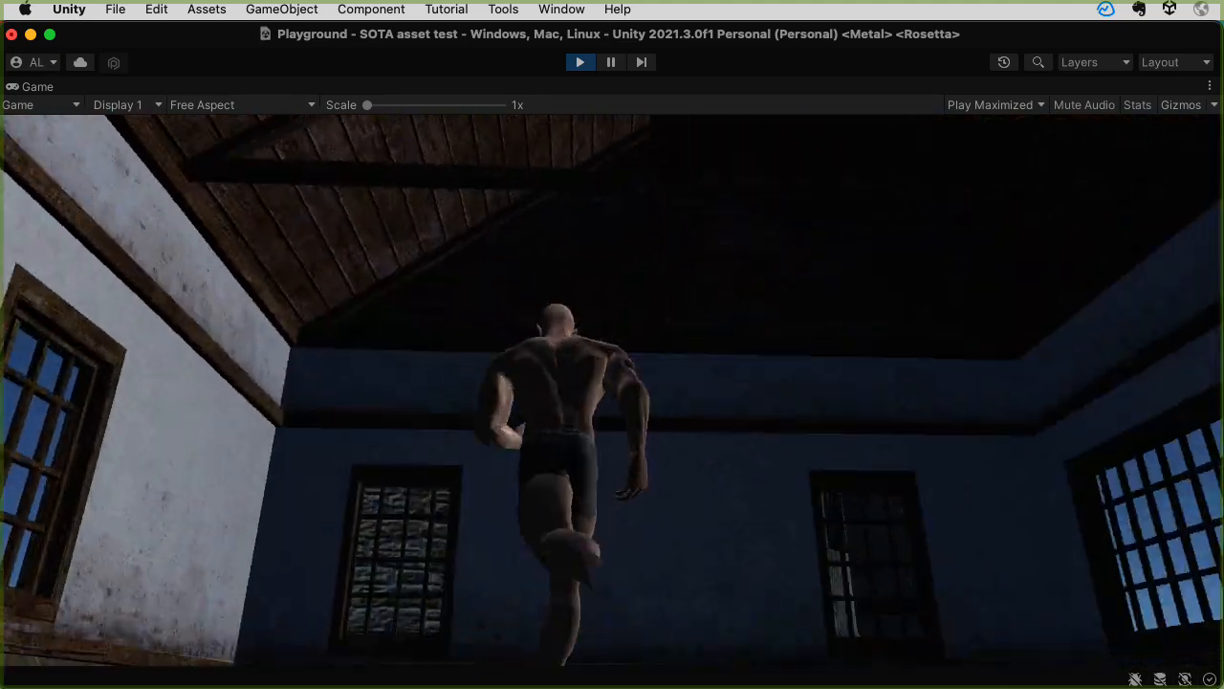
{"action": "key", "text": "w"}
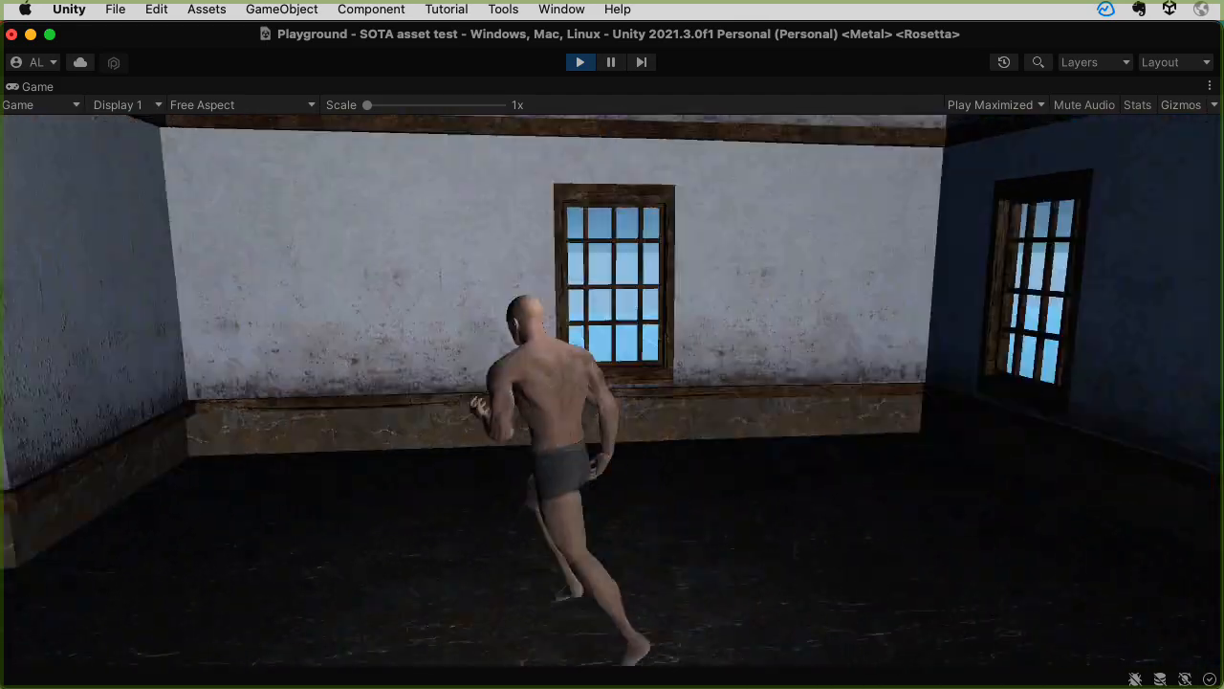
{"action": "key", "text": "w"}
{"action": "key", "text": "a"}
{"action": "key", "text": "w"}
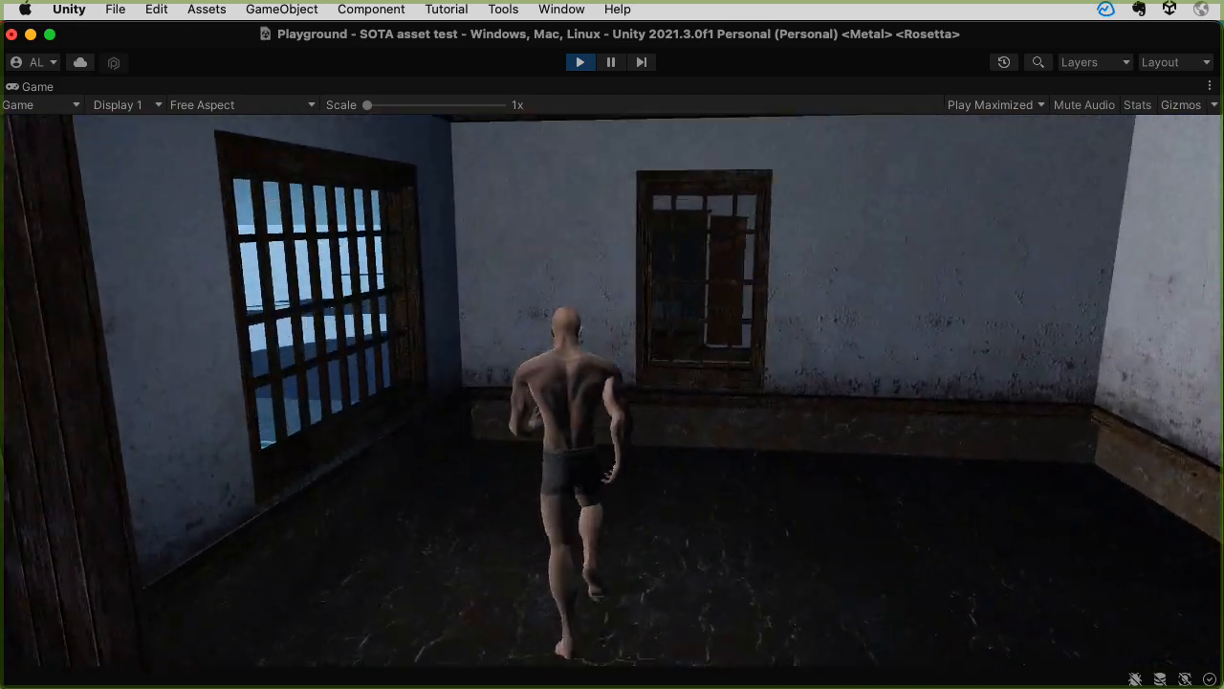
{"action": "key", "text": "a"}
{"action": "key", "text": "w"}
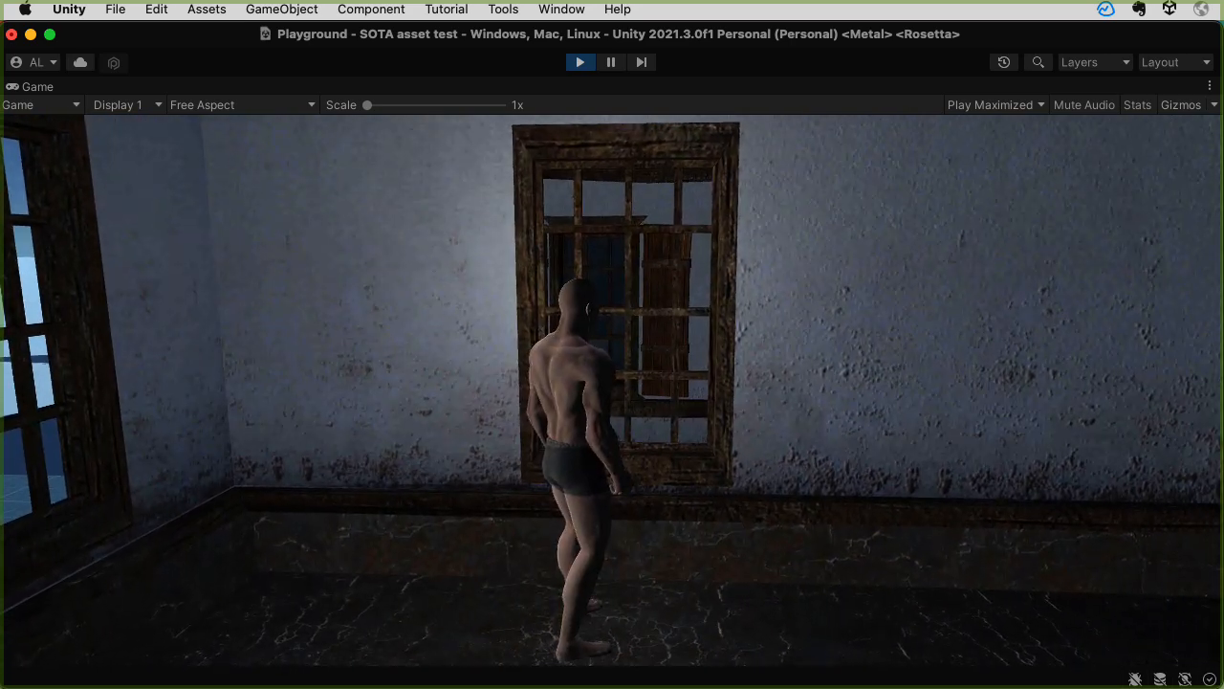
{"action": "key", "text": "super+p"}
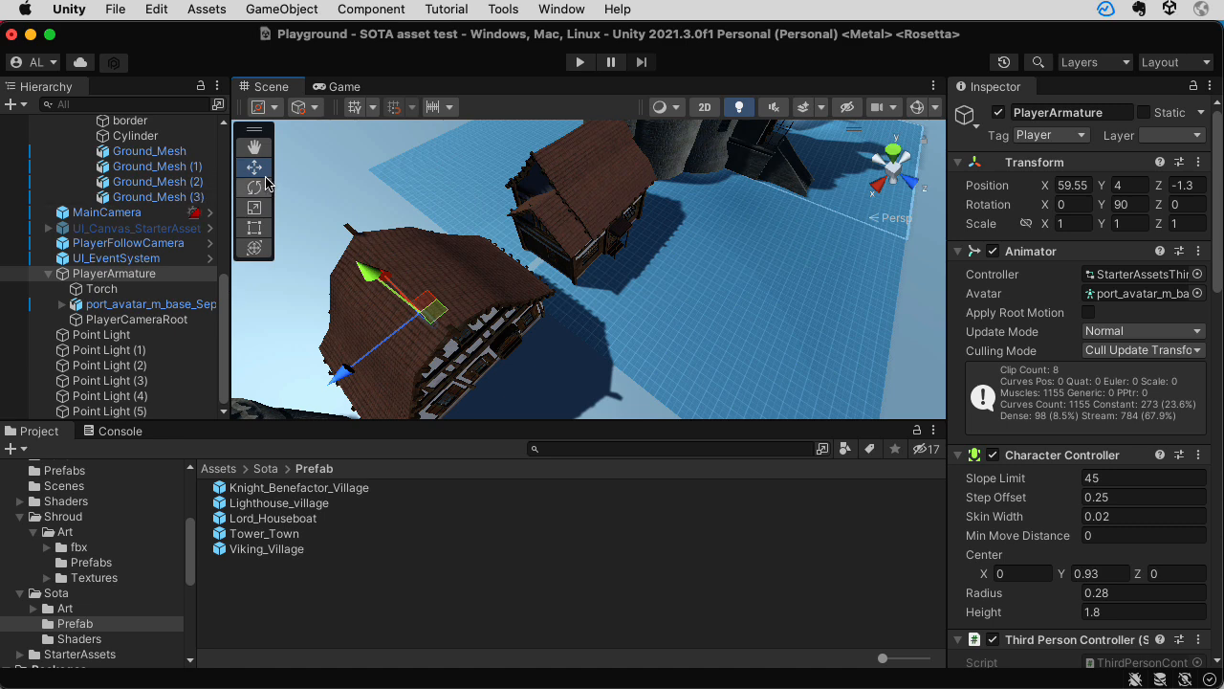
Select the port_edelmann_founder house and play the scene to walk the character through its interior
{"action": "left_click", "coordinate": [449, 289]}
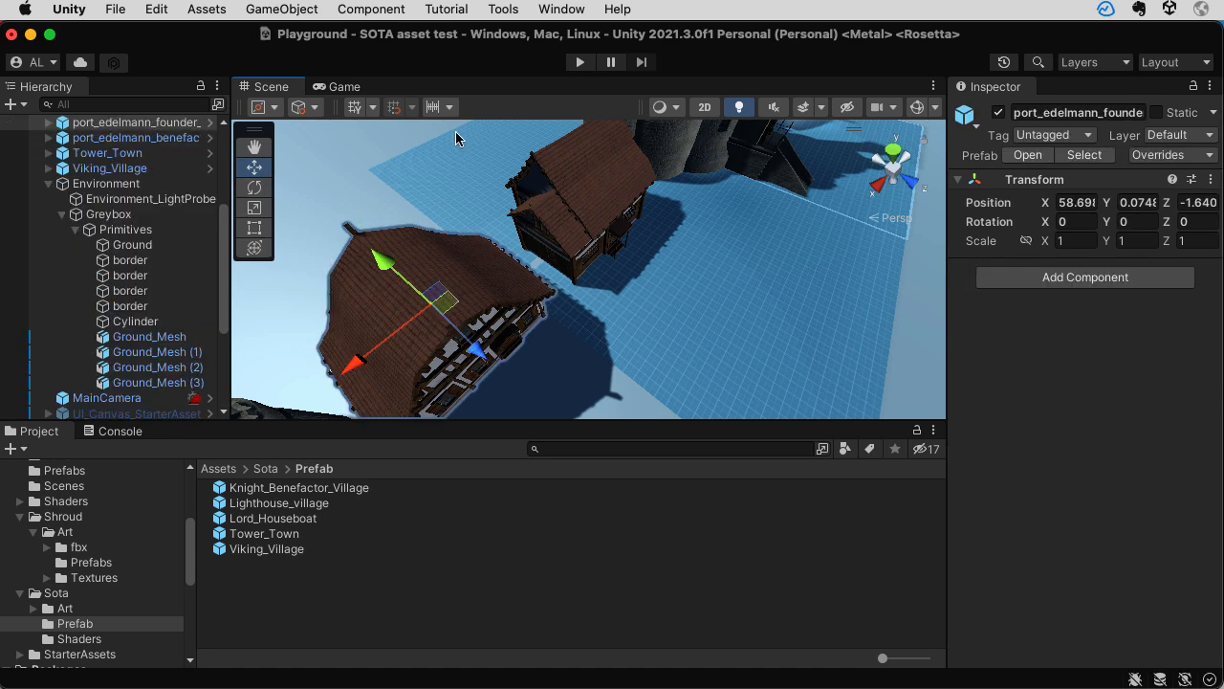
{"action": "left_click", "coordinate": [582, 62]}
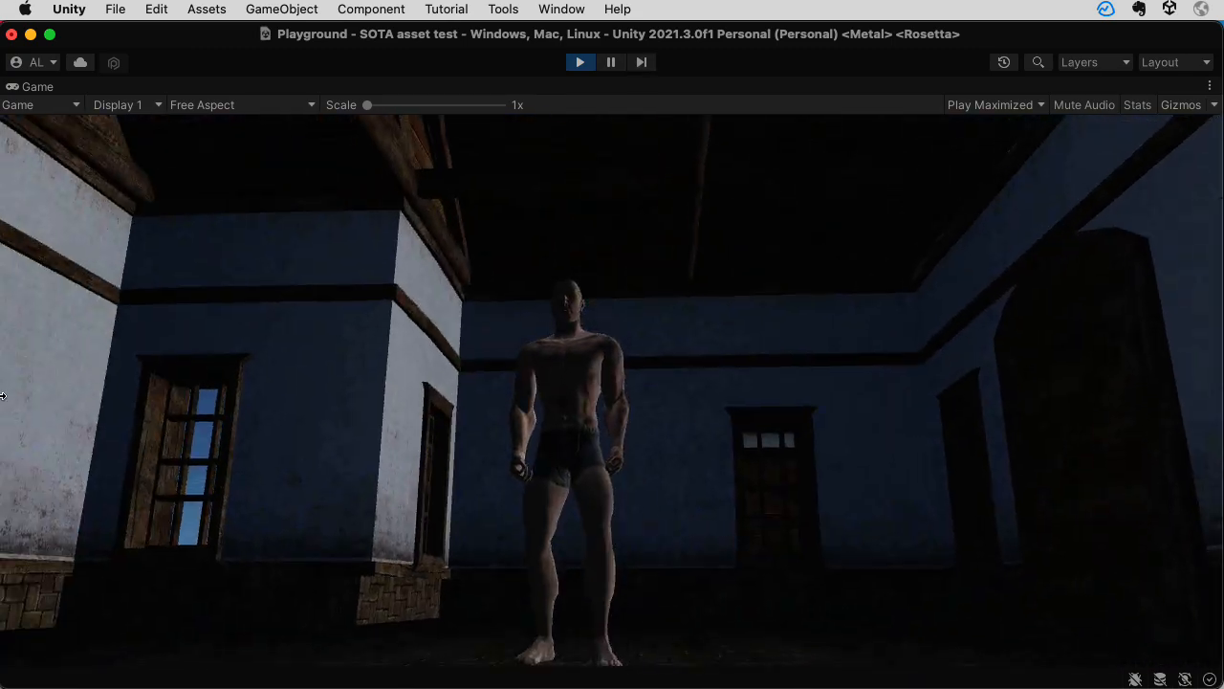
{"action": "key", "text": "w"}
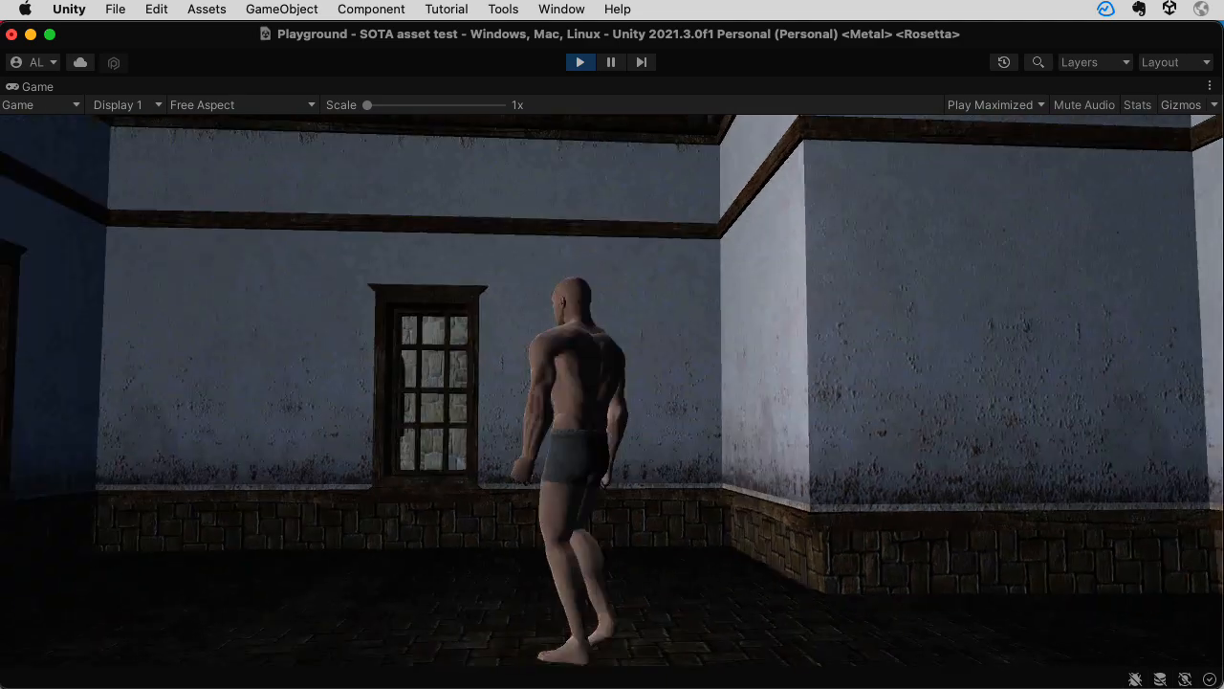
{"action": "key", "text": "a"}
{"action": "key", "text": "w"}
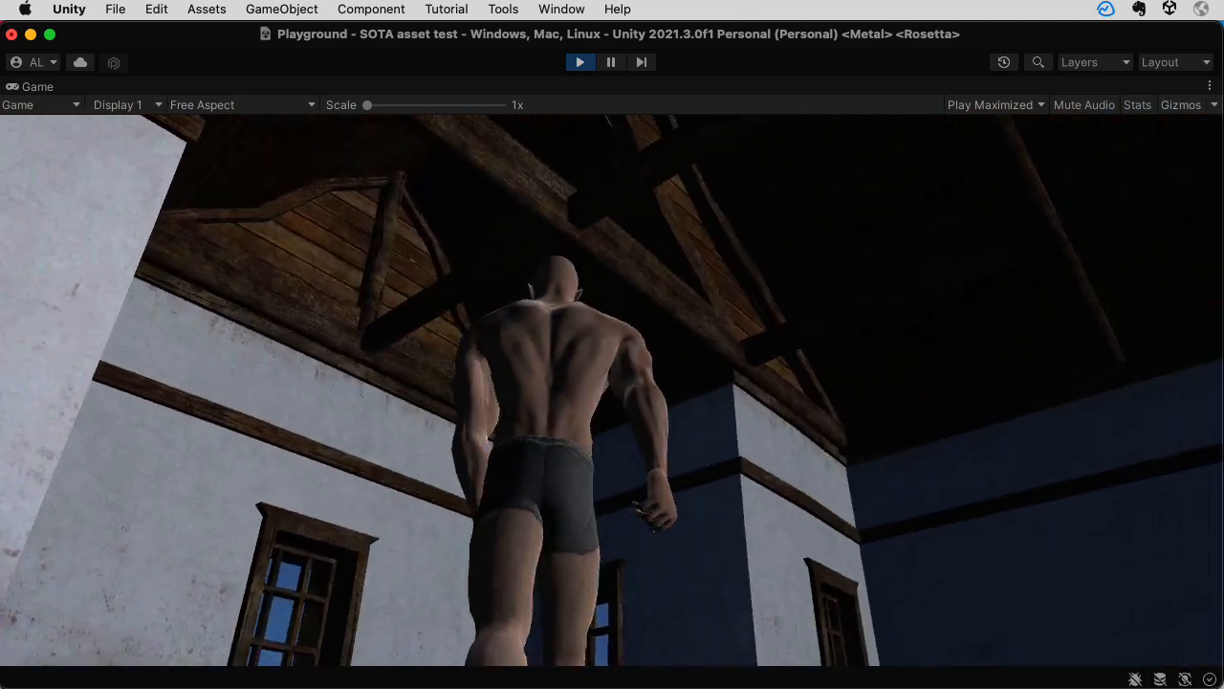
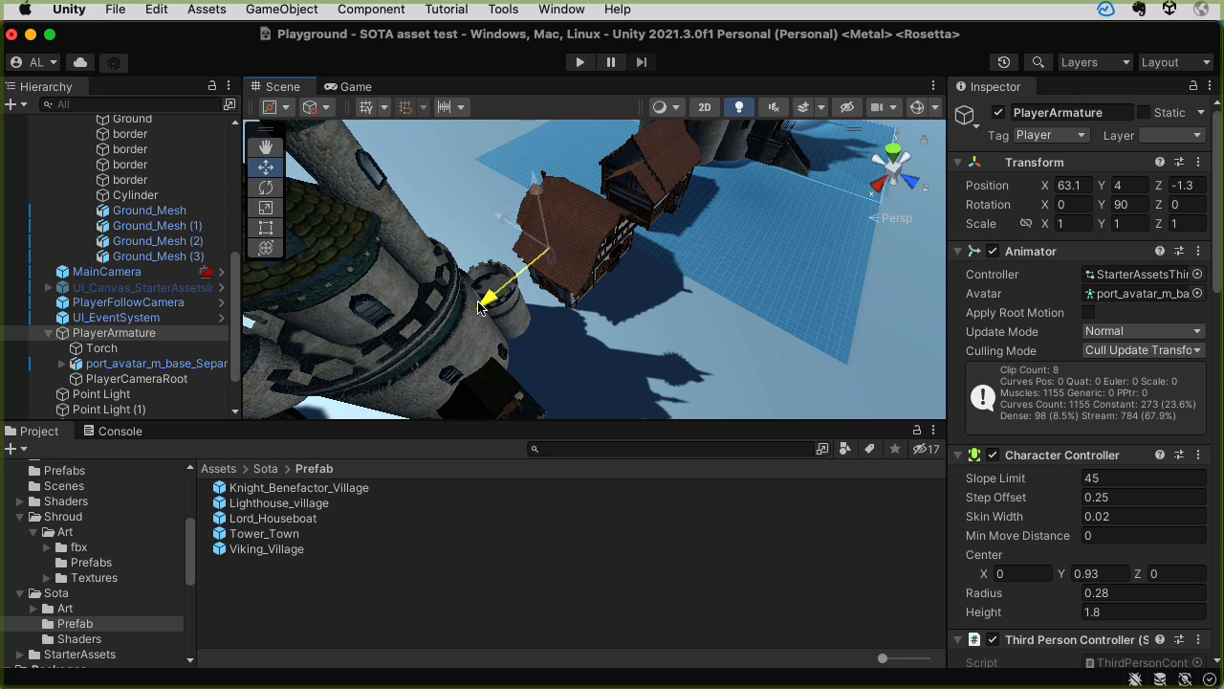
Move PlayerArmature along the X axis to 76.85, inside the round stone tower, and select the port_tower_village building
{"action": "left_click_drag", "start_coordinate": [478, 304], "coordinate": [342, 407]}
{"action": "mouse_move", "coordinate": [482, 305]}
{"action": "left_mouse_down", "text": "alt"}
{"action": "mouse_move", "coordinate": [455, 190]}
{"action": "mouse_move", "coordinate": [486, 286]}
{"action": "left_mouse_up", "text": "alt"}
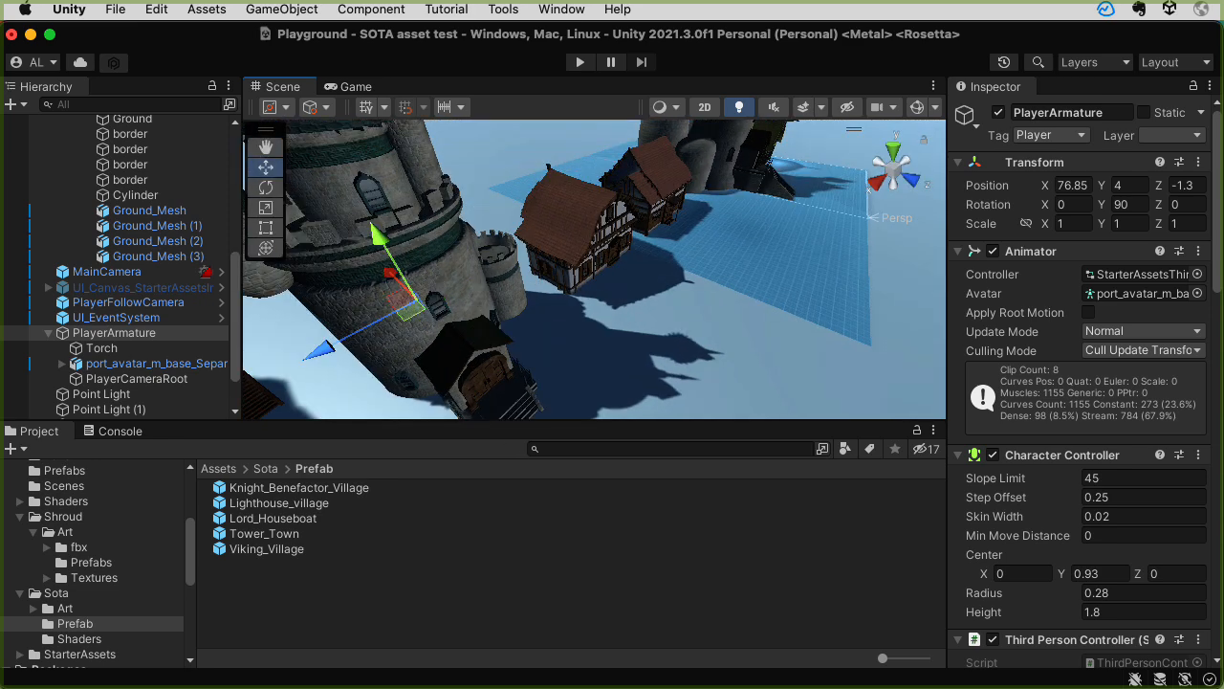
{"action": "left_click", "coordinate": [445, 273]}
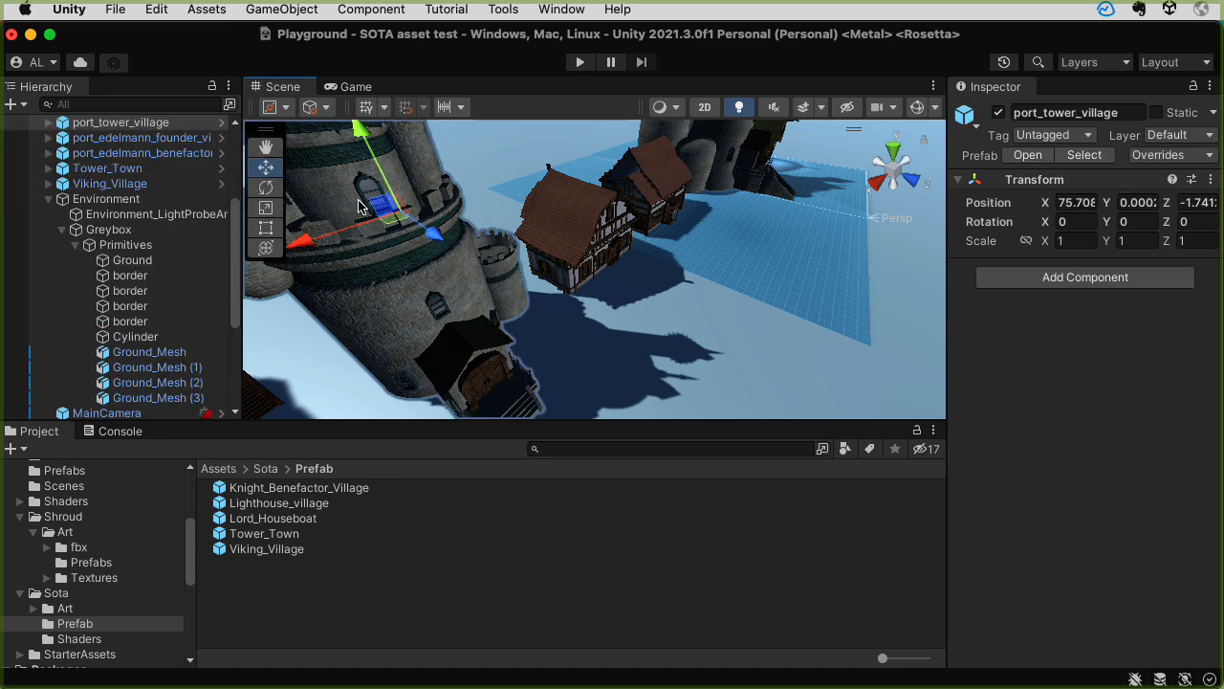
Play the scene and run the character through the stone tower's ground floor and up to its battlements
{"action": "left_click", "coordinate": [581, 63]}
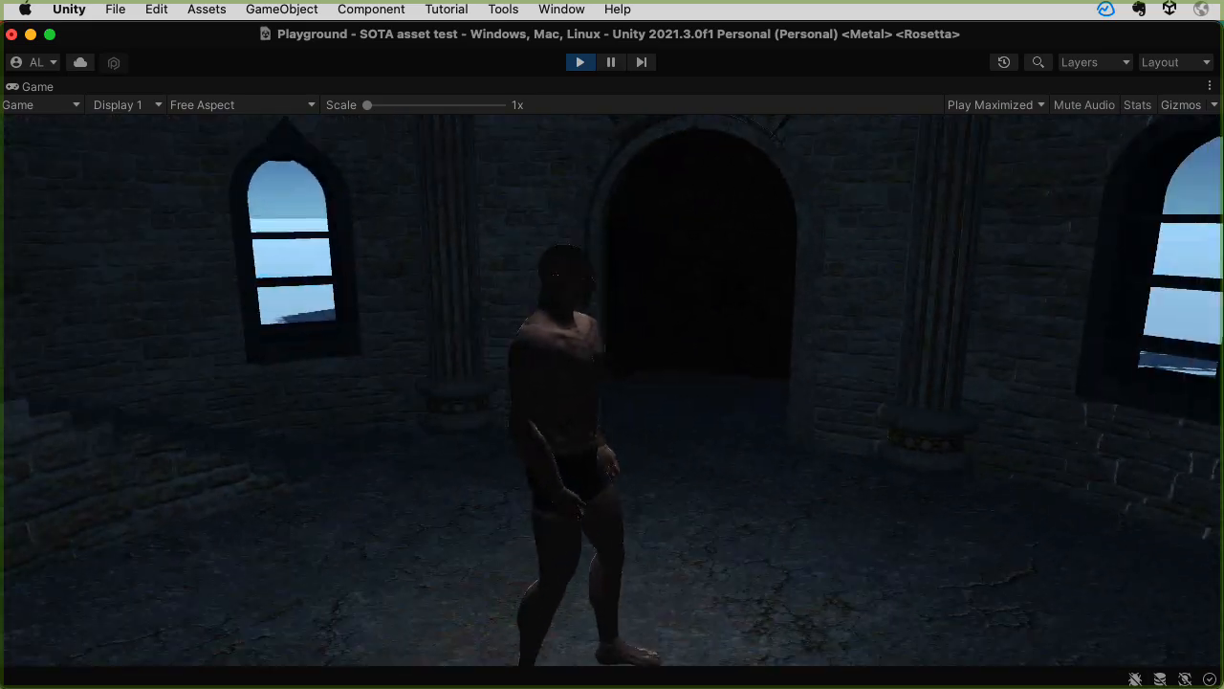
{"action": "key", "text": "w"}
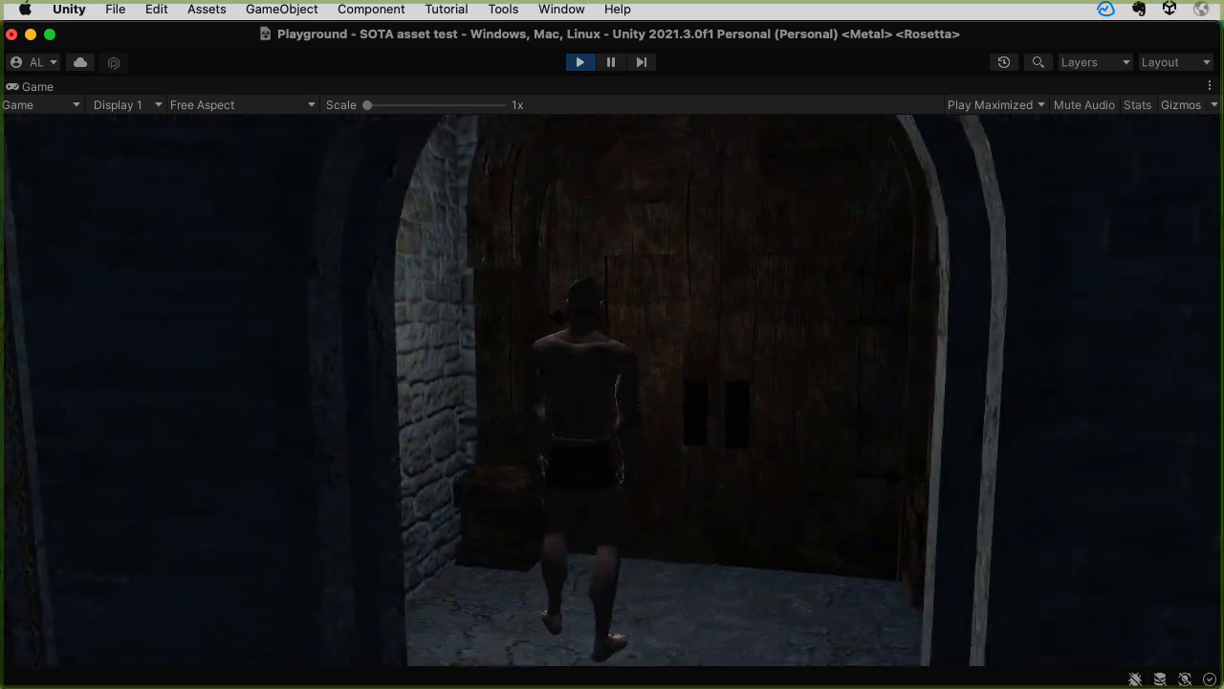
{"action": "key", "text": "s"}
{"action": "key", "text": "w"}
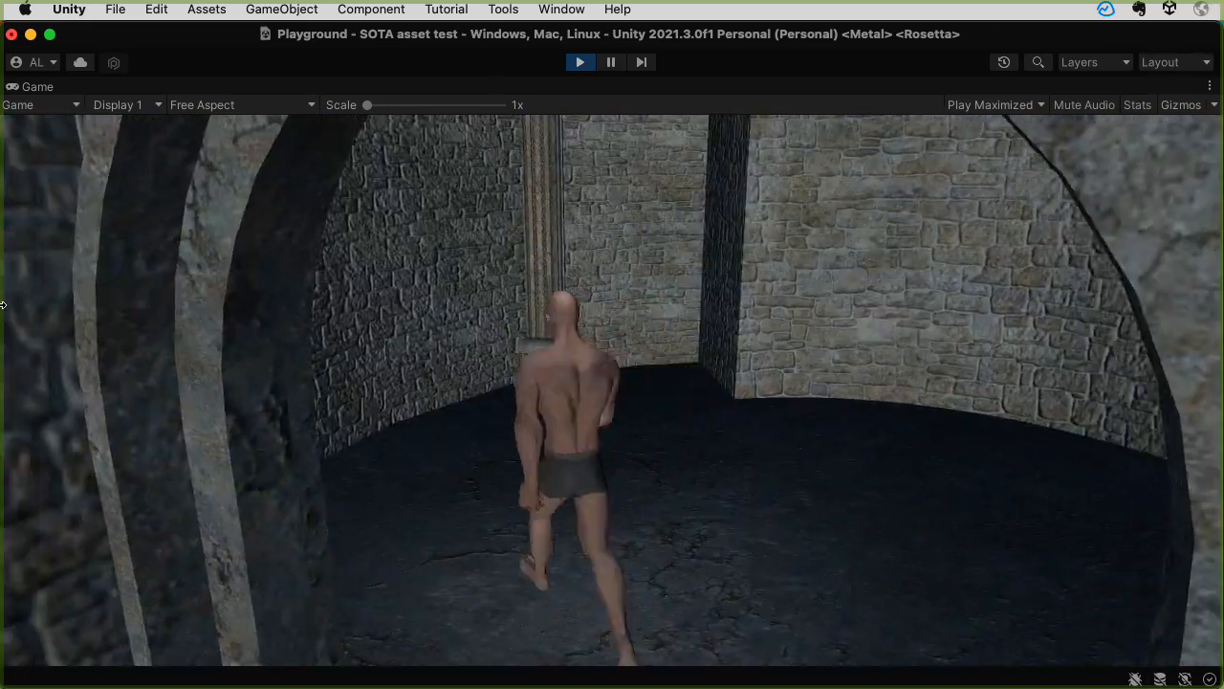
{"action": "key", "text": "d"}
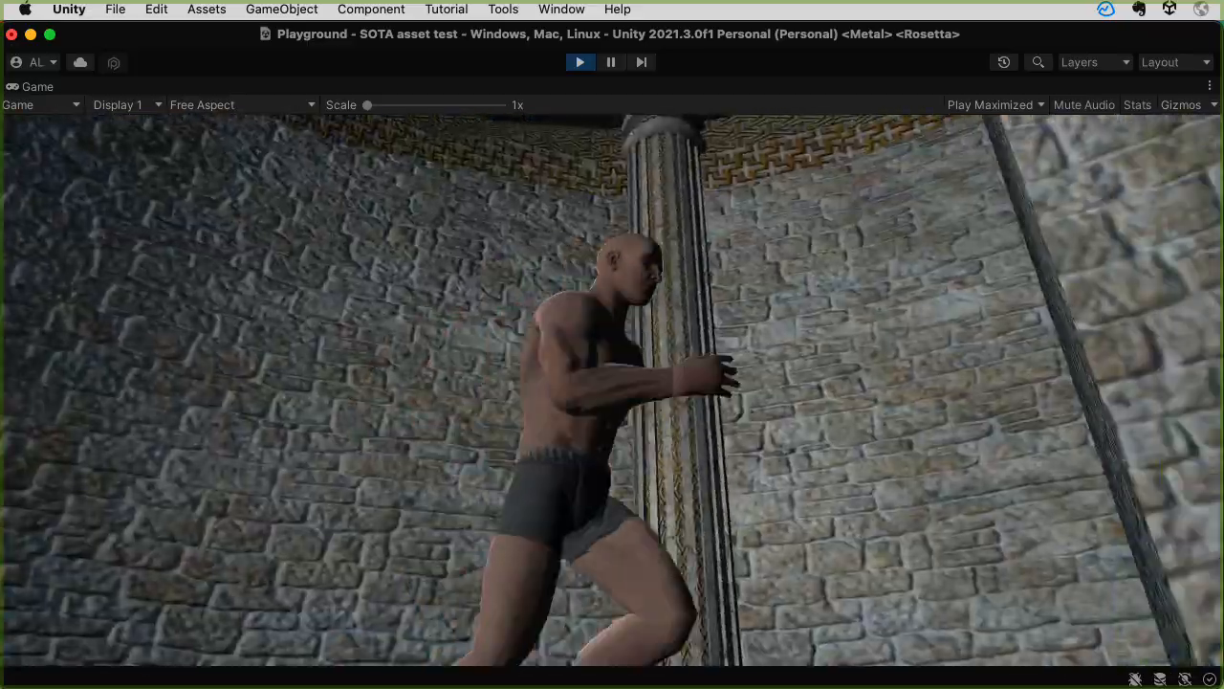
{"action": "key", "text": "d"}
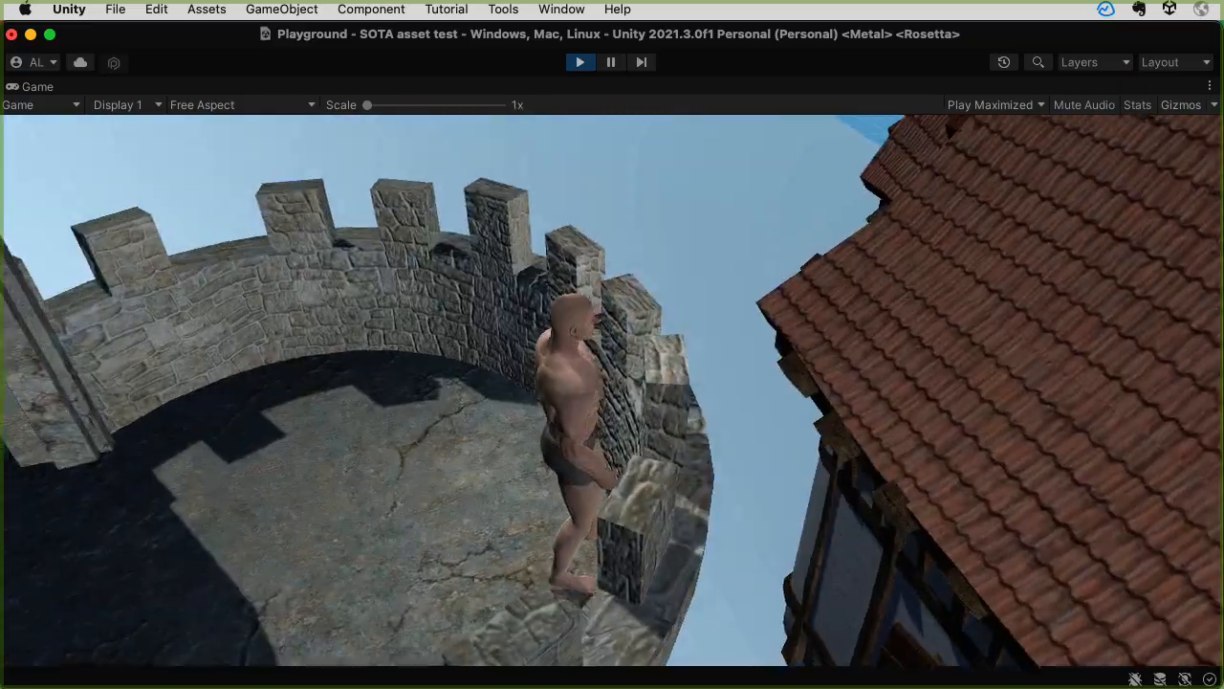
Run the character around the tower's battlements, jump off beside the half-timbered house, and exit play mode
{"action": "key", "text": "w"}
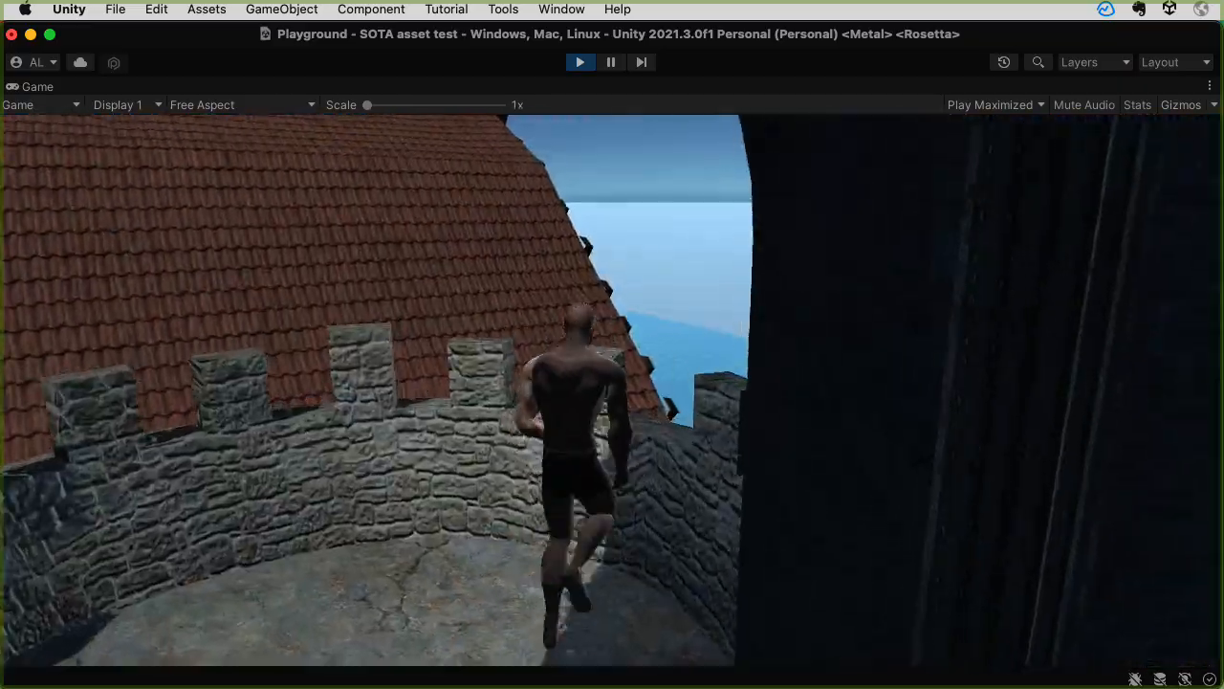
{"action": "key", "text": "w"}
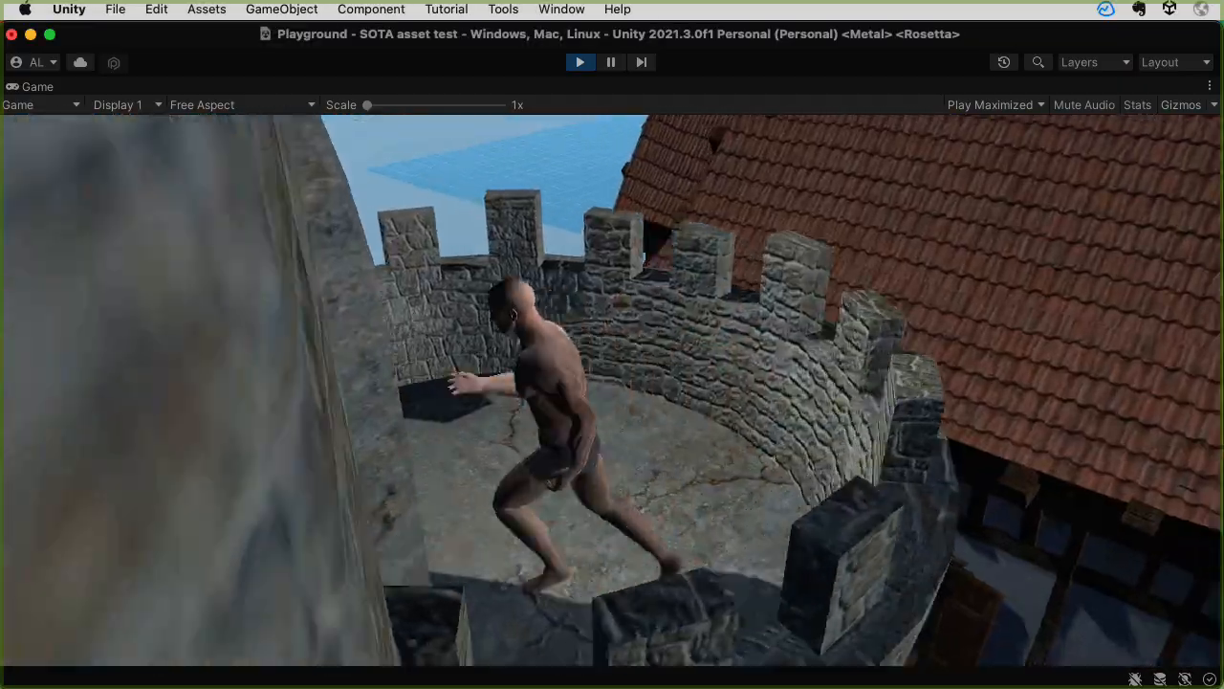
{"action": "key", "text": "space"}
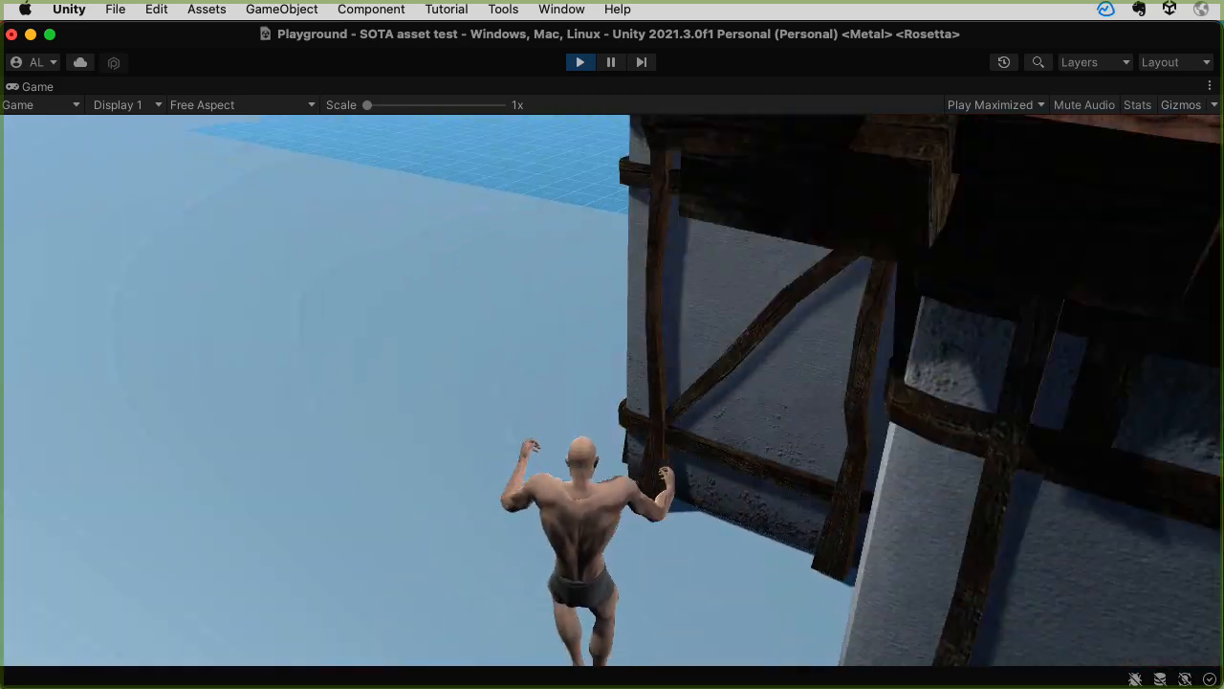
{"action": "key", "text": "super+p"}
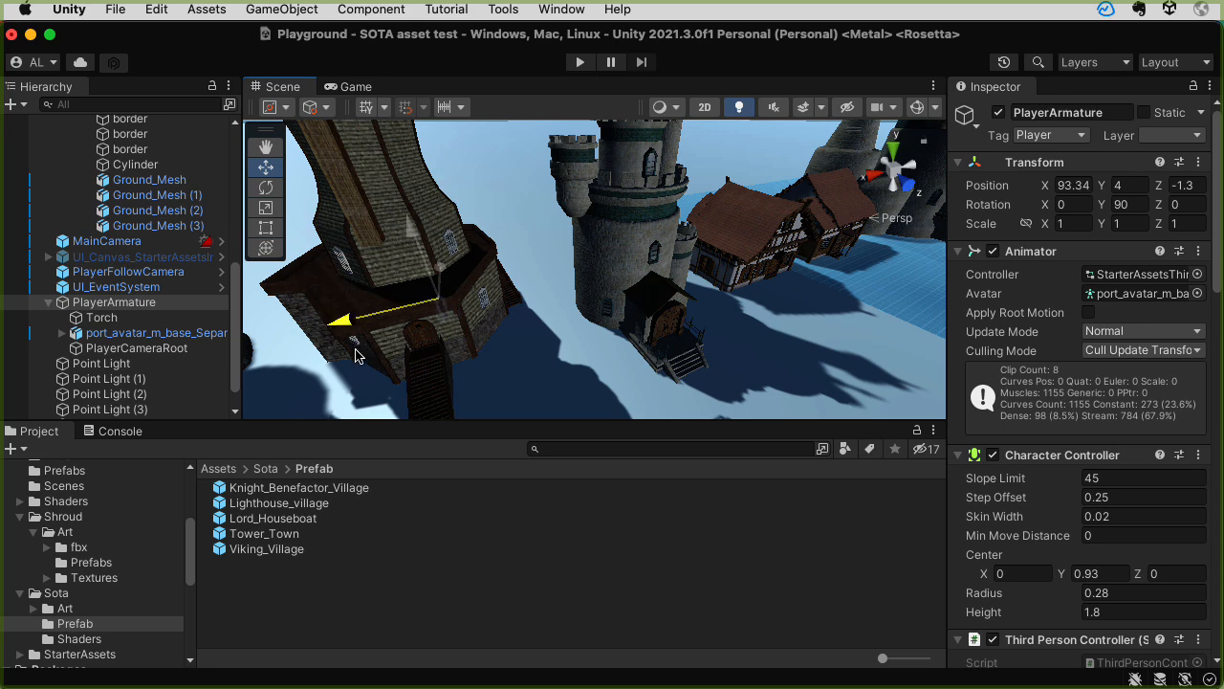
Move PlayerArmature to X 95.59, Z -4.26, inside the tower with the outside staircase, and play-test its wood-panelled room before exiting play mode
{"action": "left_click_drag", "start_coordinate": [418, 287], "coordinate": [418, 259]}
{"action": "left_click", "coordinate": [585, 59]}
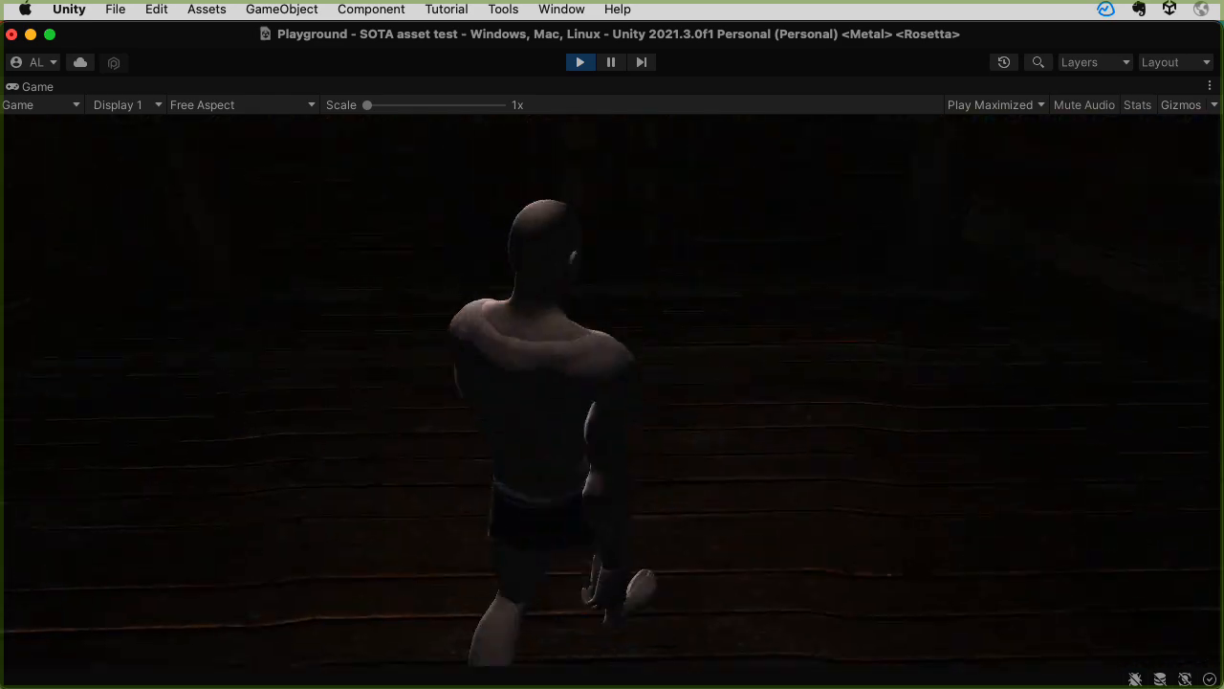
{"action": "key", "text": "w"}
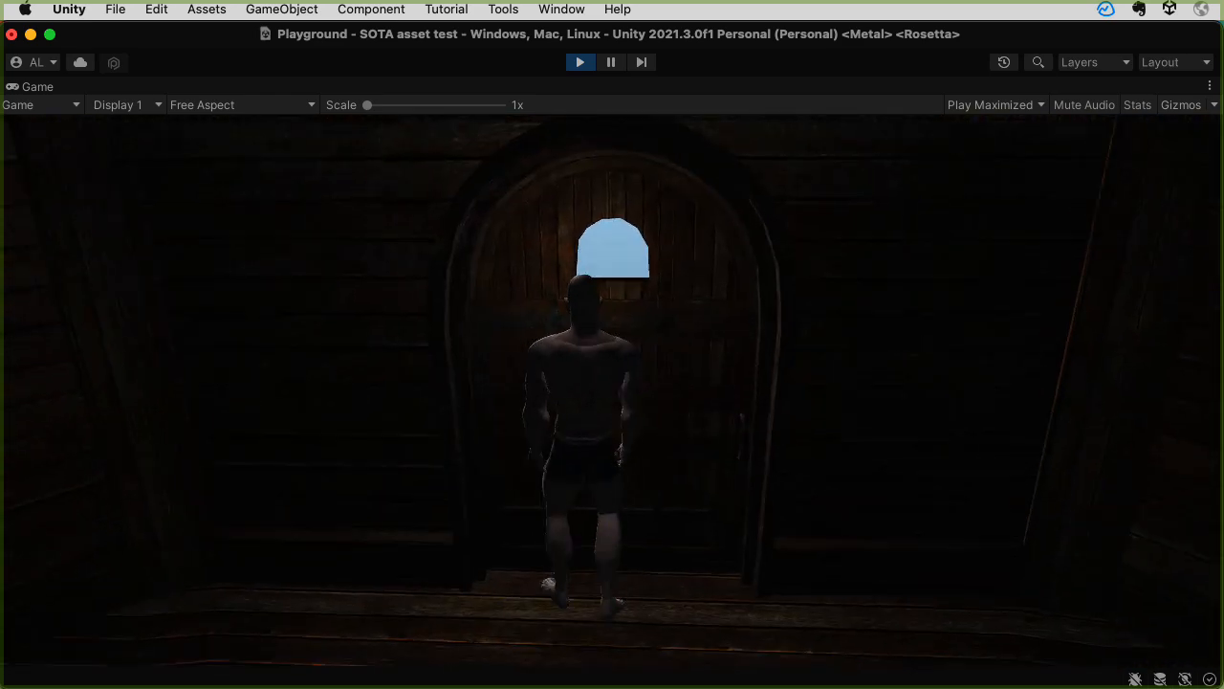
{"action": "key", "text": "a"}
{"action": "key", "text": "a"}
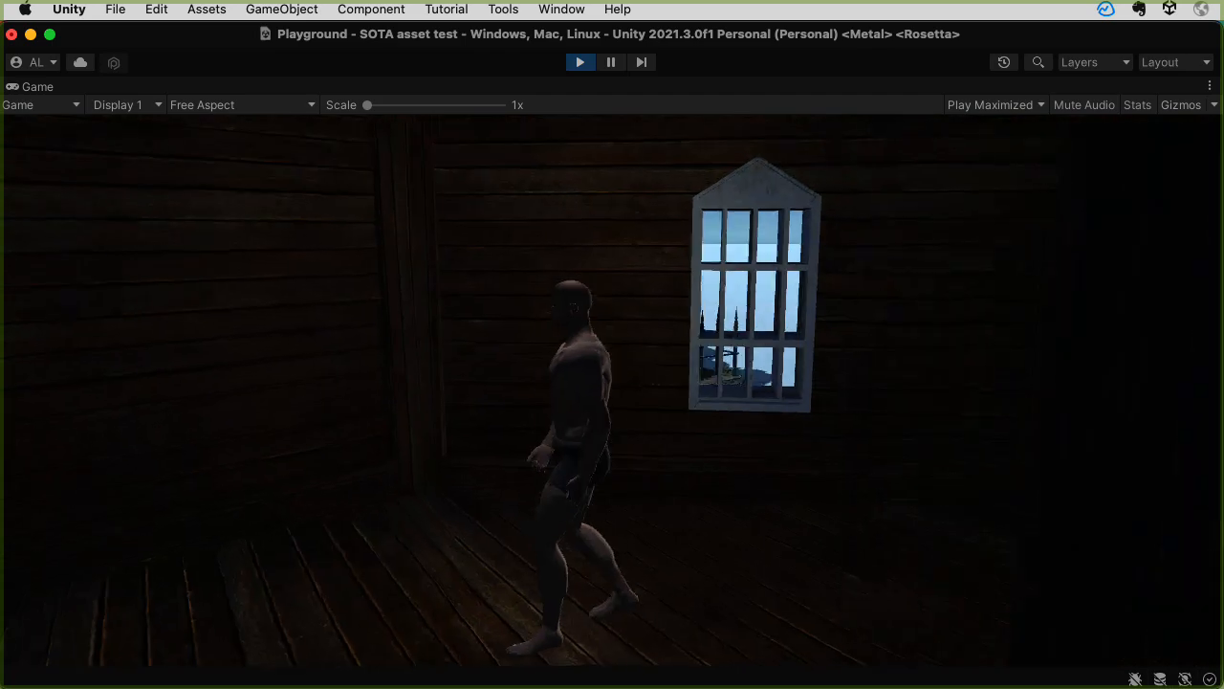
{"action": "key", "text": "a"}
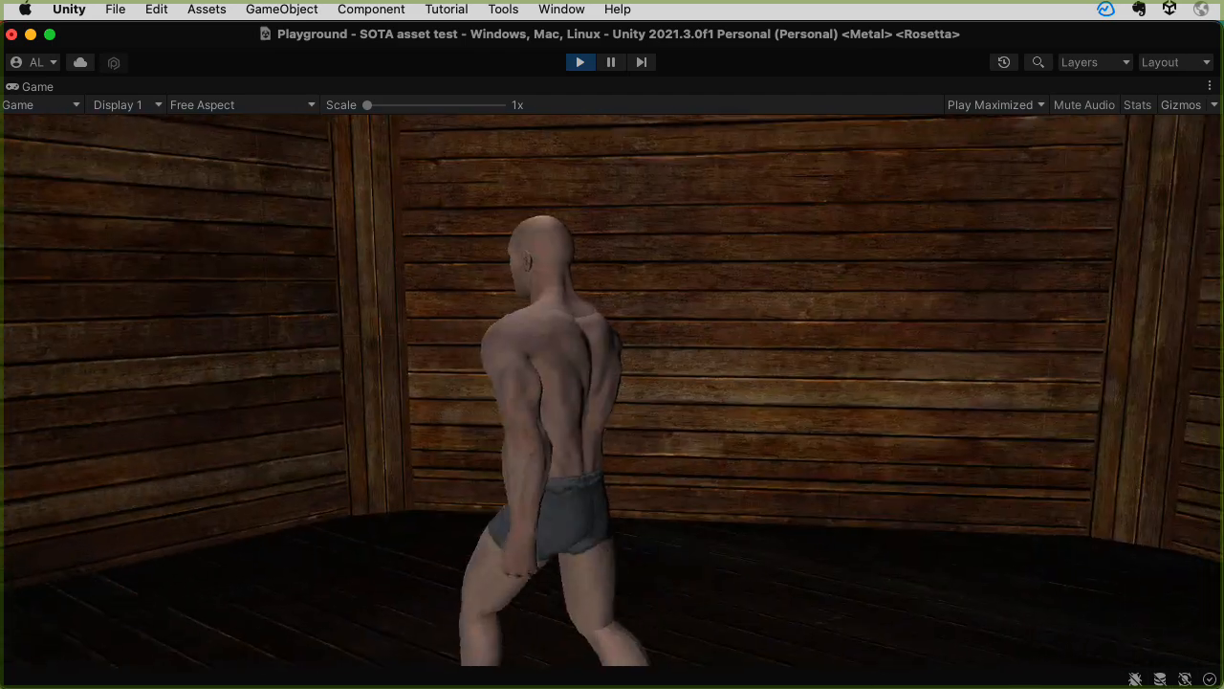
{"action": "key", "text": "a"}
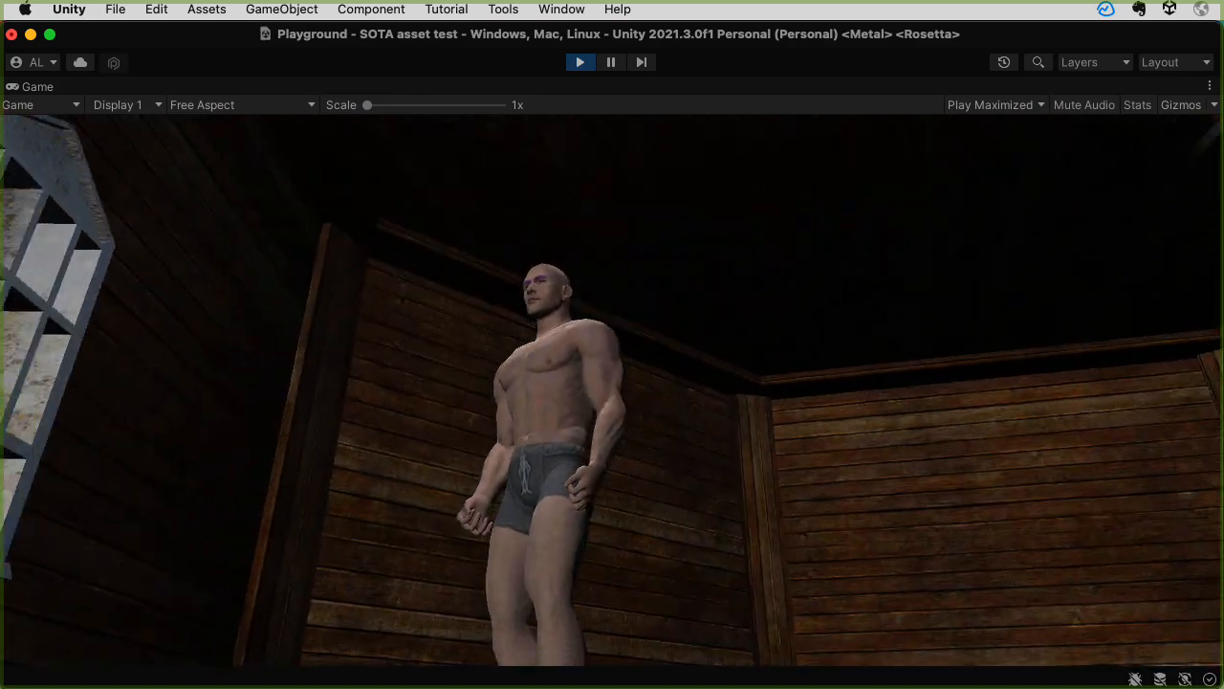
{"action": "key", "text": "w"}
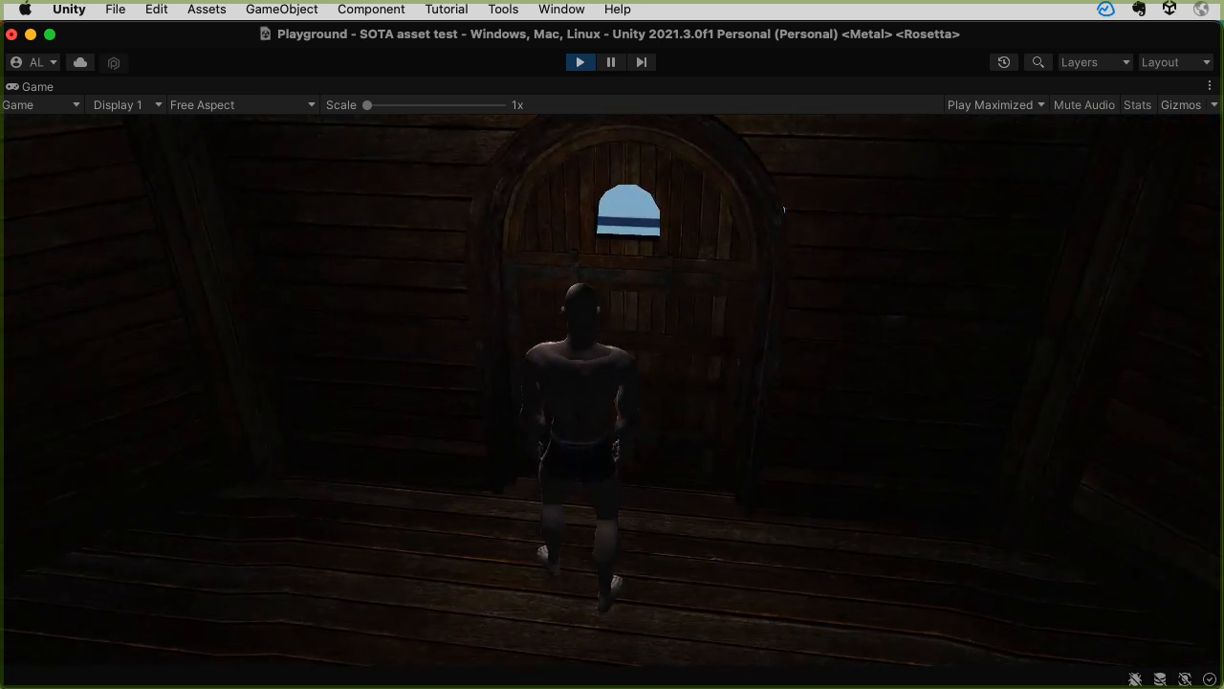
{"action": "key", "text": "super+p"}
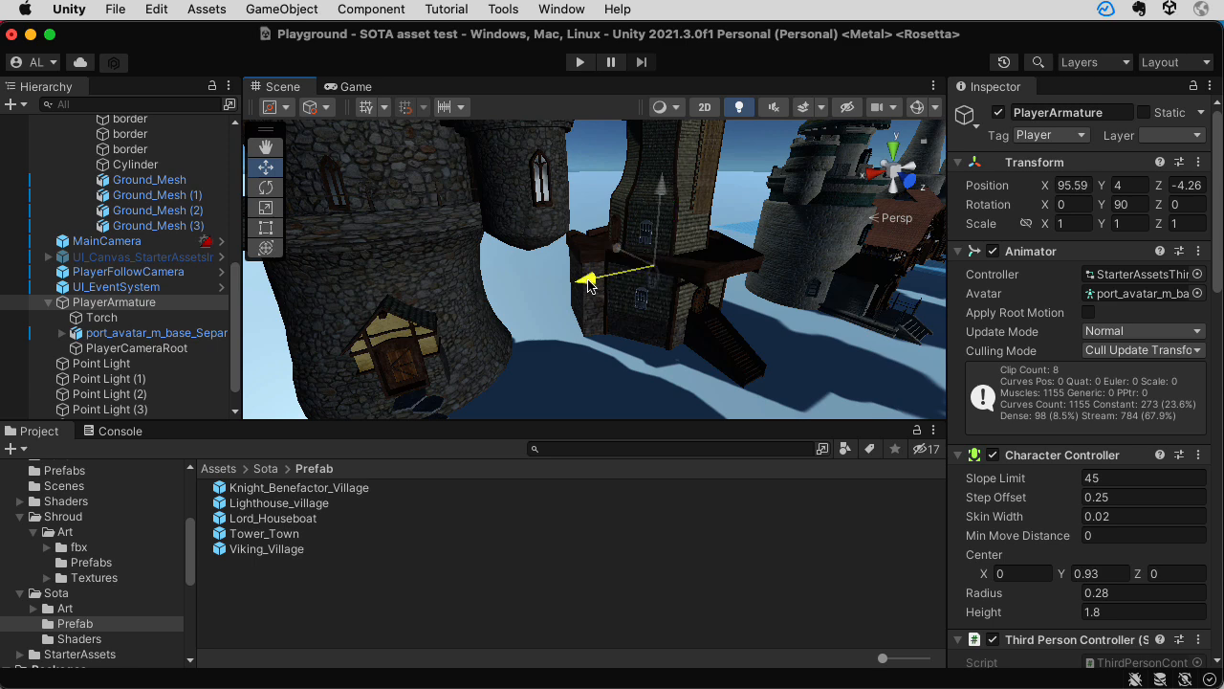
Move PlayerArmature along X to about 115.9, inside the large round stone tower, and play the scene to walk through its entrance hall
{"action": "left_click_drag", "start_coordinate": [393, 341], "coordinate": [301, 380]}
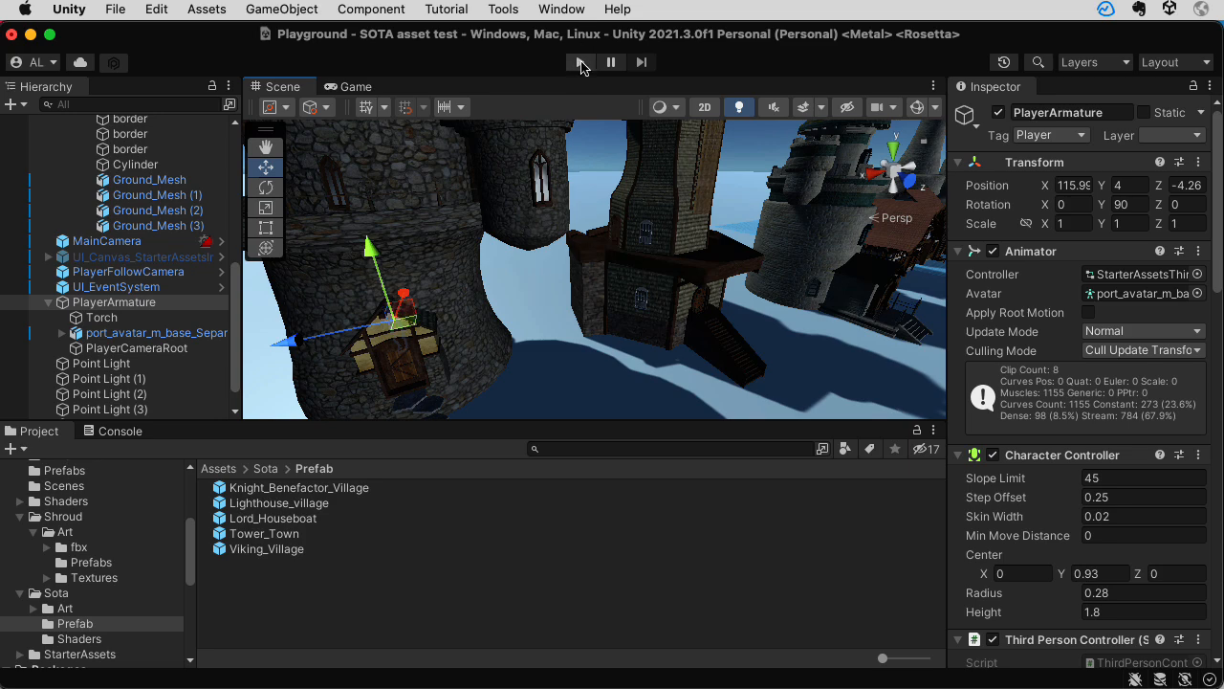
{"action": "left_click", "coordinate": [581, 63]}
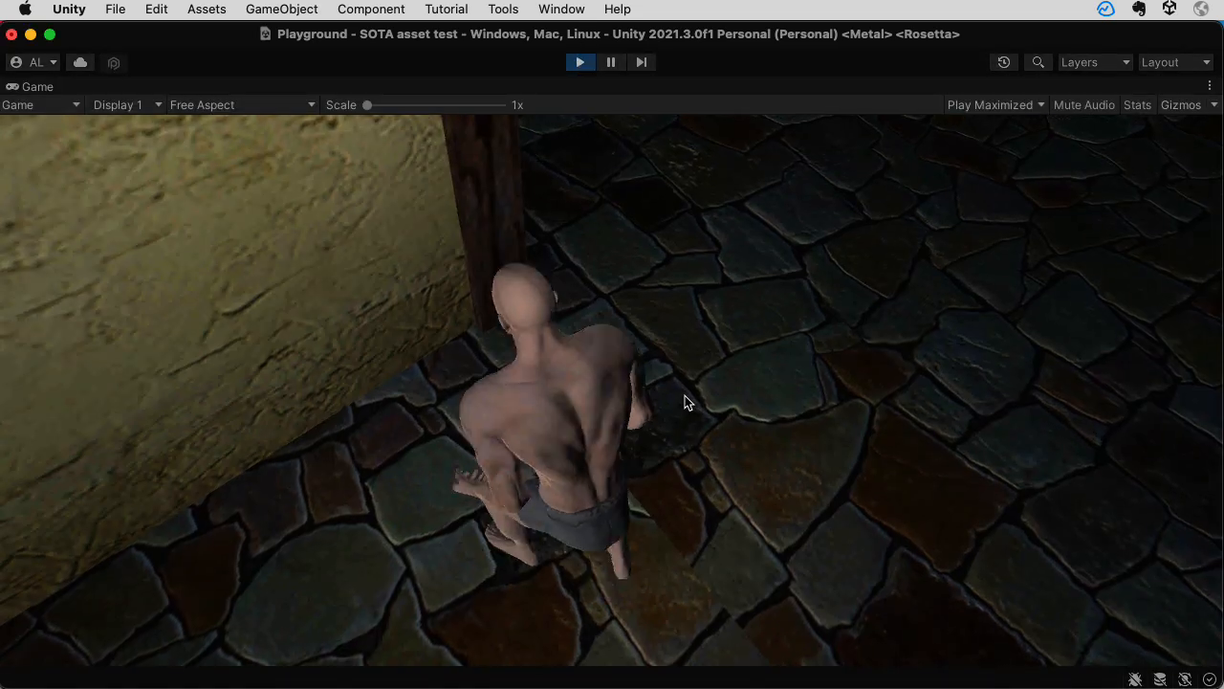
{"action": "left_click", "coordinate": [685, 403]}
{"action": "key", "text": "w"}
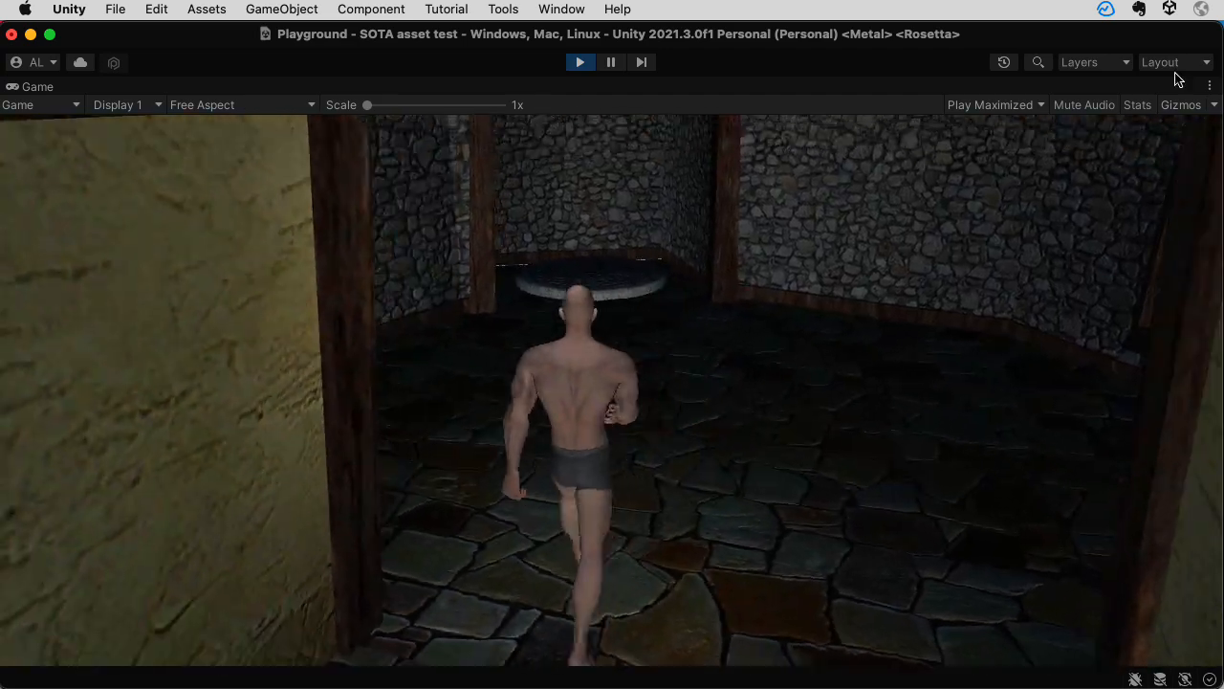
{"action": "key", "text": "w"}
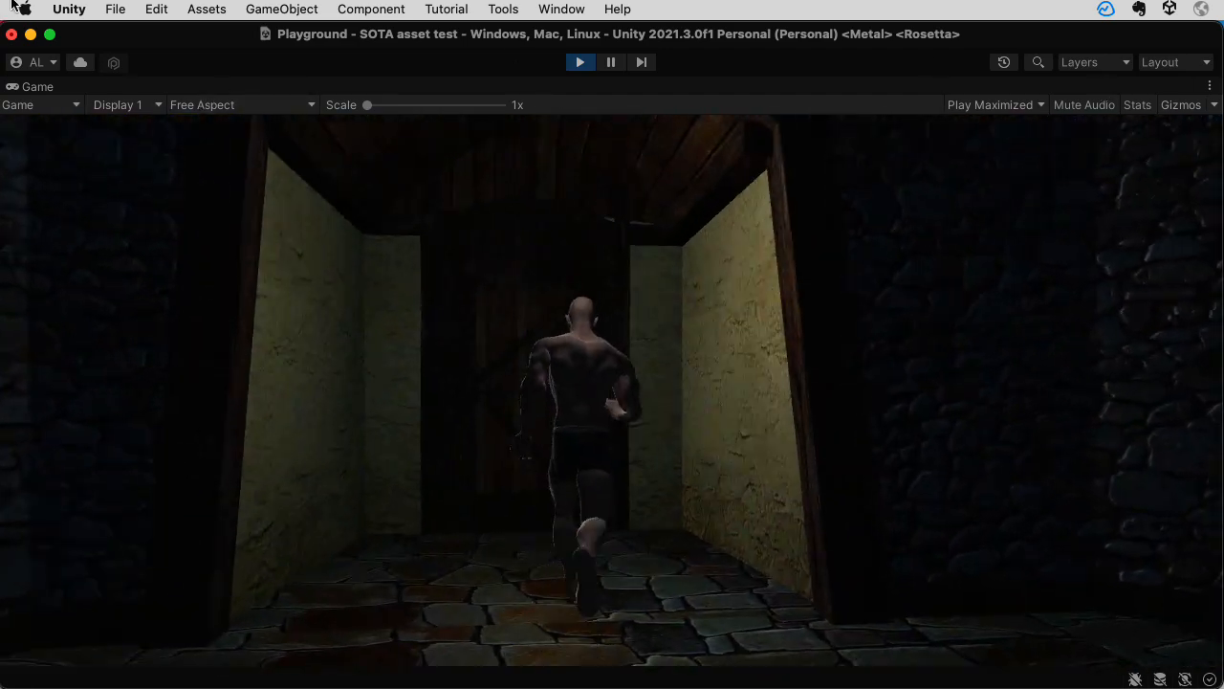
{"action": "key", "text": "a"}
{"action": "key", "text": "d"}
{"action": "key", "text": "w"}
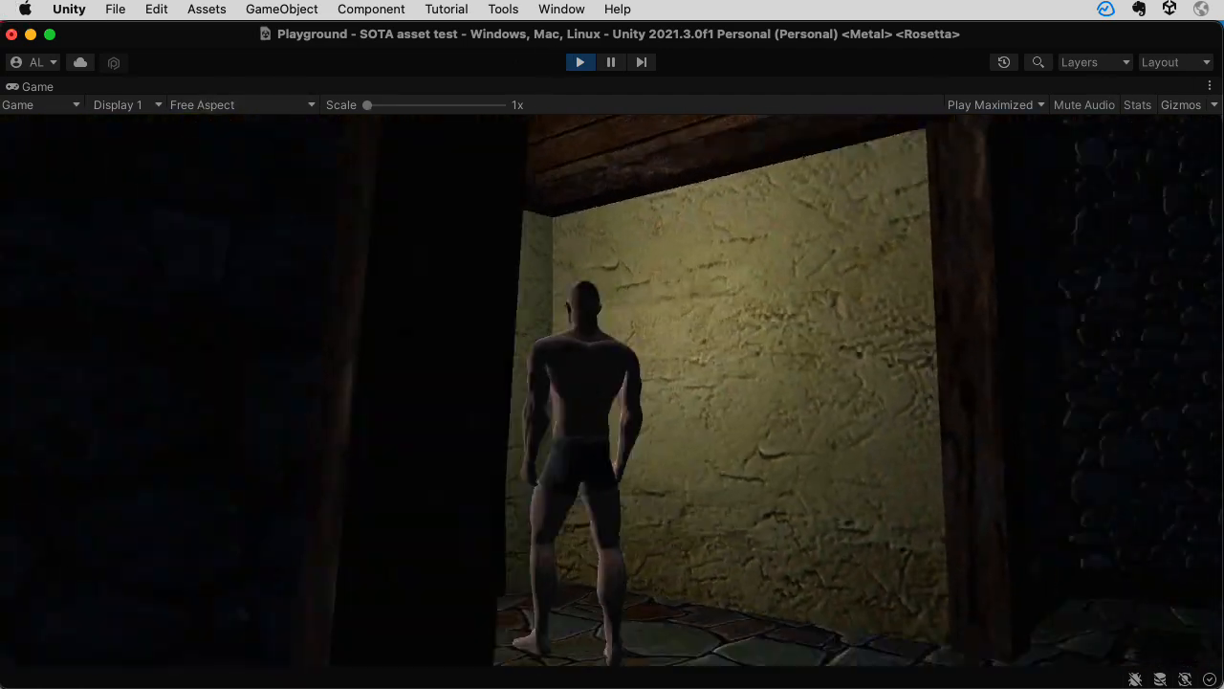
{"action": "key", "text": "w"}
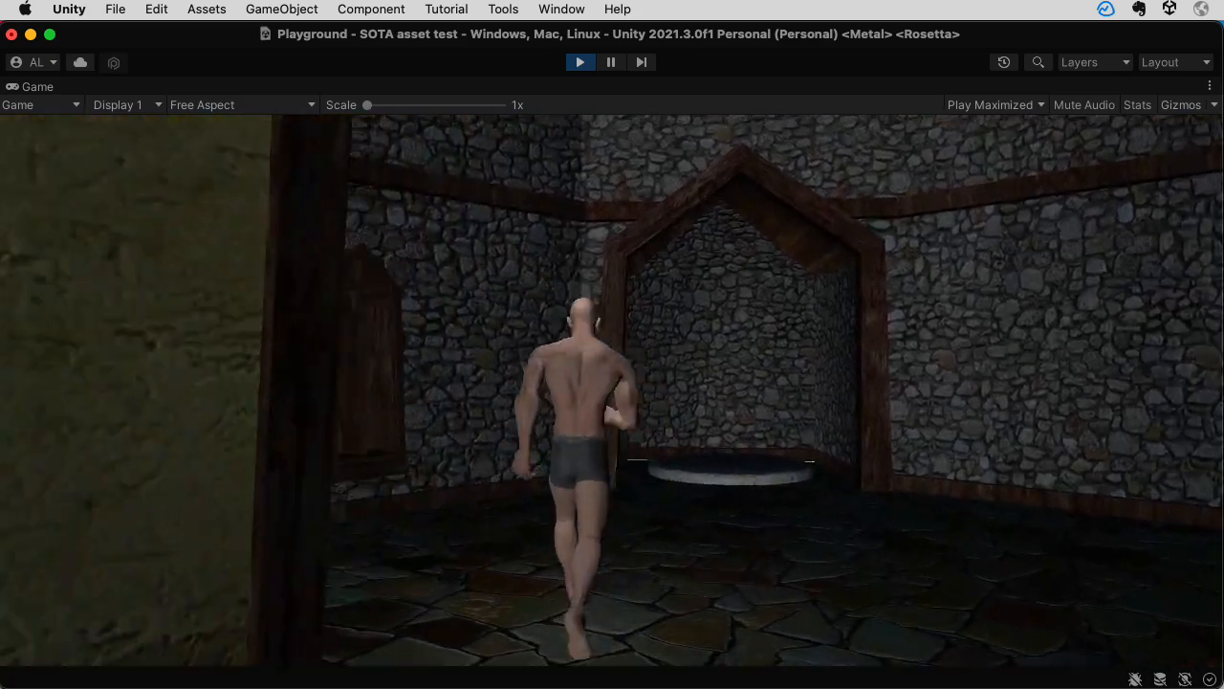
{"action": "key", "text": "d"}
{"action": "key", "text": "Escape"}
{"action": "left_click", "coordinate": [526, 275]}
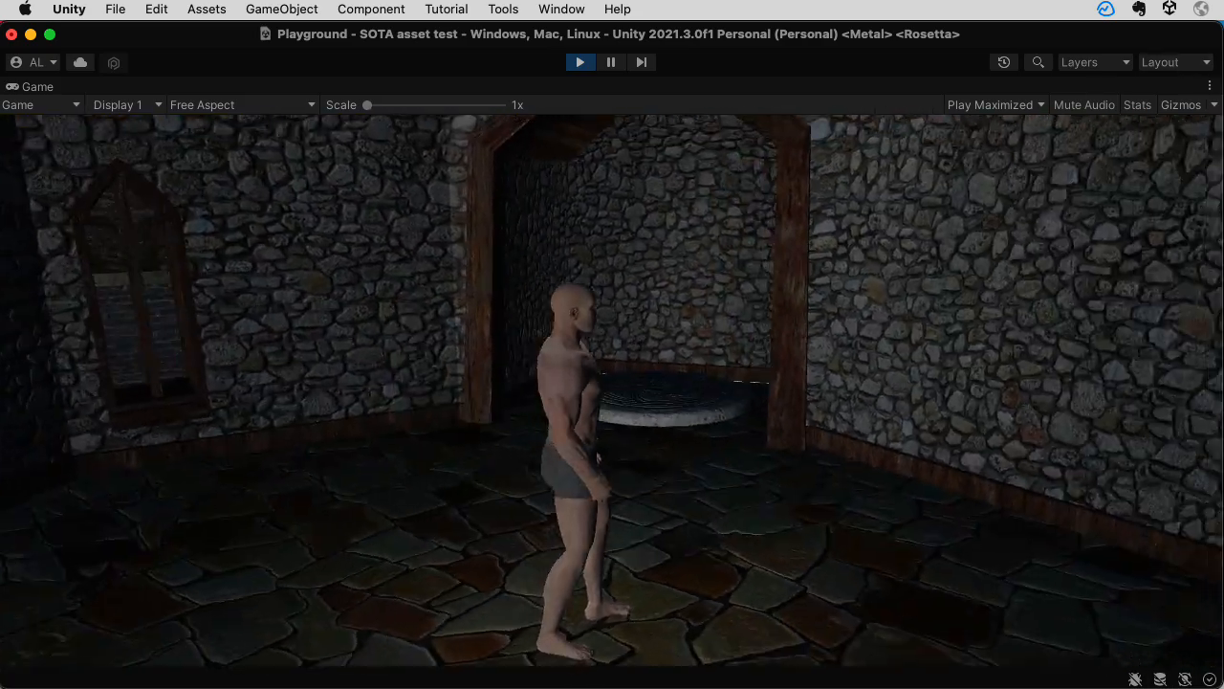
Walk the character around the round tower's ground floor and onto the carved circular platform in the alcove, and exit play mode
{"action": "key", "text": "a"}
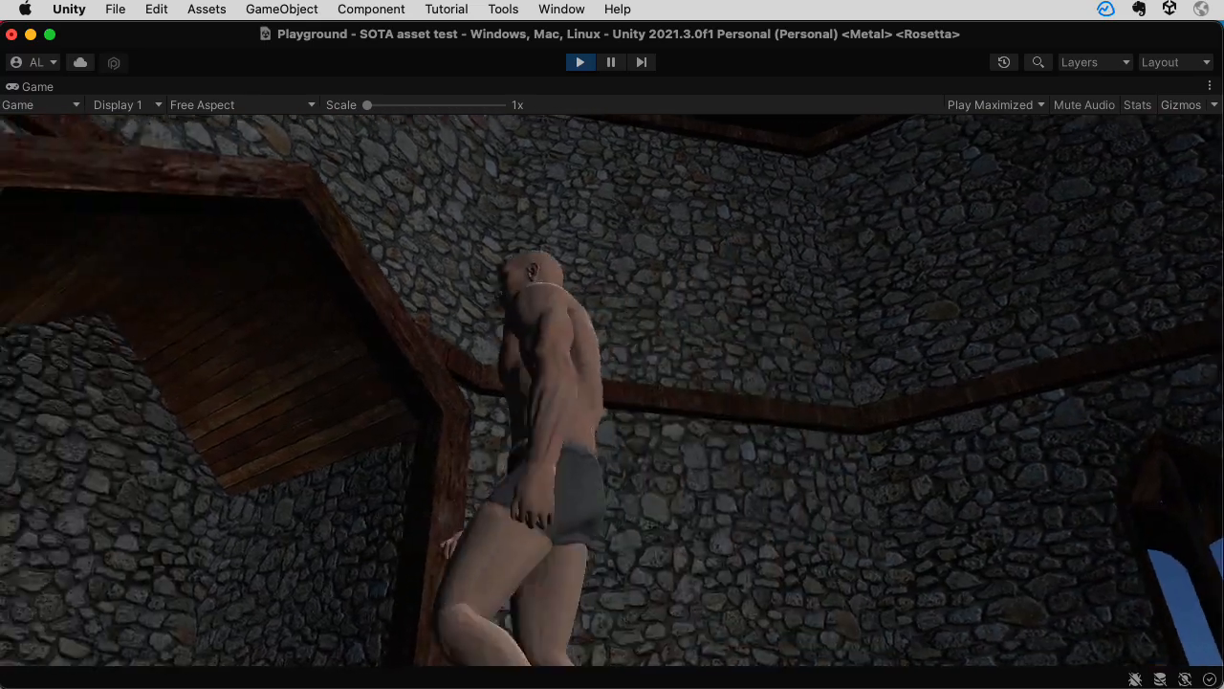
{"action": "key", "text": "s"}
{"action": "key", "text": "w"}
{"action": "key", "text": "a"}
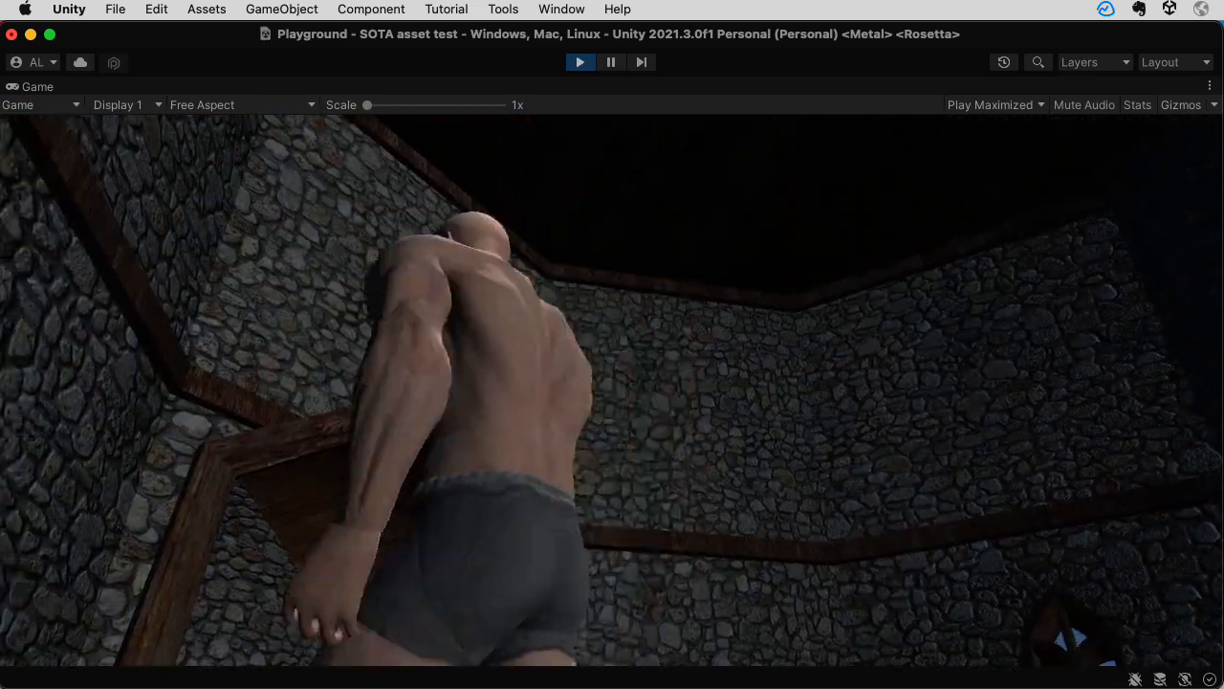
{"action": "key", "text": "d"}
{"action": "key", "text": "w"}
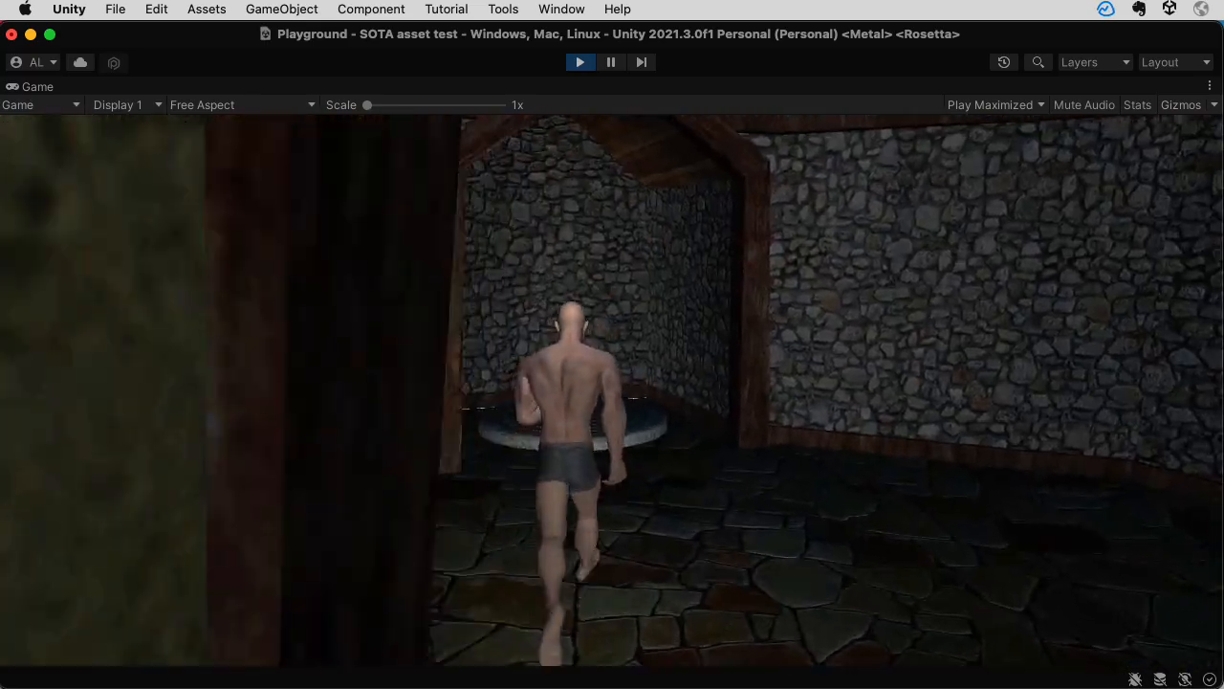
{"action": "key", "text": "d"}
{"action": "key", "text": "w"}
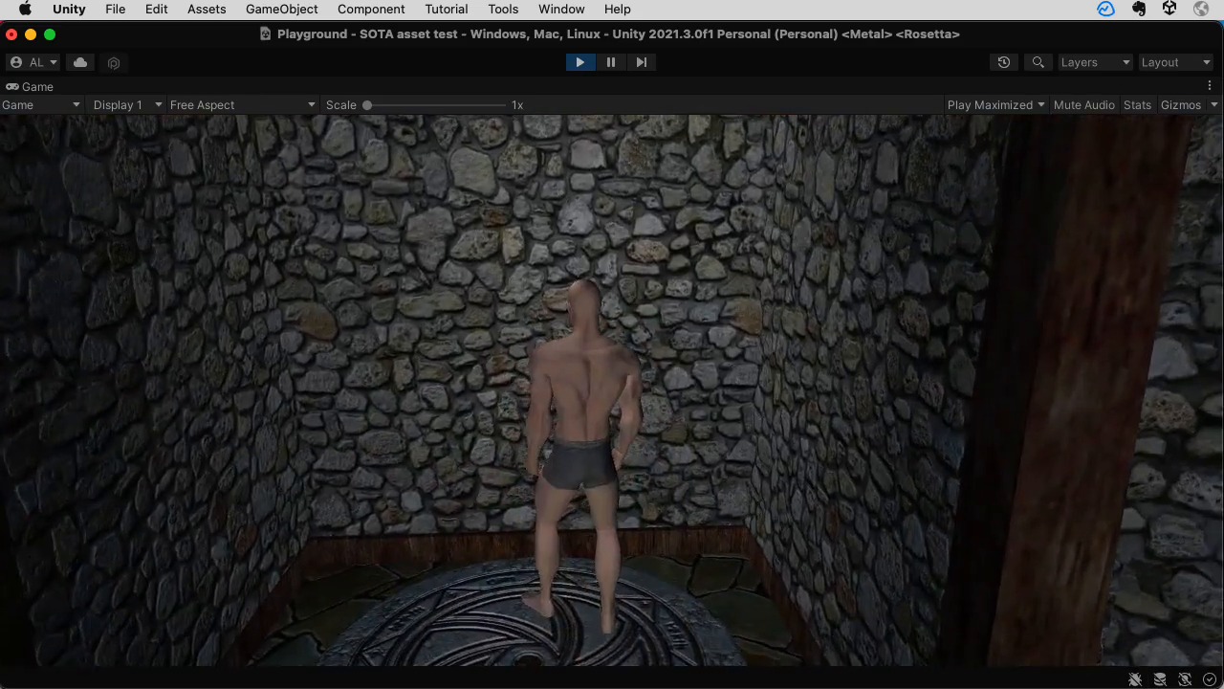
{"action": "key", "text": "s"}
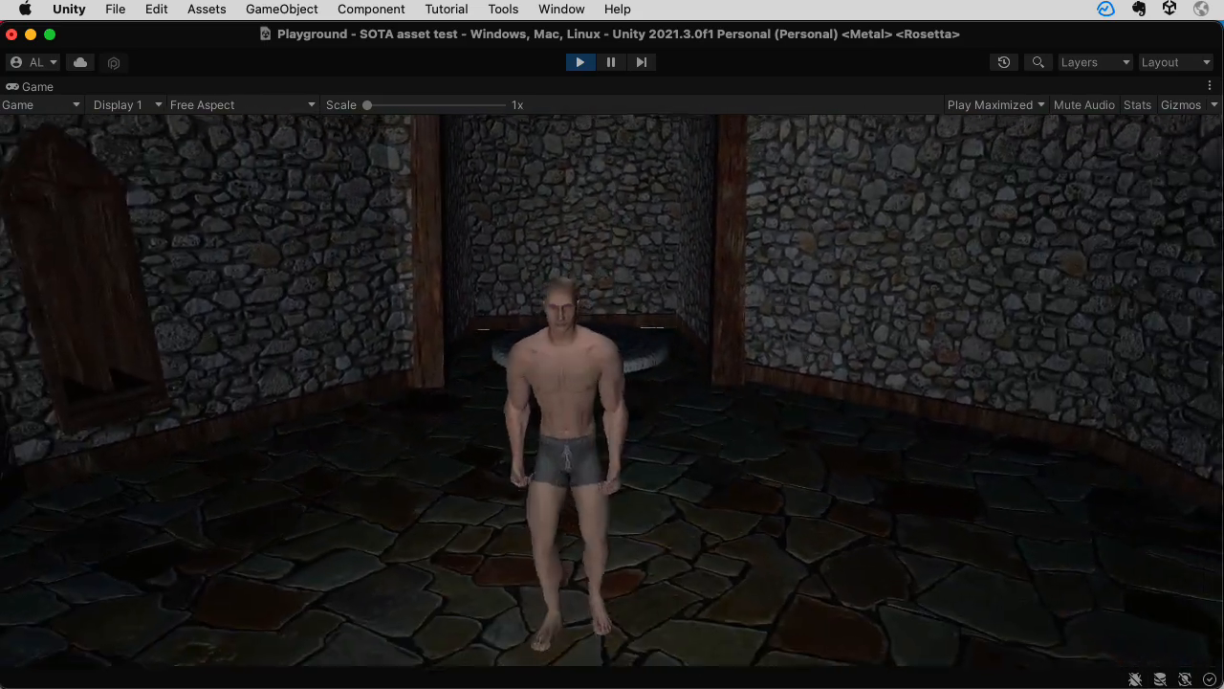
{"action": "key", "text": "super+p"}
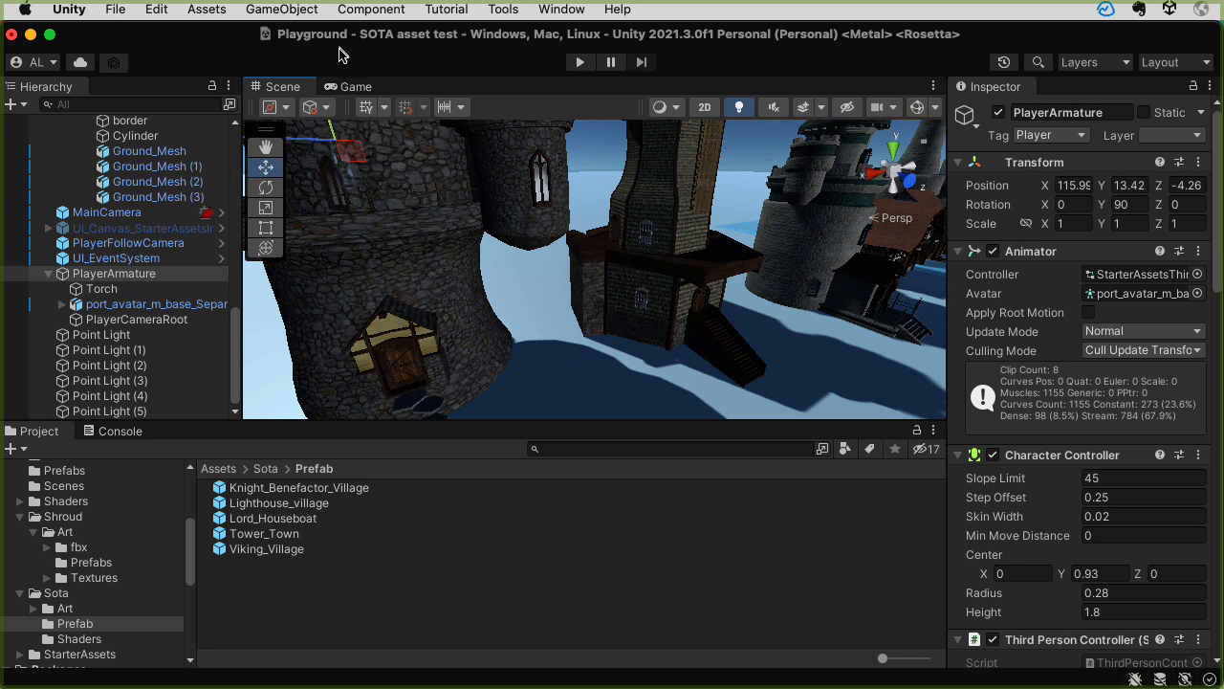
Raise PlayerArmature to Y 13.42 and play the scene to explore the round tower's upper floor
{"action": "left_click", "coordinate": [581, 63]}
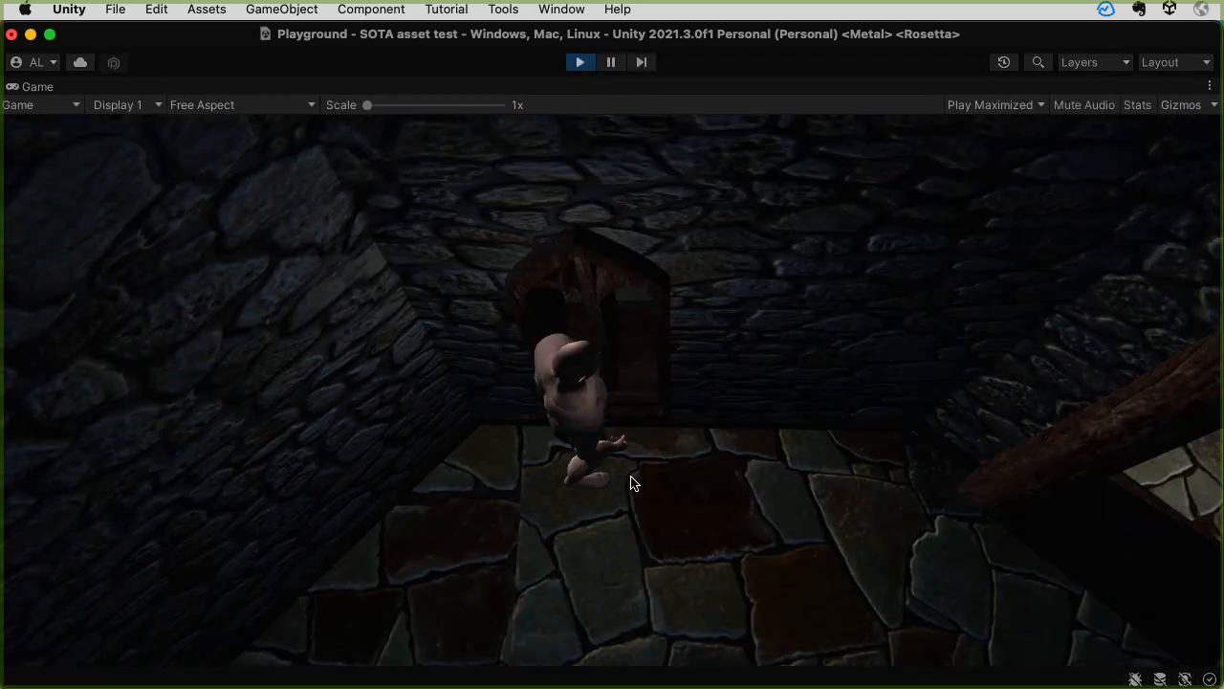
{"action": "key", "text": "d"}
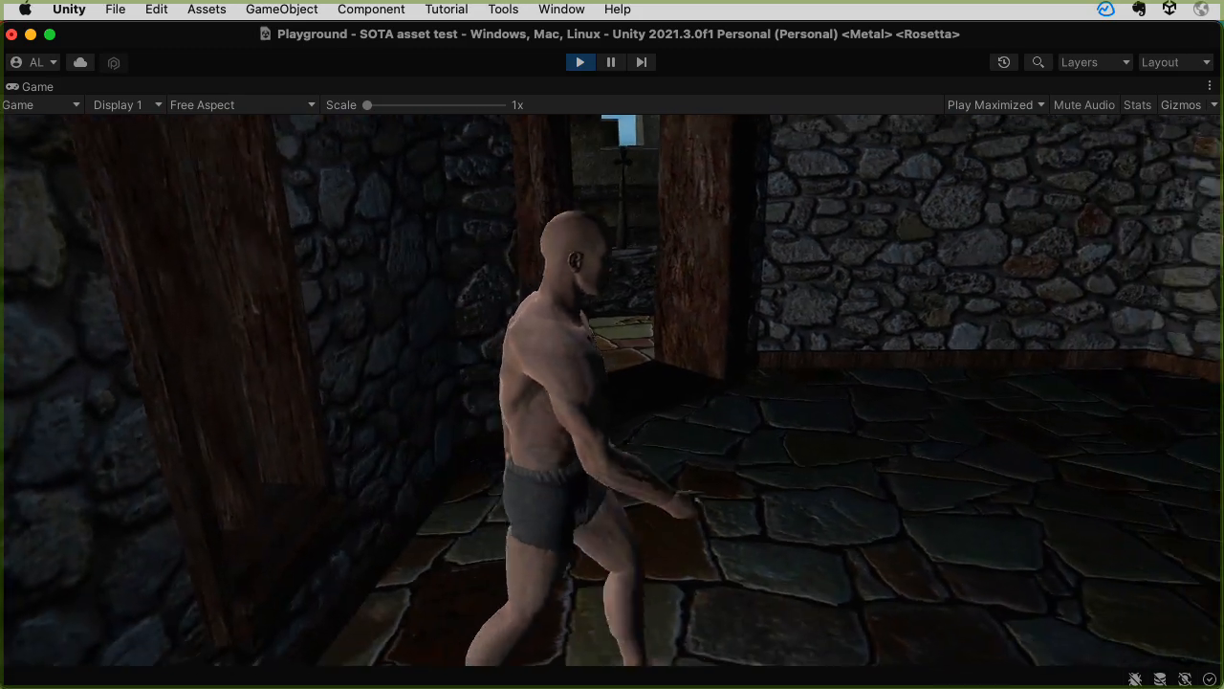
{"action": "key", "text": "w"}
{"action": "key", "text": "w"}
{"action": "key", "text": "a"}
{"action": "key", "text": "s"}
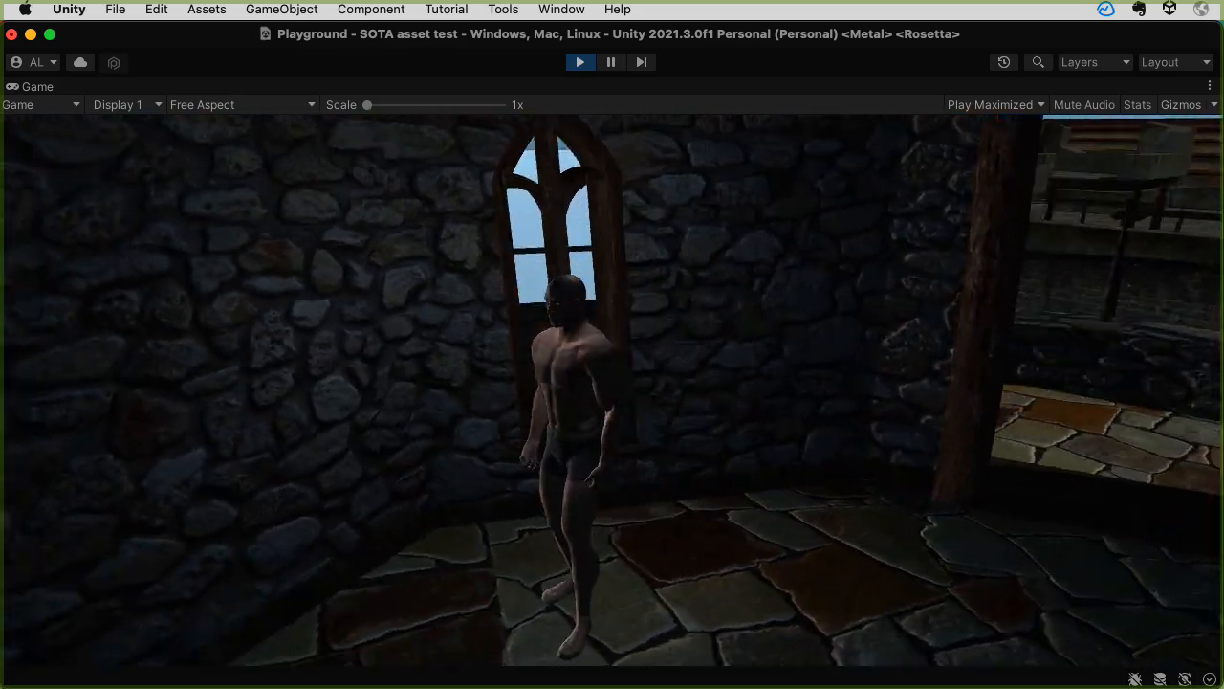
{"action": "key", "text": "w"}
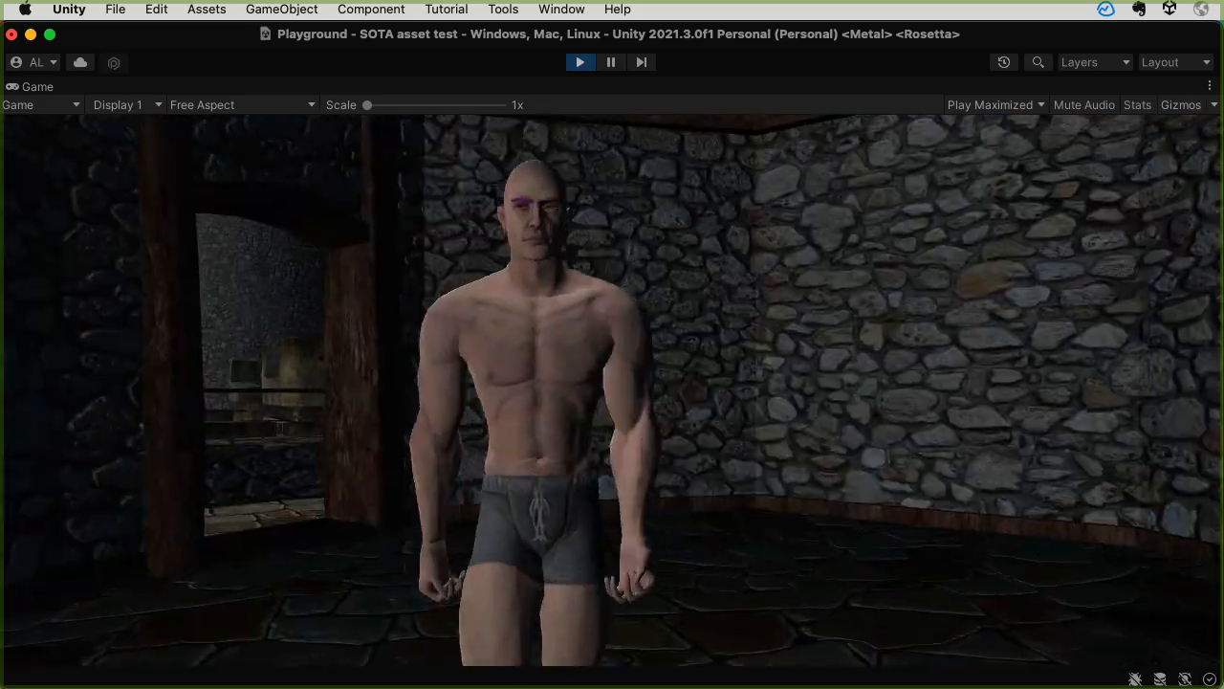
{"action": "key", "text": "w"}
{"action": "key", "text": "w"}
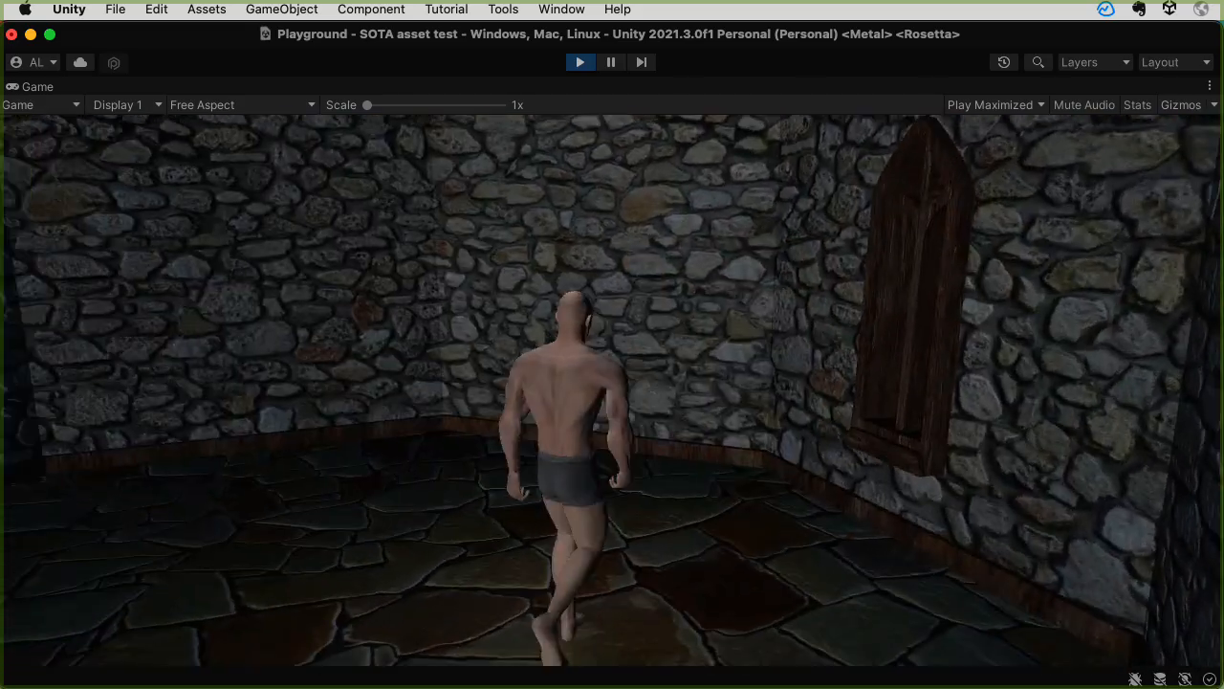
{"action": "key", "text": "w"}
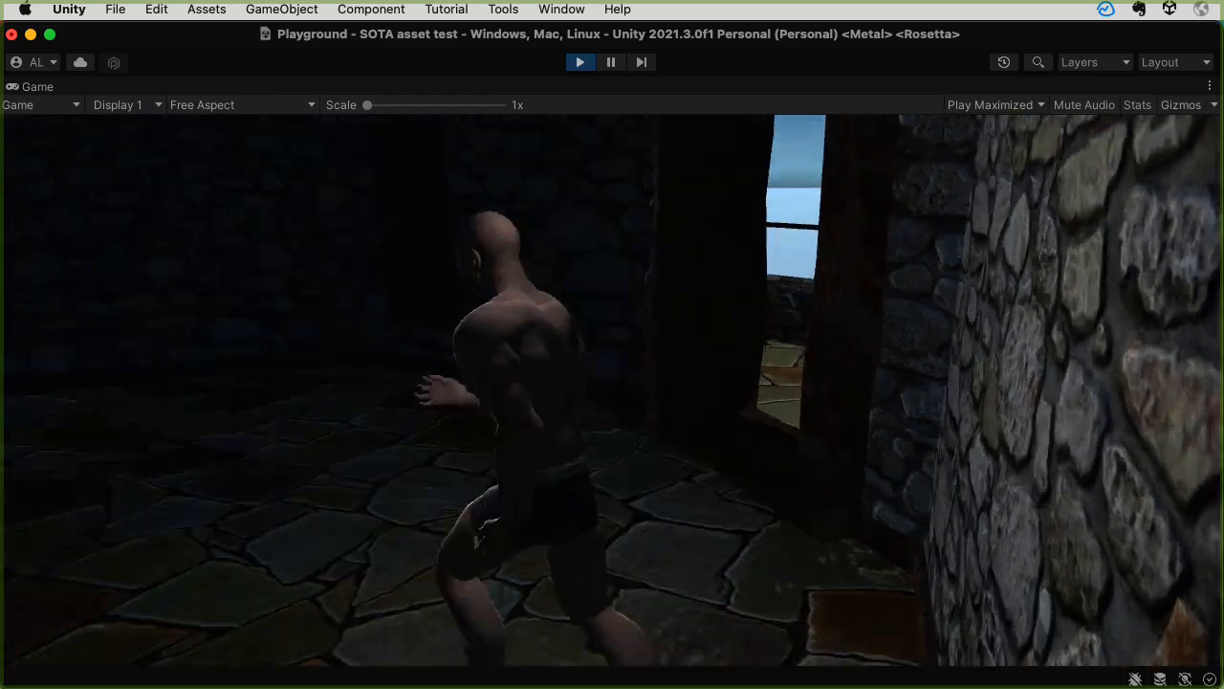
{"action": "key", "text": "w"}
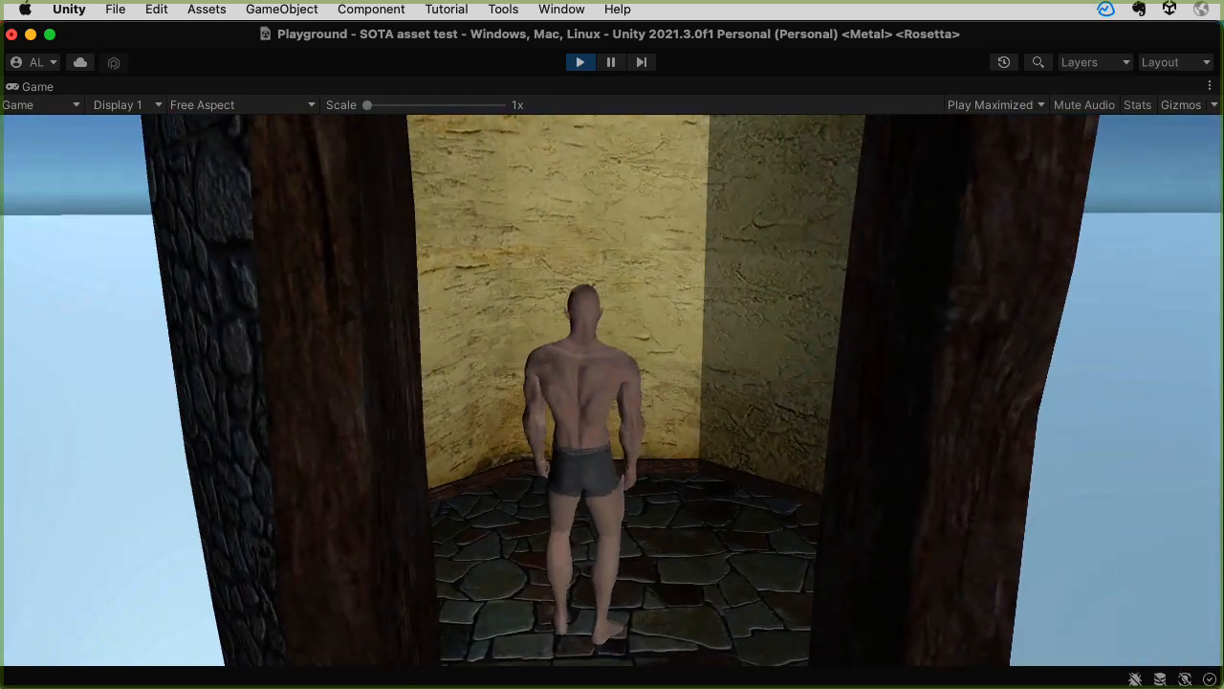
Run the character out past the tower's railed stone balcony, jump down beside the neighbouring brick castle, and exit play mode
{"action": "key", "text": "s"}
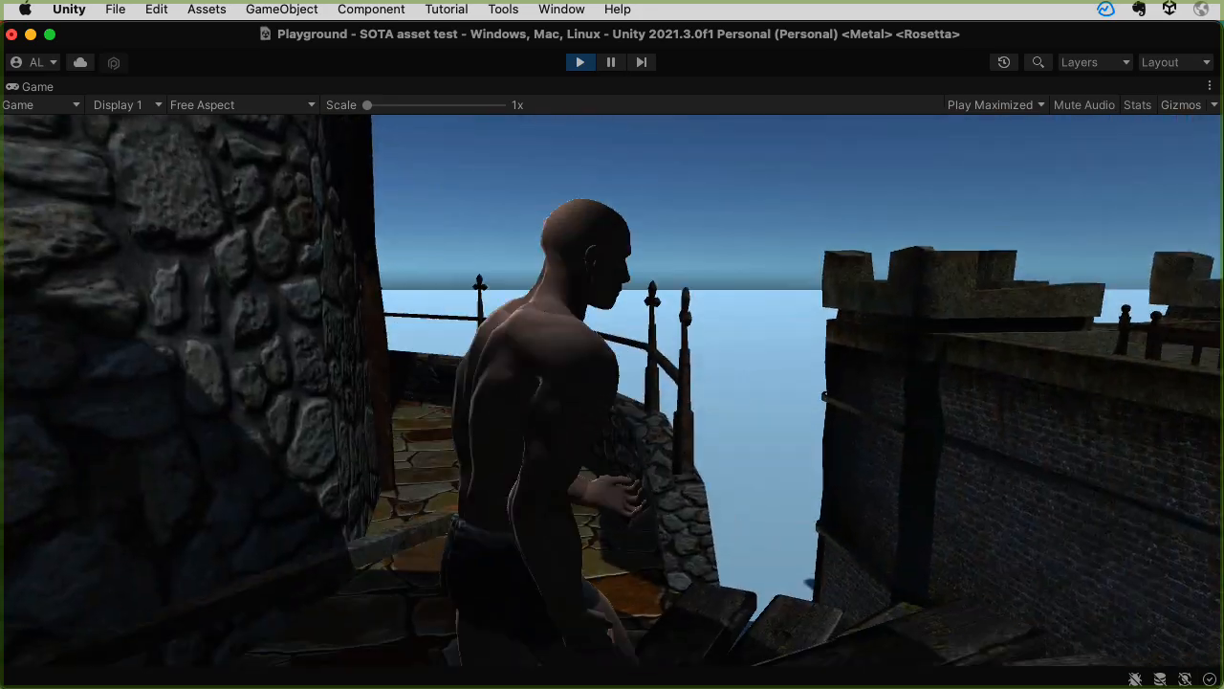
{"action": "key", "text": "w"}
{"action": "key", "text": "space"}
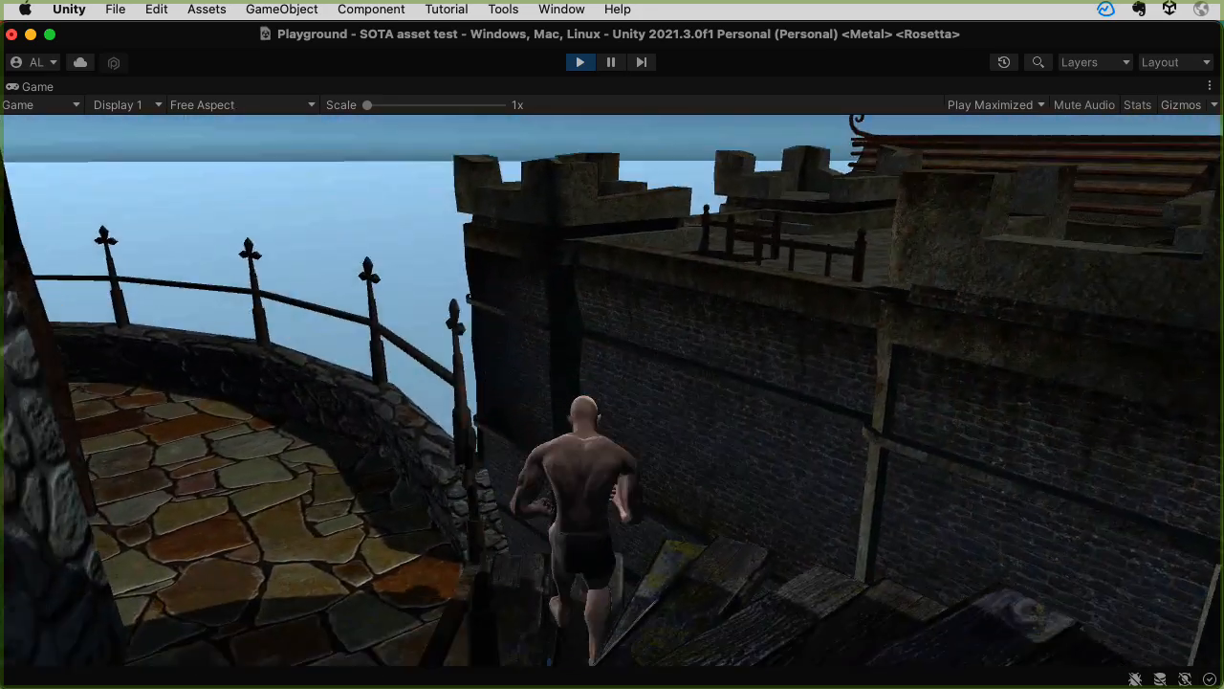
{"action": "key", "text": "space"}
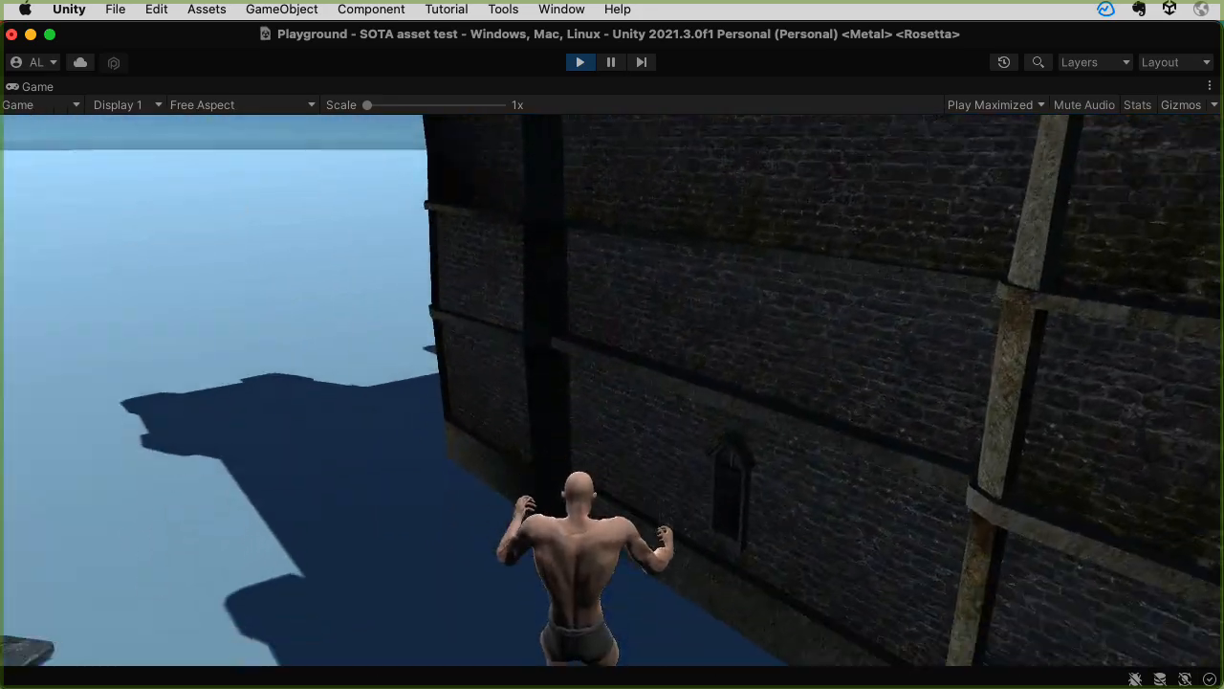
{"action": "key", "text": "super+p"}
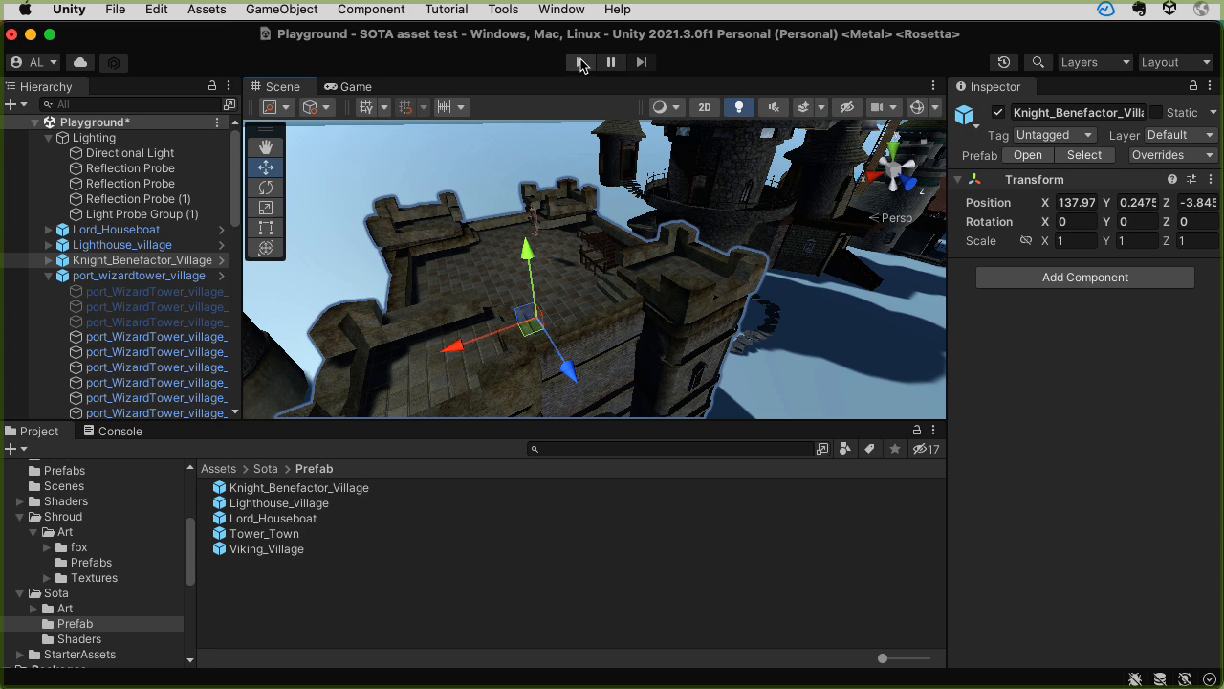
Play the scene on the brick castle's roof and walk the character across the tiled terrace between the battlements
{"action": "left_click", "coordinate": [581, 62]}
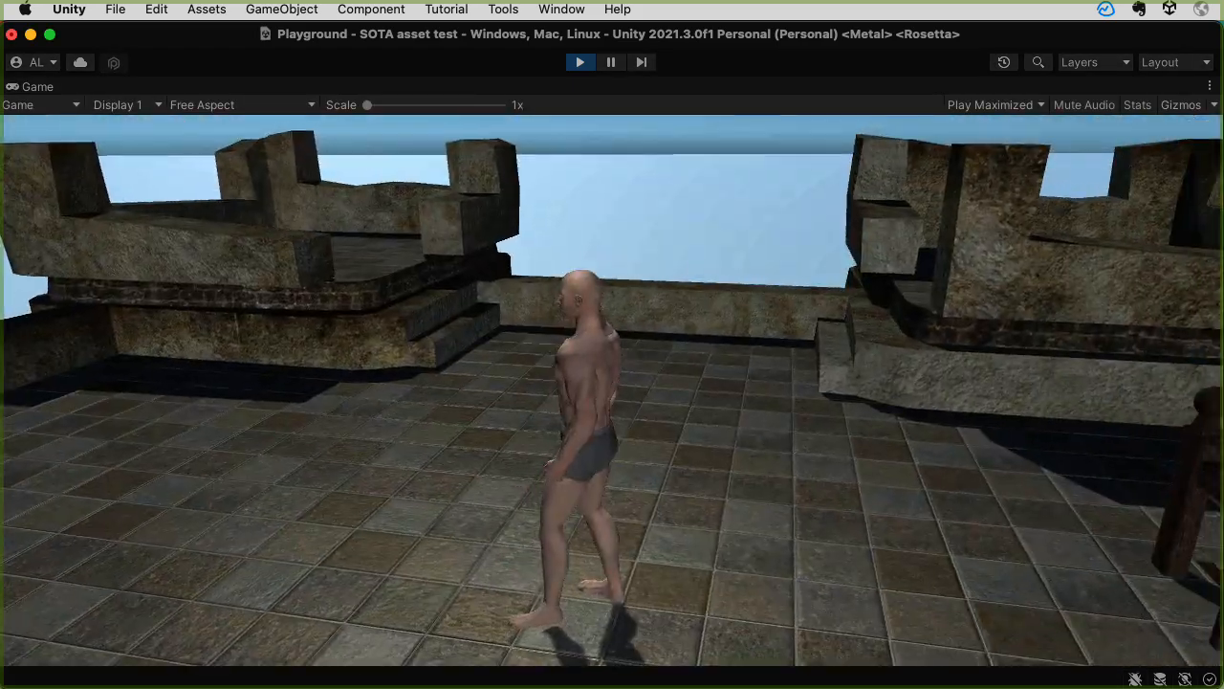
{"action": "left_click", "coordinate": [1222, 402]}
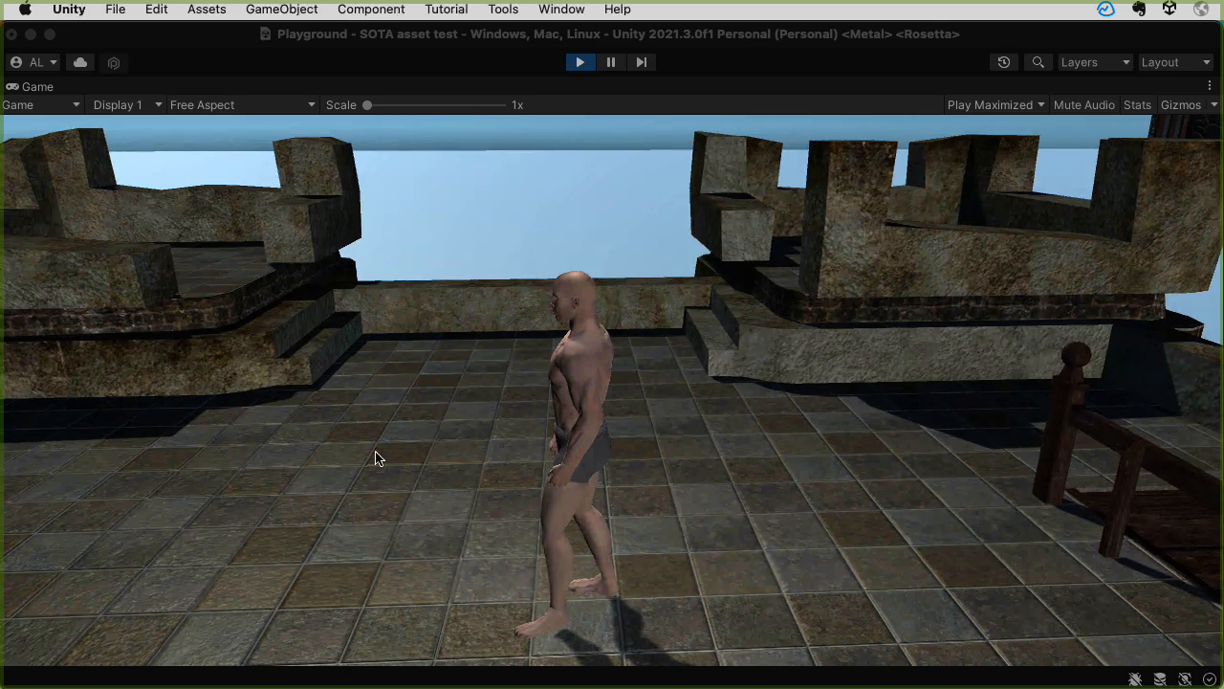
{"action": "left_click", "coordinate": [384, 458]}
{"action": "key", "text": "w"}
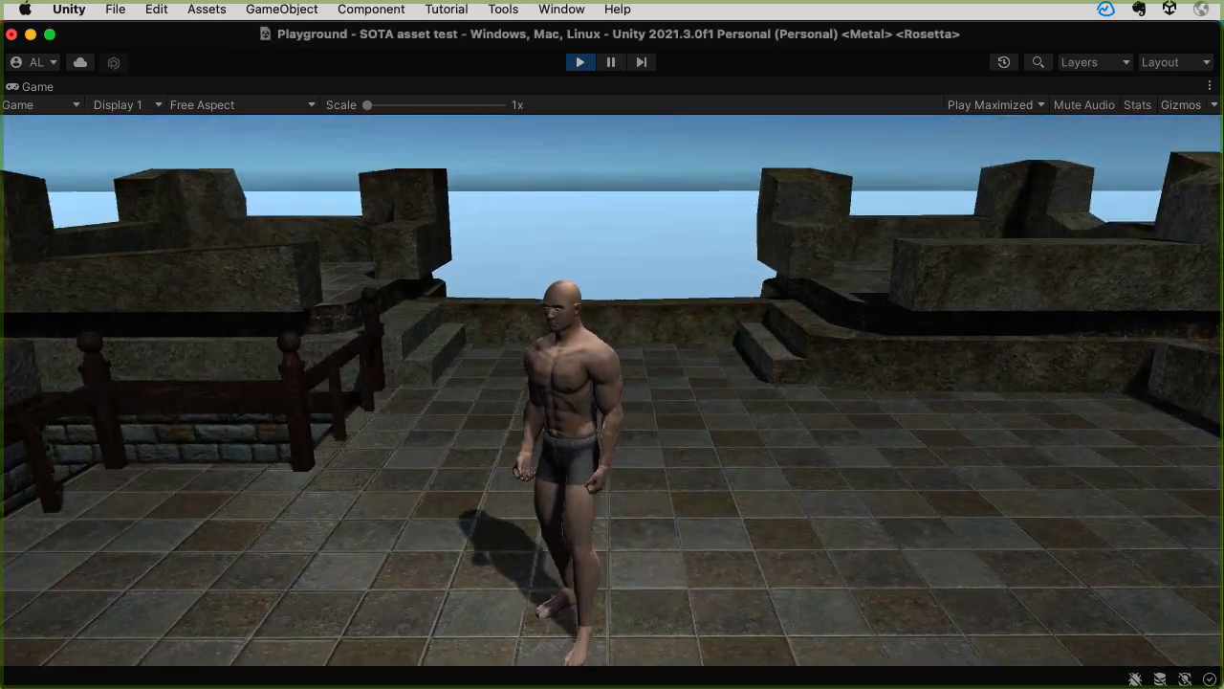
{"action": "key", "text": "w"}
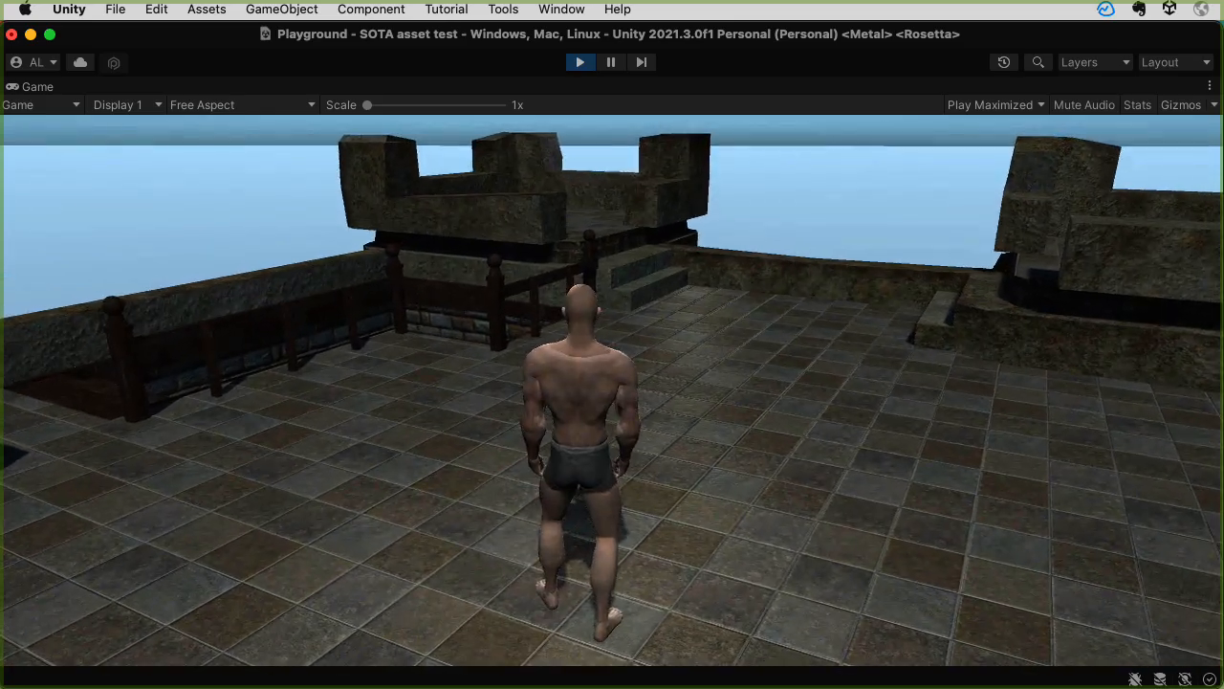
{"action": "key", "text": "a"}
{"action": "key", "text": "d"}
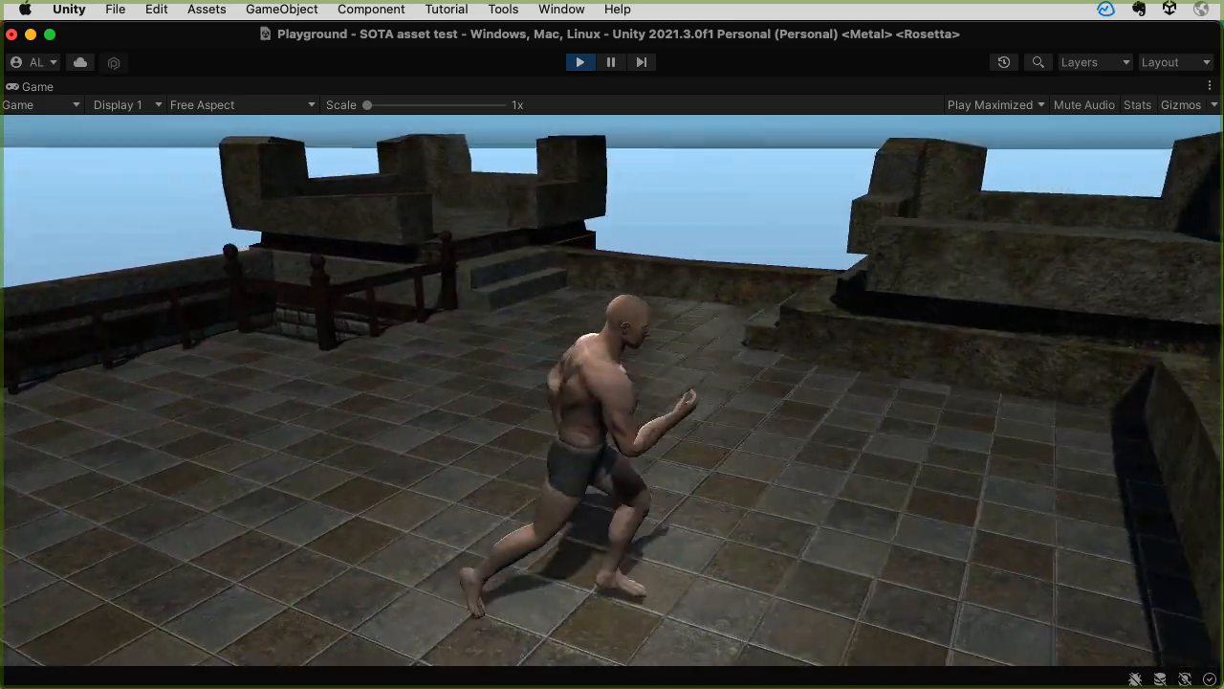
{"action": "key", "text": "a"}
{"action": "key", "text": "w"}
{"action": "key", "text": "a"}
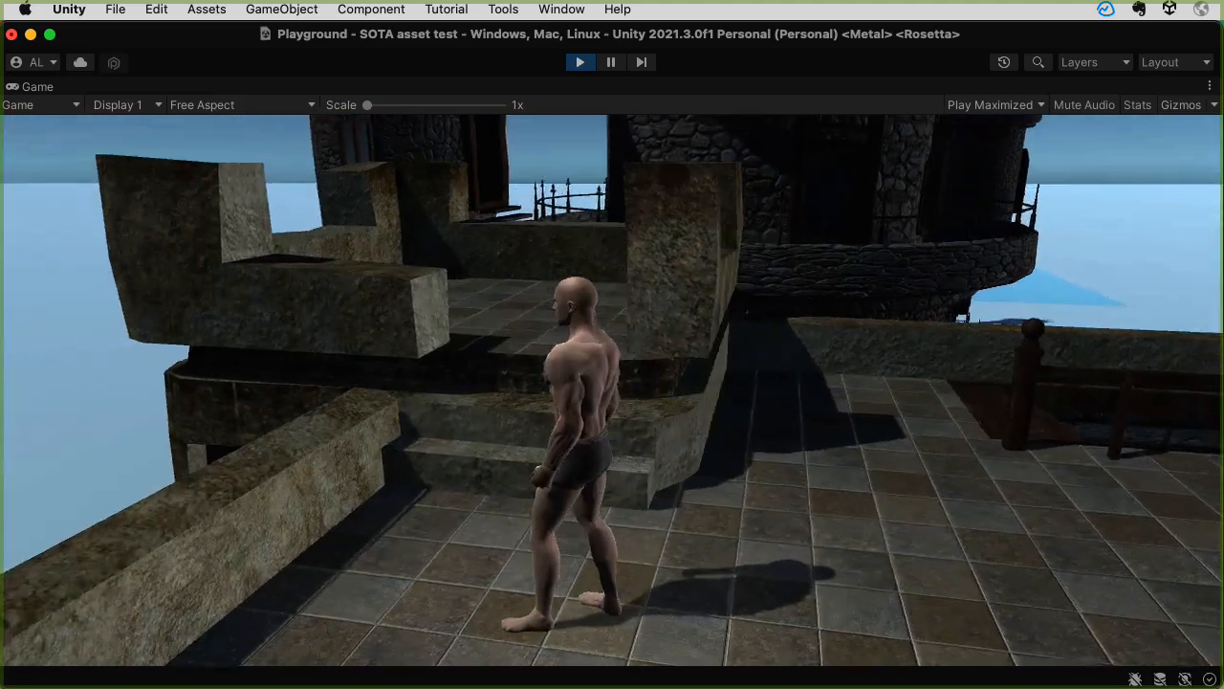
Run the character down the castle's railed roof stairwell to the wooden door, test it, and exit play mode
{"action": "key", "text": "w"}
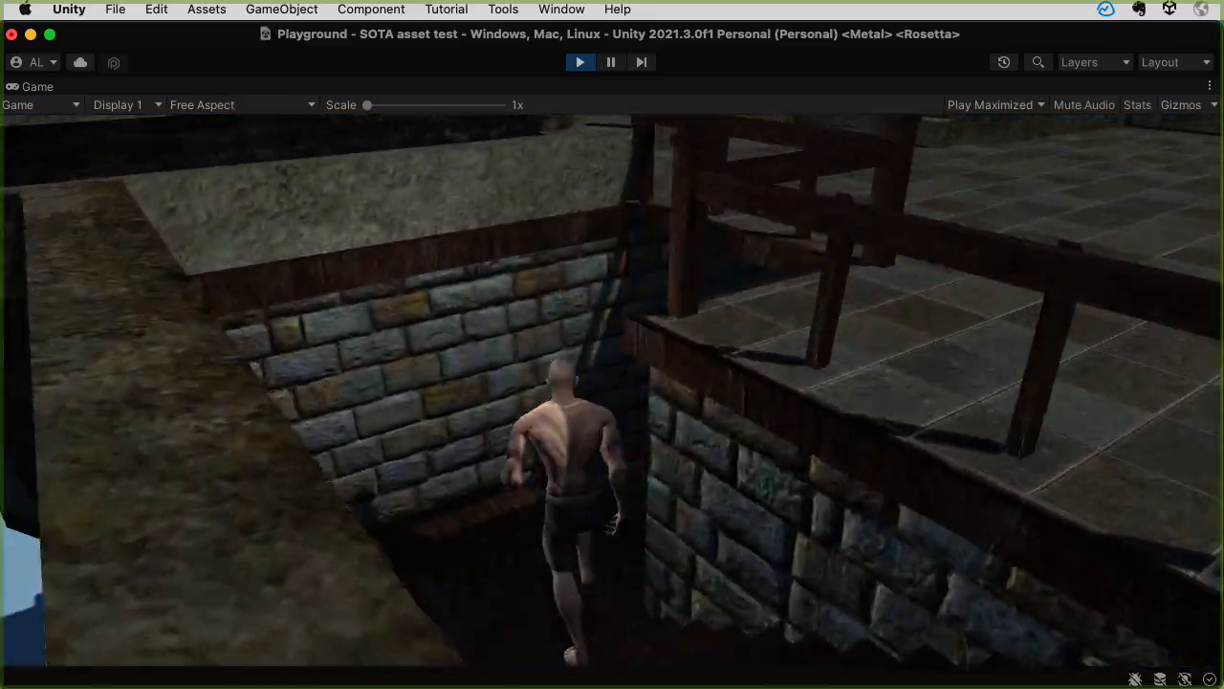
{"action": "key", "text": "w"}
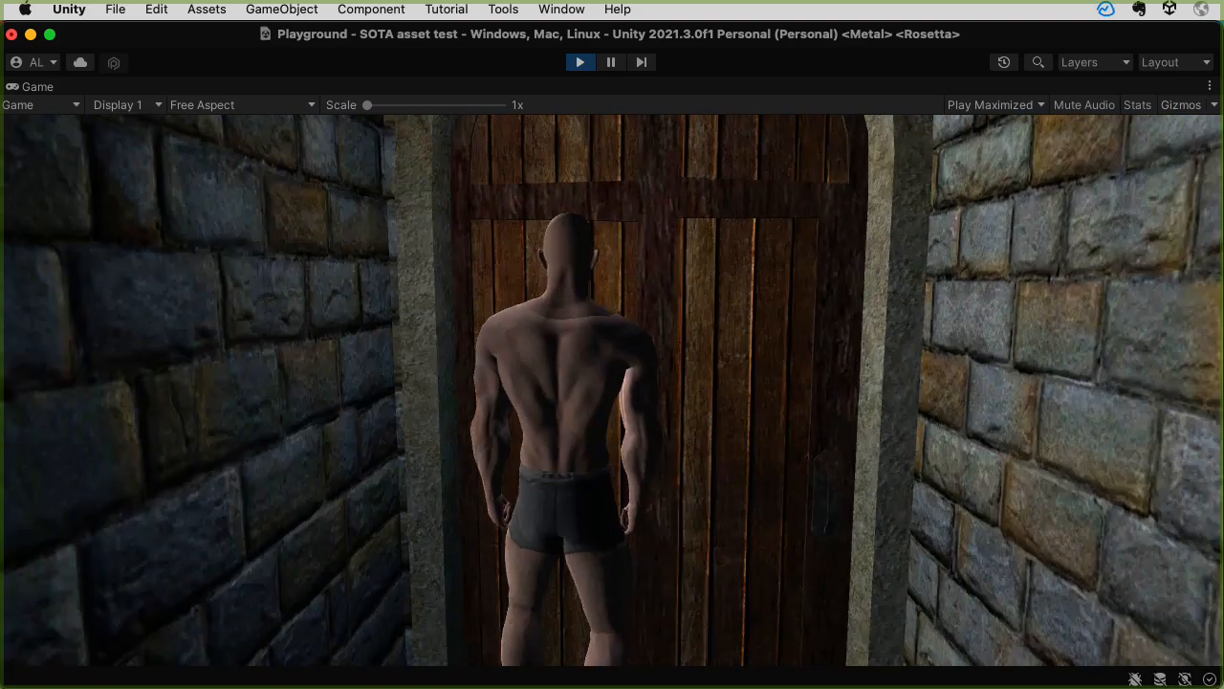
{"action": "key", "text": "s"}
{"action": "key", "text": "w"}
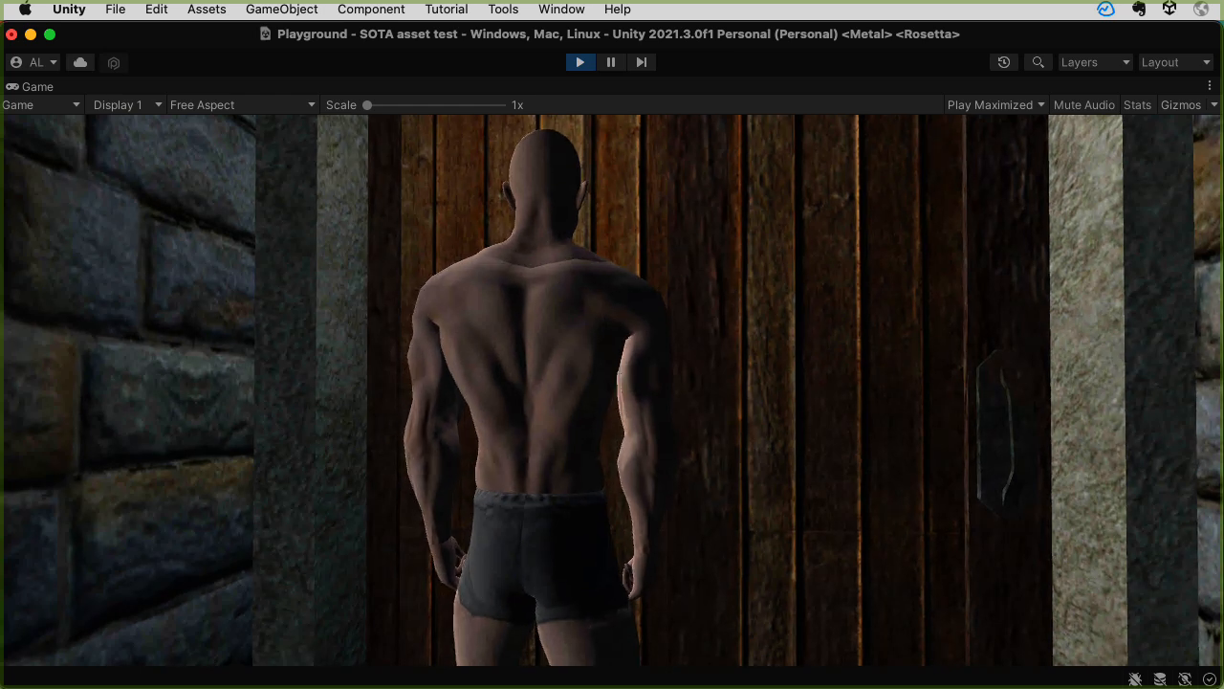
{"action": "key", "text": "super+p"}
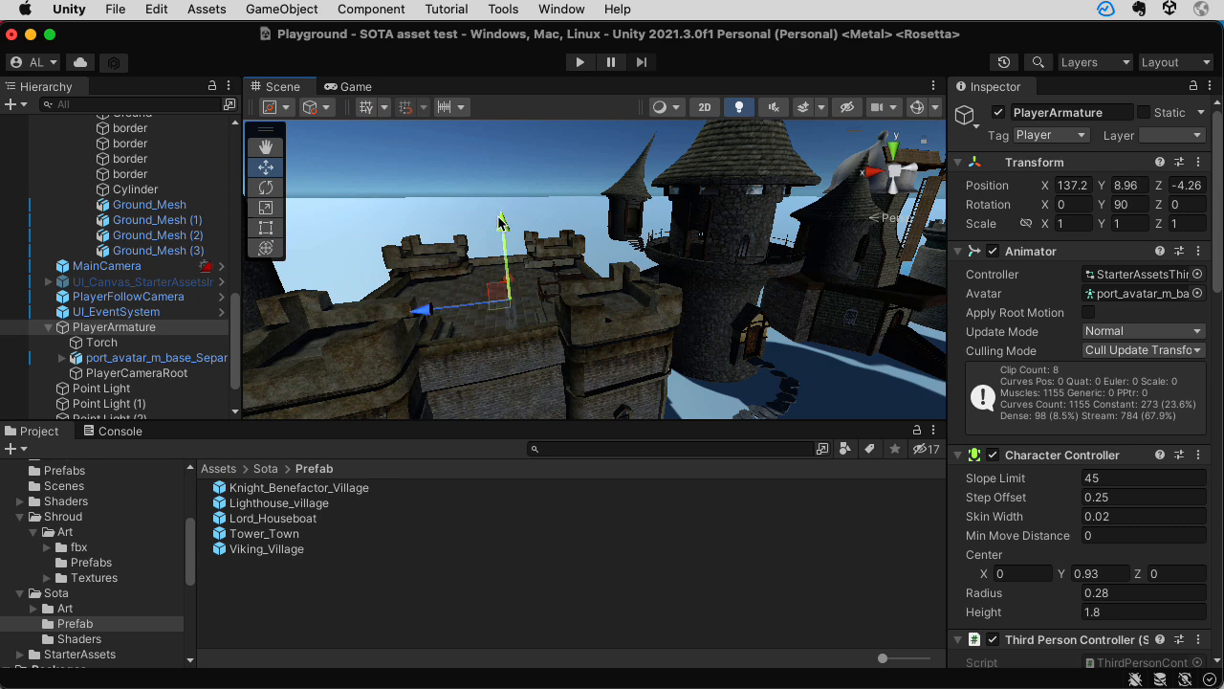
Play the scene inside the brick castle and run the character through its dark rooms and past the arched window
{"action": "left_click", "coordinate": [579, 63]}
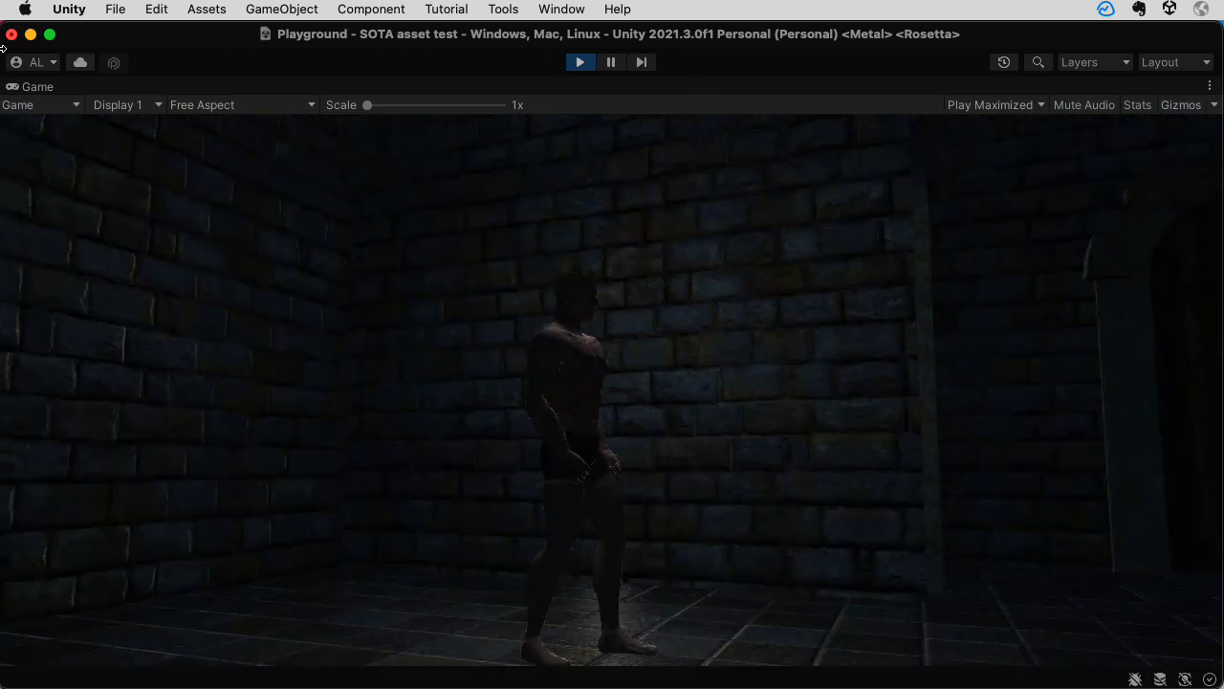
{"action": "key", "text": "w"}
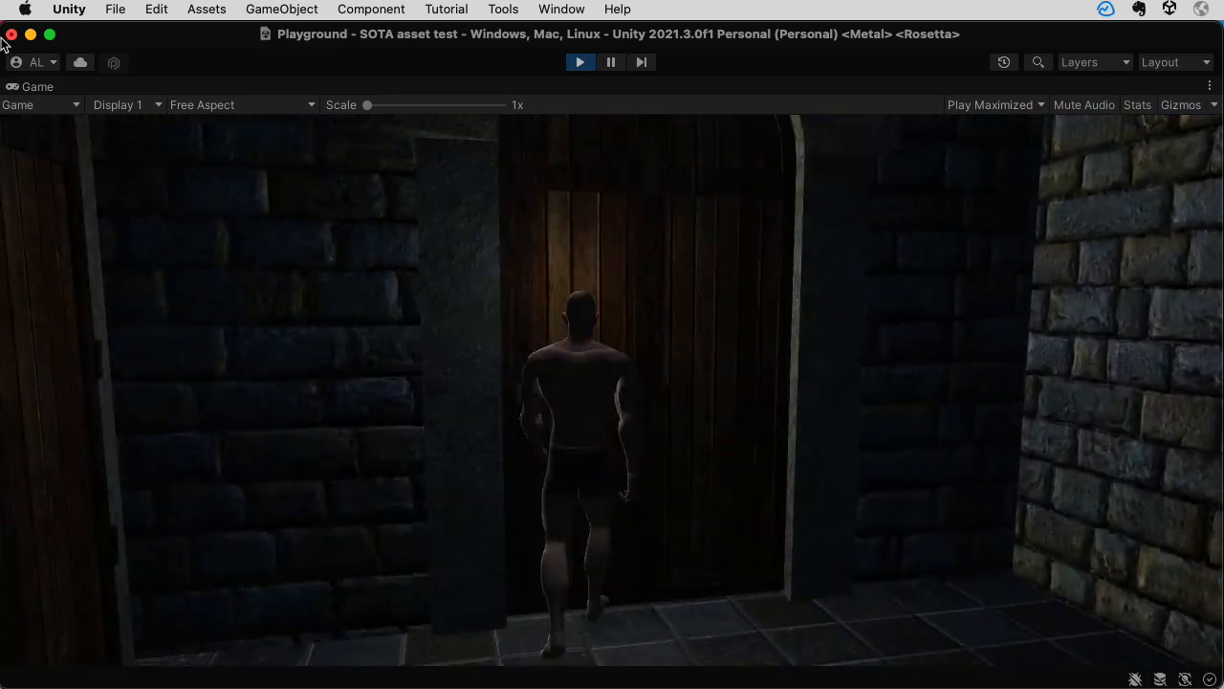
{"action": "key", "text": "s"}
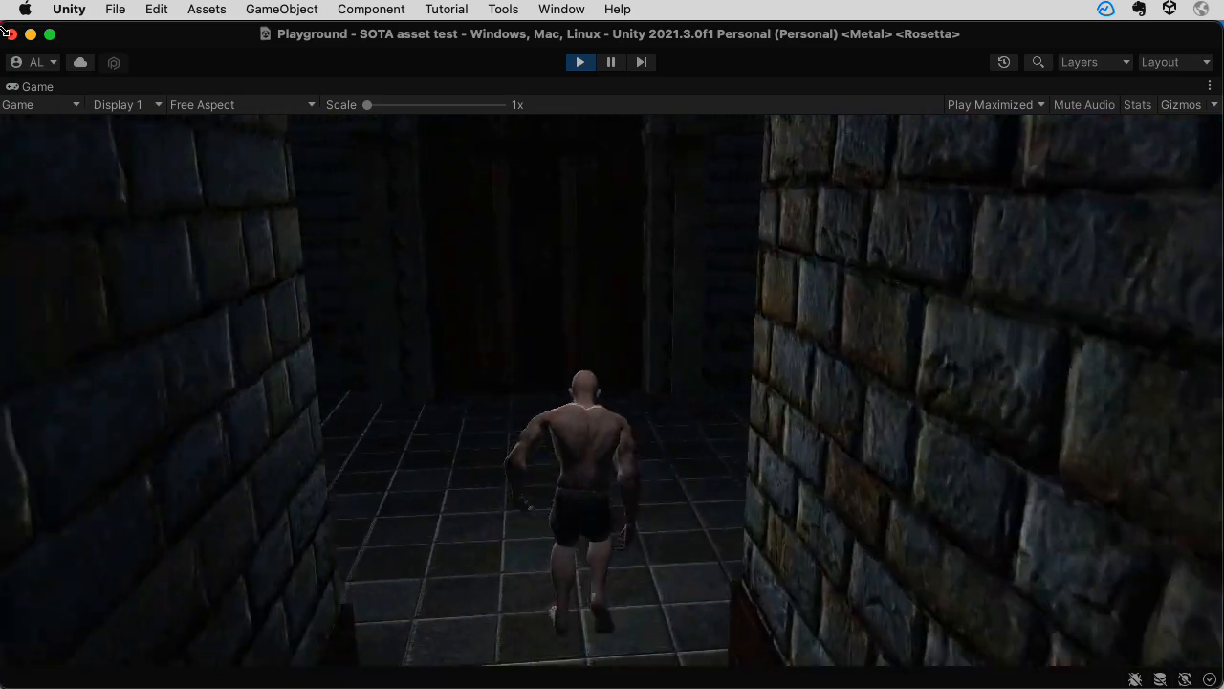
{"action": "key", "text": "a"}
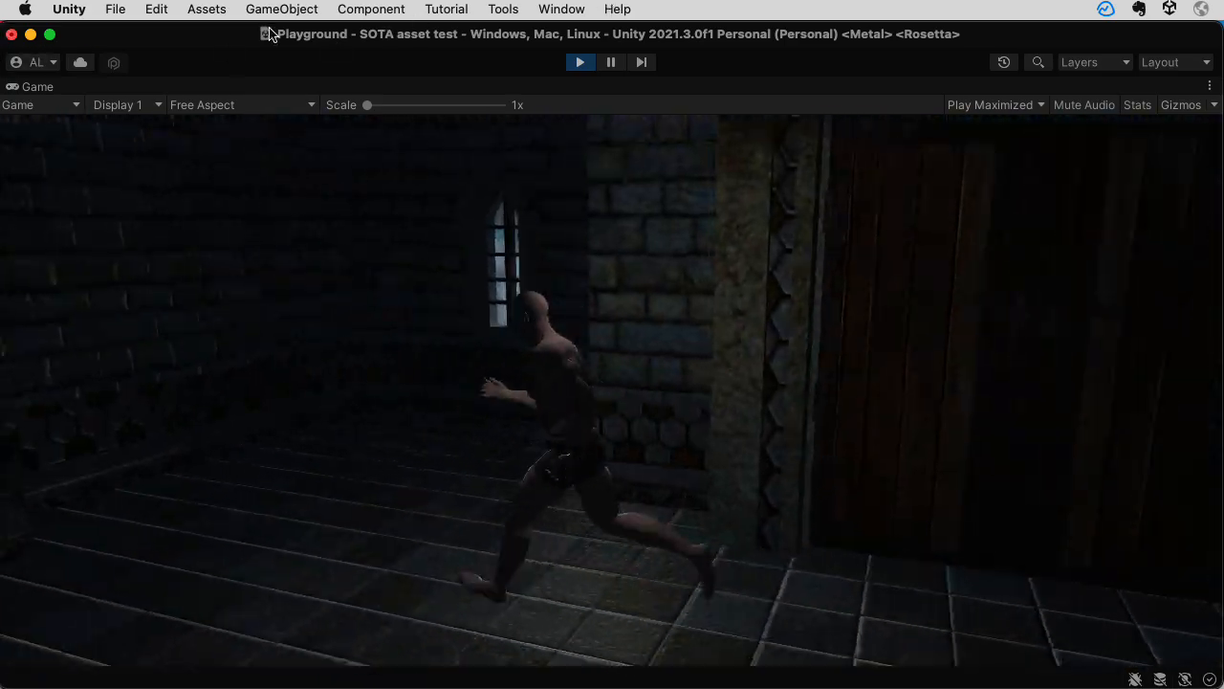
{"action": "key", "text": "w"}
{"action": "key", "text": "w"}
{"action": "key", "text": "a"}
{"action": "key", "text": "w"}
{"action": "key", "text": "d"}
{"action": "key", "text": "a"}
{"action": "key", "text": "s"}
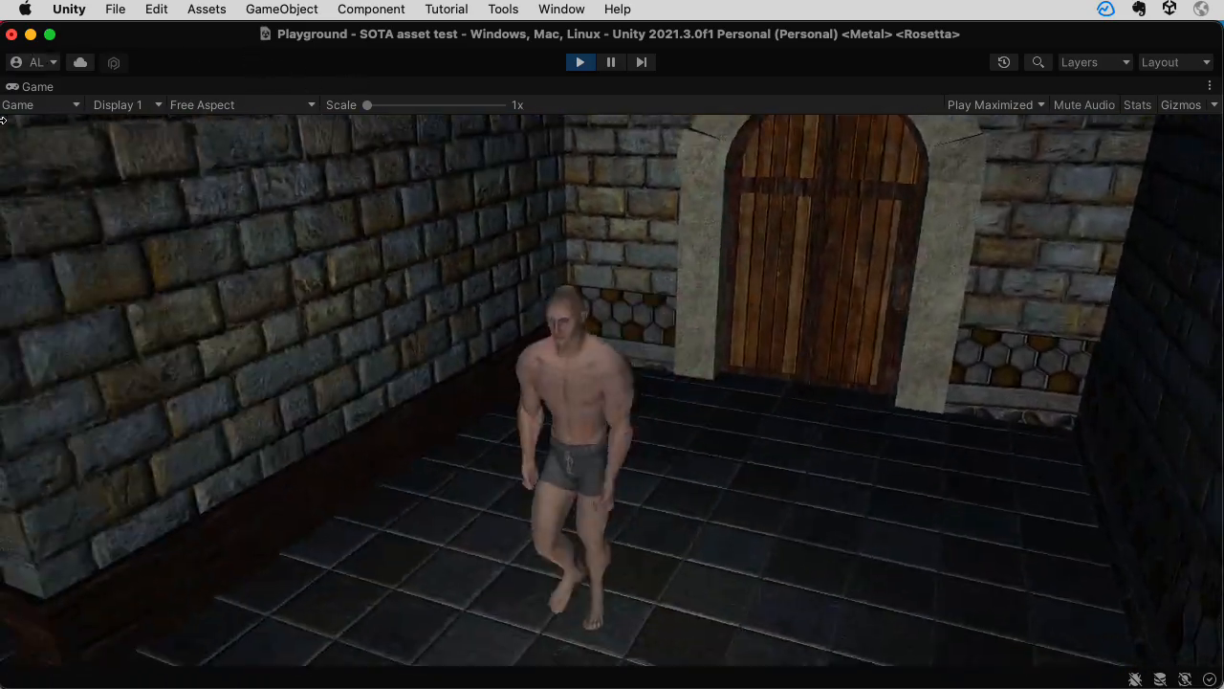
Walk the character up to the castle's arched double door with the hexagon-tiled wainscot and exit play mode
{"action": "key", "text": "a"}
{"action": "key", "text": "w"}
{"action": "key", "text": "w"}
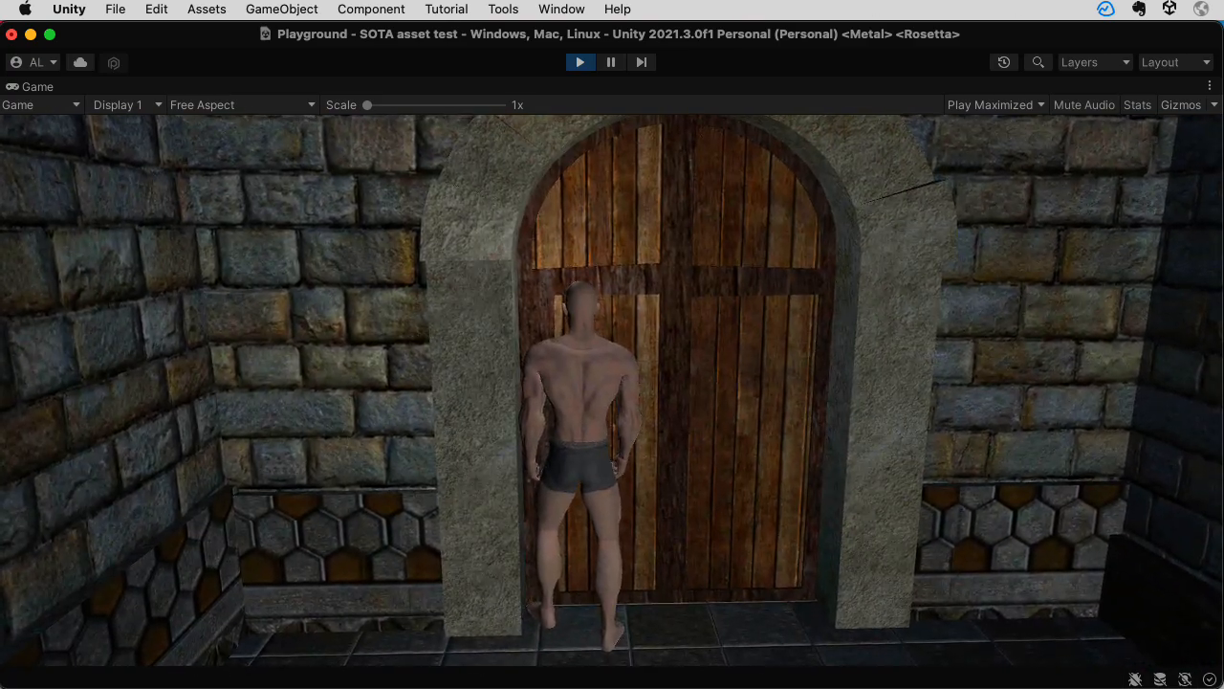
{"action": "key", "text": "super+p"}
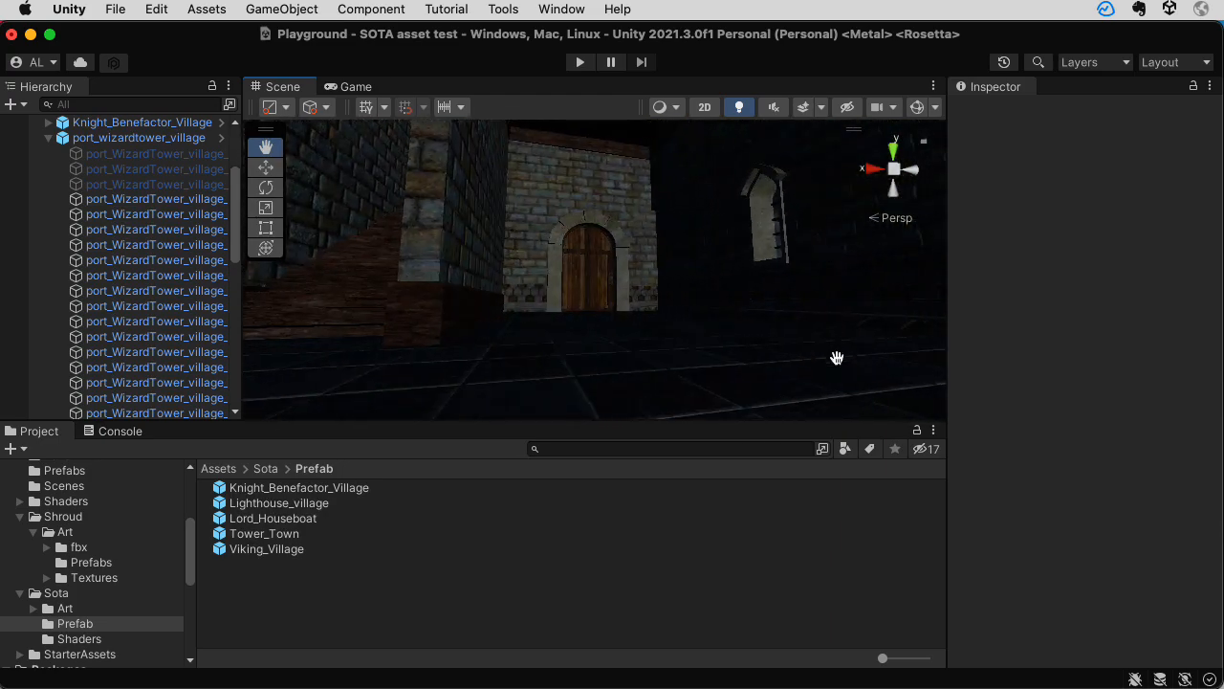
Examine the brick castle's interior in the scene view, from the arched wooden door to the leaded window wall
{"action": "scroll", "coordinate": [837, 357], "scroll_direction": "up", "scroll_amount": 10}
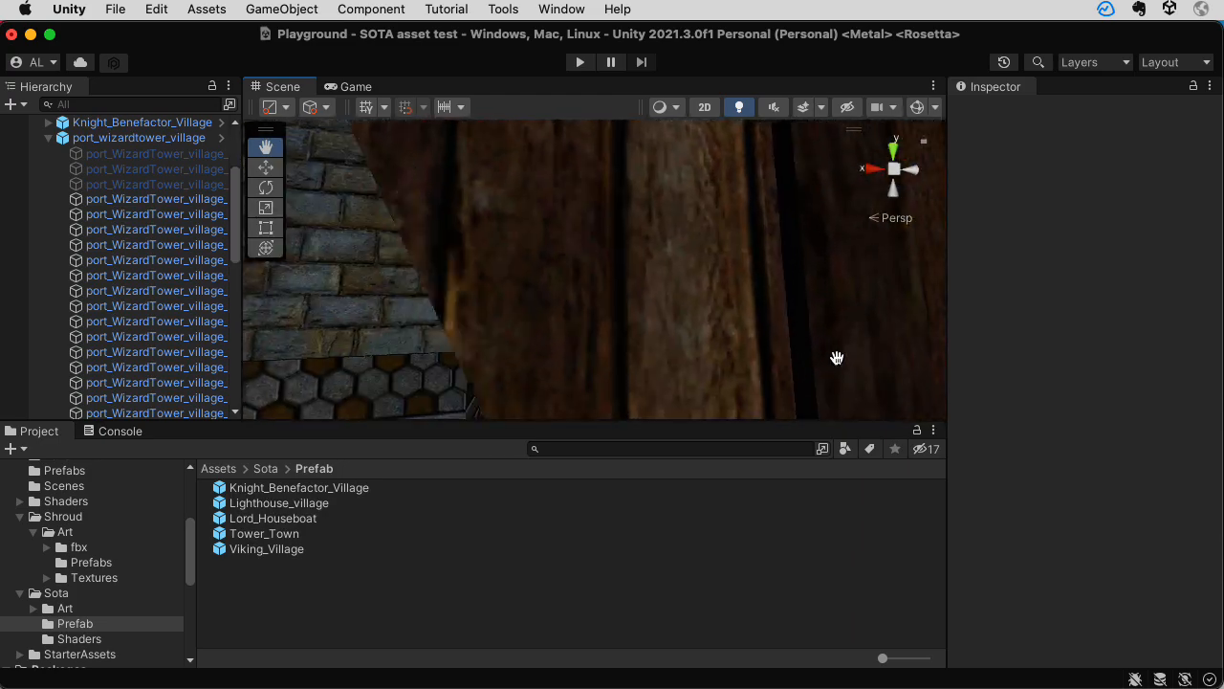
{"action": "scroll", "coordinate": [837, 357], "scroll_direction": "up", "scroll_amount": 6}
{"action": "left_click_drag", "start_coordinate": [812, 359], "coordinate": [737, 343], "text": "alt"}
{"action": "scroll", "coordinate": [819, 353], "scroll_direction": "down", "scroll_amount": 10}
{"action": "scroll", "coordinate": [862, 339], "scroll_direction": "up", "scroll_amount": 10}
{"action": "scroll", "coordinate": [717, 333], "scroll_direction": "up", "scroll_amount": 4}
{"action": "scroll", "coordinate": [737, 339], "scroll_direction": "up", "scroll_amount": 5}
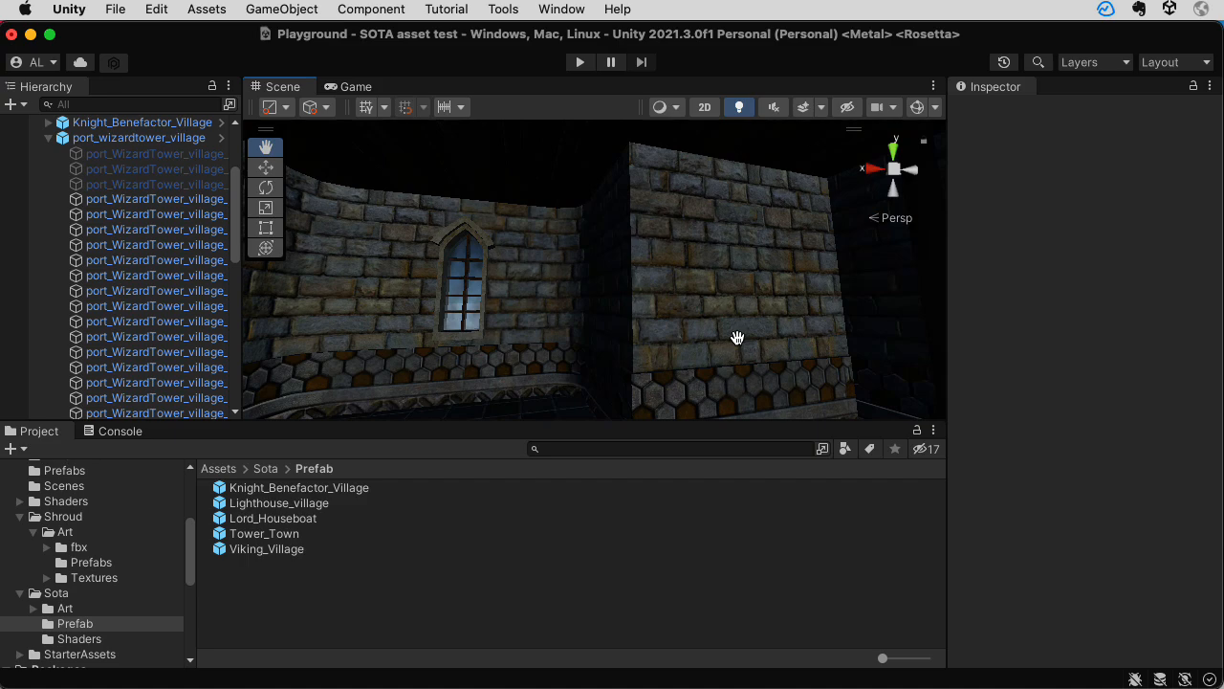
{"action": "scroll", "coordinate": [738, 337], "scroll_direction": "down", "scroll_amount": 6}
{"action": "scroll", "coordinate": [737, 337], "scroll_direction": "down", "scroll_amount": 8}
{"action": "left_click_drag", "start_coordinate": [738, 337], "coordinate": [726, 376], "text": "alt"}
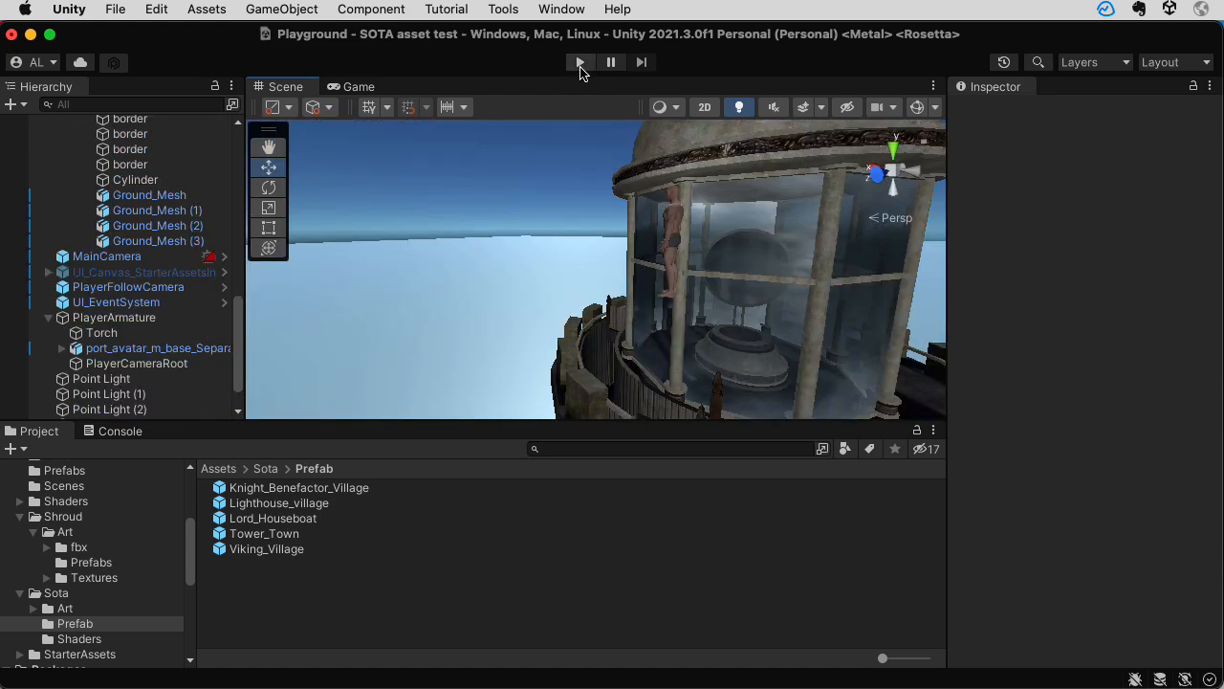
Play the scene on top of the lighthouse and walk the character around the gallery outside the glass lantern room
{"action": "left_click", "coordinate": [581, 63]}
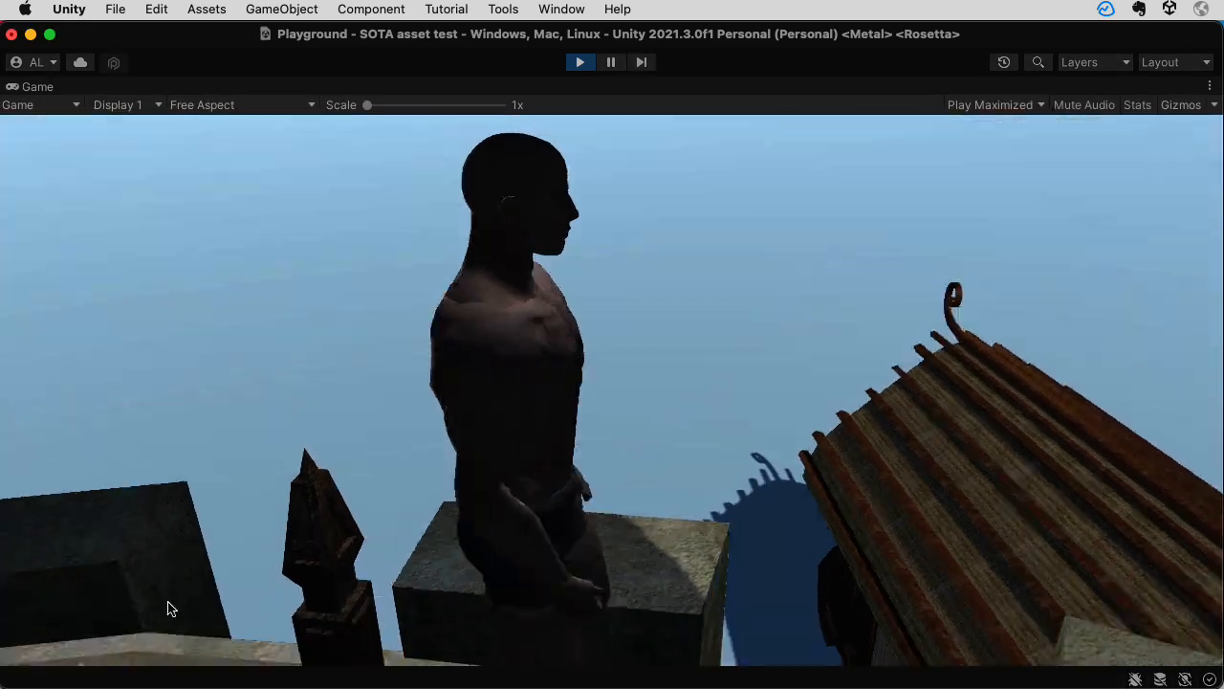
{"action": "key", "text": "w"}
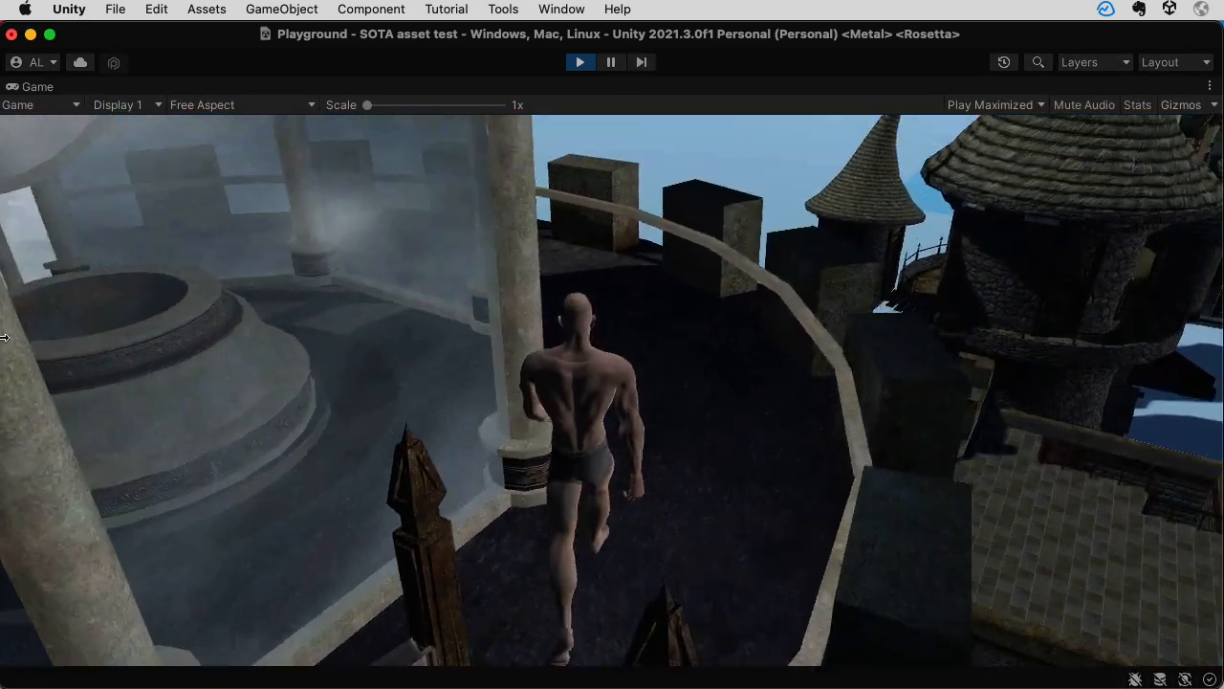
{"action": "key", "text": "w"}
{"action": "key", "text": "w"}
{"action": "key", "text": "w"}
{"action": "key", "text": "a"}
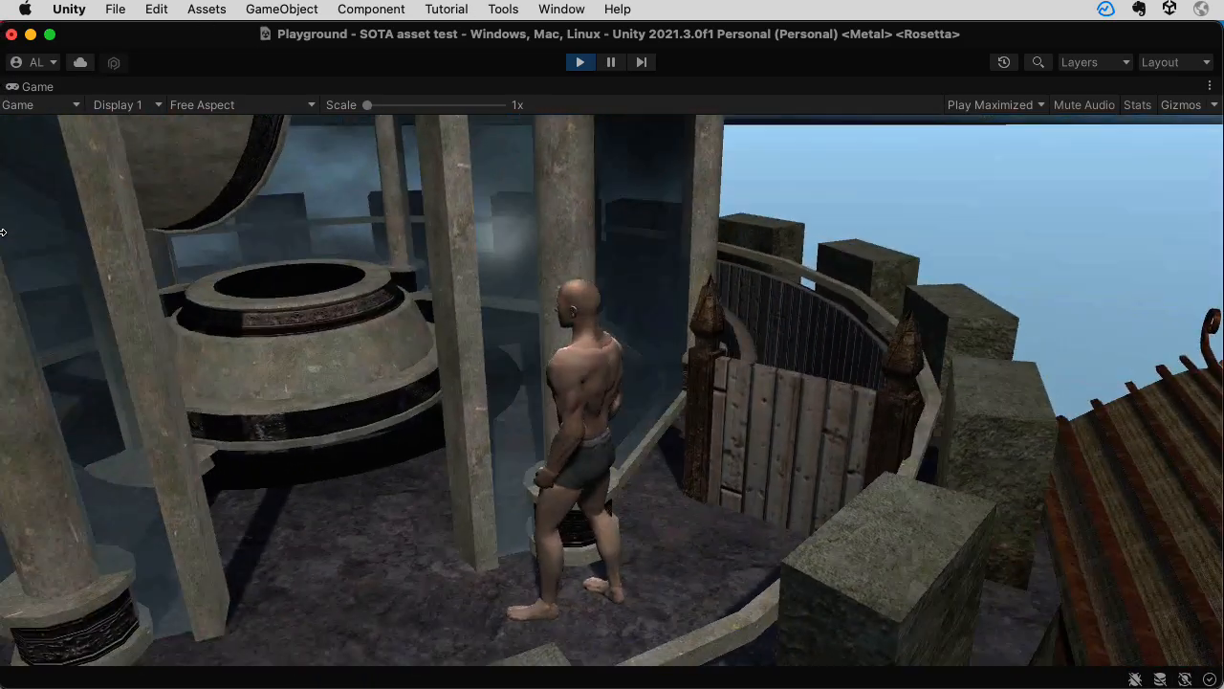
{"action": "key", "text": "a"}
{"action": "key", "text": "w"}
{"action": "key", "text": "a"}
{"action": "key", "text": "w"}
{"action": "key", "text": "a"}
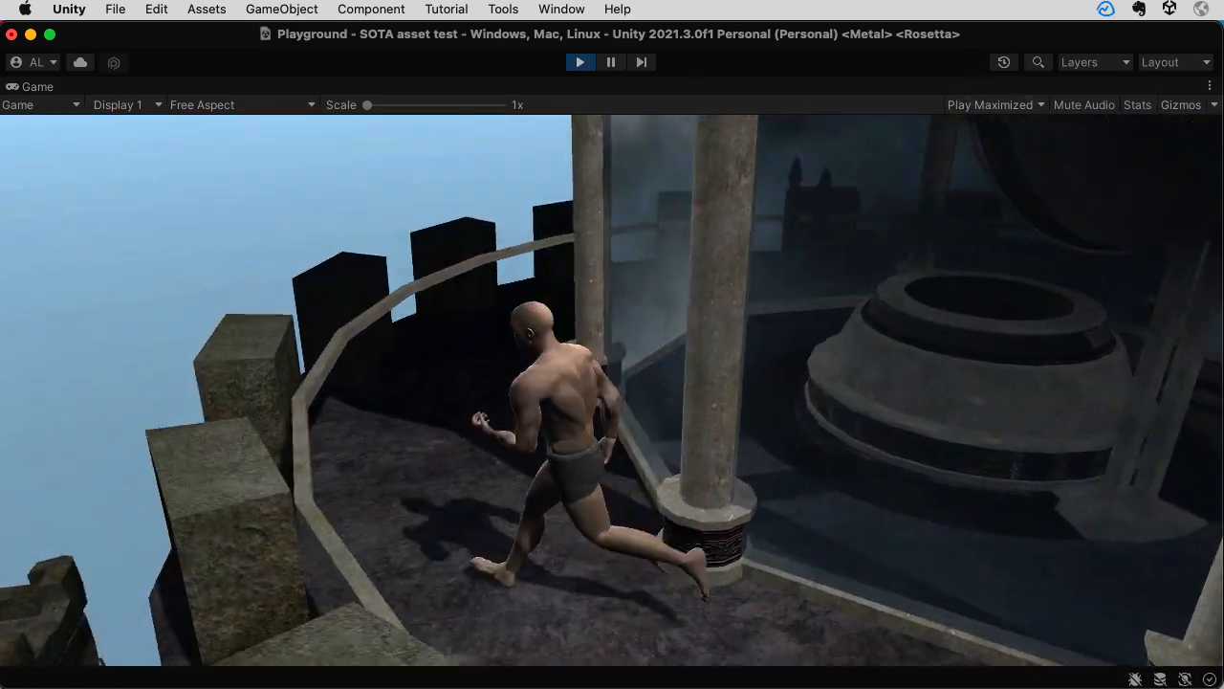
Run the character down the lighthouse's upper staircase and across the fenced floor to the arched window
{"action": "key", "text": "w"}
{"action": "key", "text": "w"}
{"action": "key", "text": "w"}
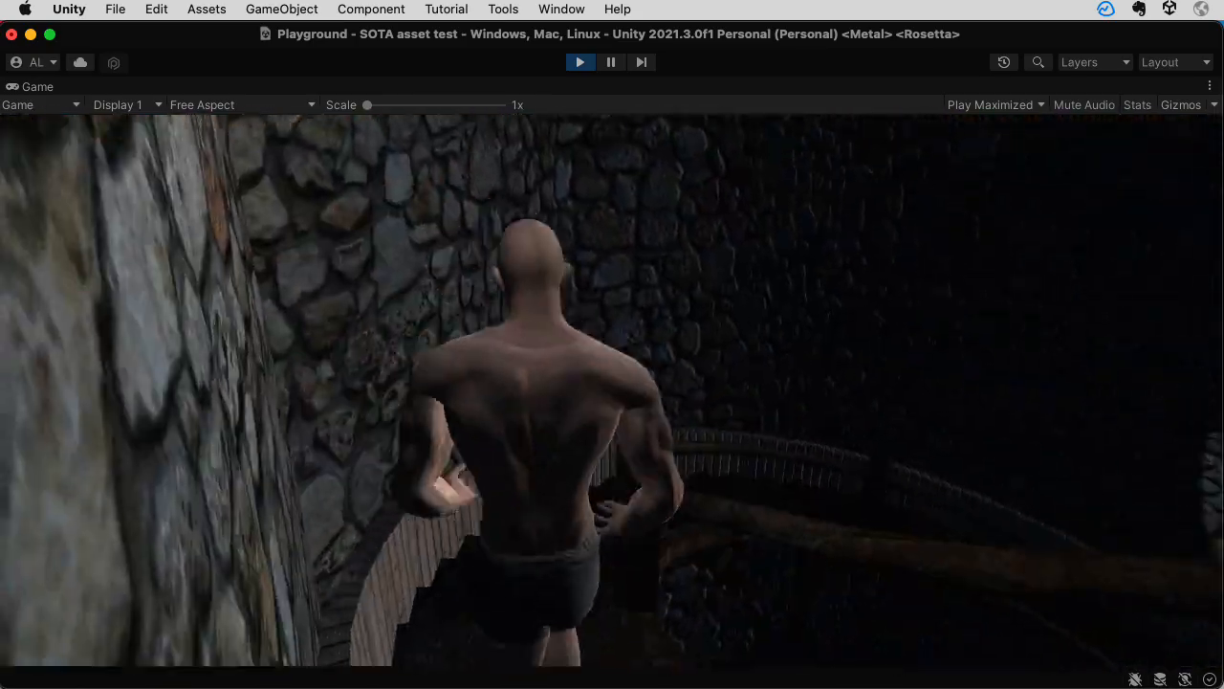
{"action": "key", "text": "w"}
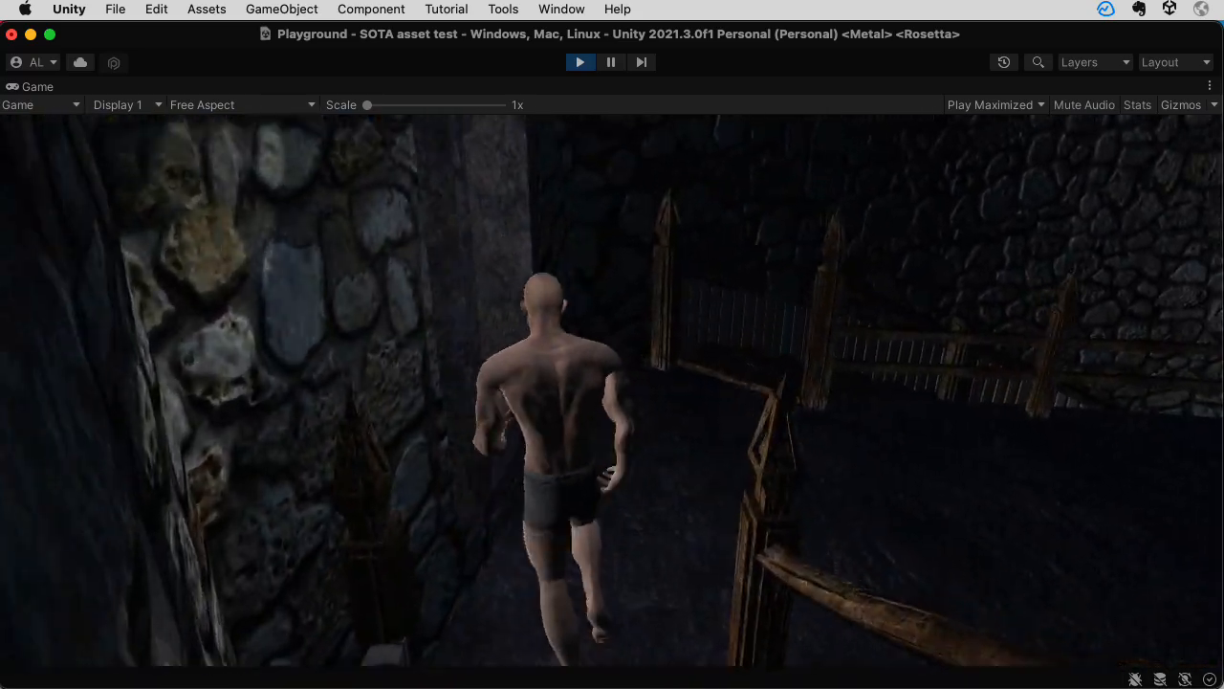
{"action": "key", "text": "w"}
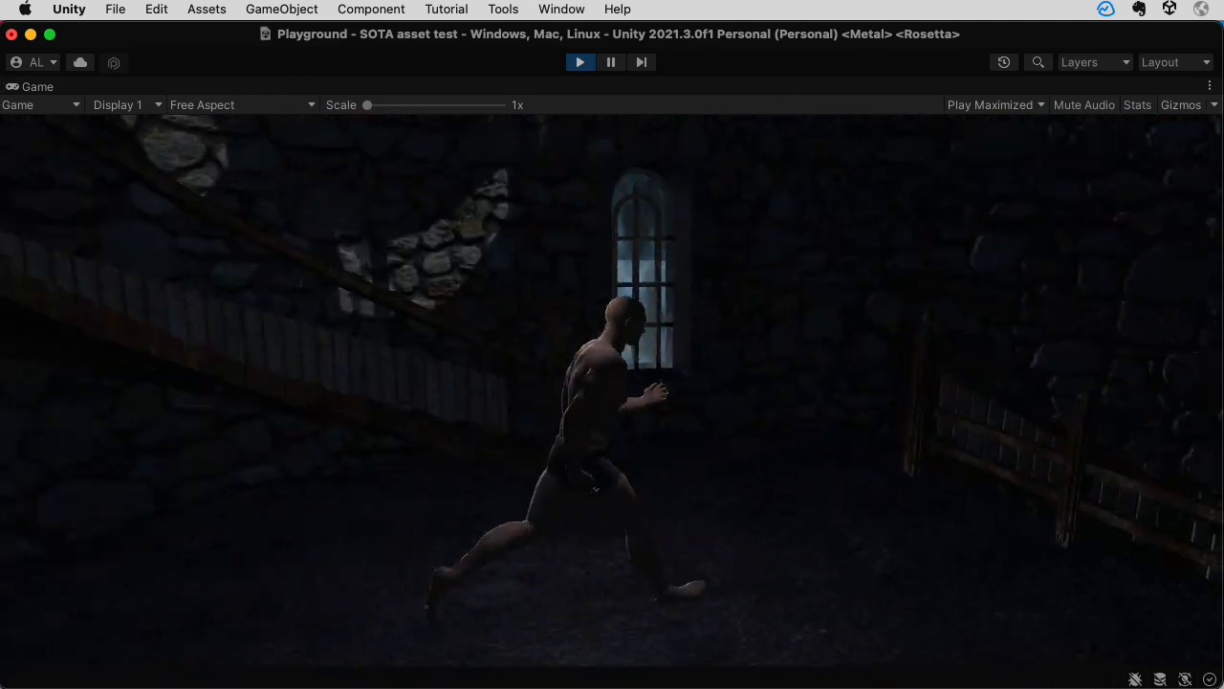
Return to the running game and run the character down the lighthouse's spiral staircase to the floor with the brick partition
{"action": "key", "text": "super+Tab"}
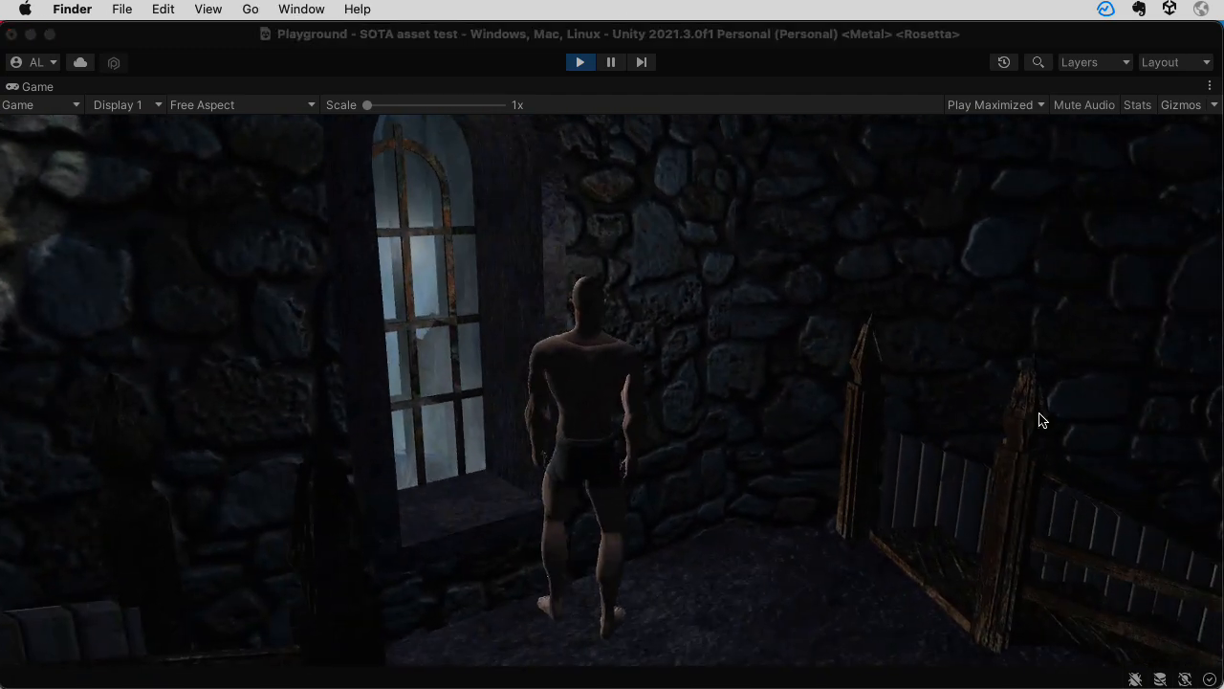
{"action": "left_click", "coordinate": [562, 335]}
{"action": "key", "text": "w"}
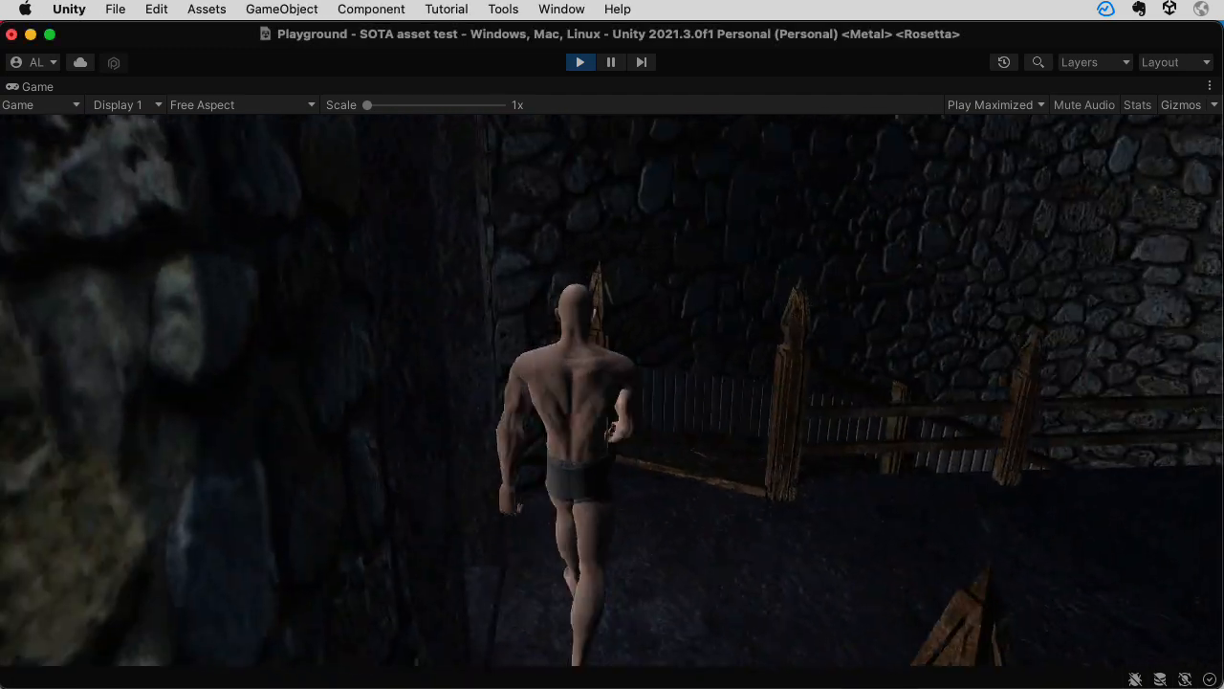
{"action": "key", "text": "w"}
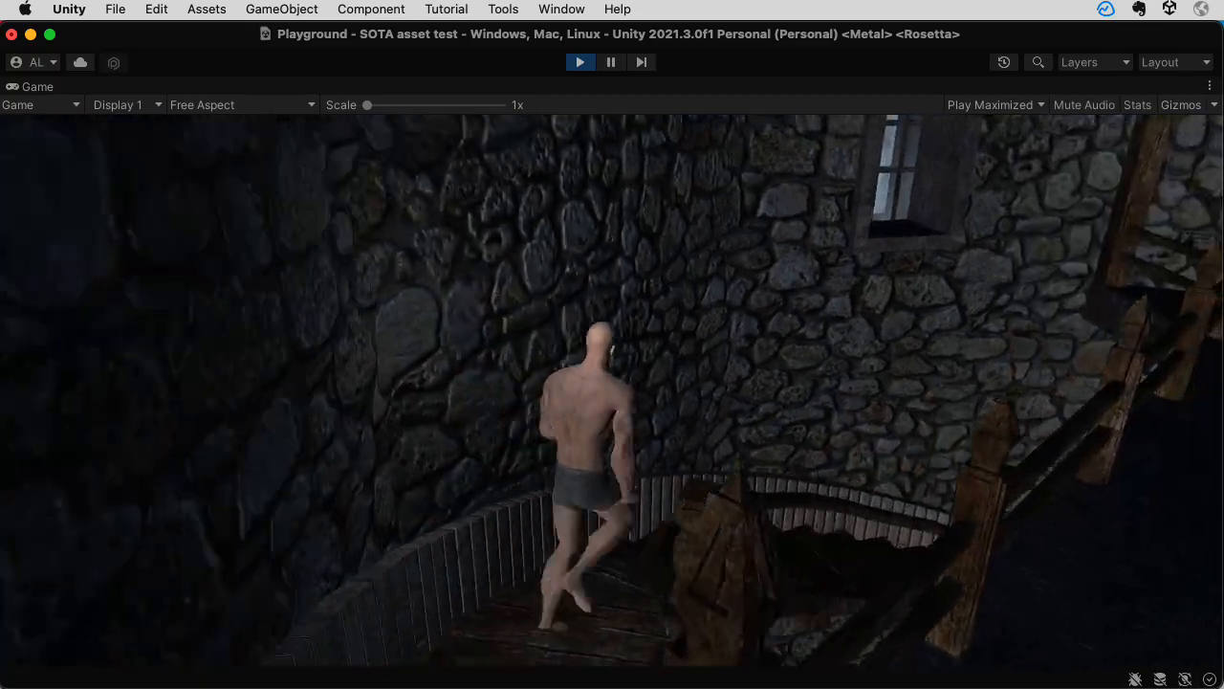
{"action": "key", "text": "w"}
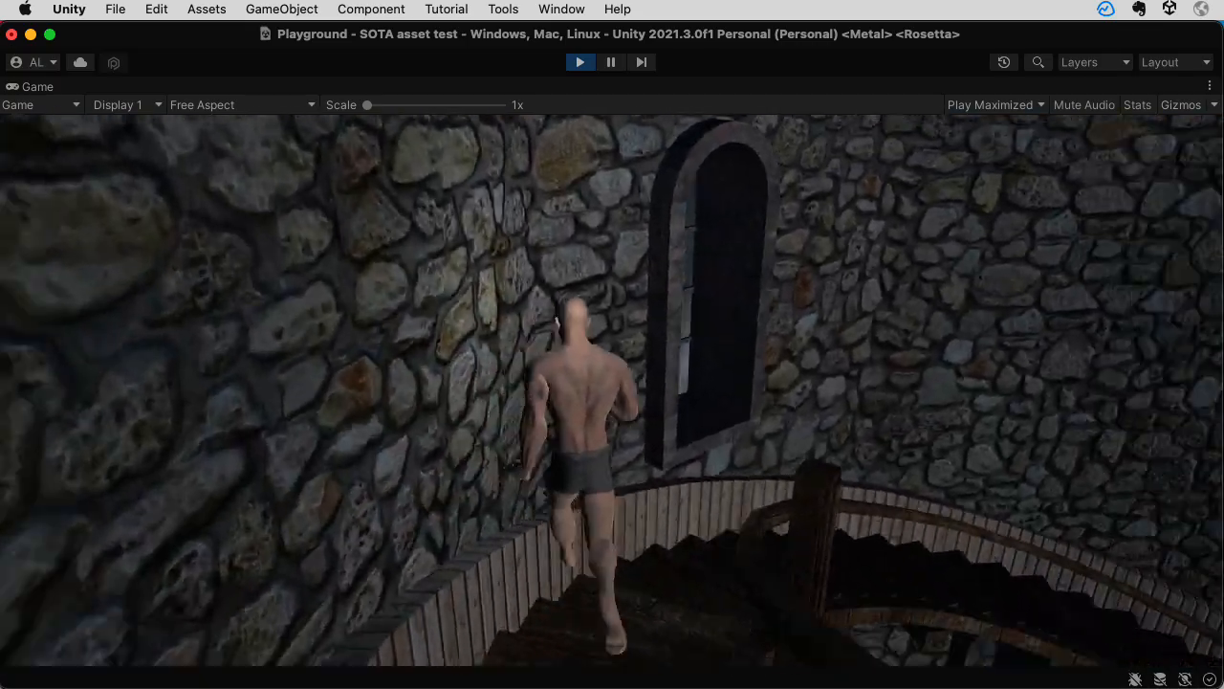
{"action": "key", "text": "w"}
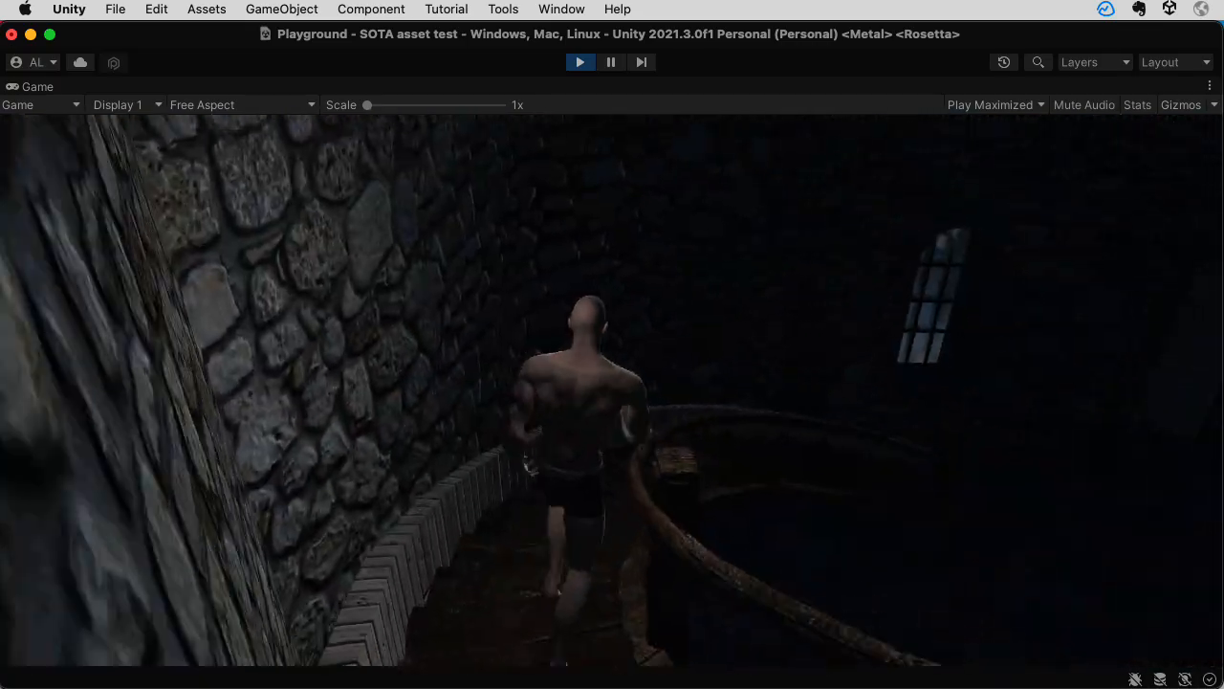
{"action": "key", "text": "w"}
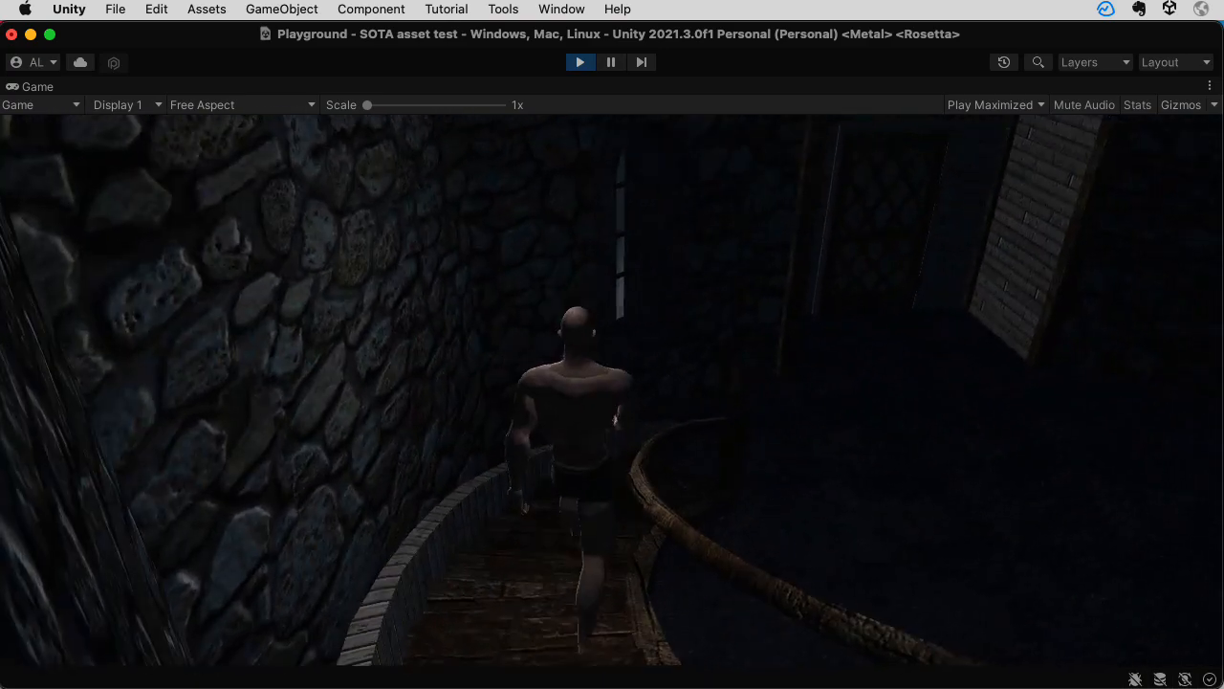
{"action": "key", "text": "w"}
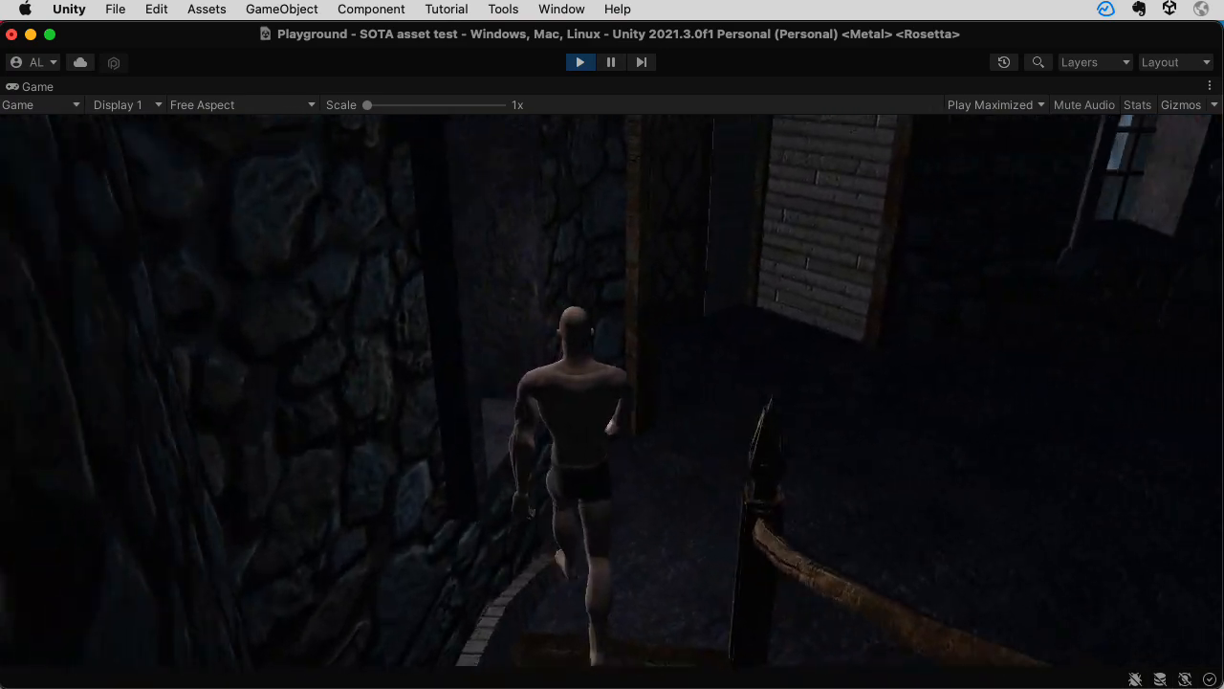
{"action": "key", "text": "w"}
{"action": "key", "text": "a"}
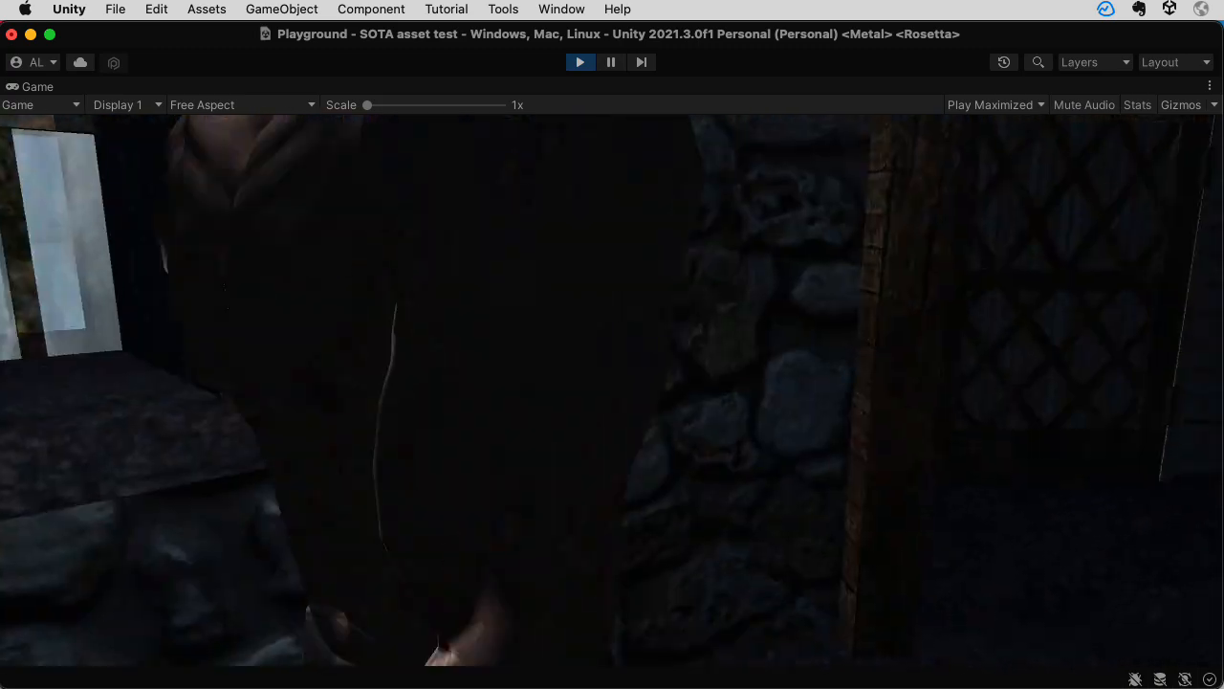
Run the character around the lighthouse's stone-walled floor and up to the lattice door, and end the play test
{"action": "key", "text": "d"}
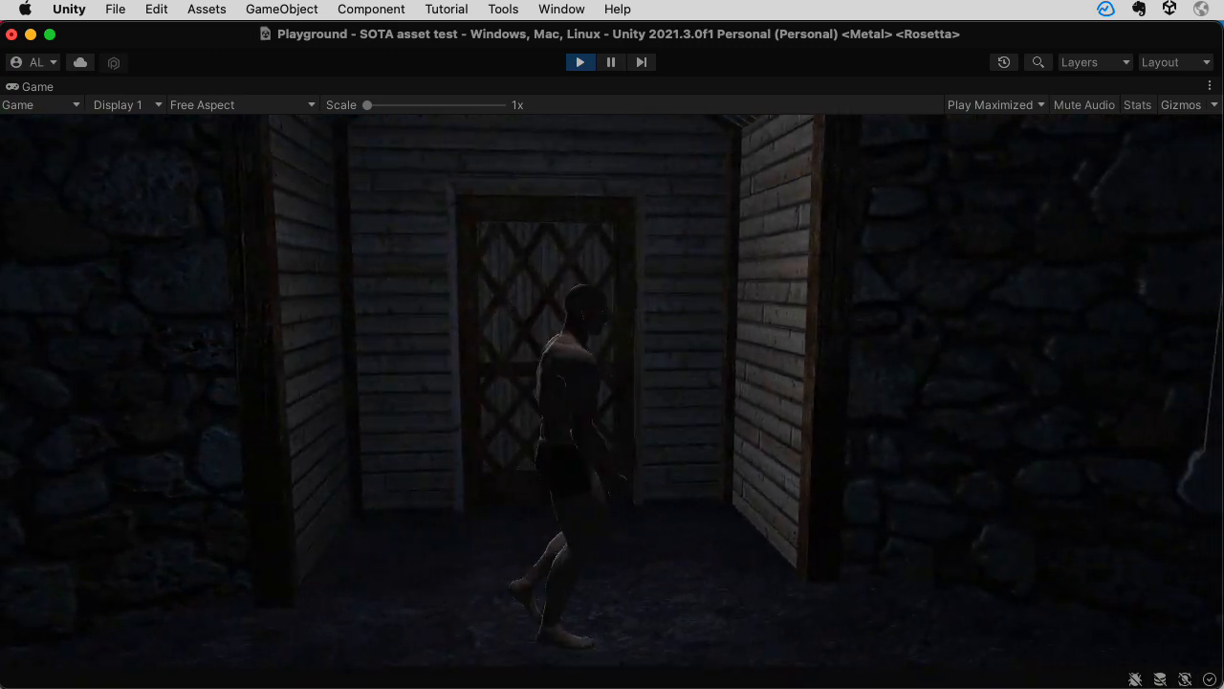
{"action": "key", "text": "w"}
{"action": "key", "text": "s"}
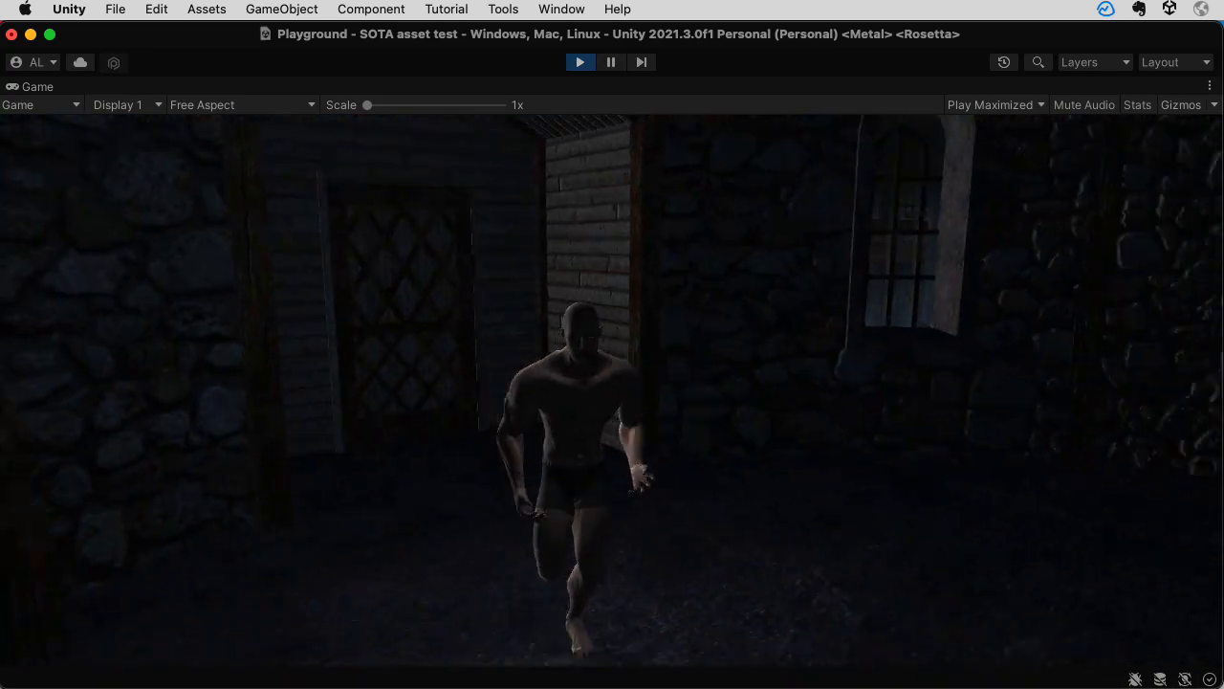
{"action": "key", "text": "w"}
{"action": "key", "text": "a"}
{"action": "key", "text": "w"}
{"action": "key", "text": "w"}
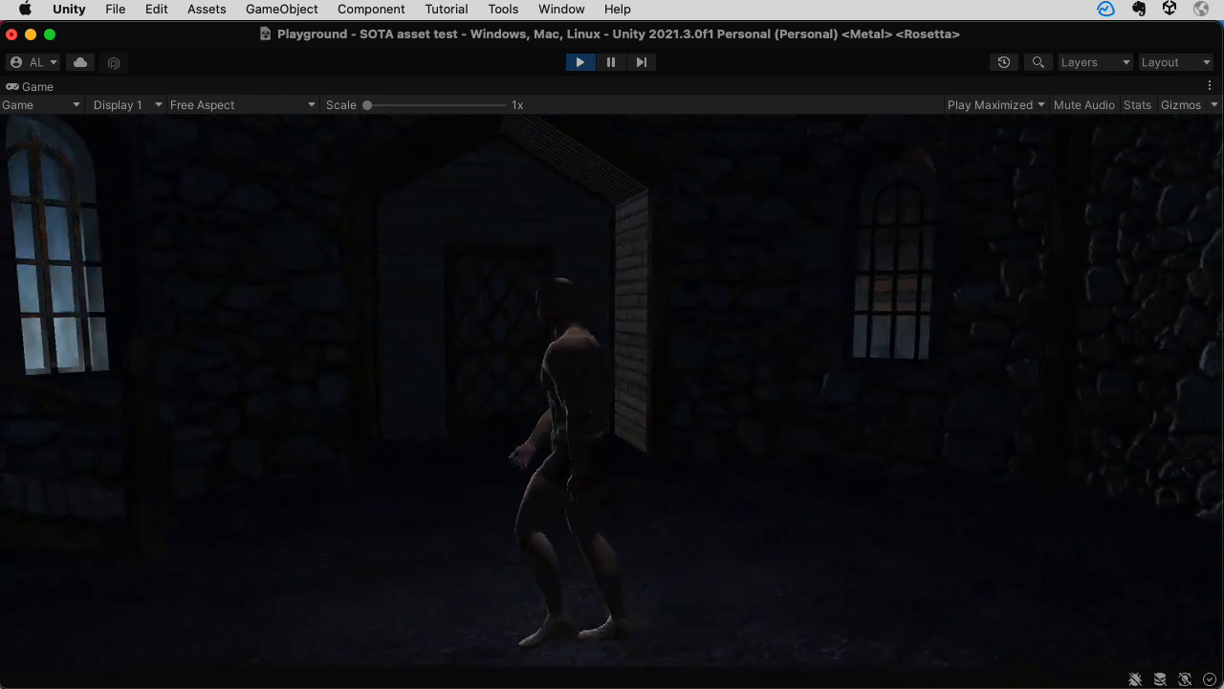
{"action": "key", "text": "w"}
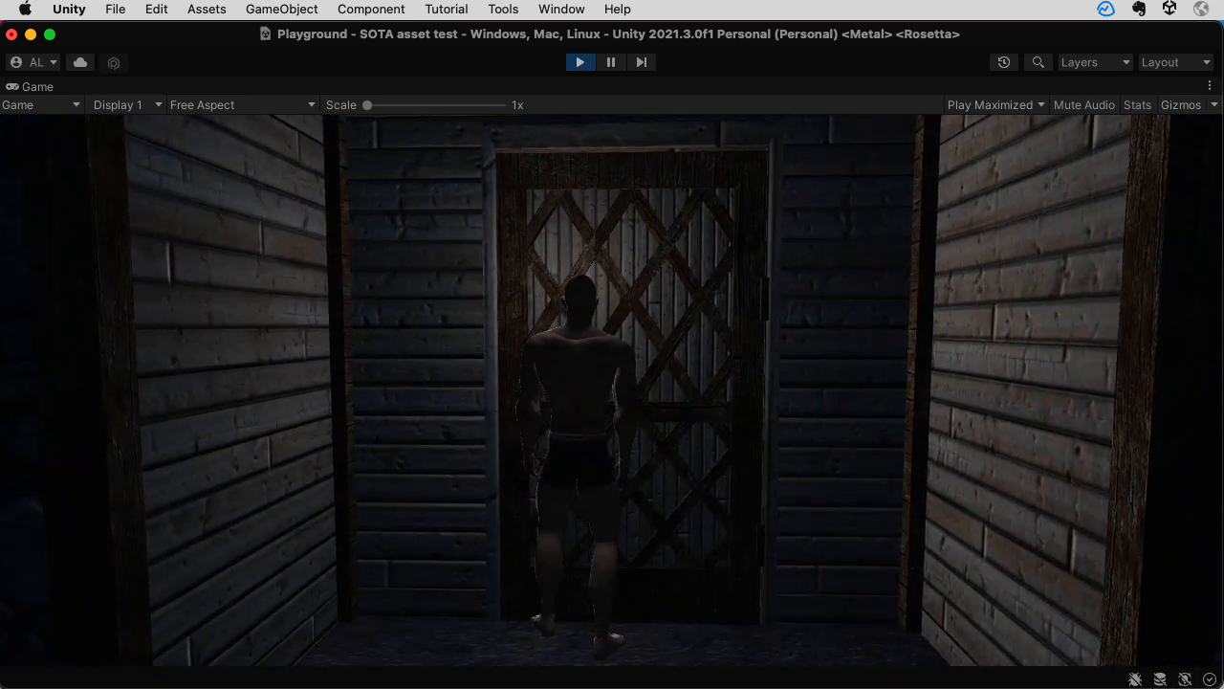
{"action": "left_click", "coordinate": [578, 62]}
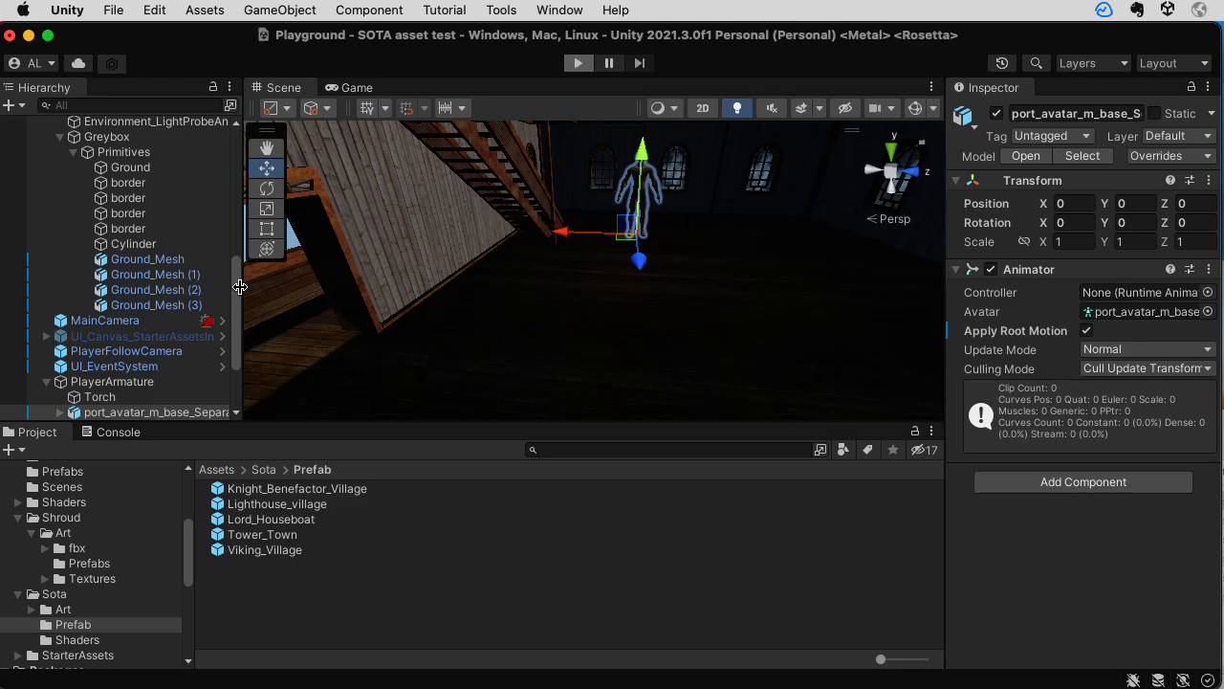
Play the scene inside the houseboat and run the character across the windowed hall and through the open doorway to the outside balcony
{"action": "key", "text": "super+p"}
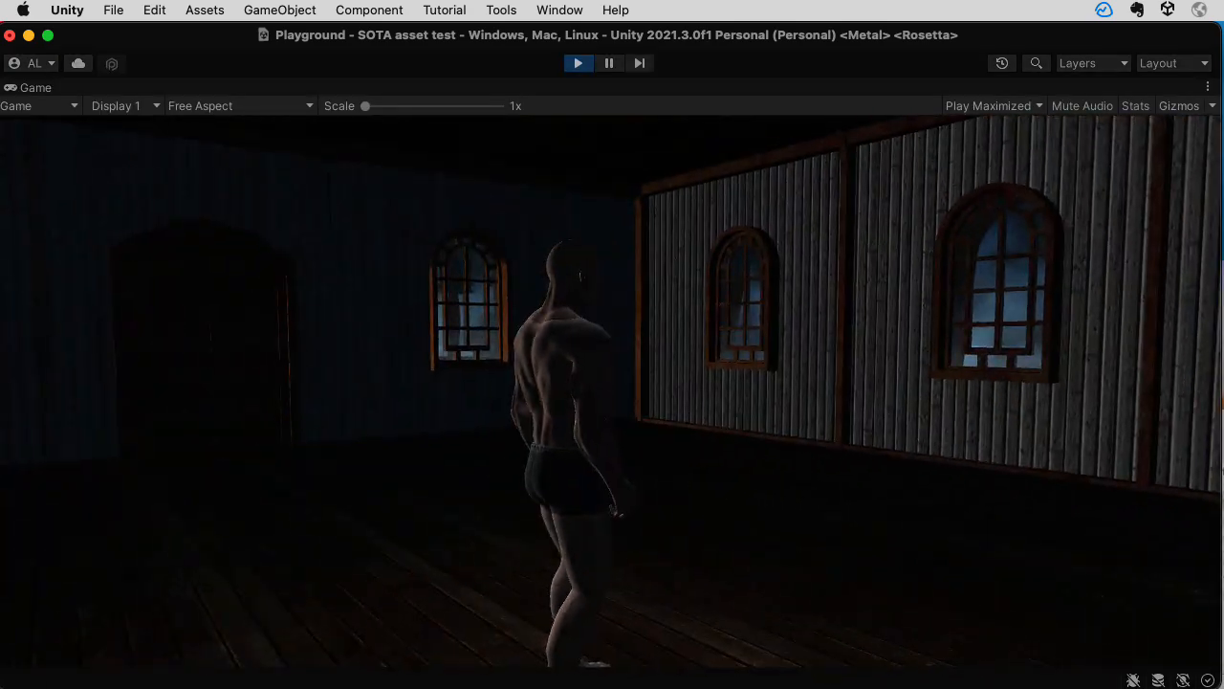
{"action": "key", "text": "a"}
{"action": "key", "text": "w"}
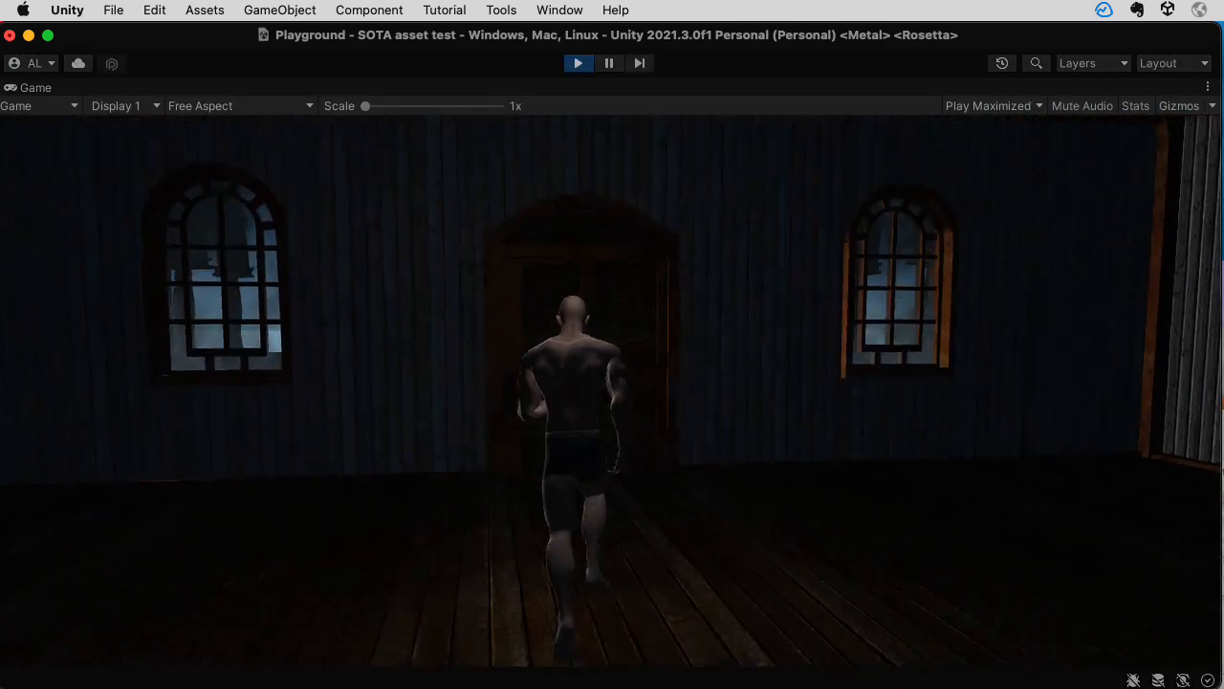
{"action": "key", "text": "d"}
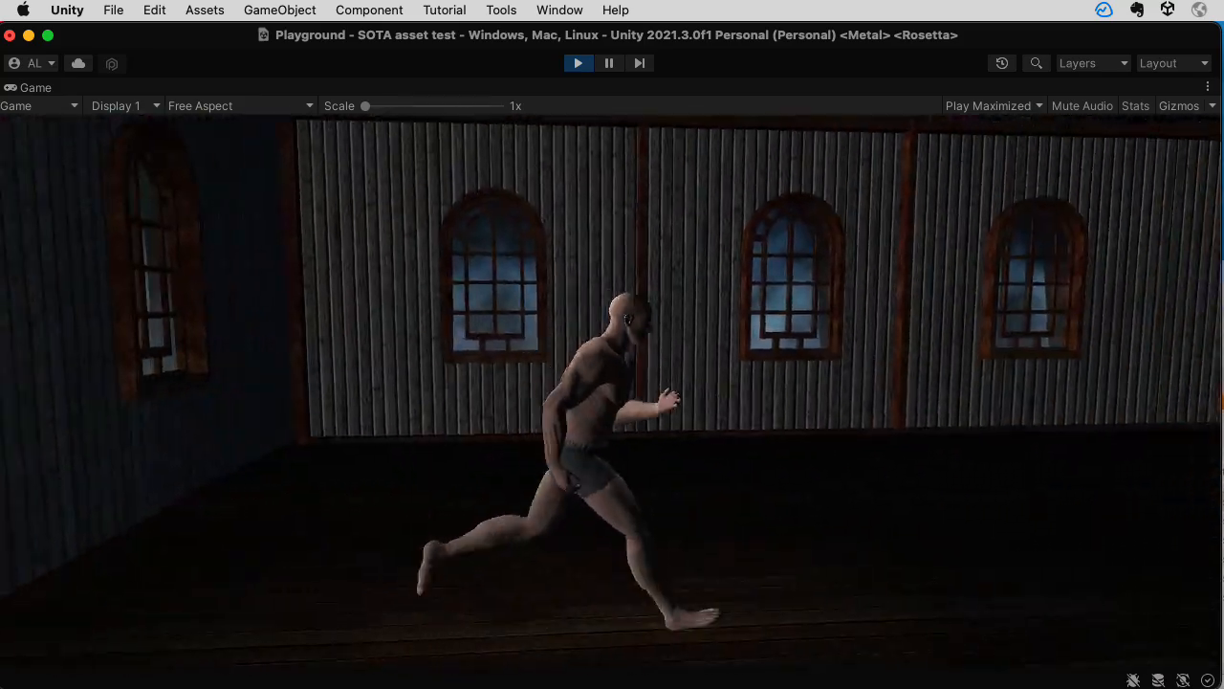
{"action": "key", "text": "w"}
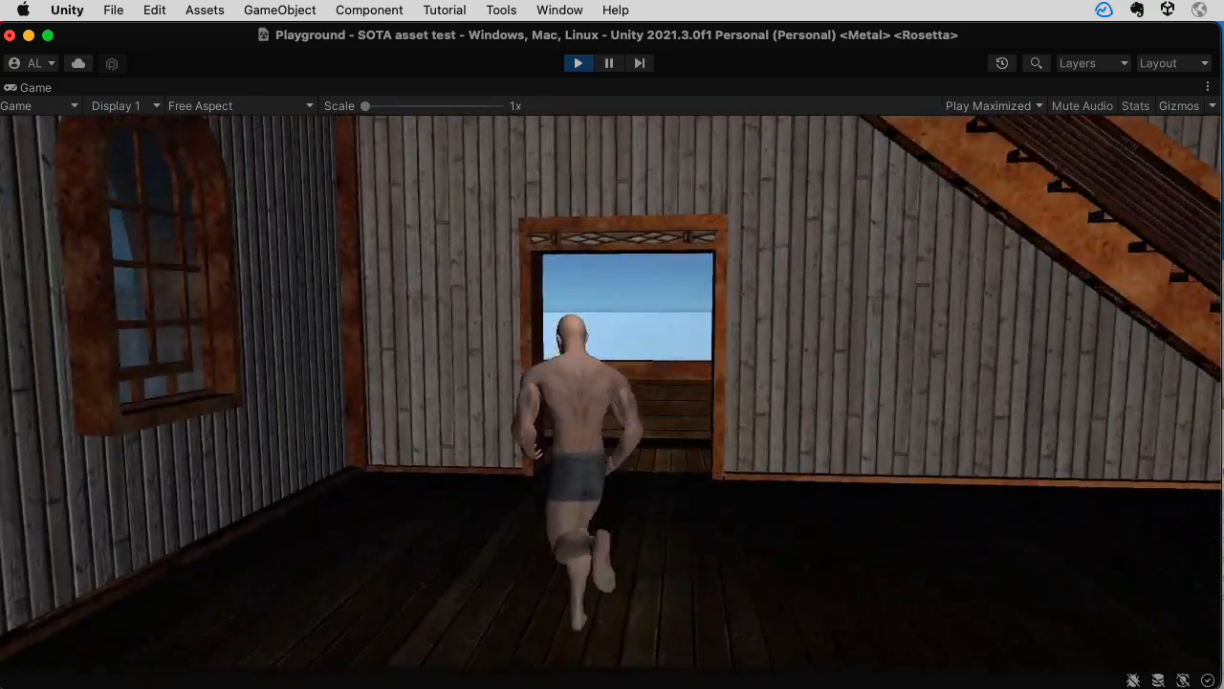
{"action": "key", "text": "w"}
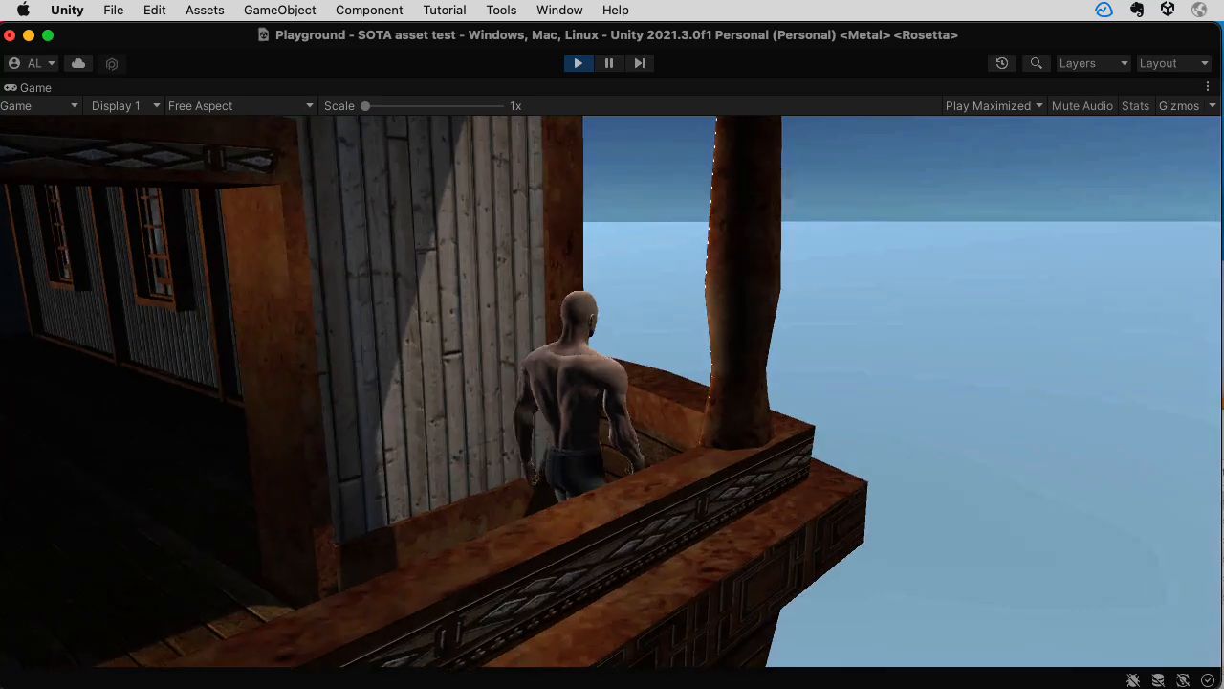
{"action": "key", "text": "w"}
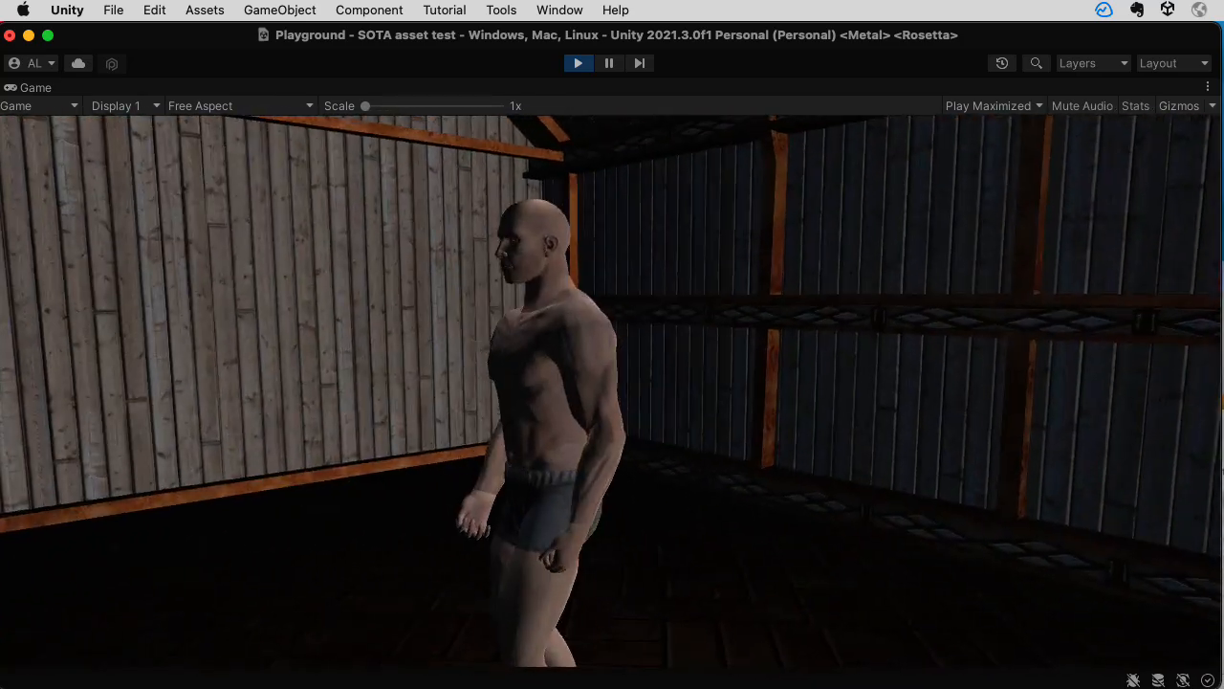
Run the character through the houseboat's upper plank-walled rooms to the railing between the carved pillars
{"action": "key", "text": "w"}
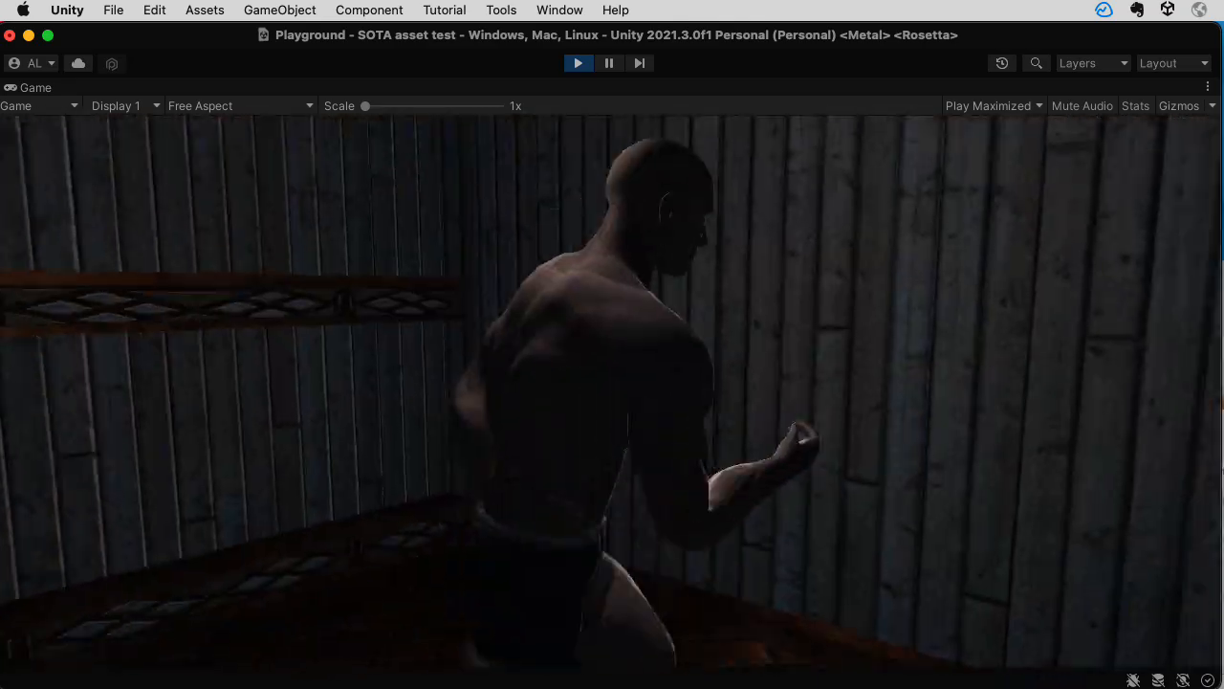
{"action": "key", "text": "w"}
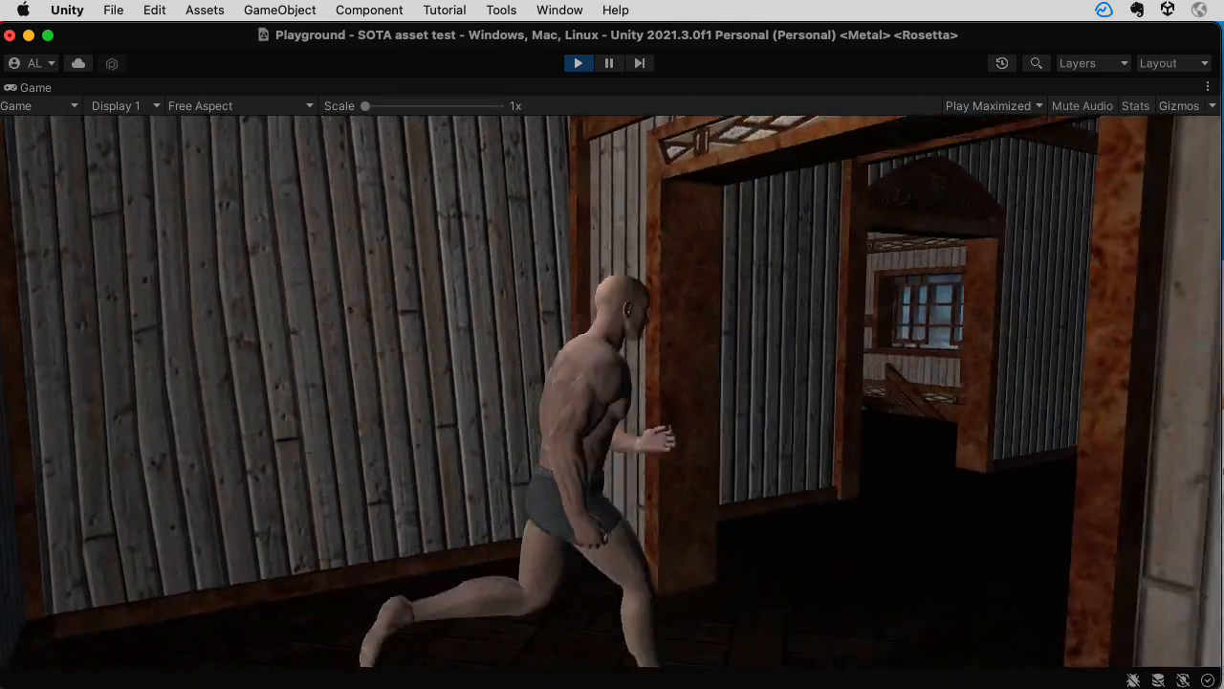
{"action": "key", "text": "w"}
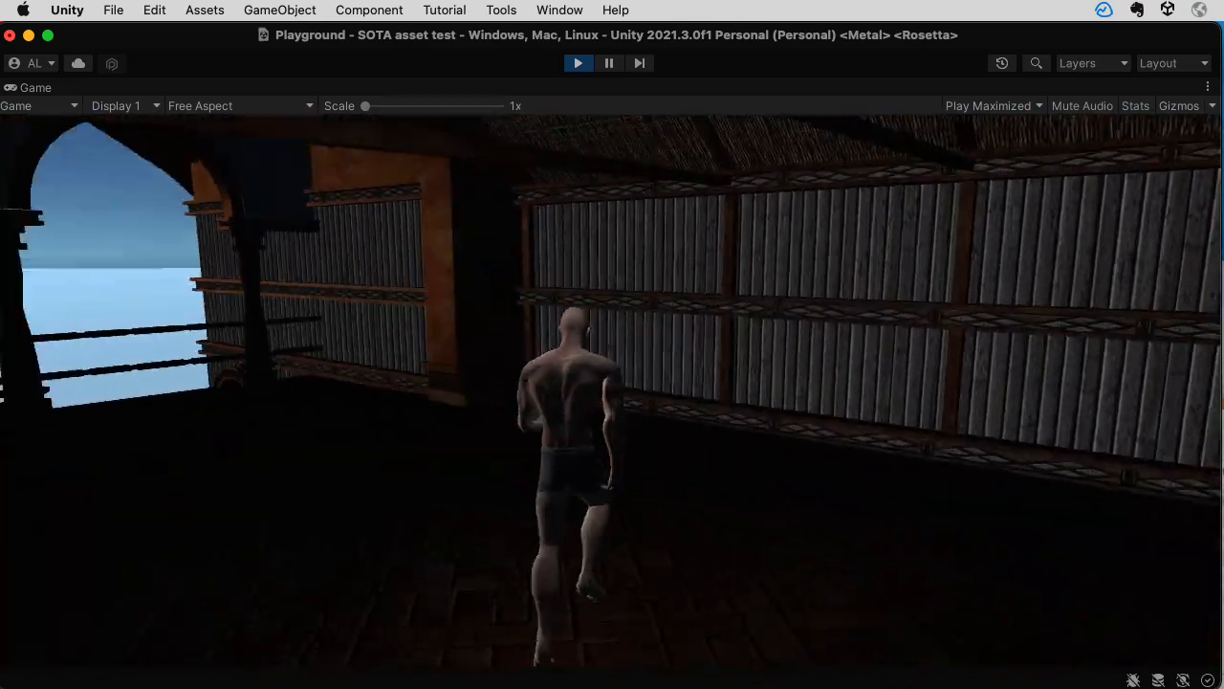
{"action": "key", "text": "w"}
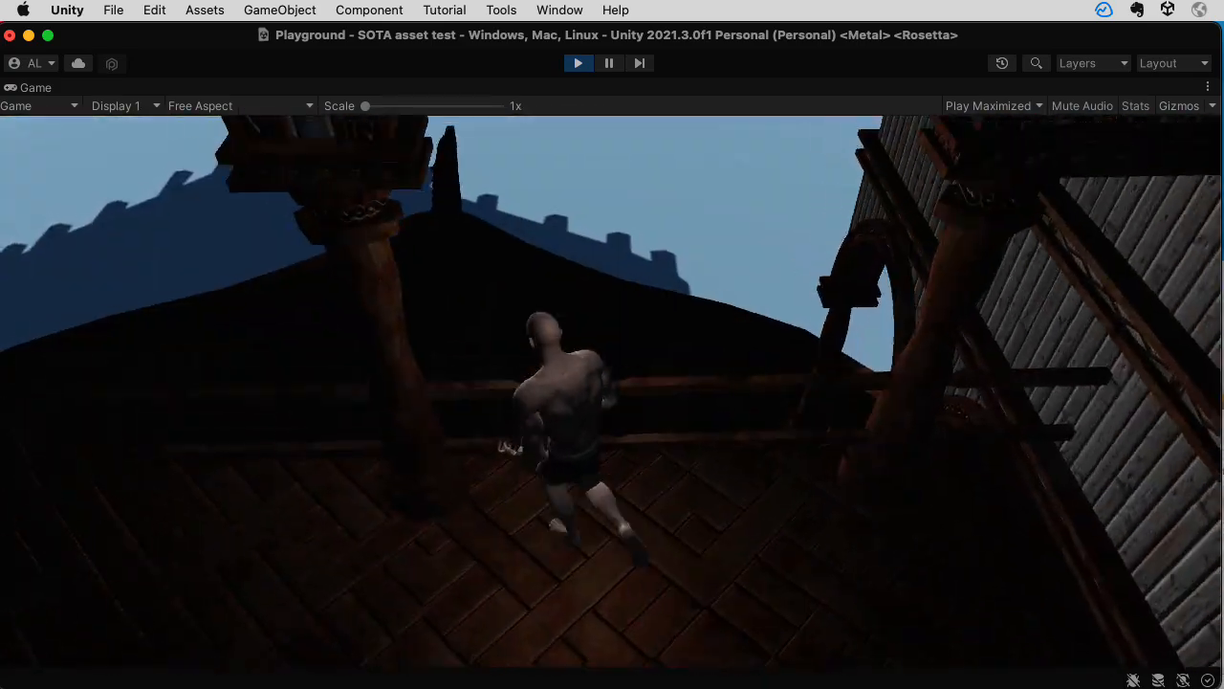
Jump the character over the upper-floor railing and down onto the houseboat's open deck
{"action": "key", "text": "a"}
{"action": "key", "text": "w"}
{"action": "key", "text": "space"}
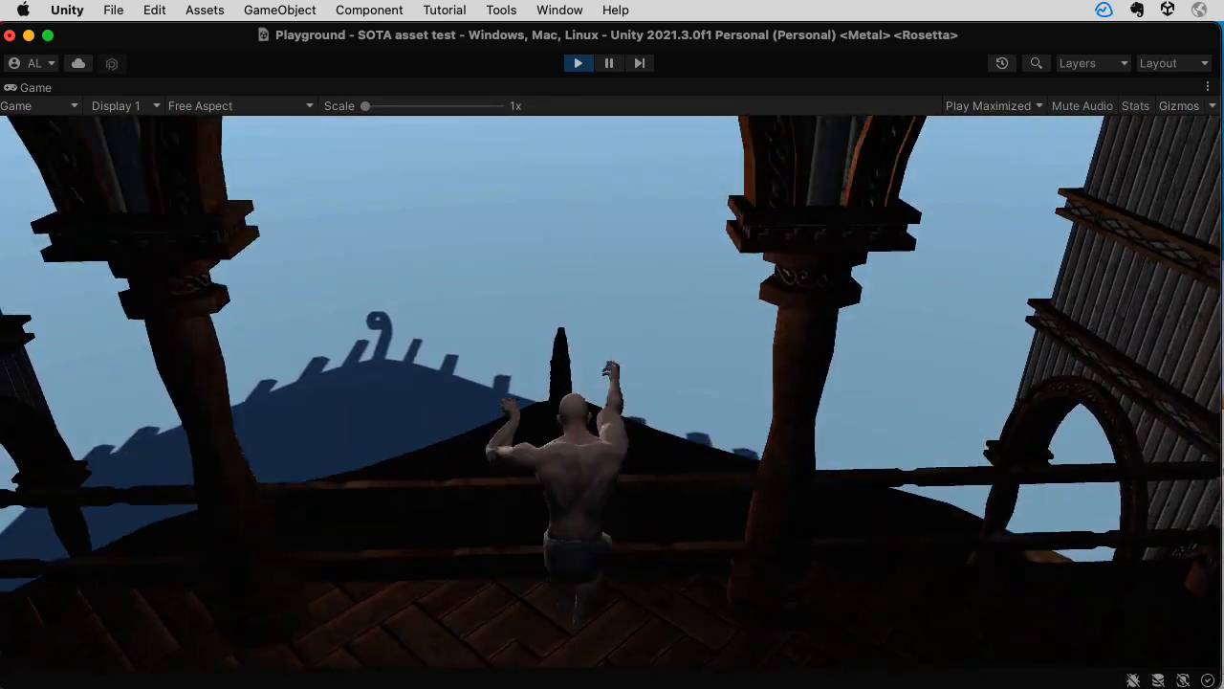
{"action": "key", "text": "w"}
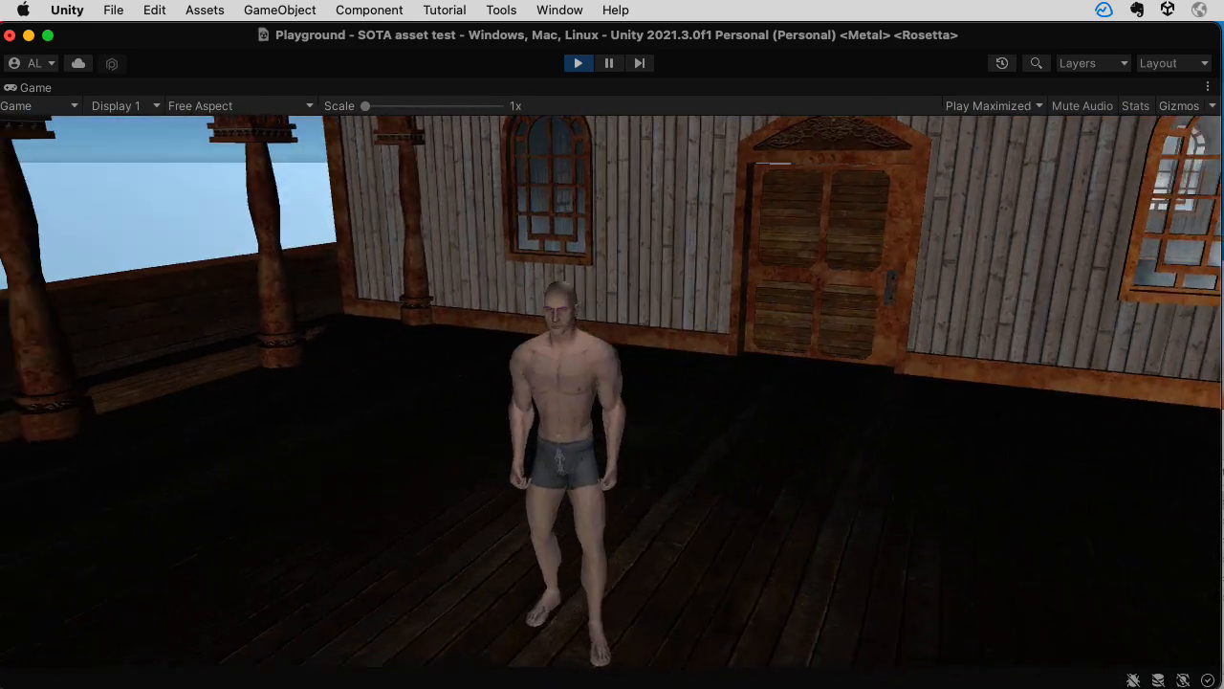
Run the character to the tip of the houseboat's deck, jump off to the ground and run along beside the hull
{"action": "key", "text": "w"}
{"action": "key", "text": "w"}
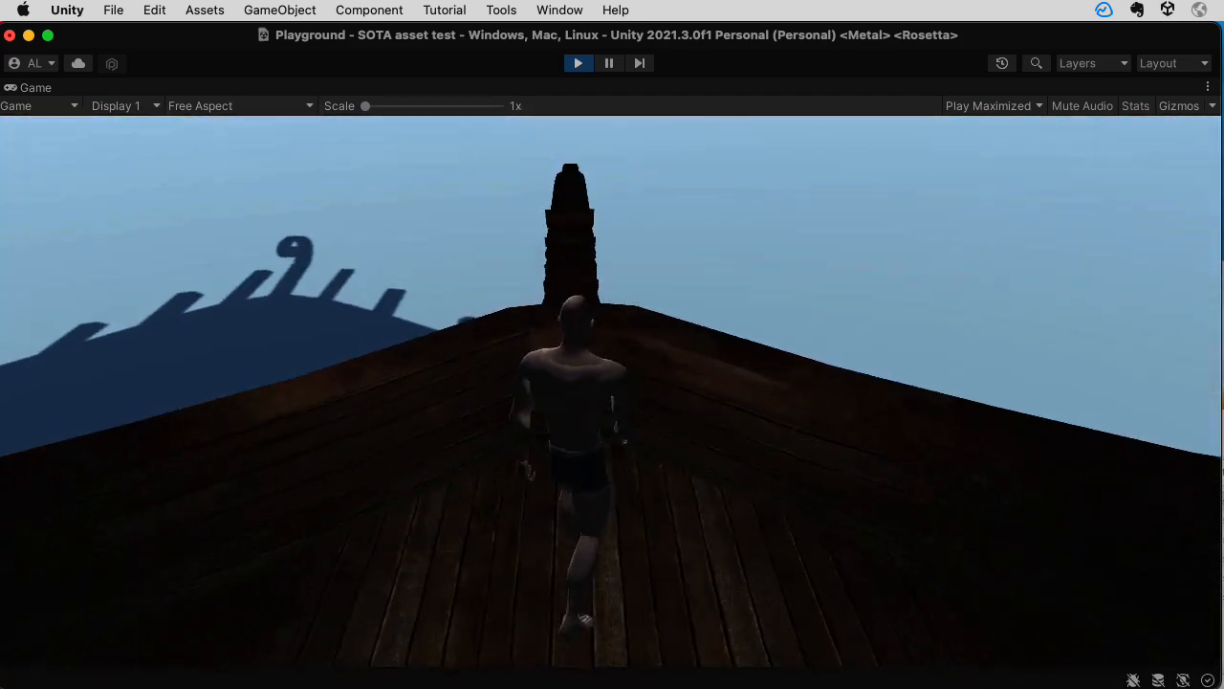
{"action": "key", "text": "space"}
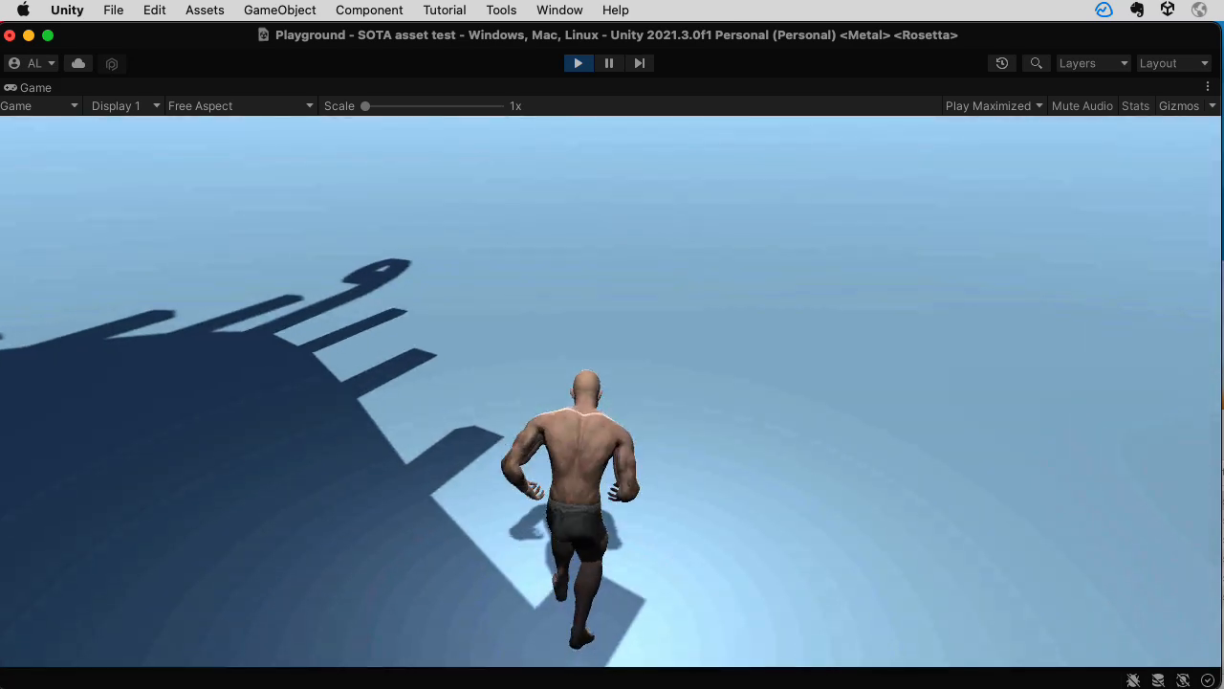
{"action": "key", "text": "w"}
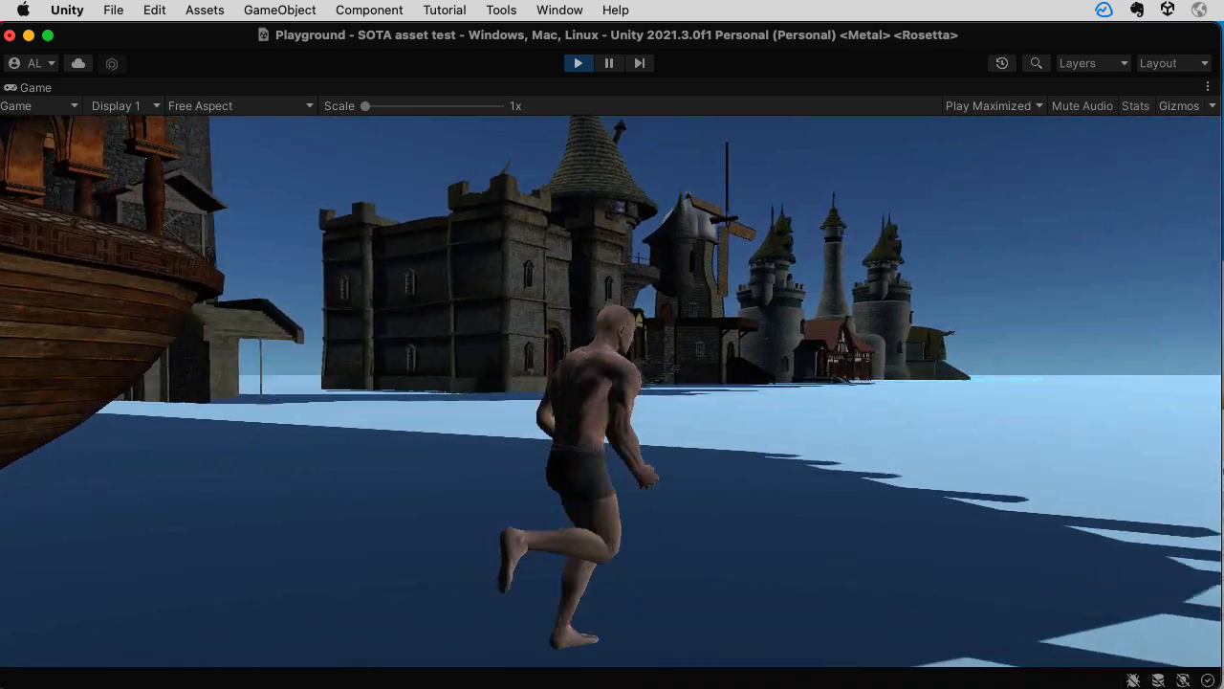
{"action": "key", "text": "s"}
{"action": "key", "text": "d"}
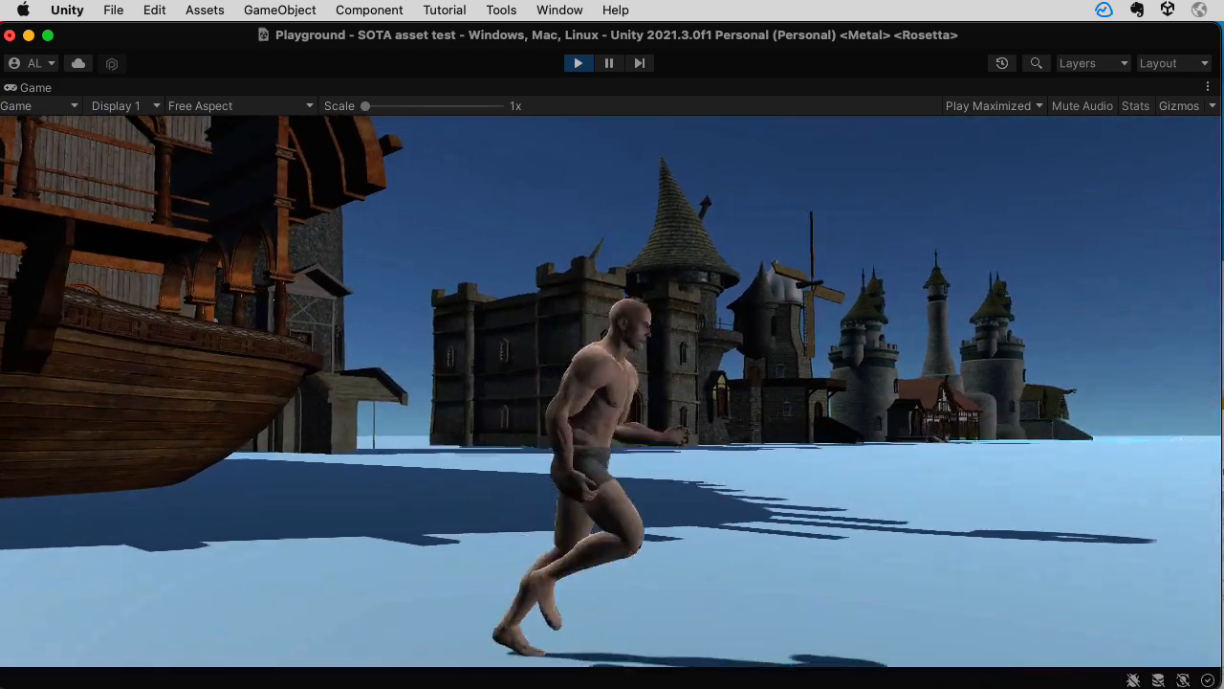